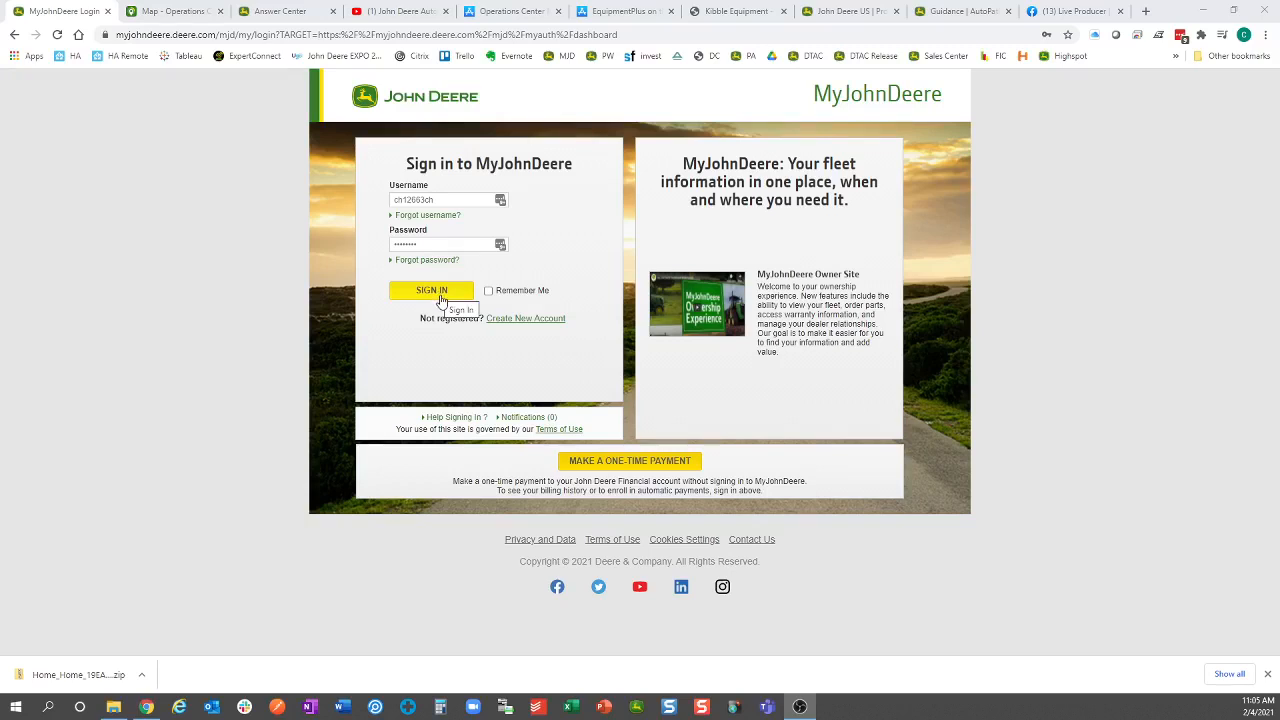
Step: Sign in to MyJohnDeere and look over the dashboard's equipment list, parts search and manual, recall and warranty links
click(441, 299)
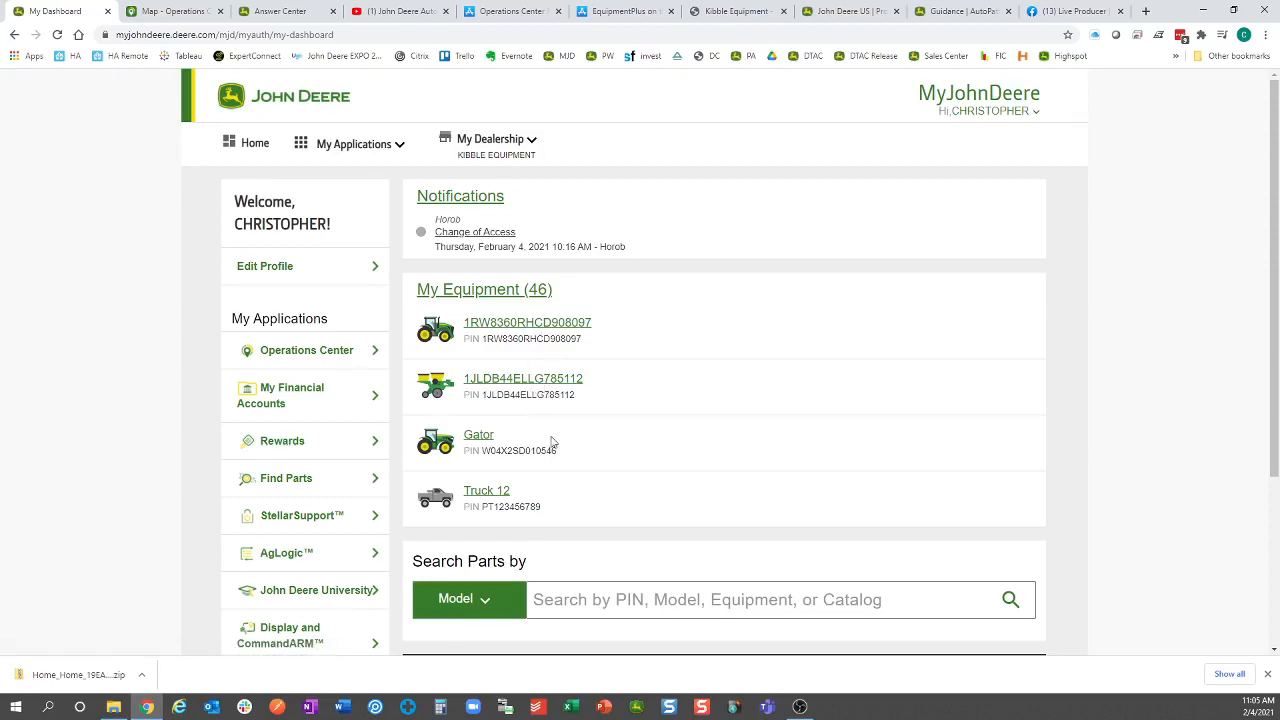
scroll(550, 443, down, 1)
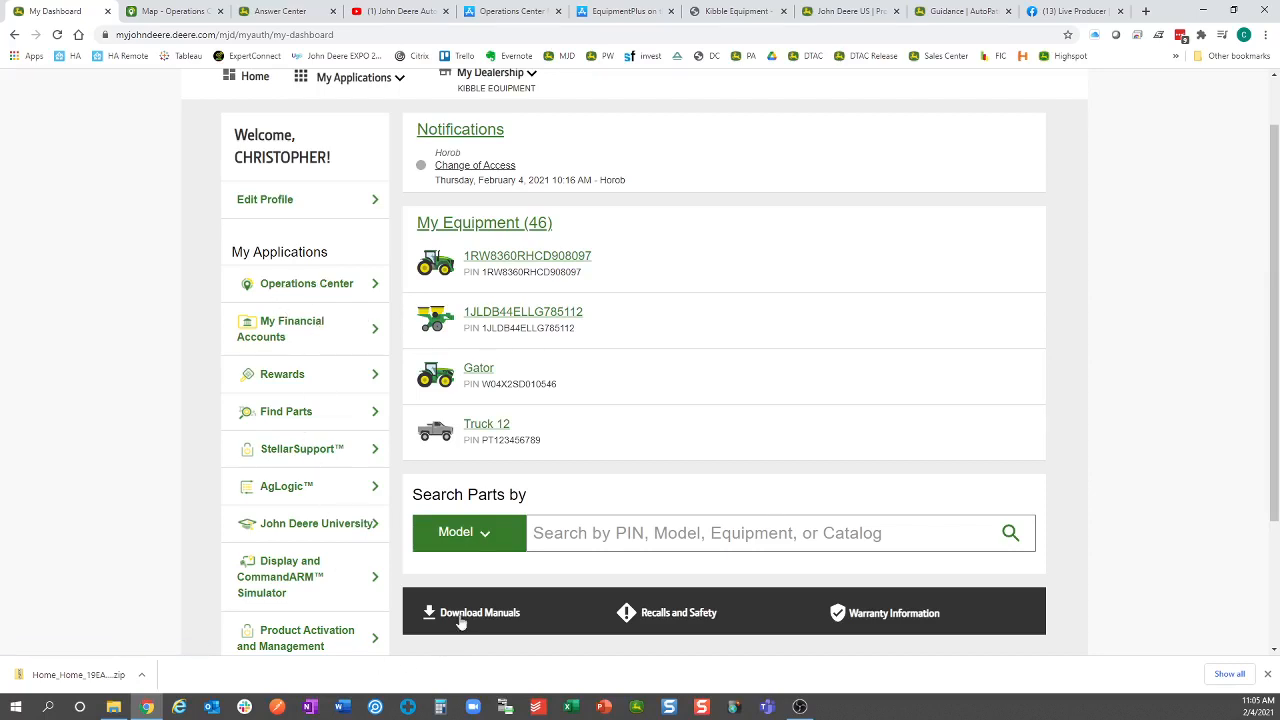
scroll(457, 616, down, 3)
scroll(447, 617, up, 3)
Step: View the 8360RT tractor's equipment details and open the parts catalog linked to it
click(528, 259)
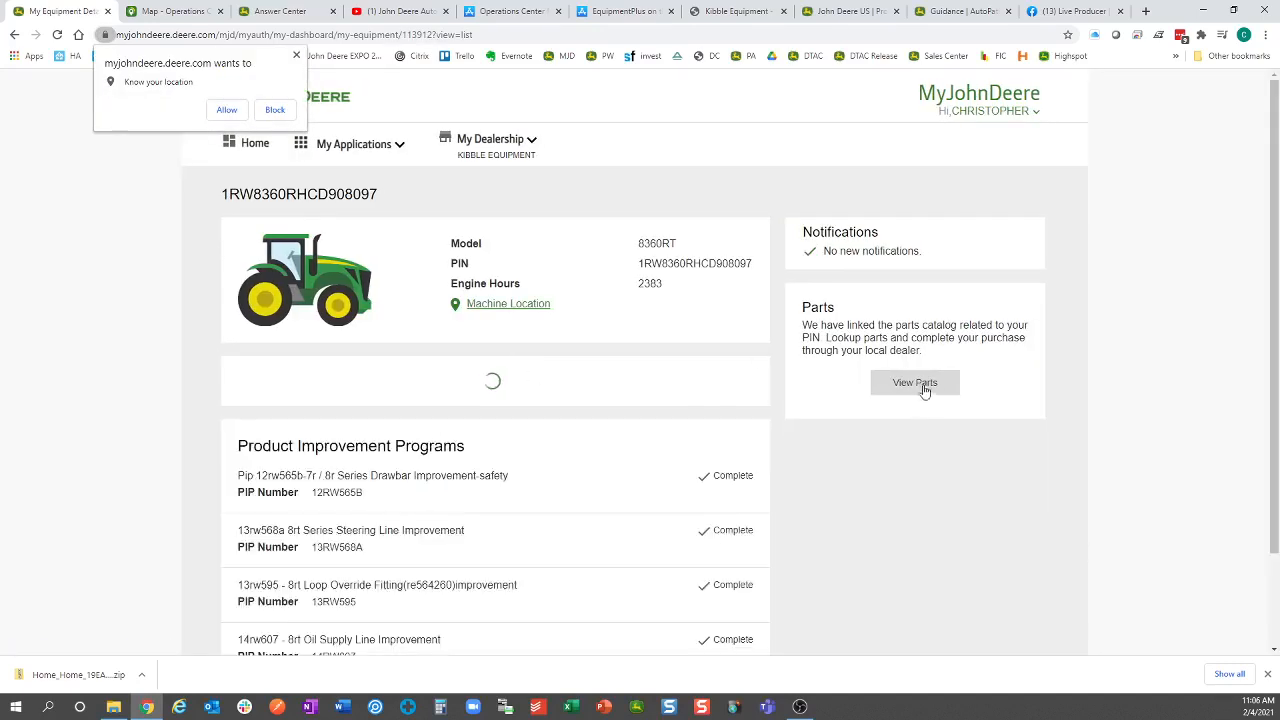
click(902, 382)
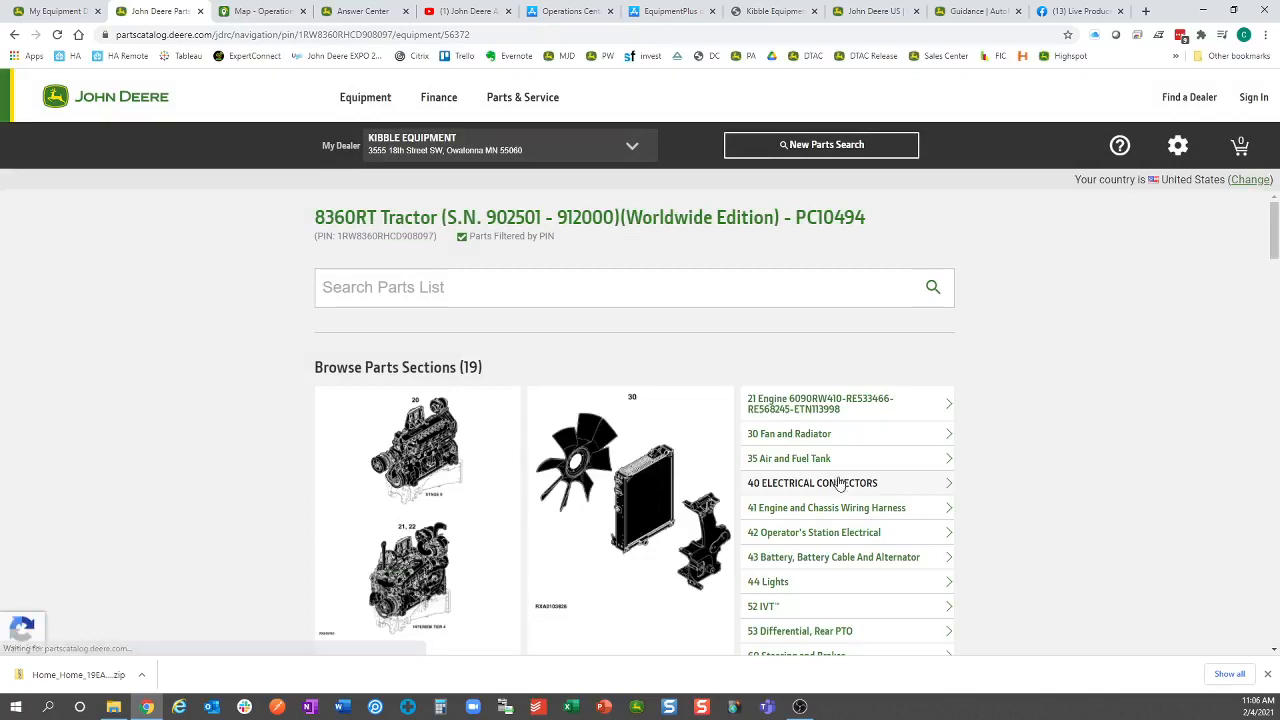
Step: Close the already open Operations Center map and relaunch Operations Center from the MyJohnDeere home dashboard
click(60, 11)
click(262, 11)
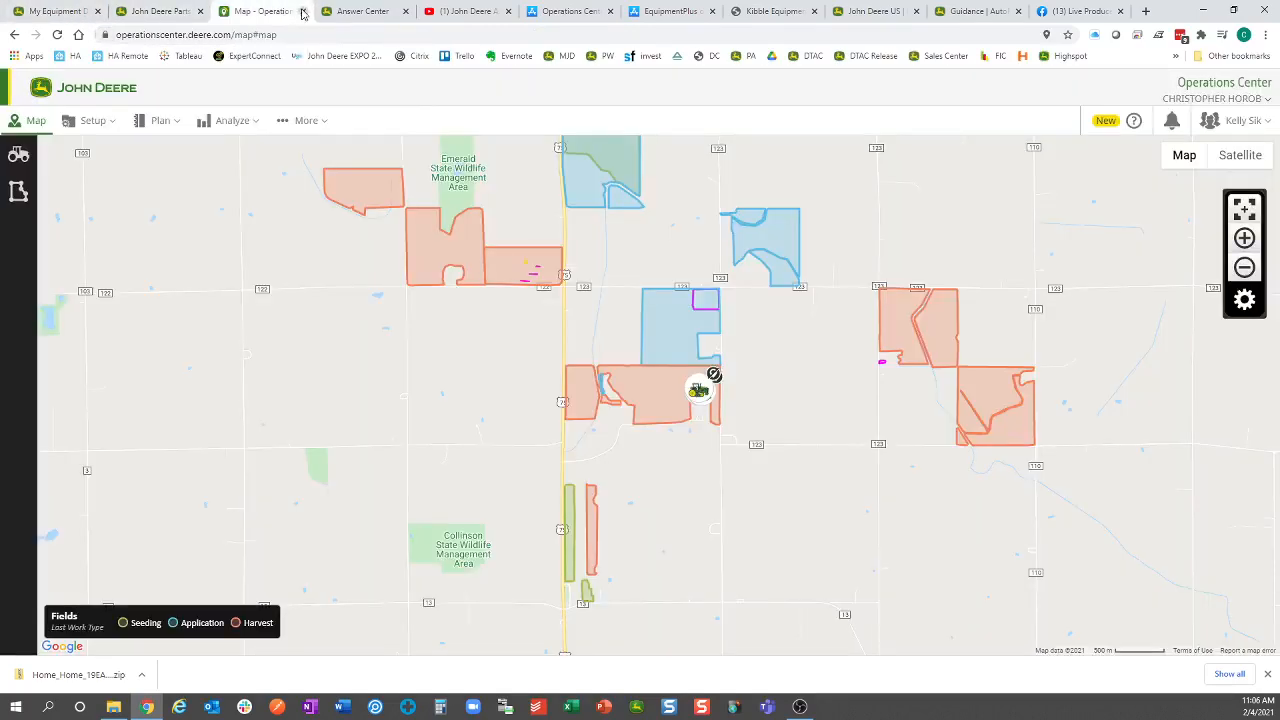
click(302, 11)
click(47, 11)
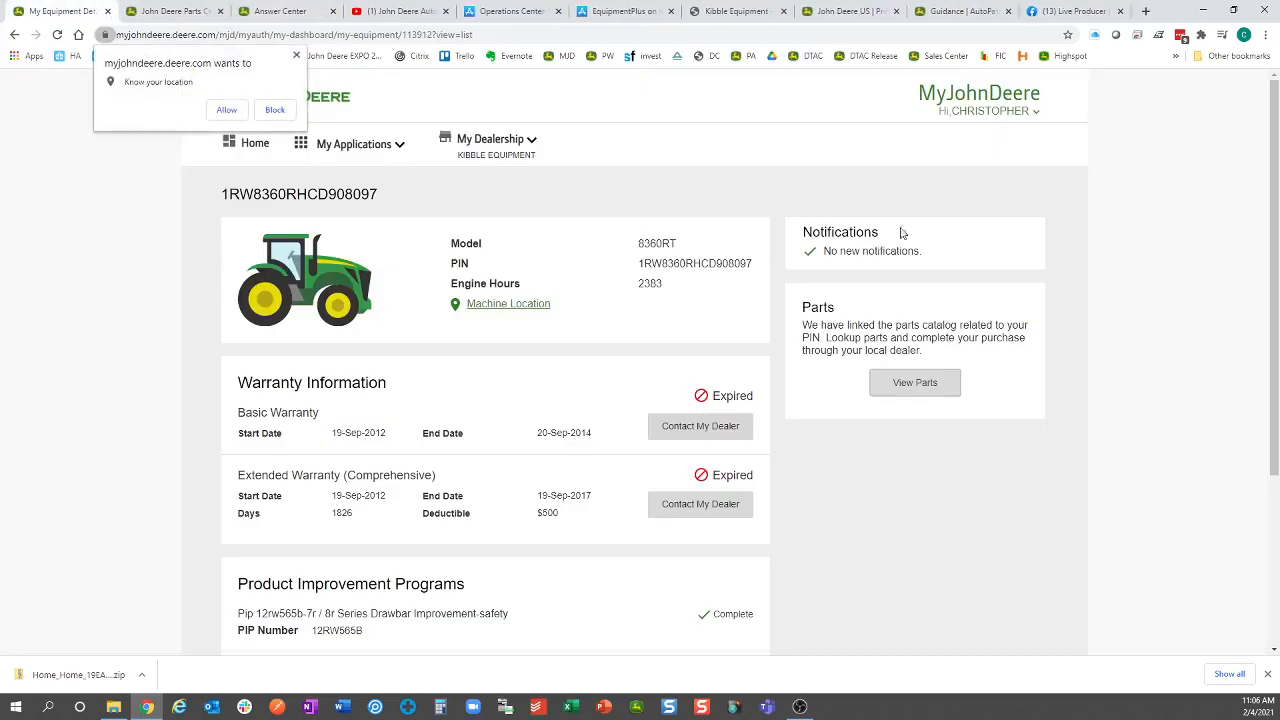
click(296, 56)
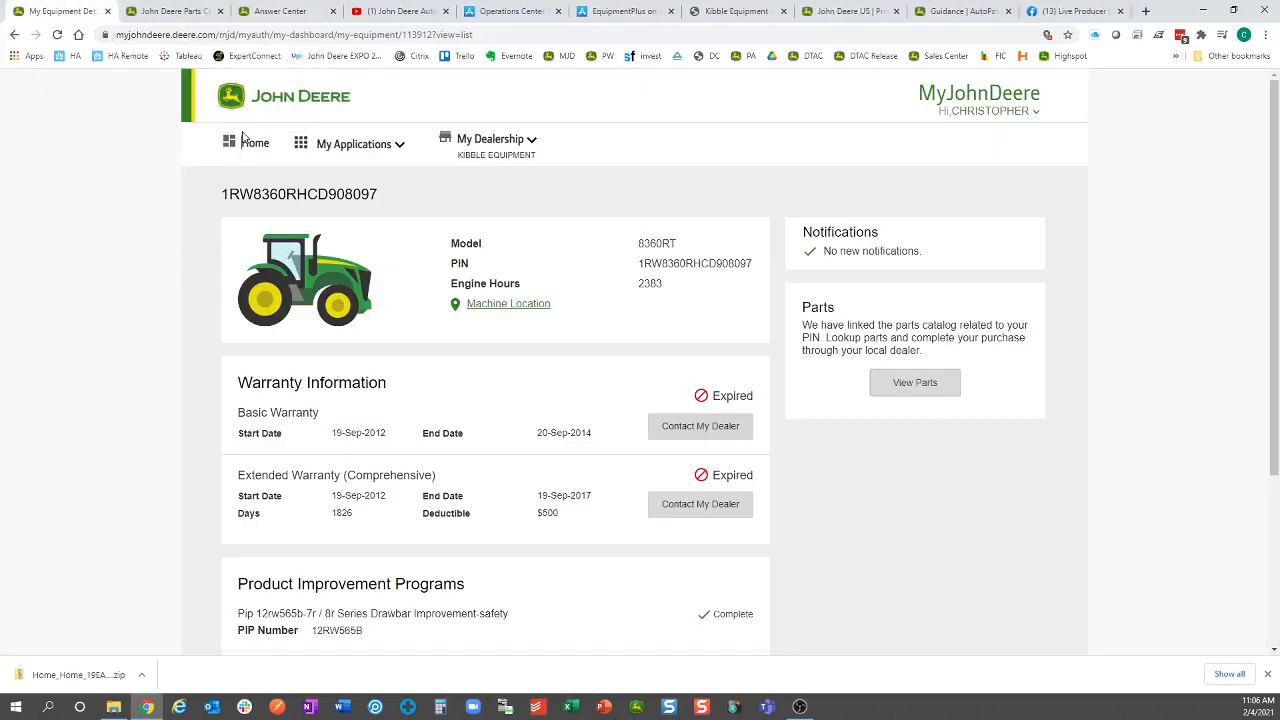
click(241, 142)
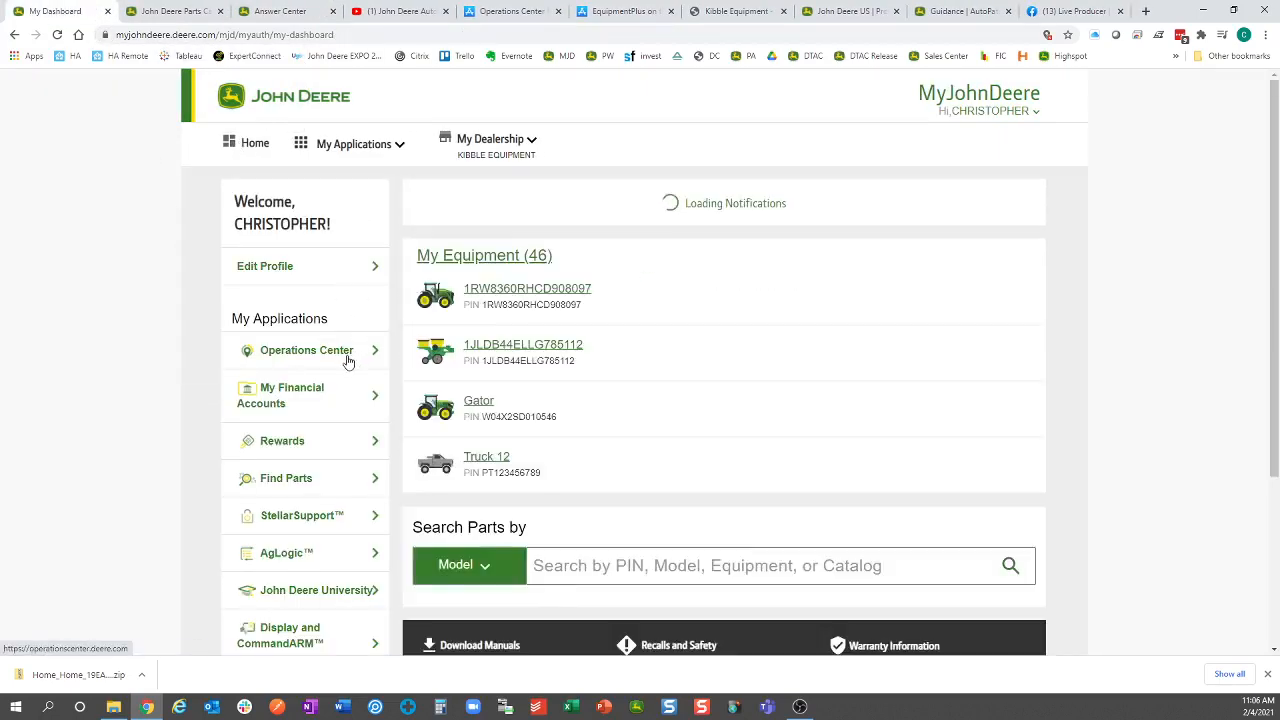
click(322, 368)
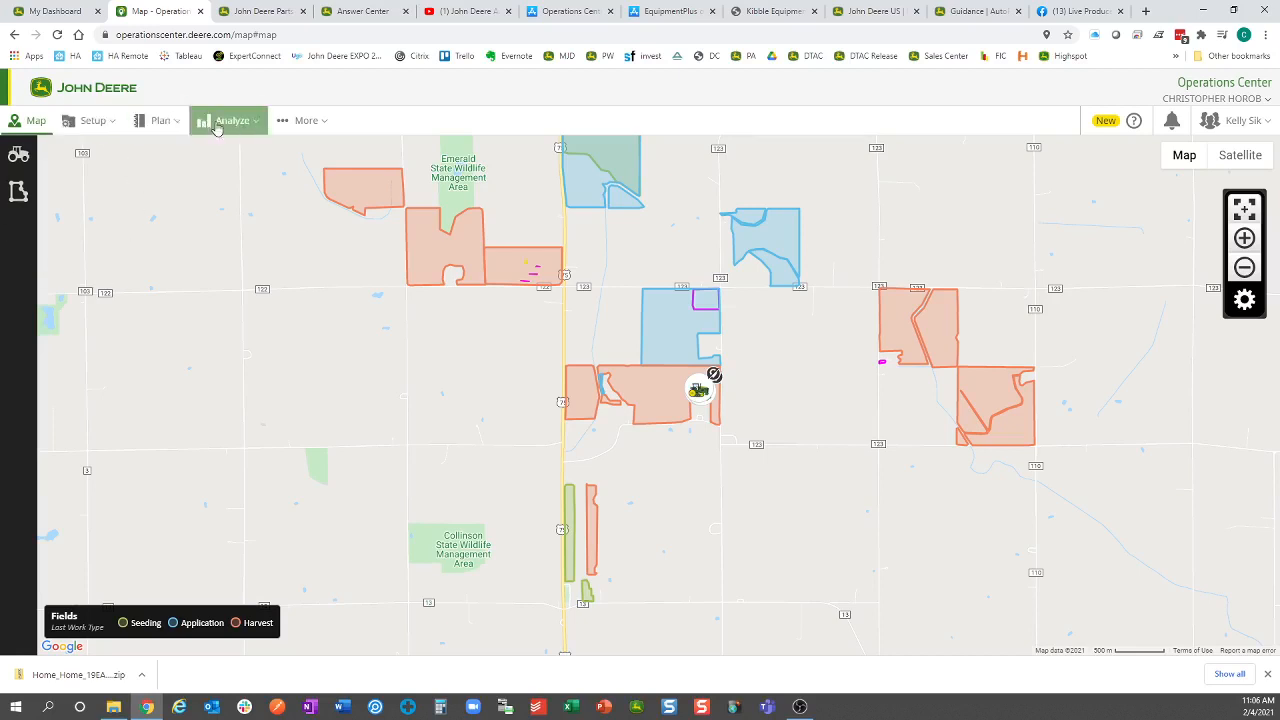
Step: Review the tools that Operations Center offers under Setup, Plan, Analyze and More
click(95, 128)
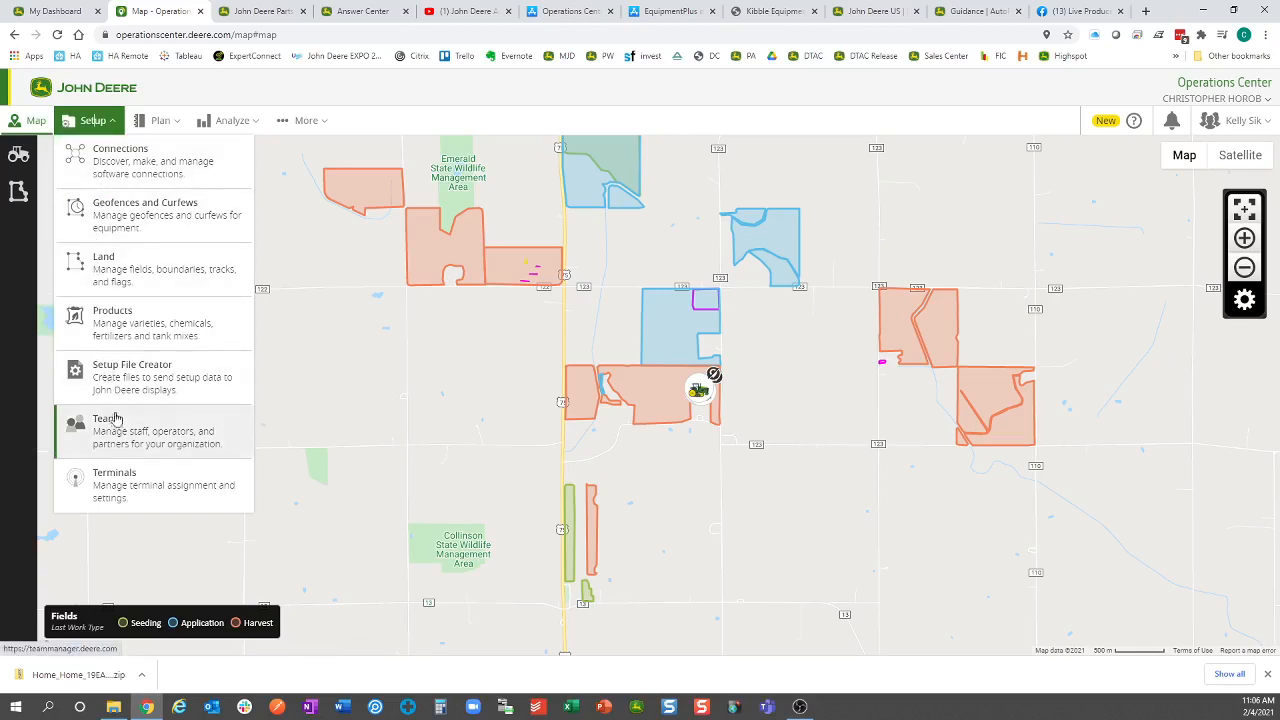
click(160, 120)
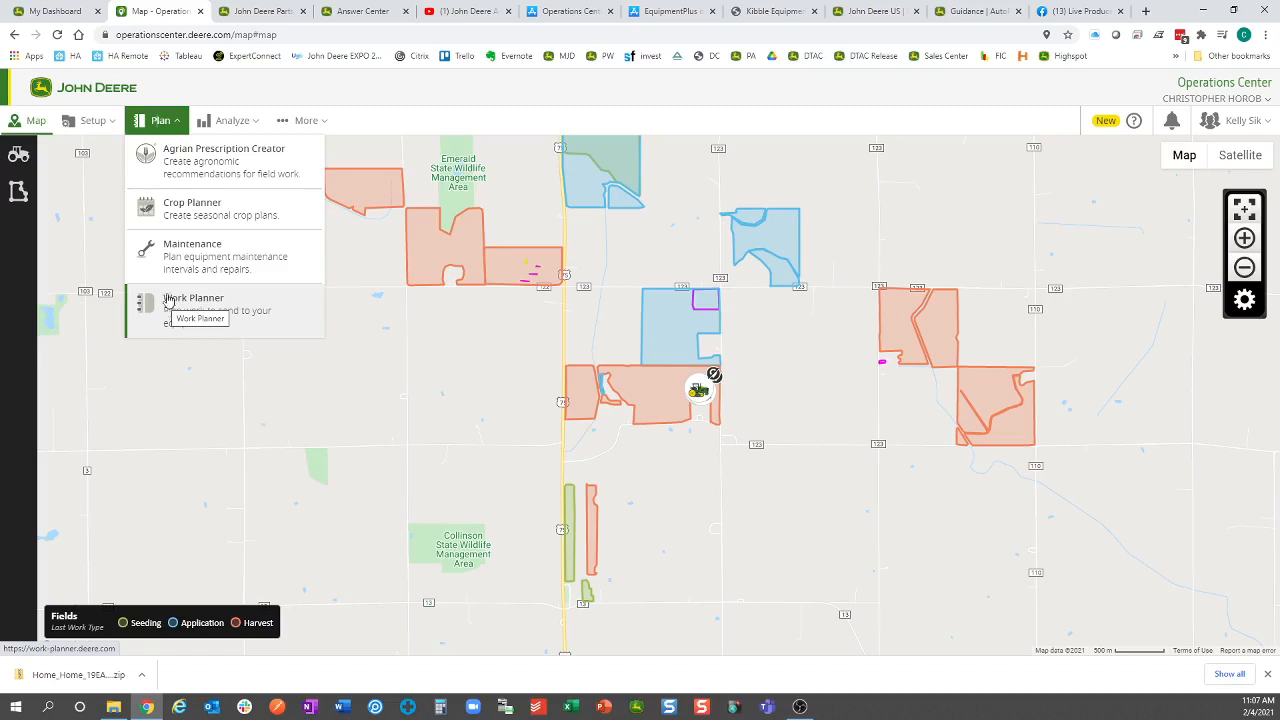
click(250, 124)
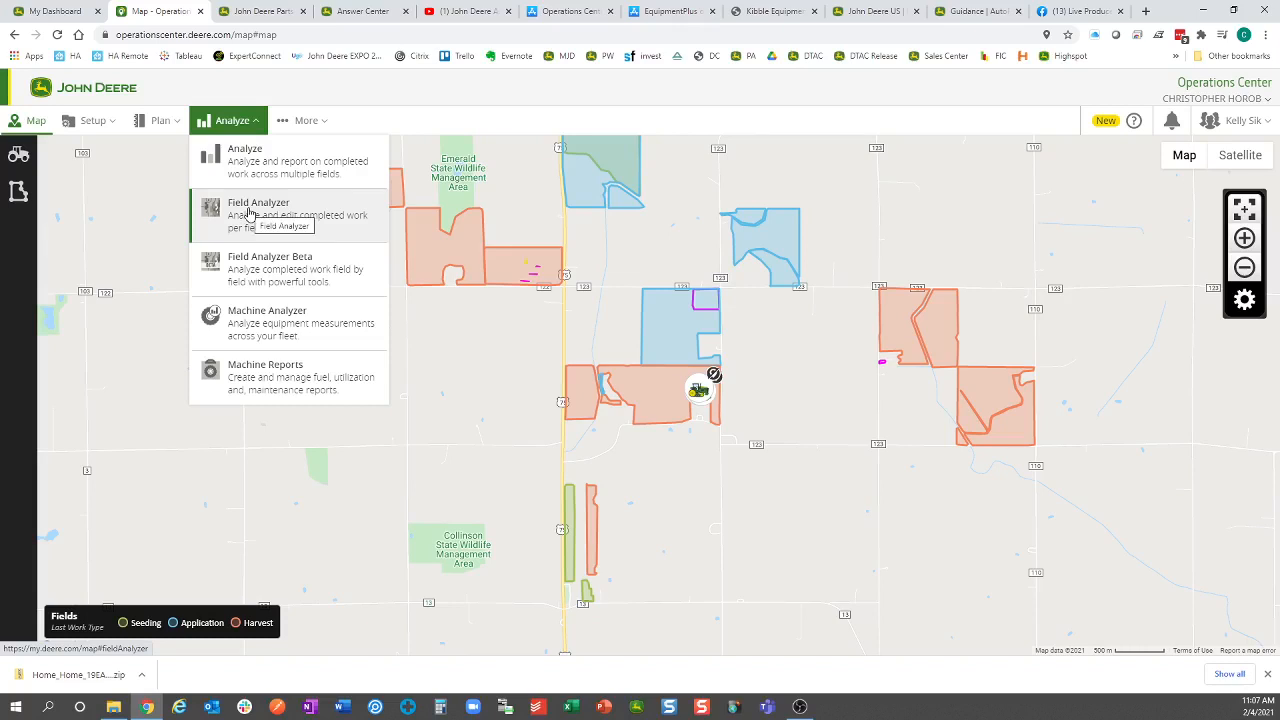
click(308, 116)
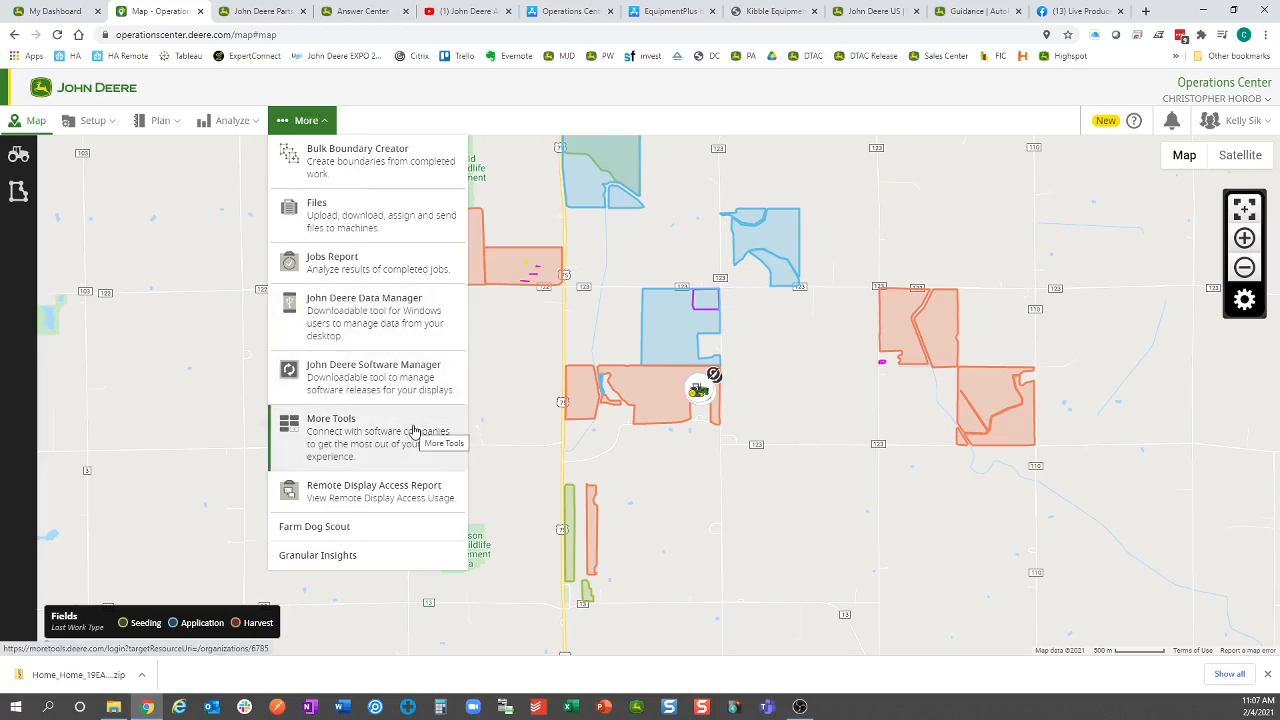
Step: Open the Land setup tool and look through its list of fields
click(87, 128)
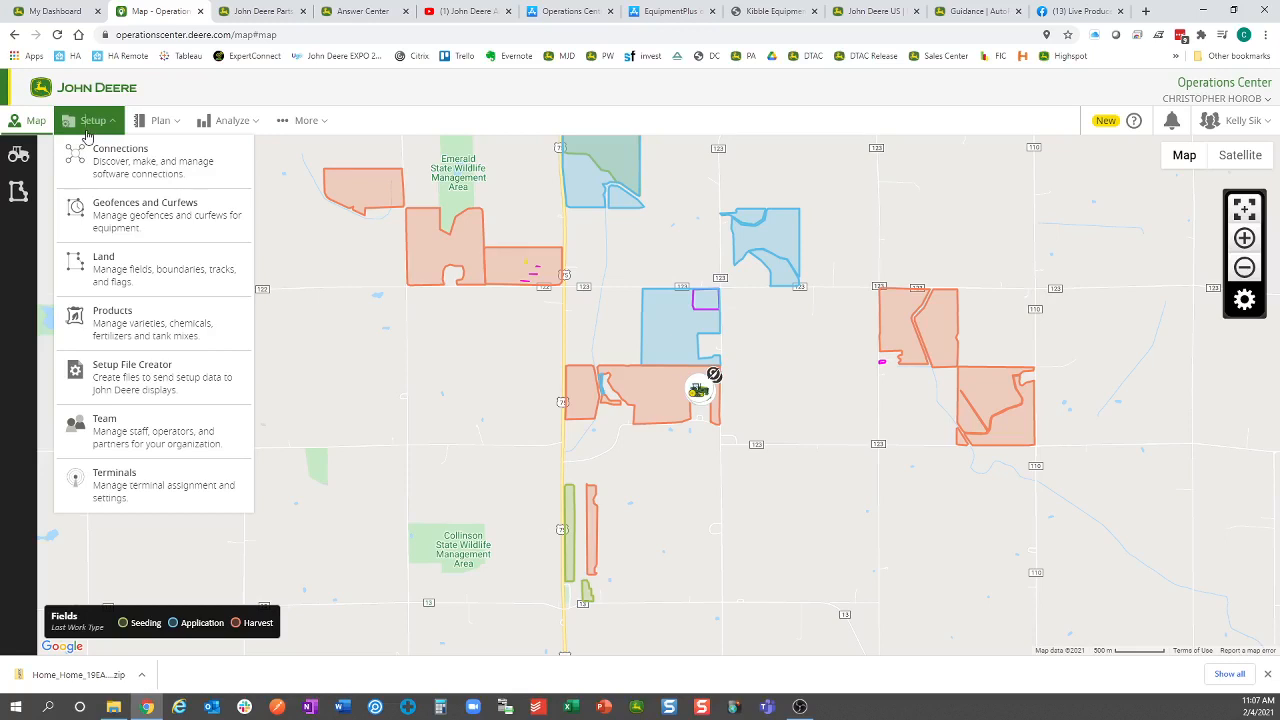
click(122, 278)
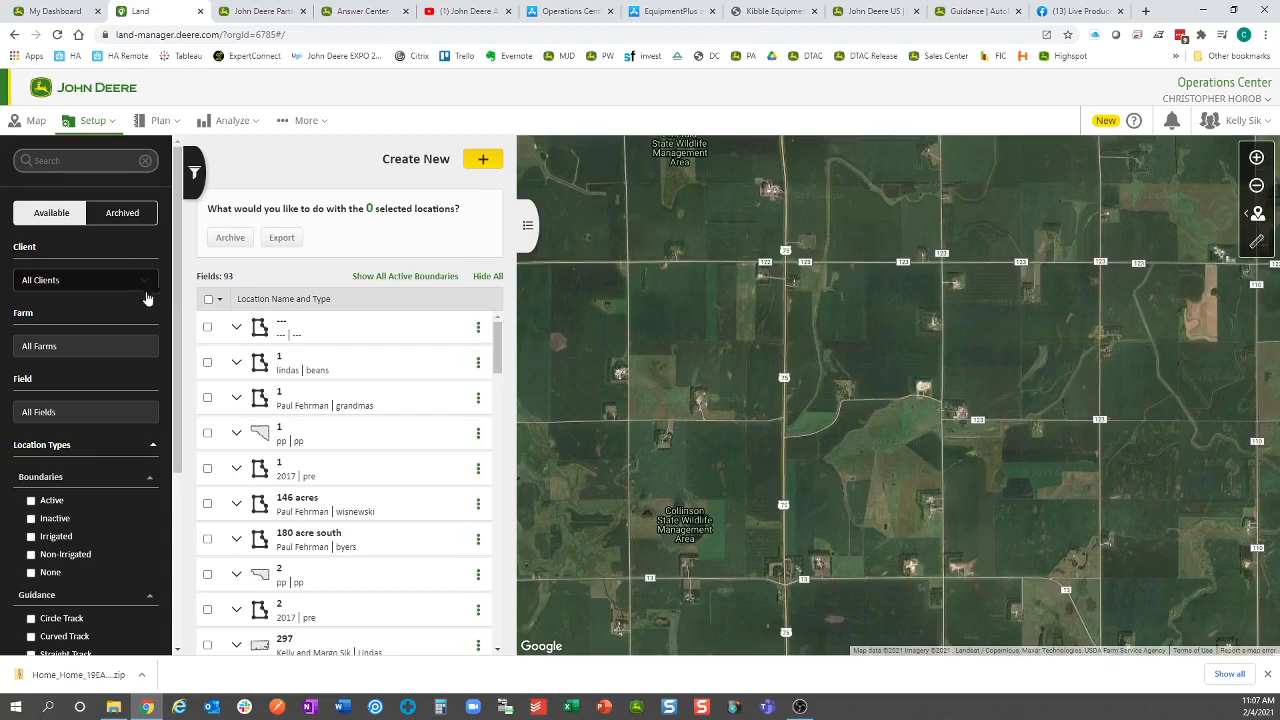
scroll(296, 337, down, 1)
scroll(296, 337, down, 2)
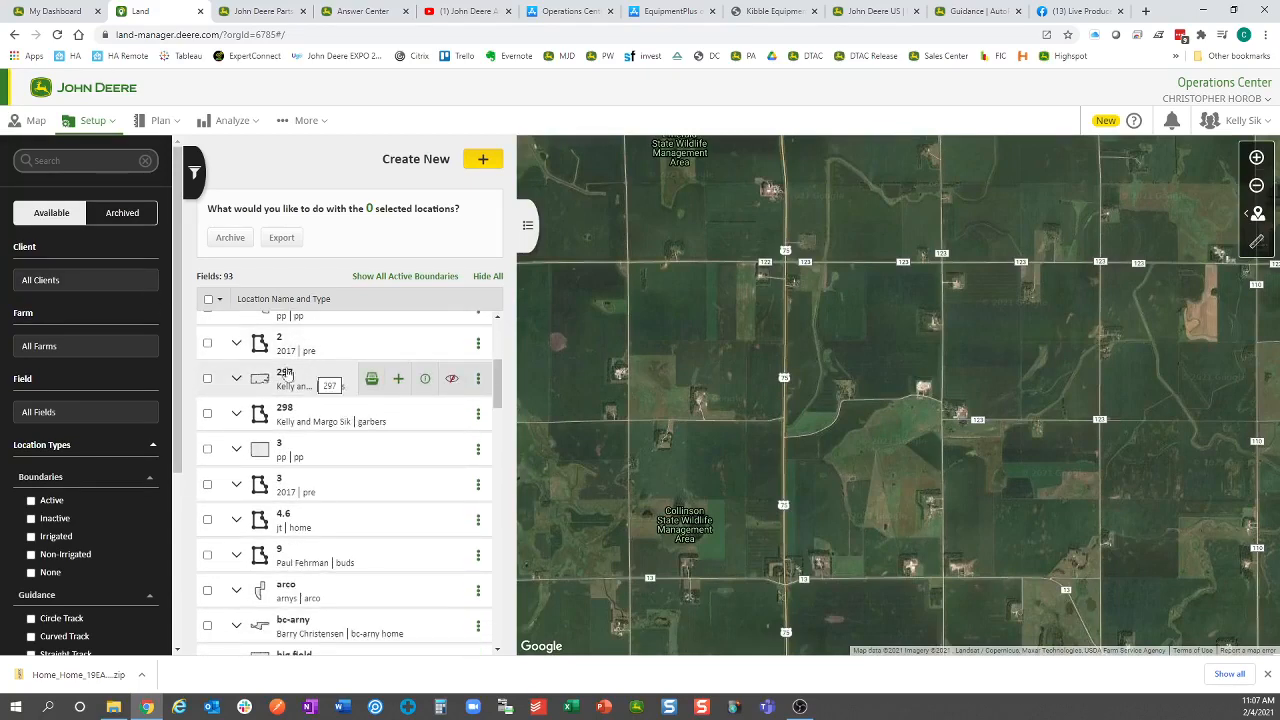
scroll(209, 357, up, 3)
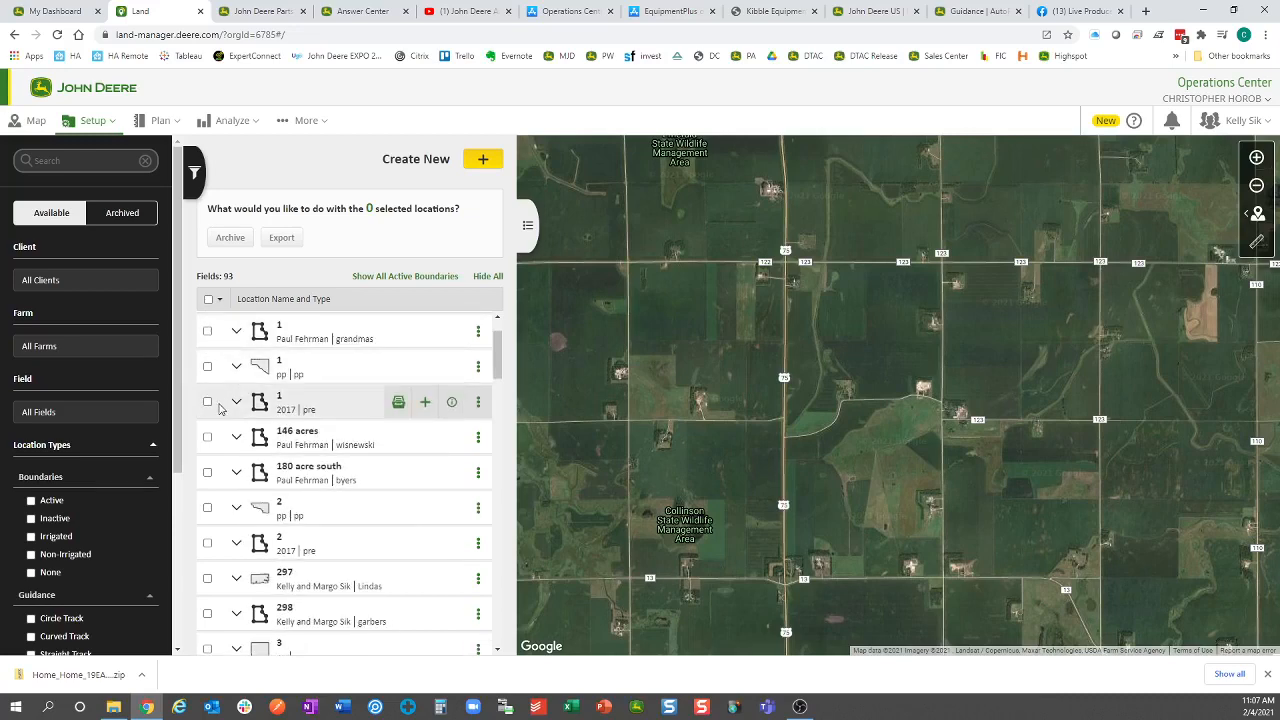
click(208, 404)
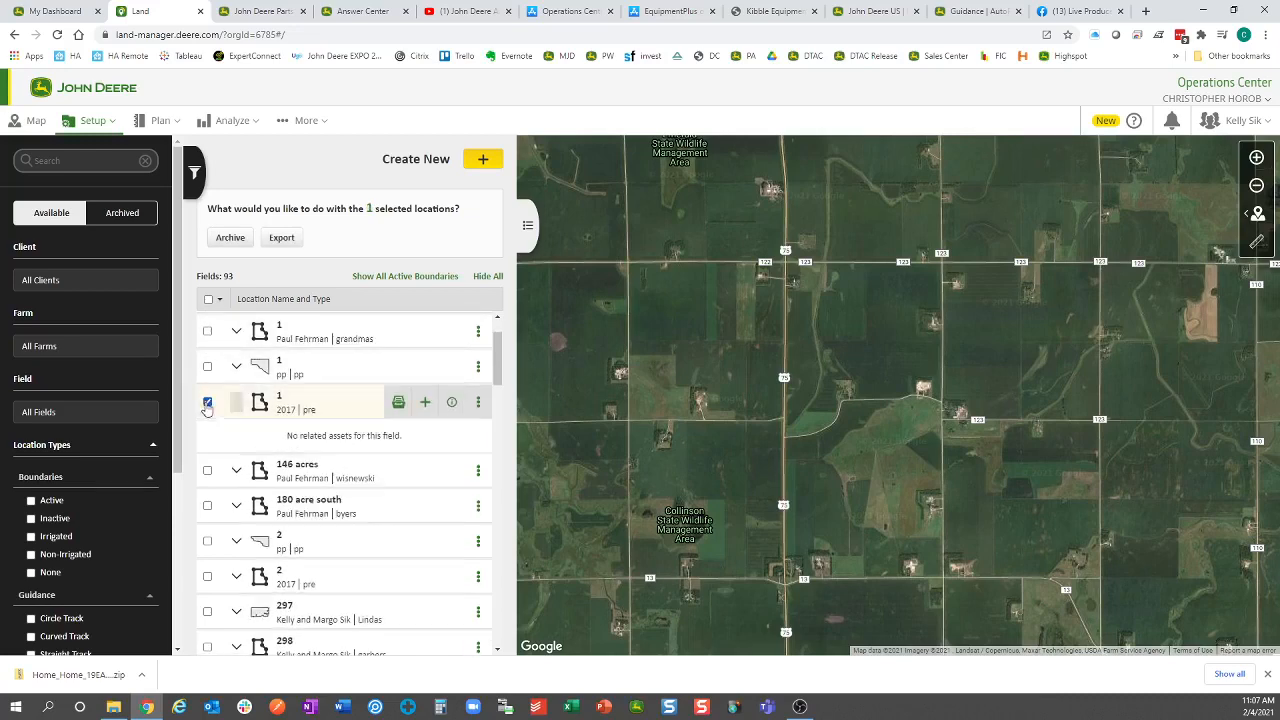
click(207, 474)
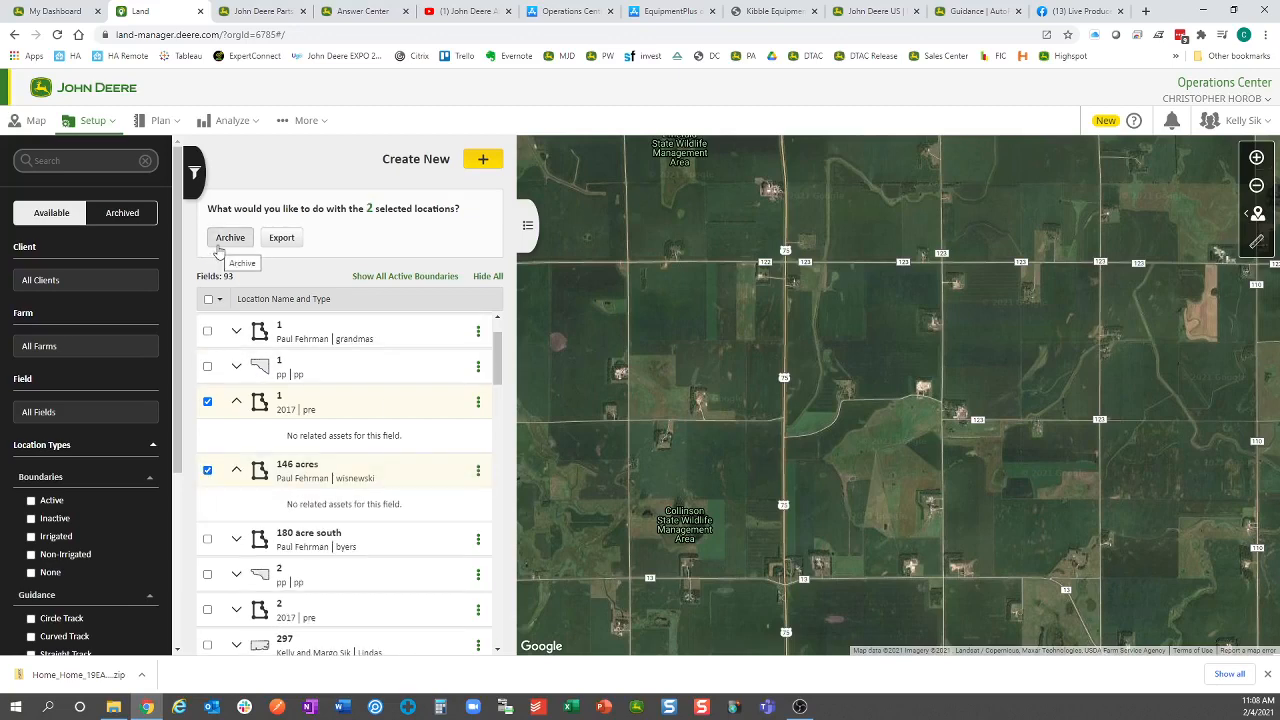
click(207, 401)
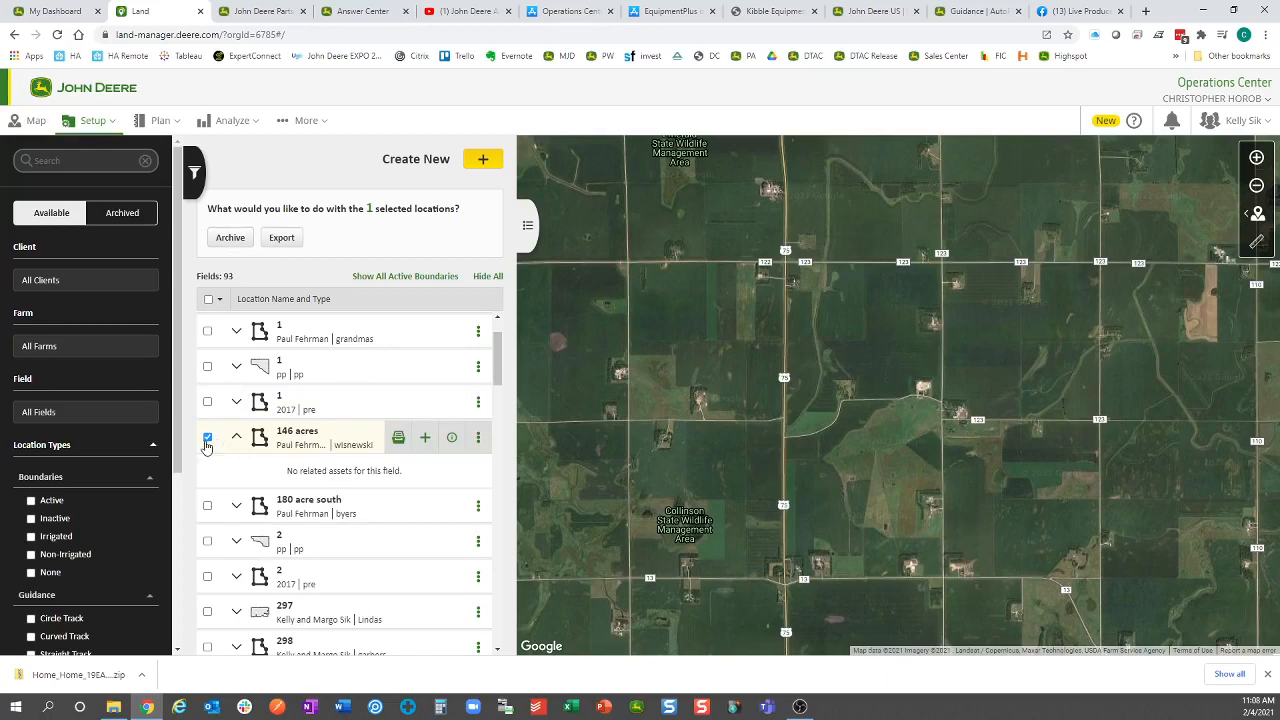
click(207, 437)
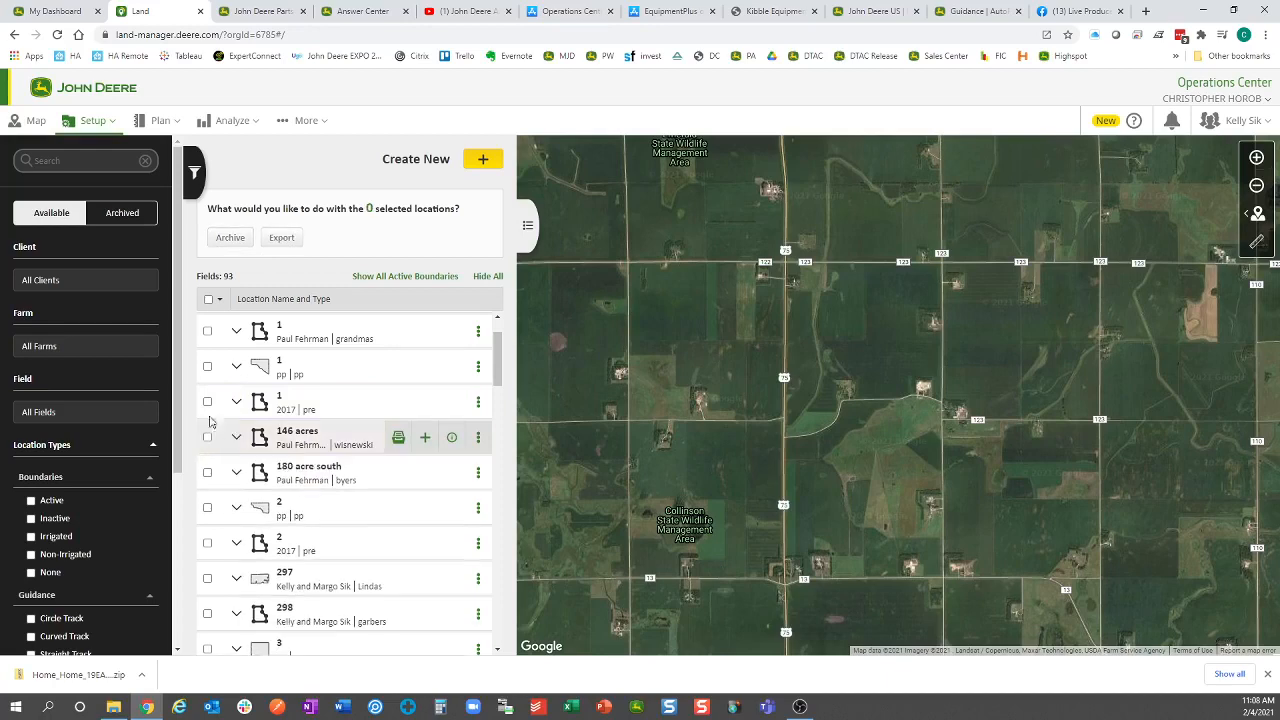
click(483, 159)
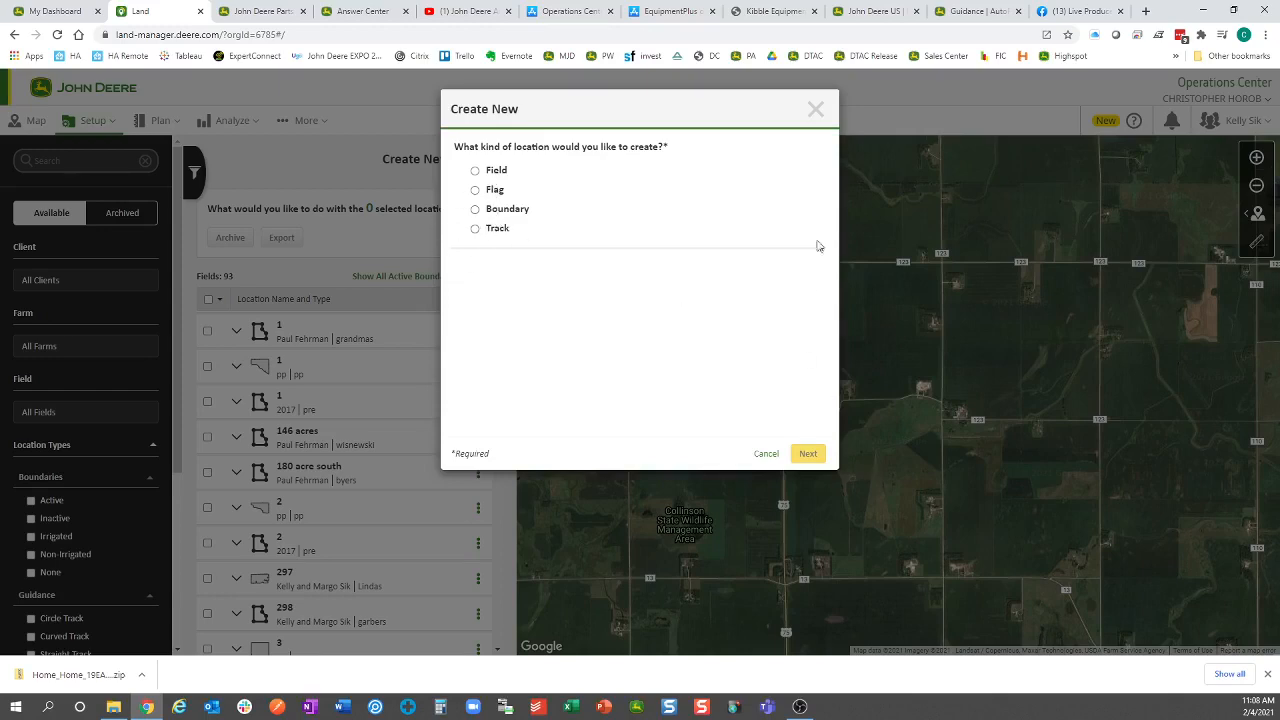
click(815, 112)
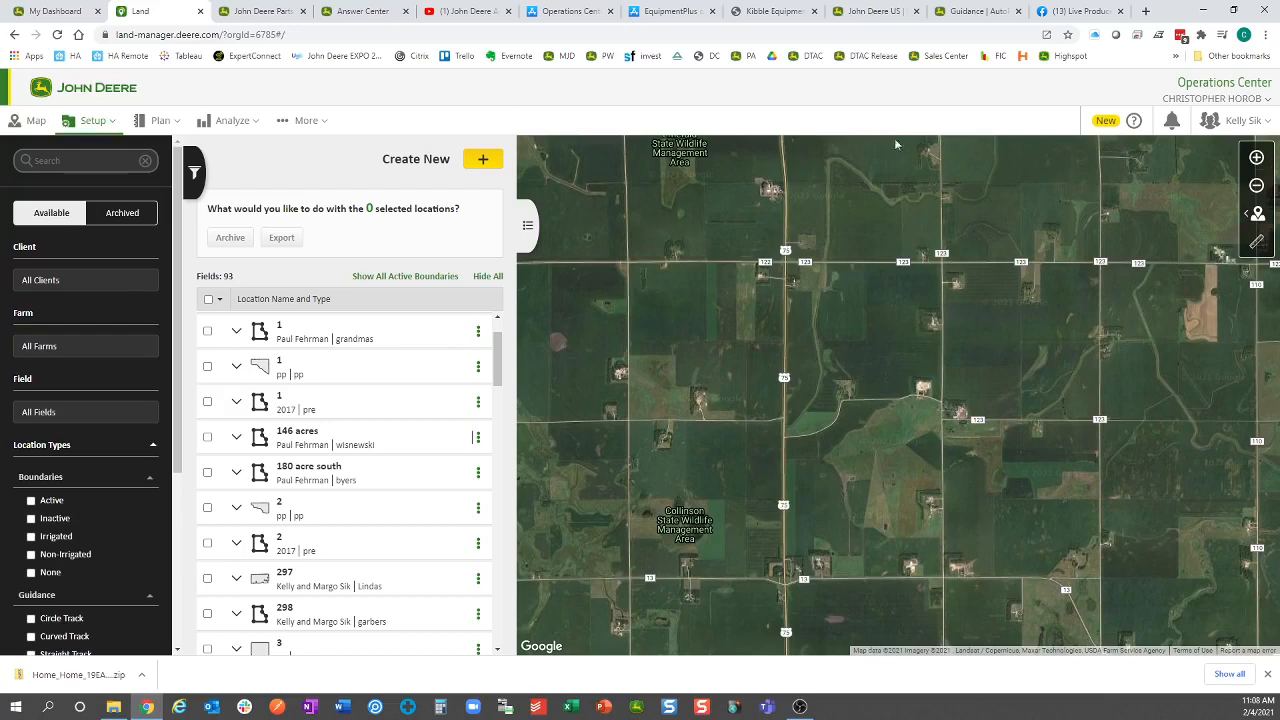
Step: View the Operations Center how-to video playlist from the help resources, and return to the Land page
click(1121, 121)
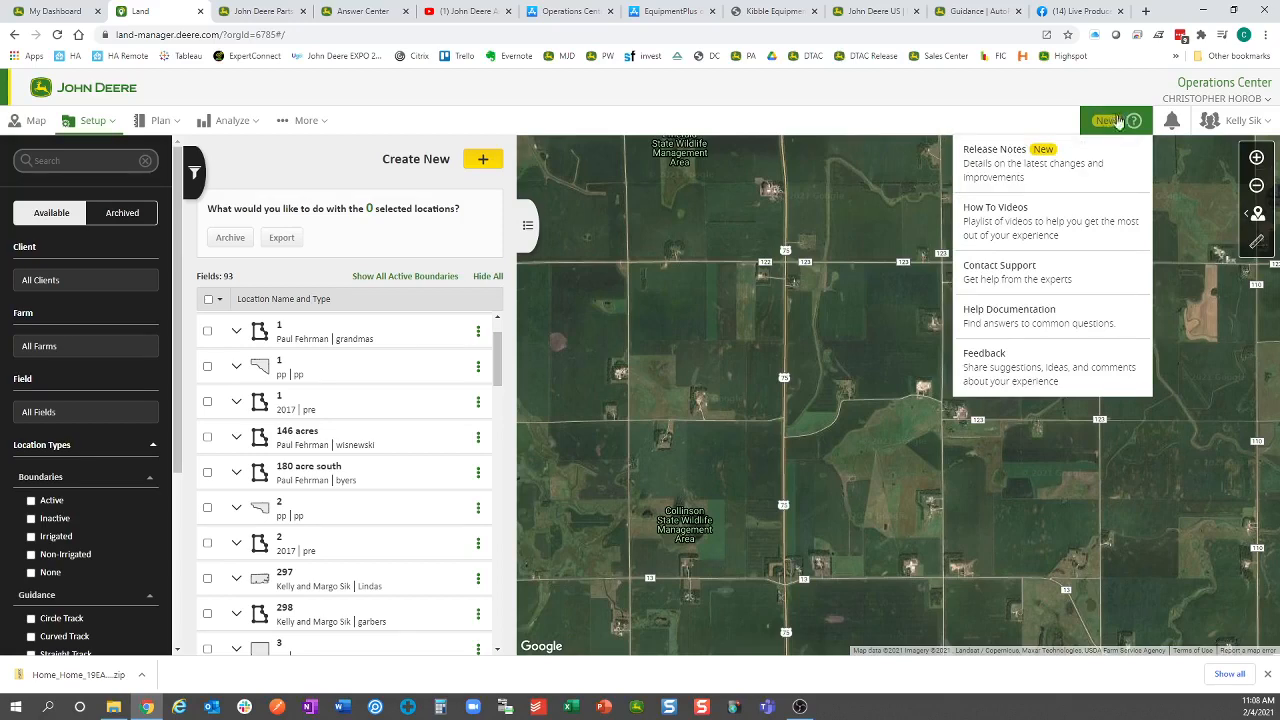
click(1028, 233)
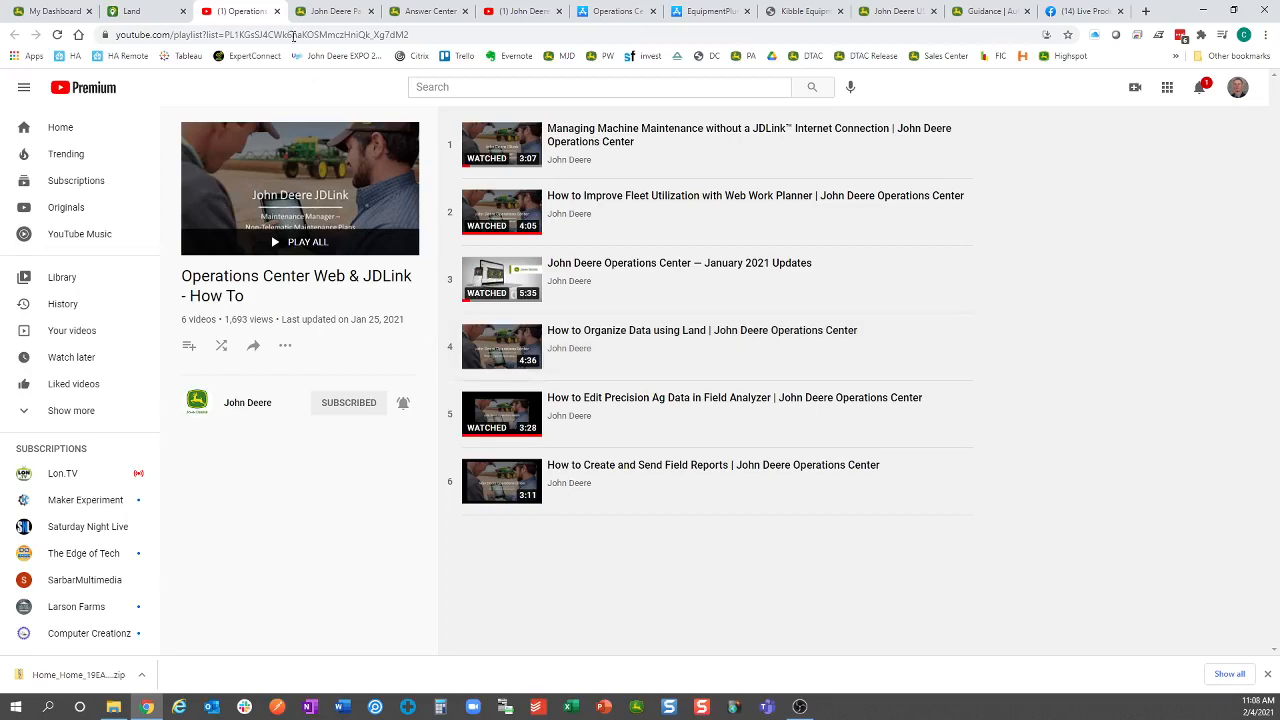
click(163, 12)
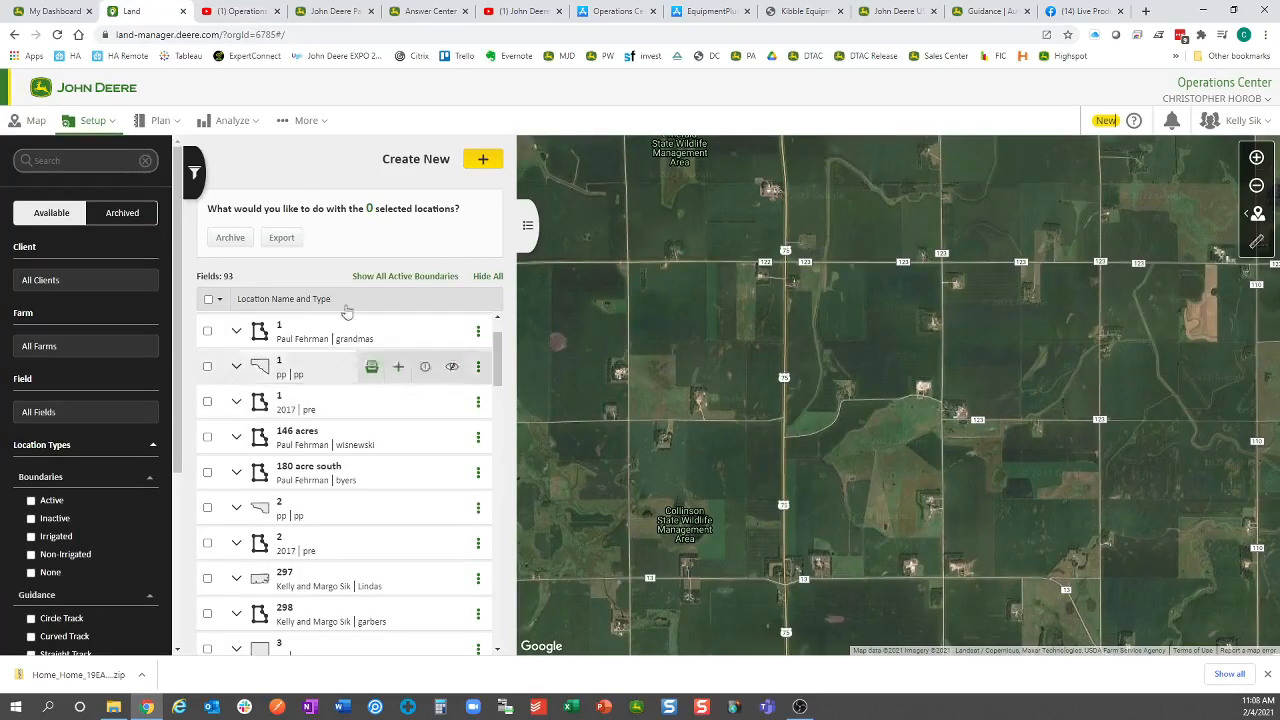
Step: Select all locations in the Land list and export them as a PDF
click(208, 299)
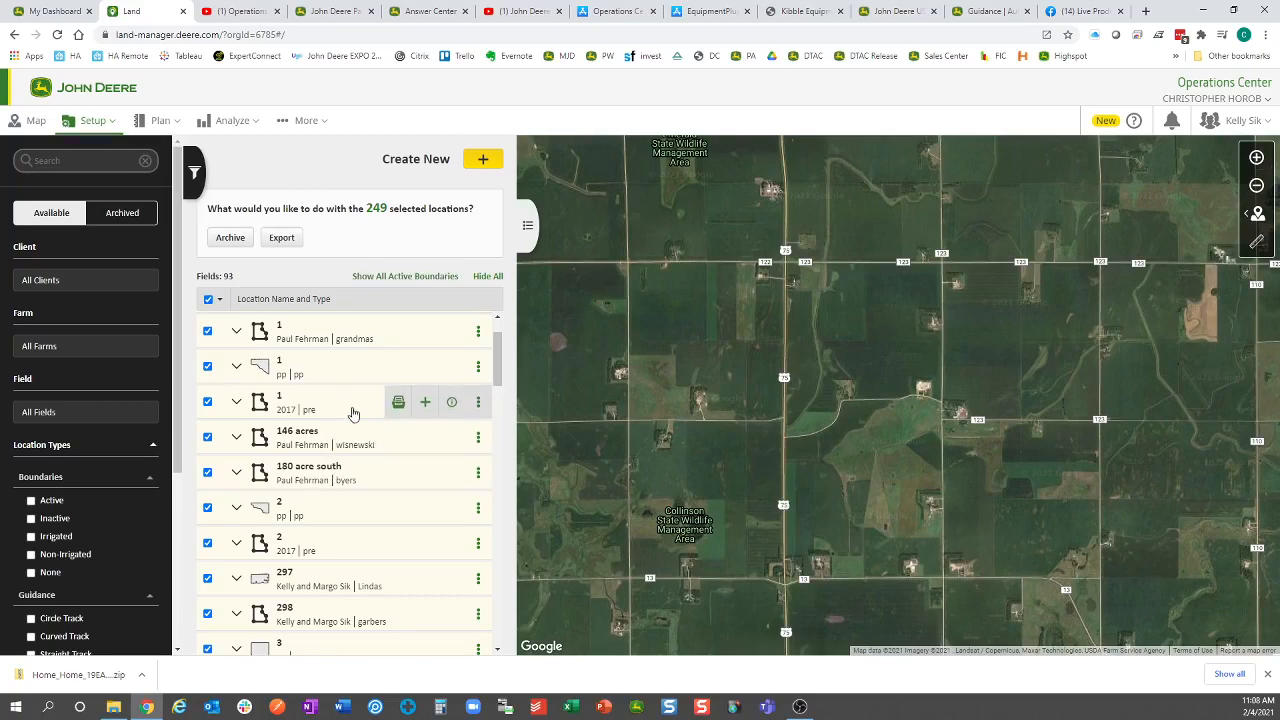
scroll(348, 417, down, 1)
scroll(347, 418, up, 1)
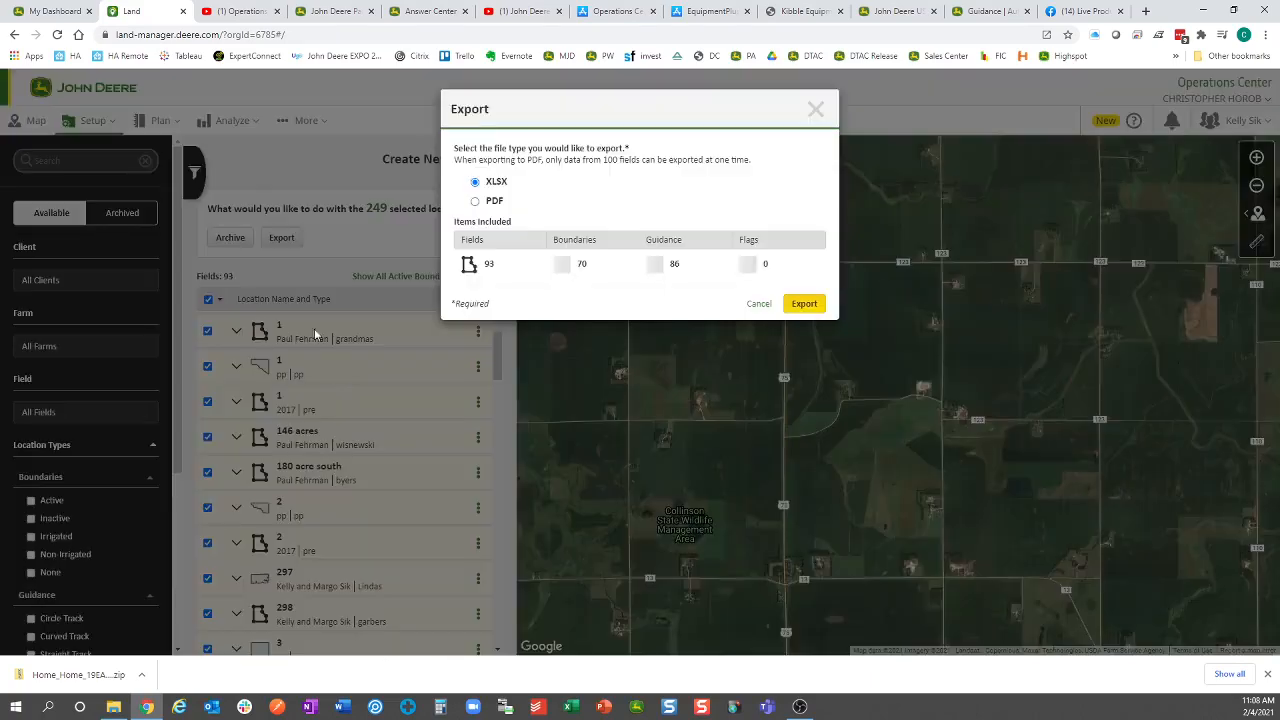
click(279, 239)
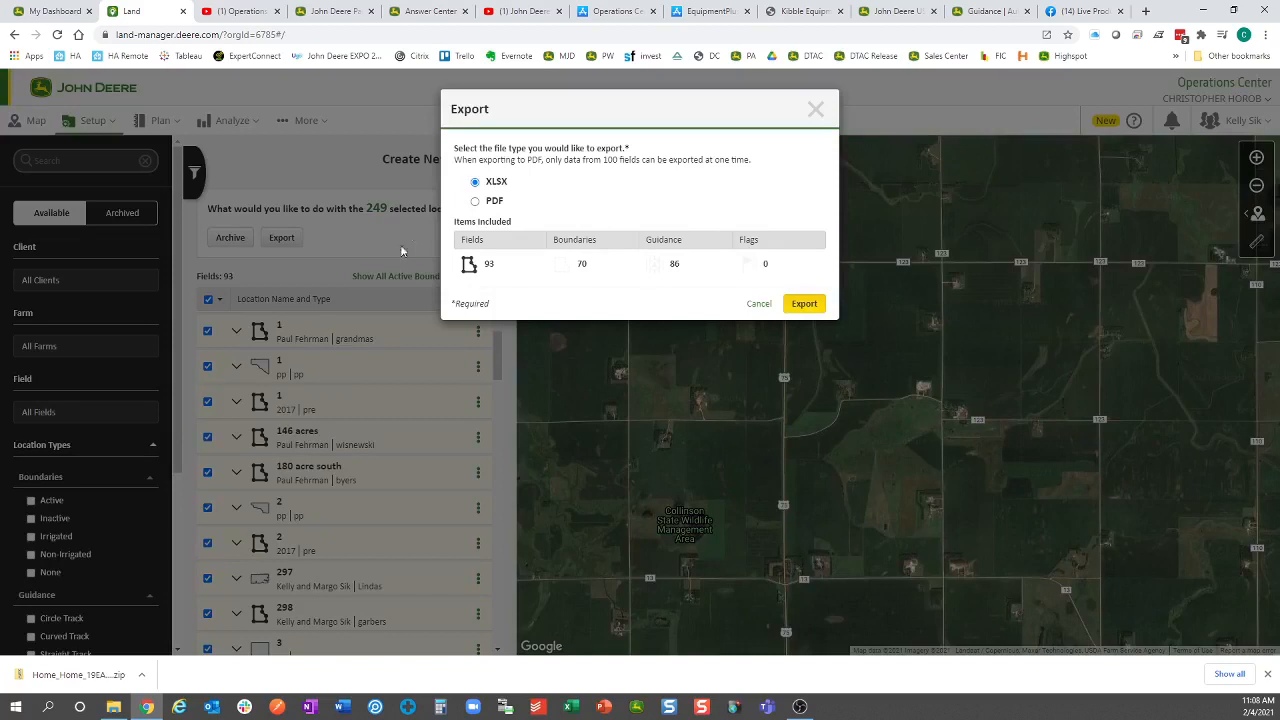
click(475, 201)
click(820, 318)
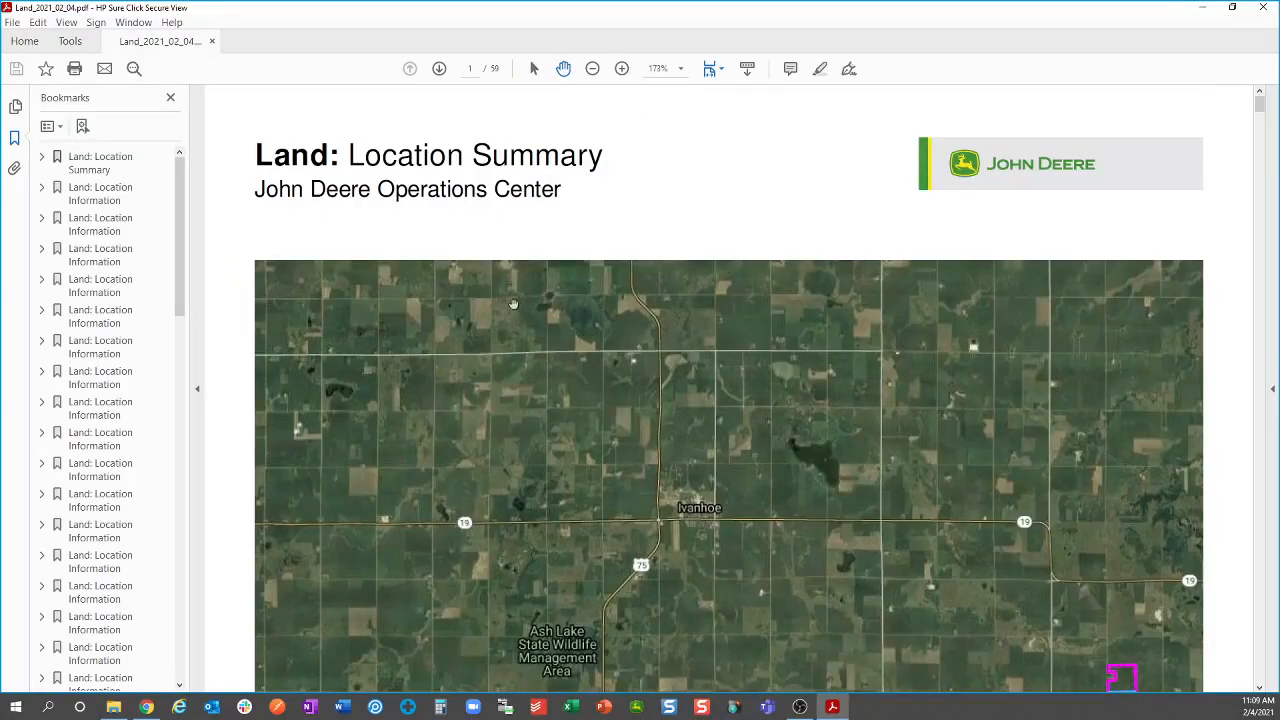
Step: Examine the exported Land_2021_02_04.pdf, from the location summary map to the first field's boundary page, at 125% zoom
scroll(504, 298, down, 5)
scroll(504, 298, down, 3)
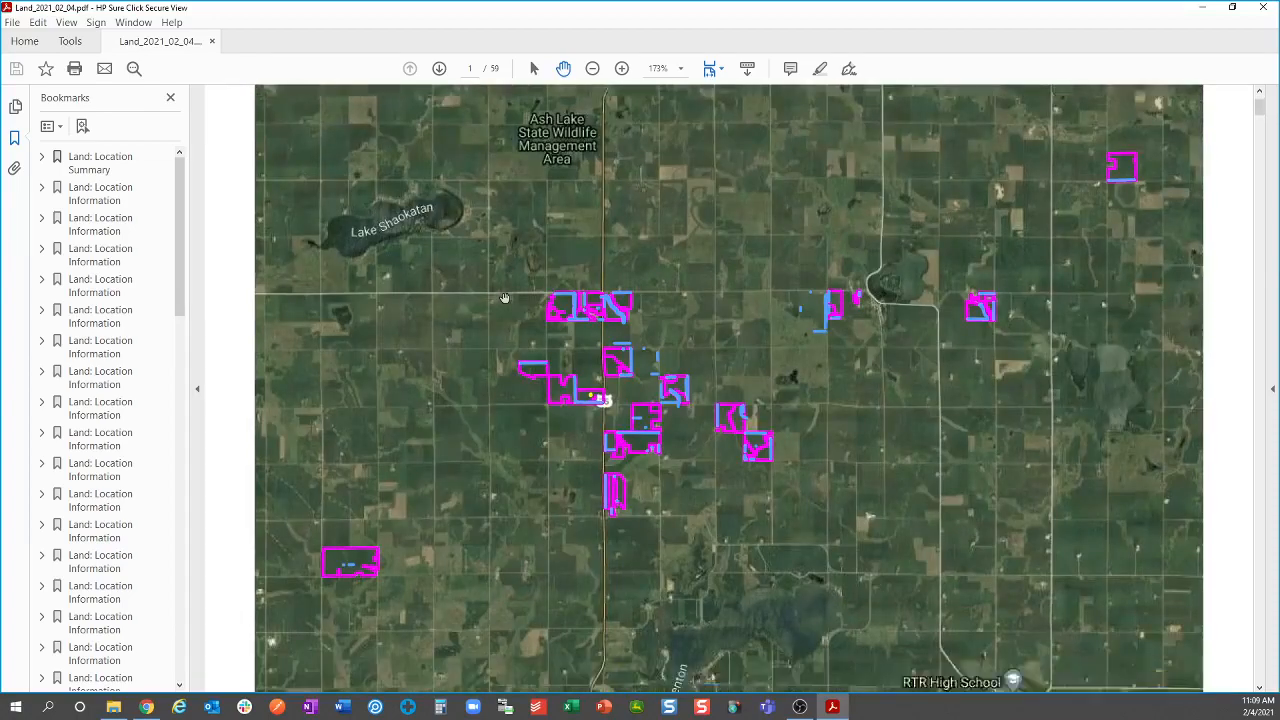
scroll(740, 334, down, 7)
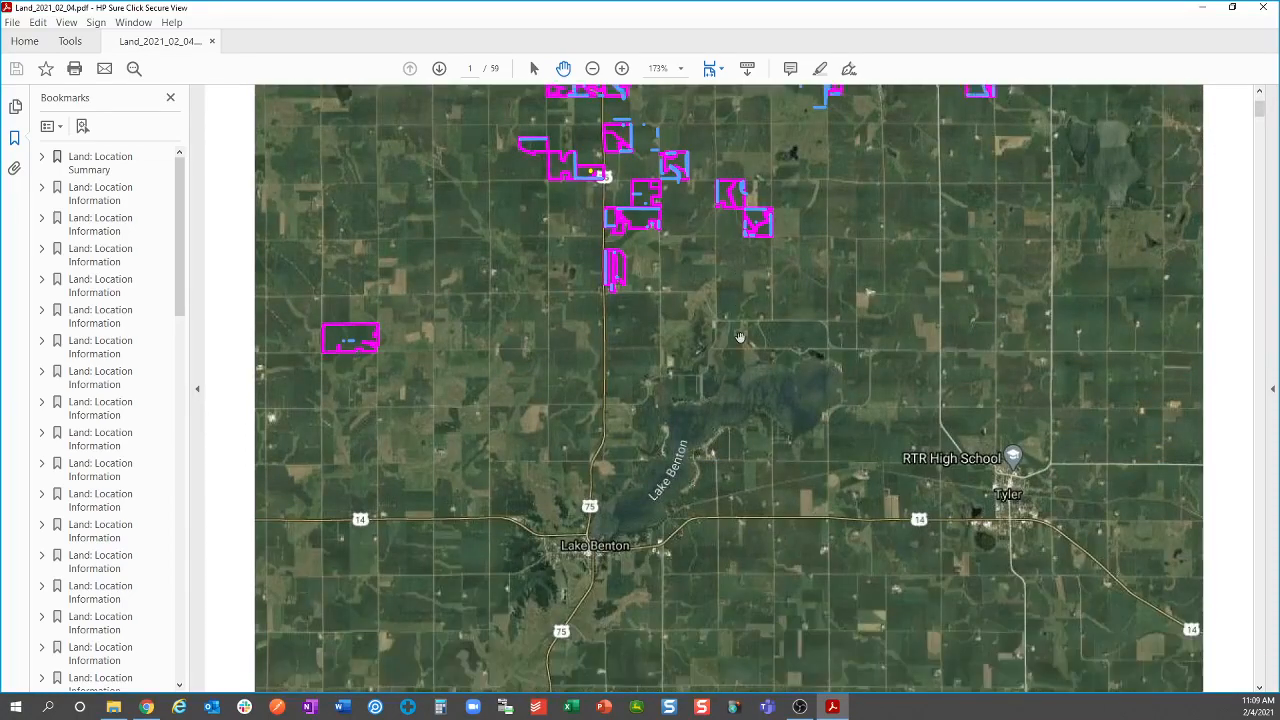
scroll(734, 340, down, 15)
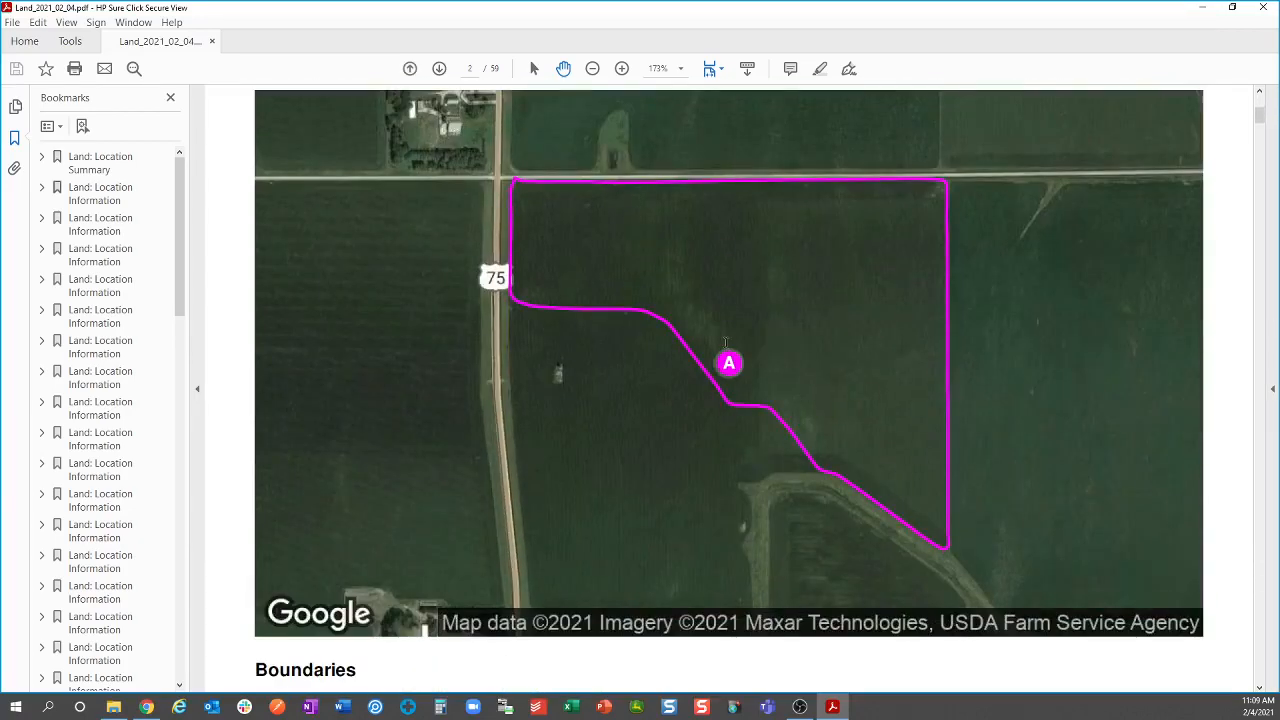
scroll(726, 342, down, 4)
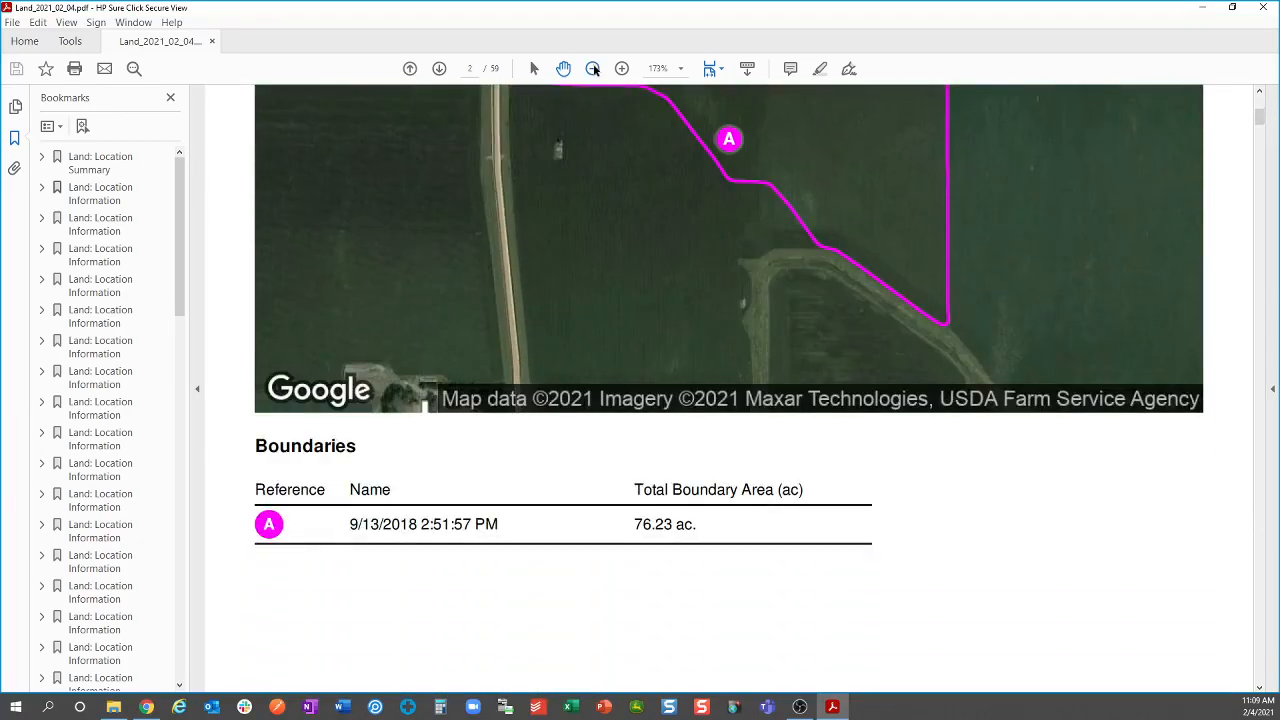
click(593, 68)
scroll(617, 437, up, 3)
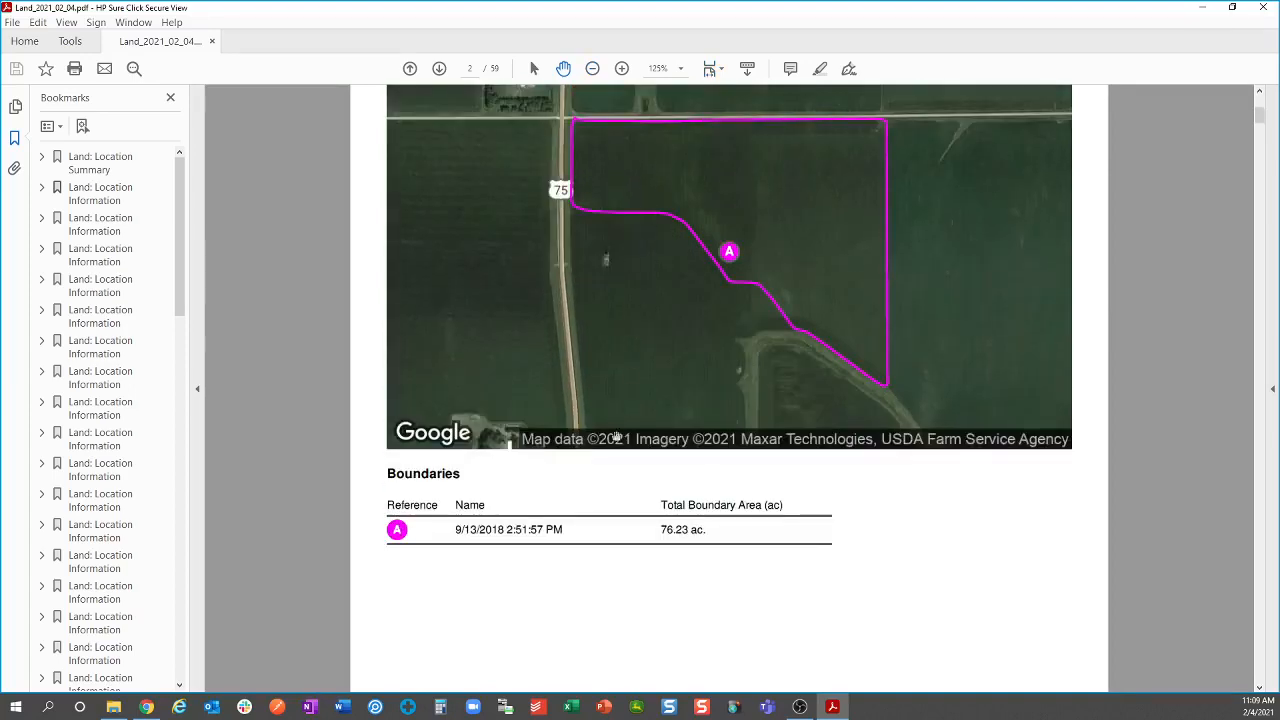
Step: Look through the next field pages of the land report, up to page 4, and return to the Land page
scroll(617, 437, down, 14)
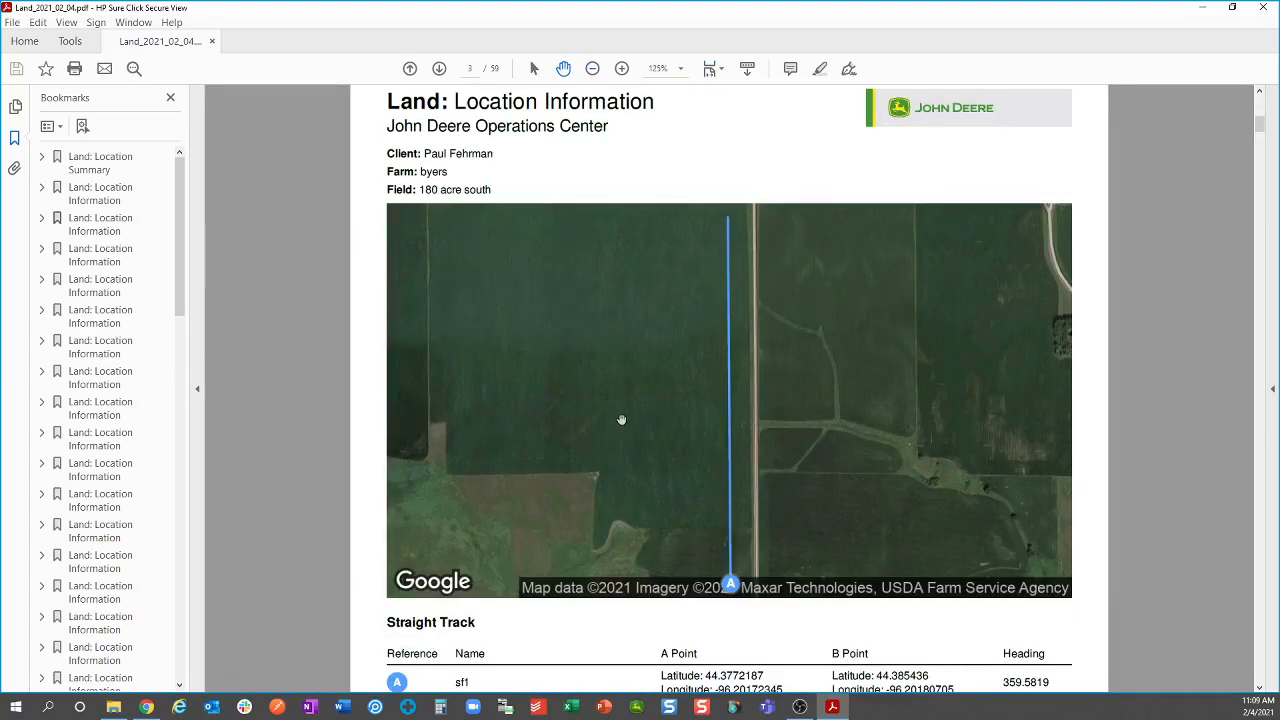
scroll(621, 420, down, 2)
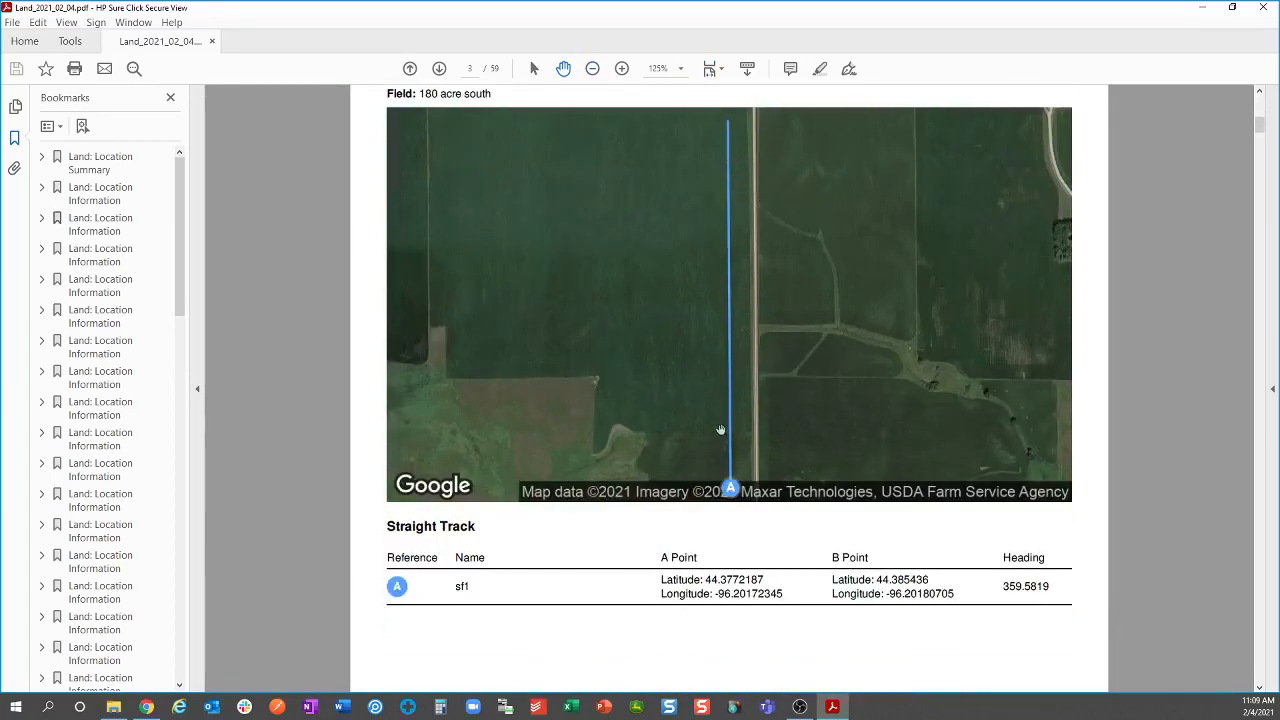
scroll(720, 430, down, 20)
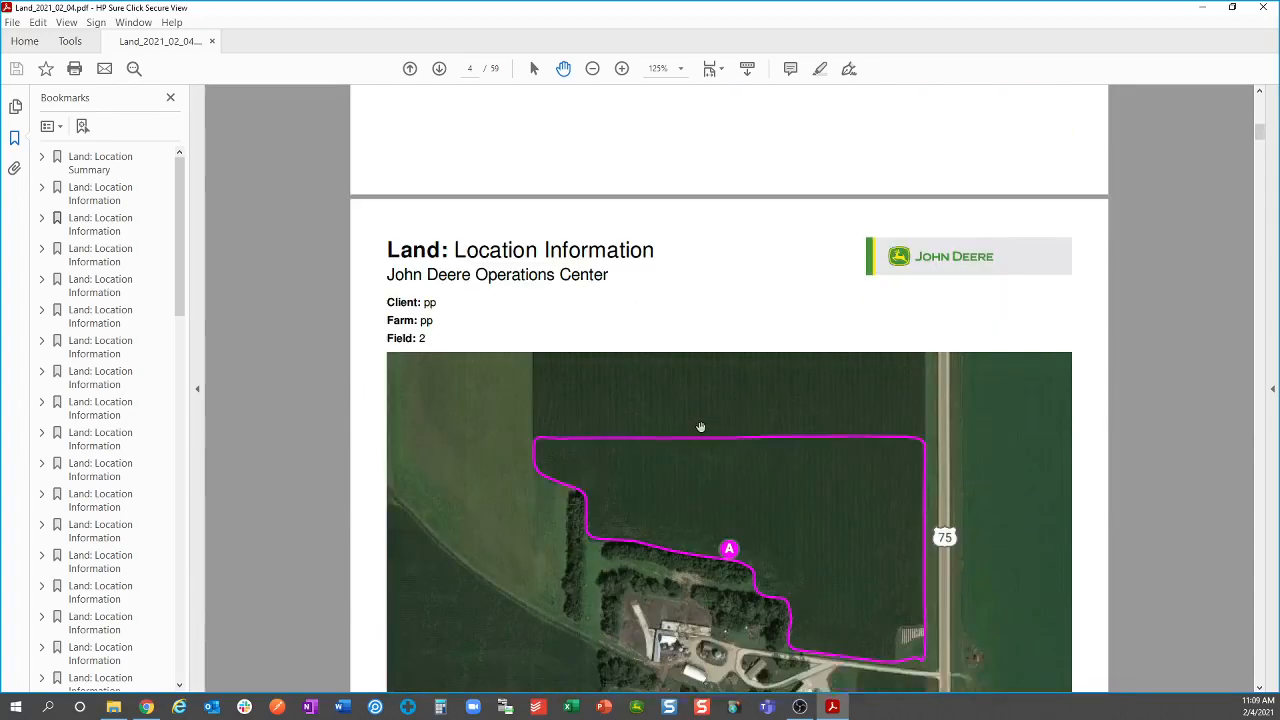
scroll(700, 427, down, 3)
scroll(710, 400, down, 3)
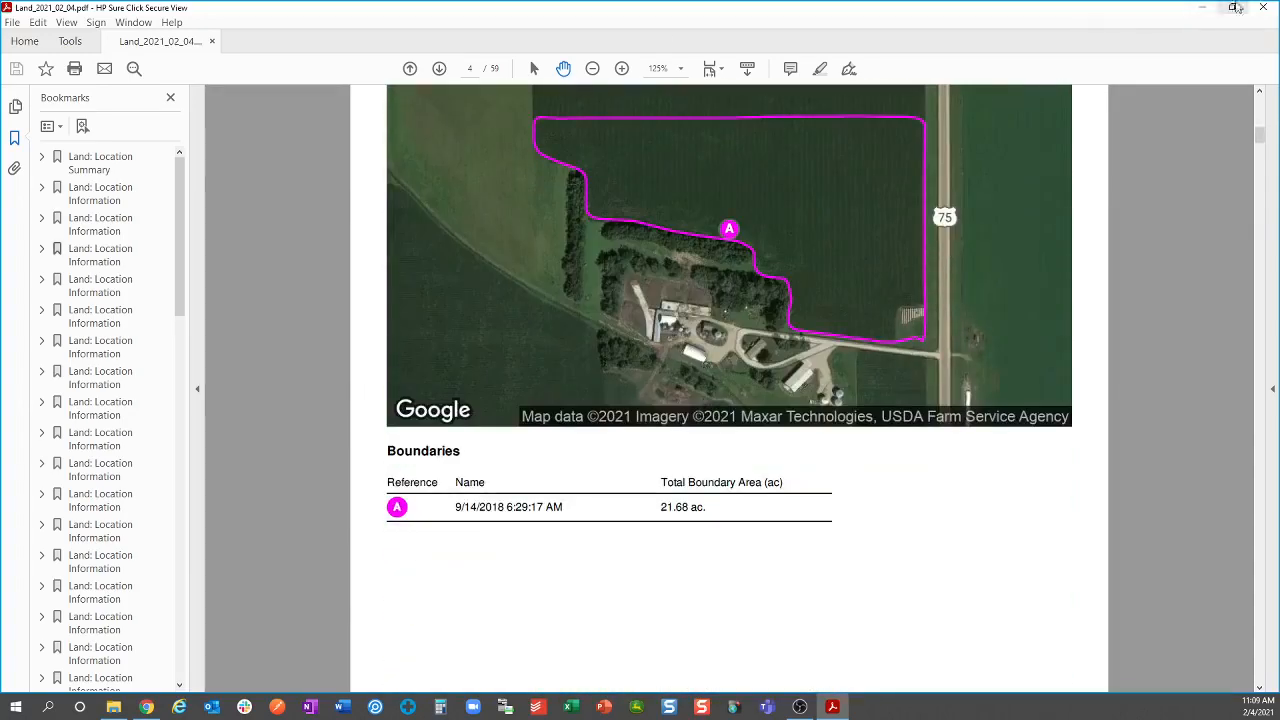
click(1201, 8)
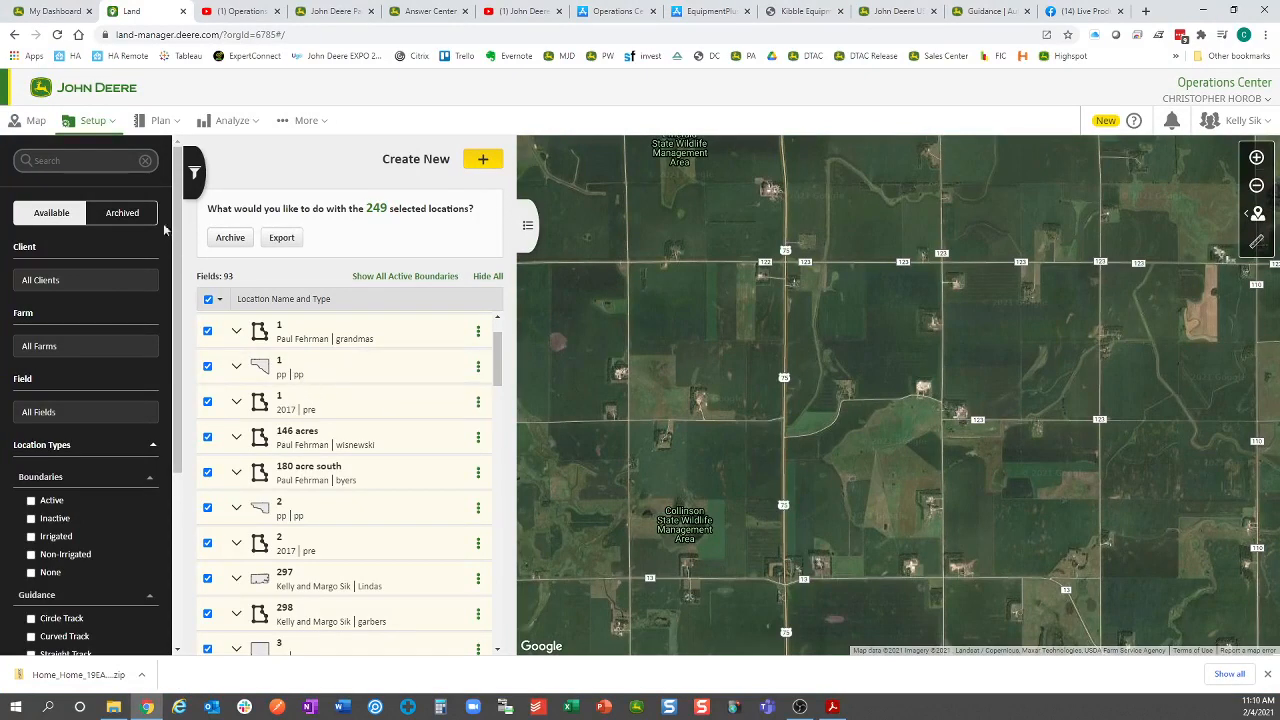
Step: Open the Products setup tool and select the products 15GA20 TREATED and 17EB02
click(80, 121)
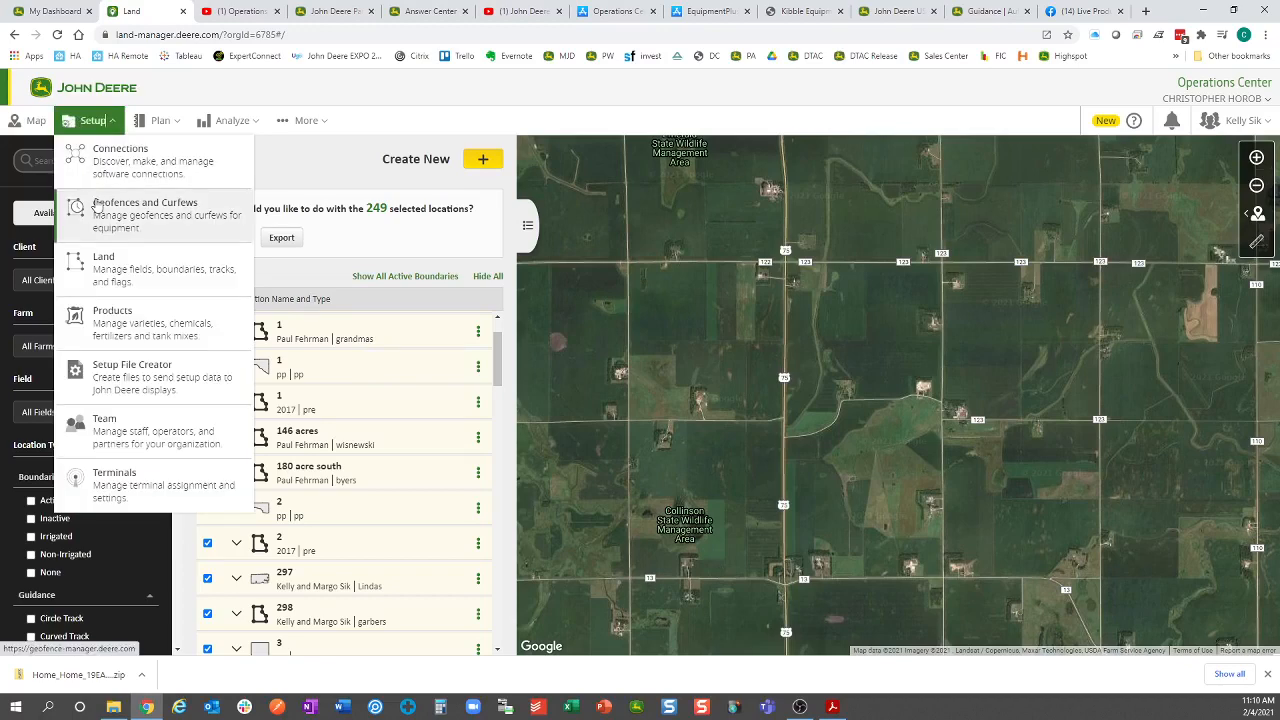
click(135, 333)
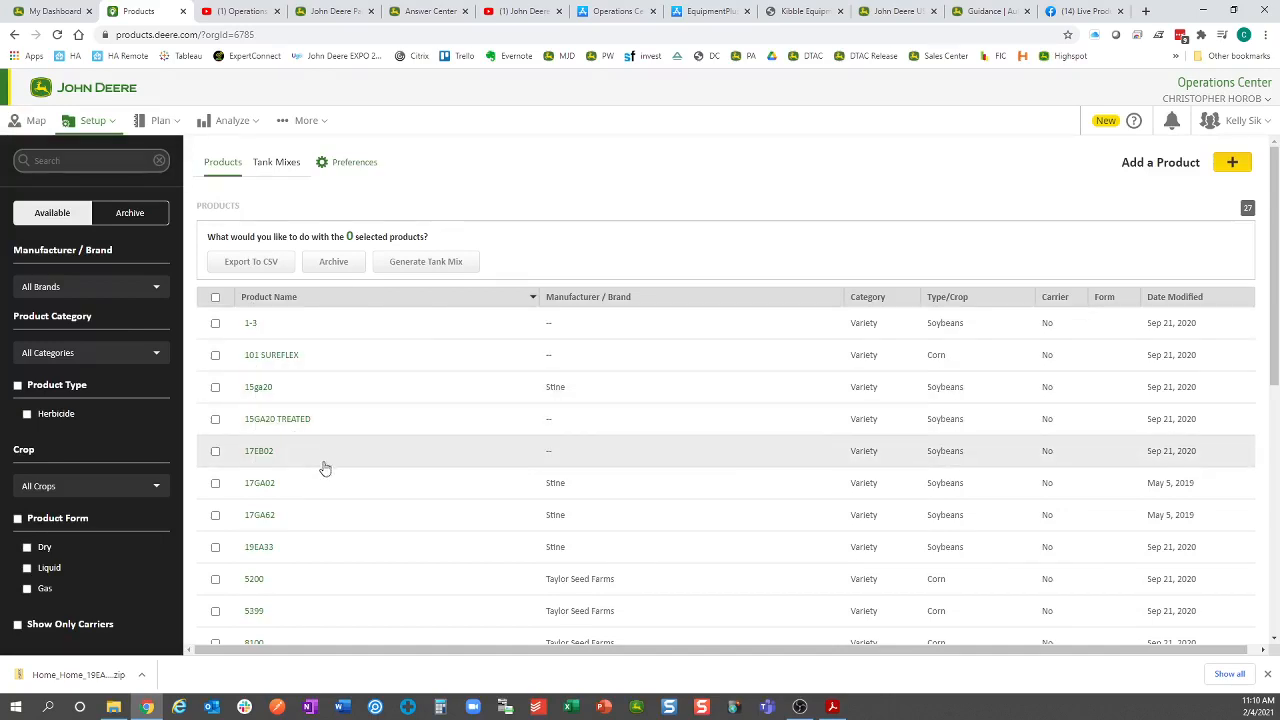
click(215, 420)
click(215, 451)
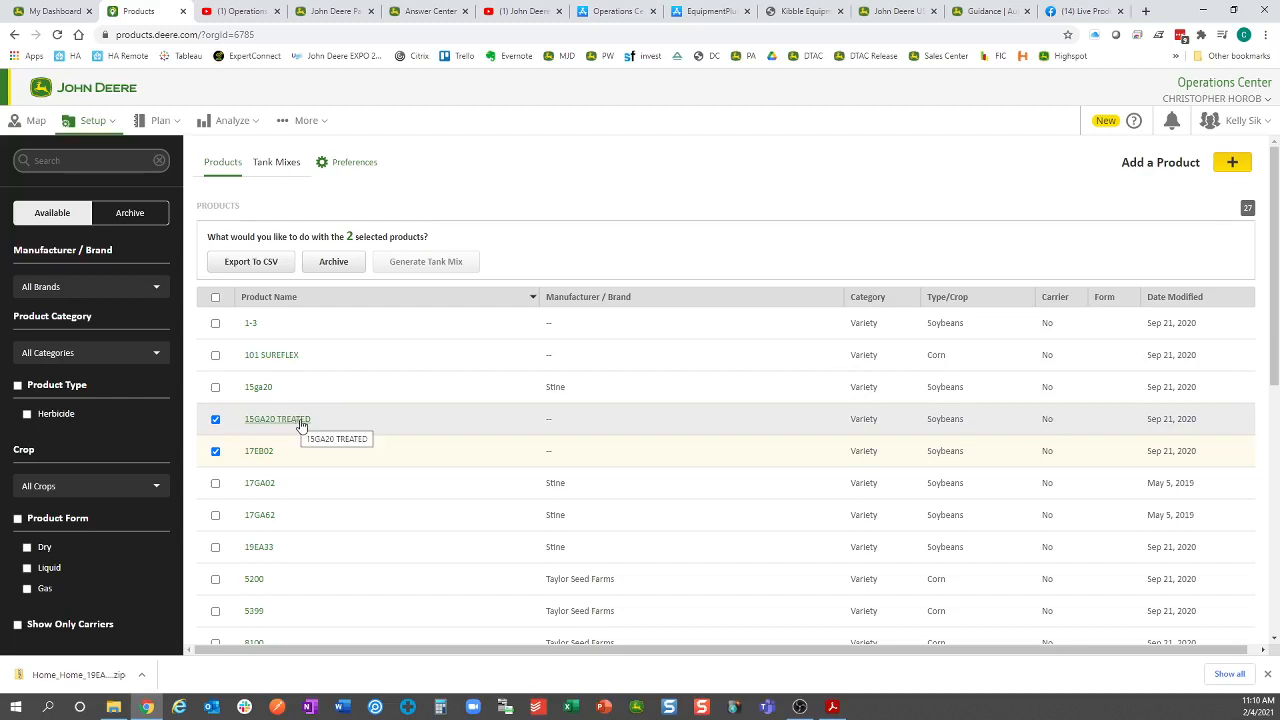
Step: View the archived products and return to the available products list
click(147, 218)
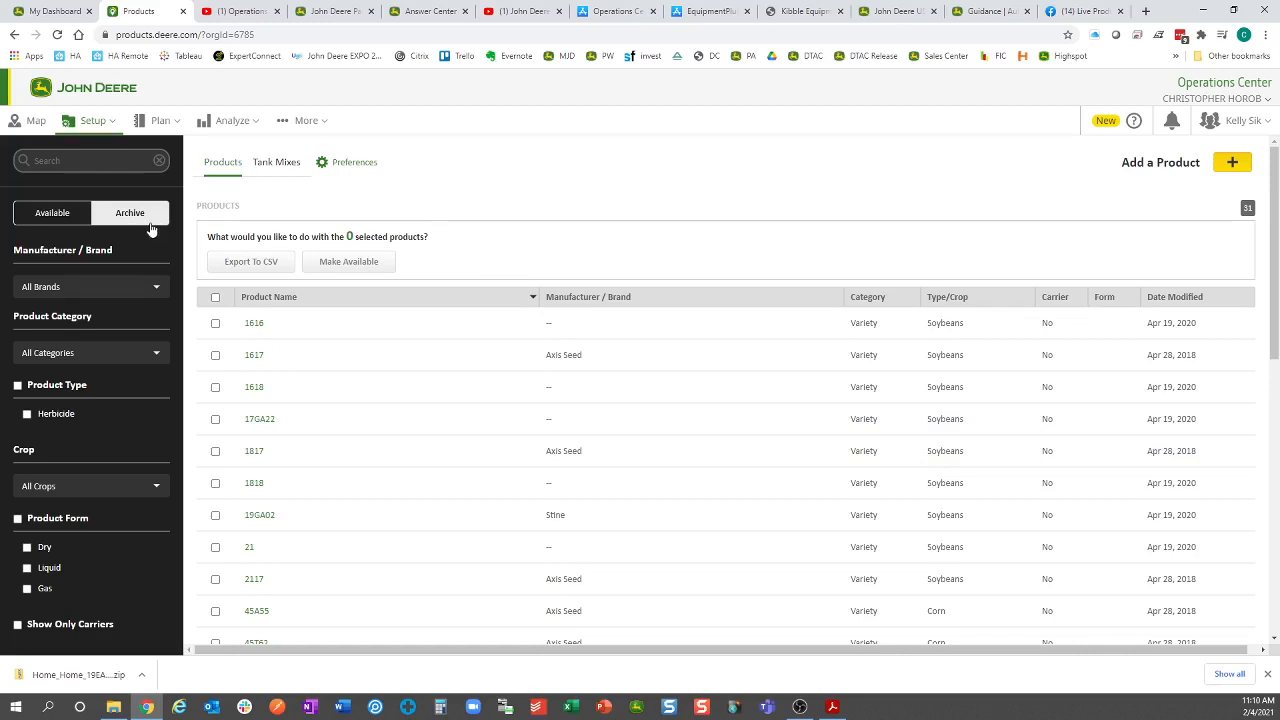
click(90, 218)
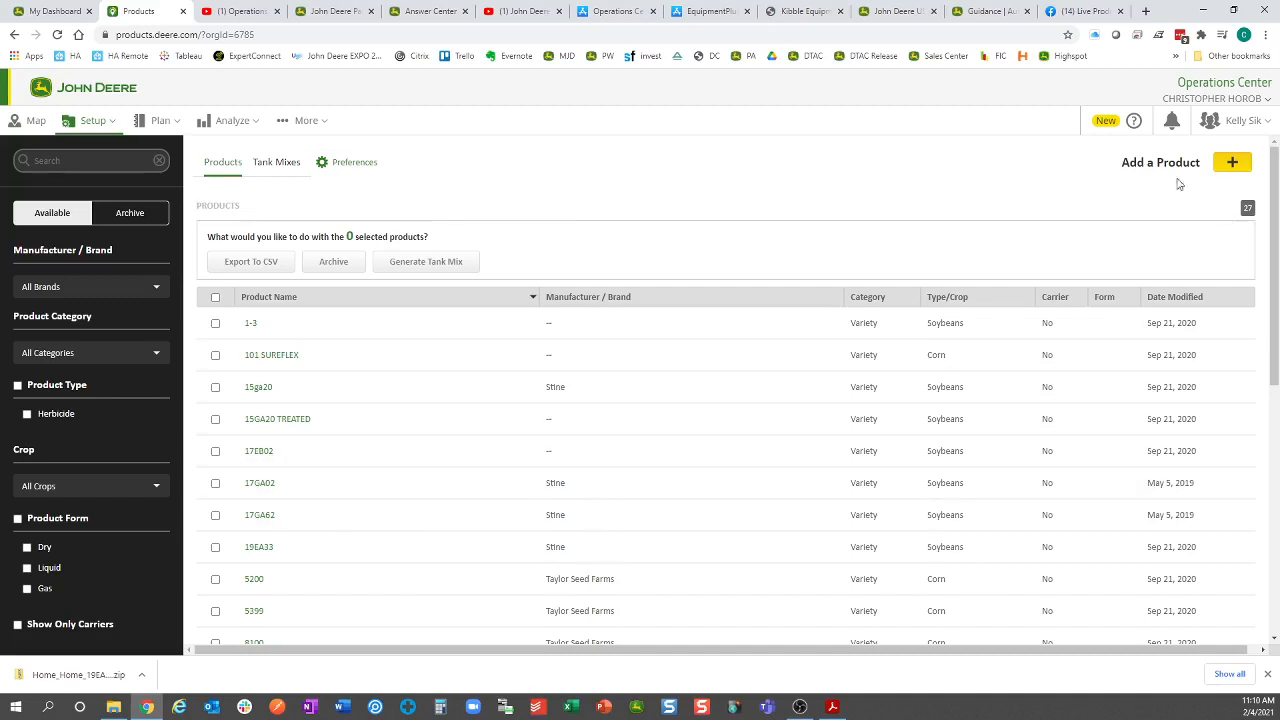
Step: Start adding a product and filter the catalog to the Variety category and Corn crop
click(1231, 163)
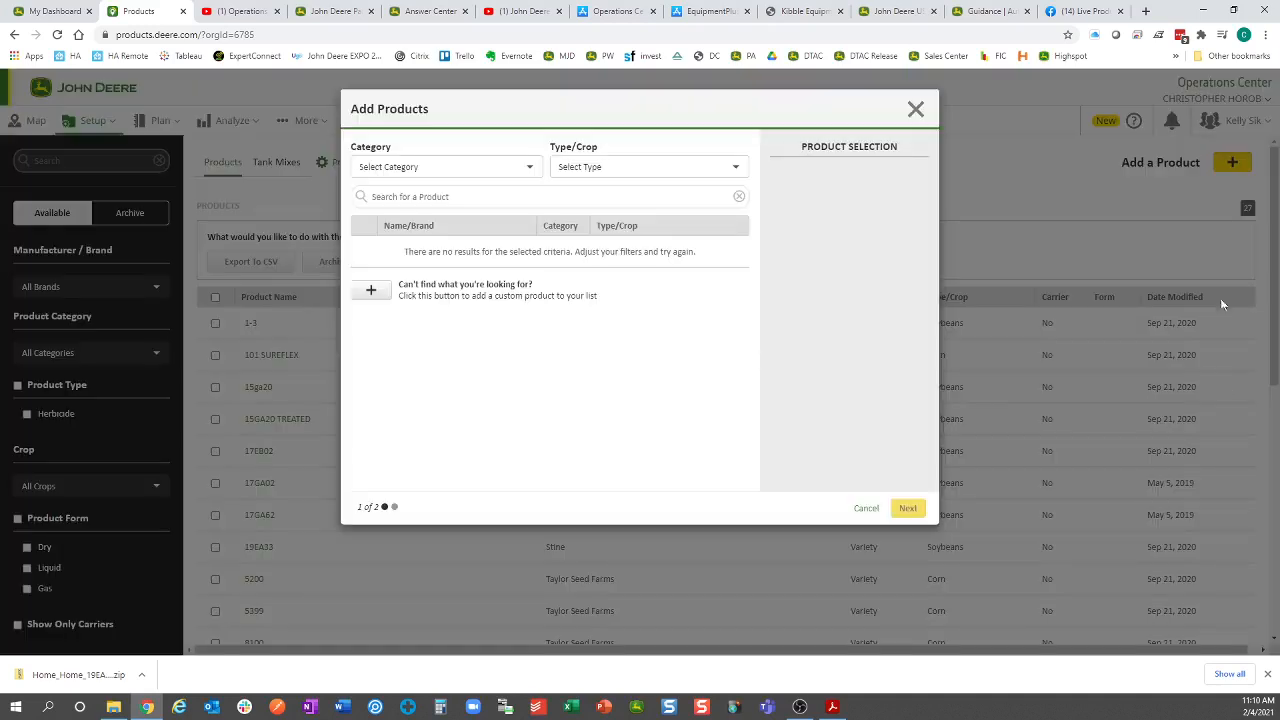
click(489, 168)
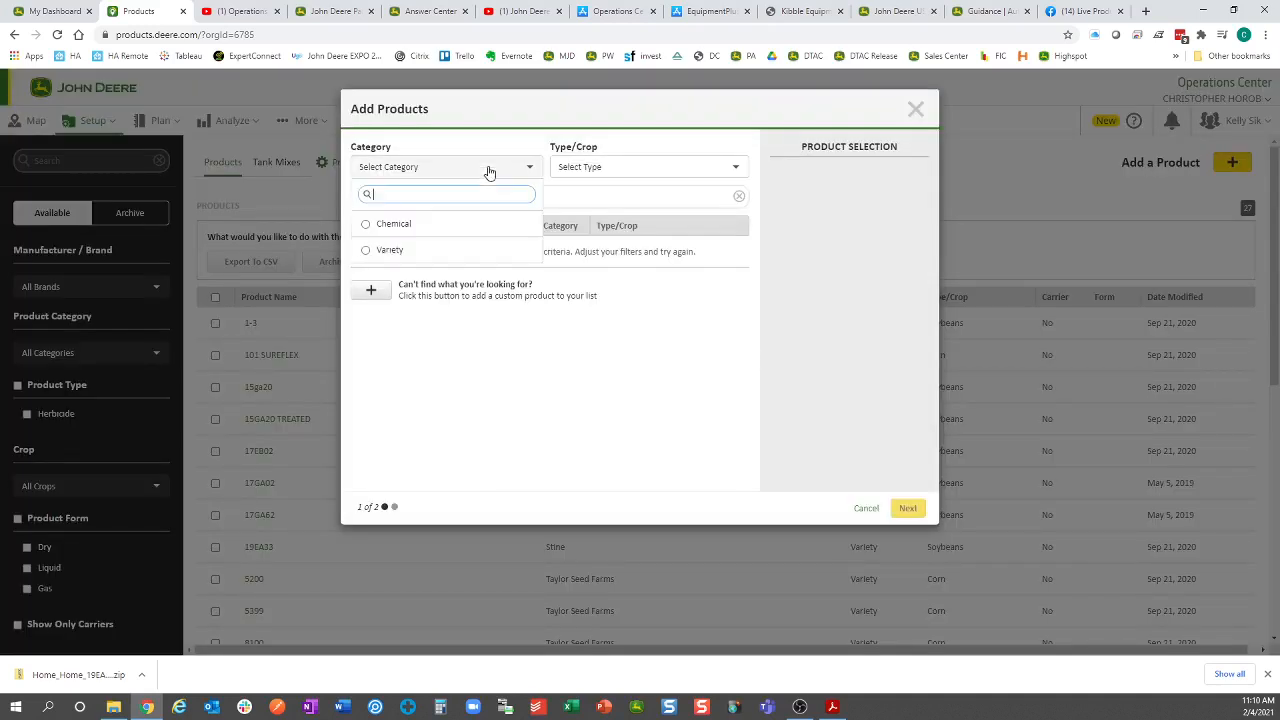
click(503, 251)
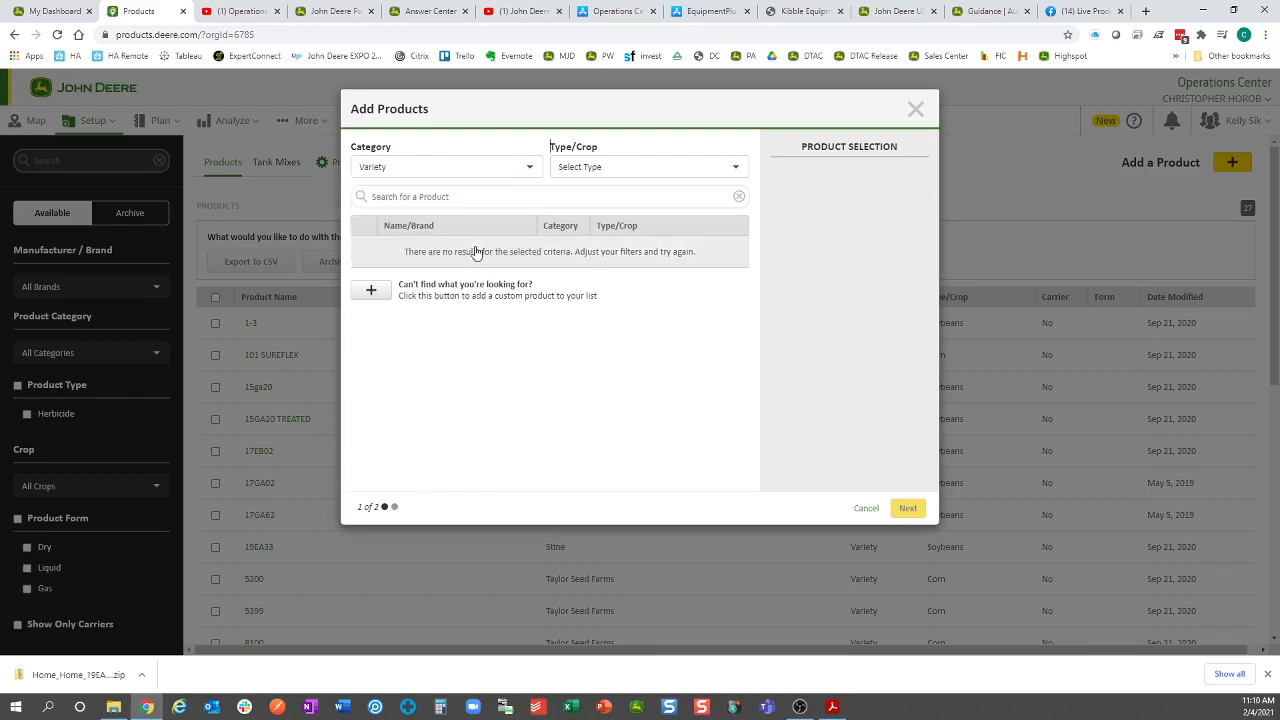
click(577, 168)
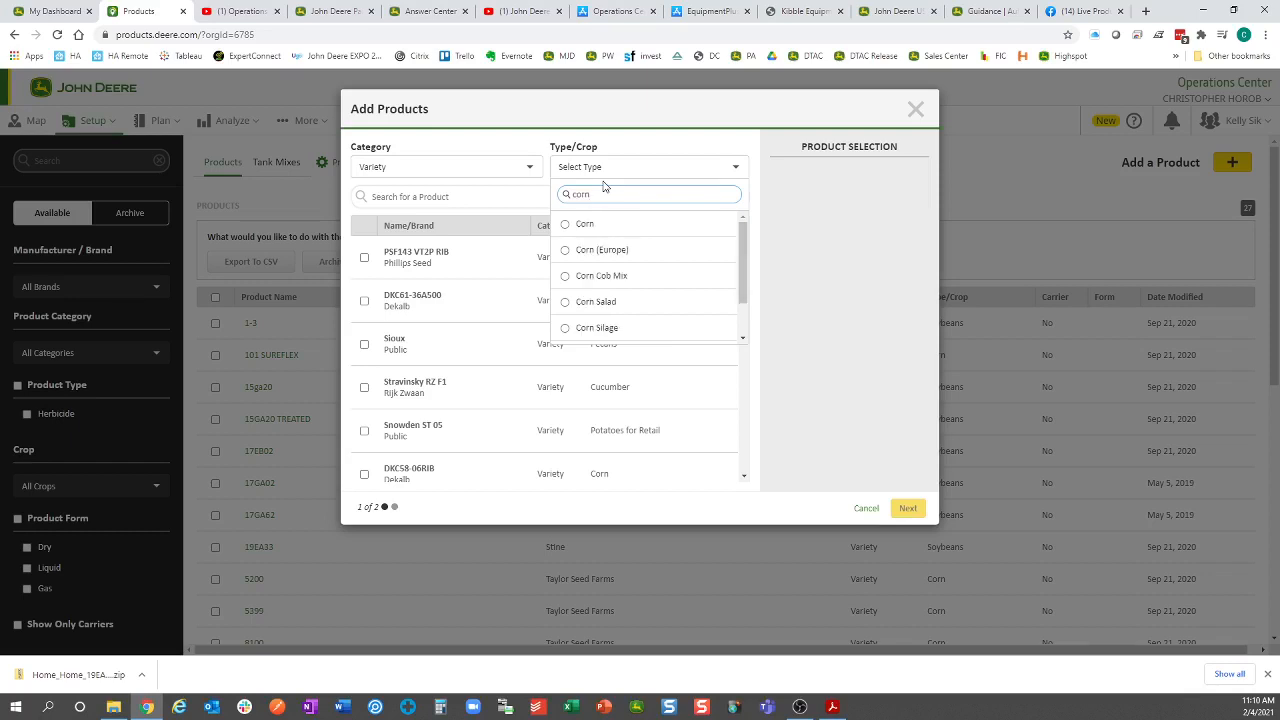
click(607, 225)
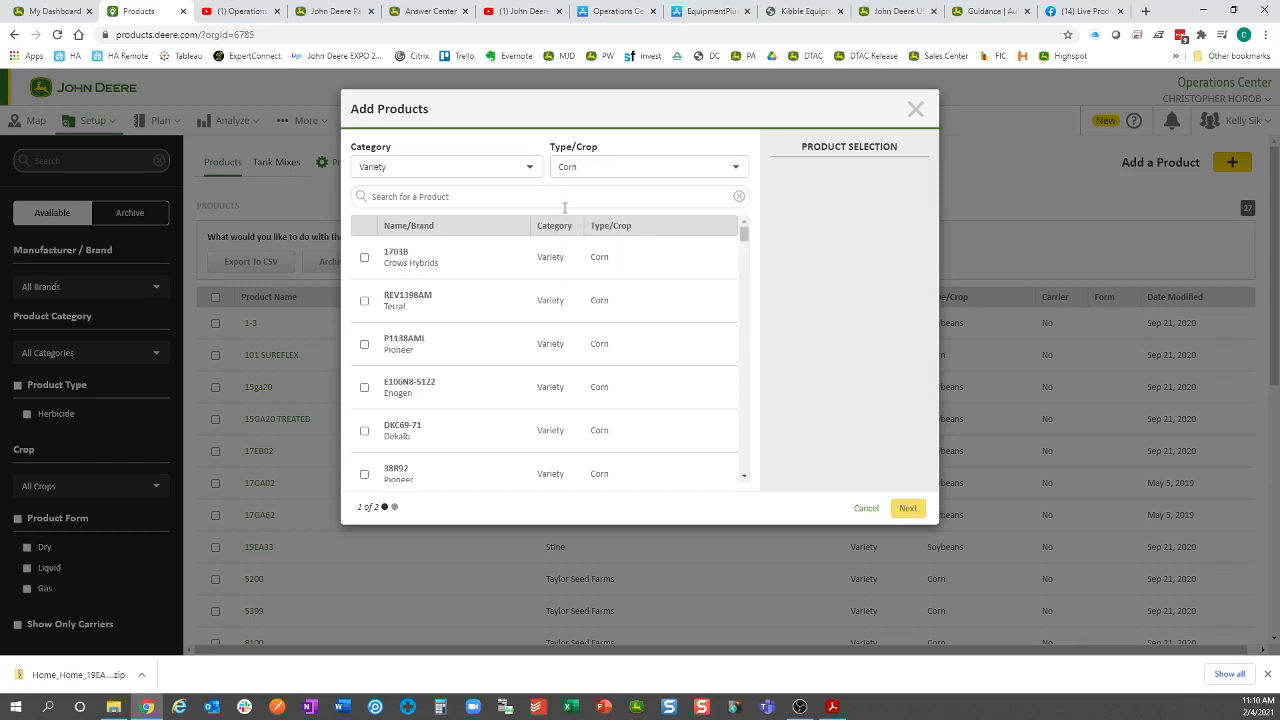
Step: Search the product catalog for p0507 and select the Pioneer variety P0507AM
click(564, 205)
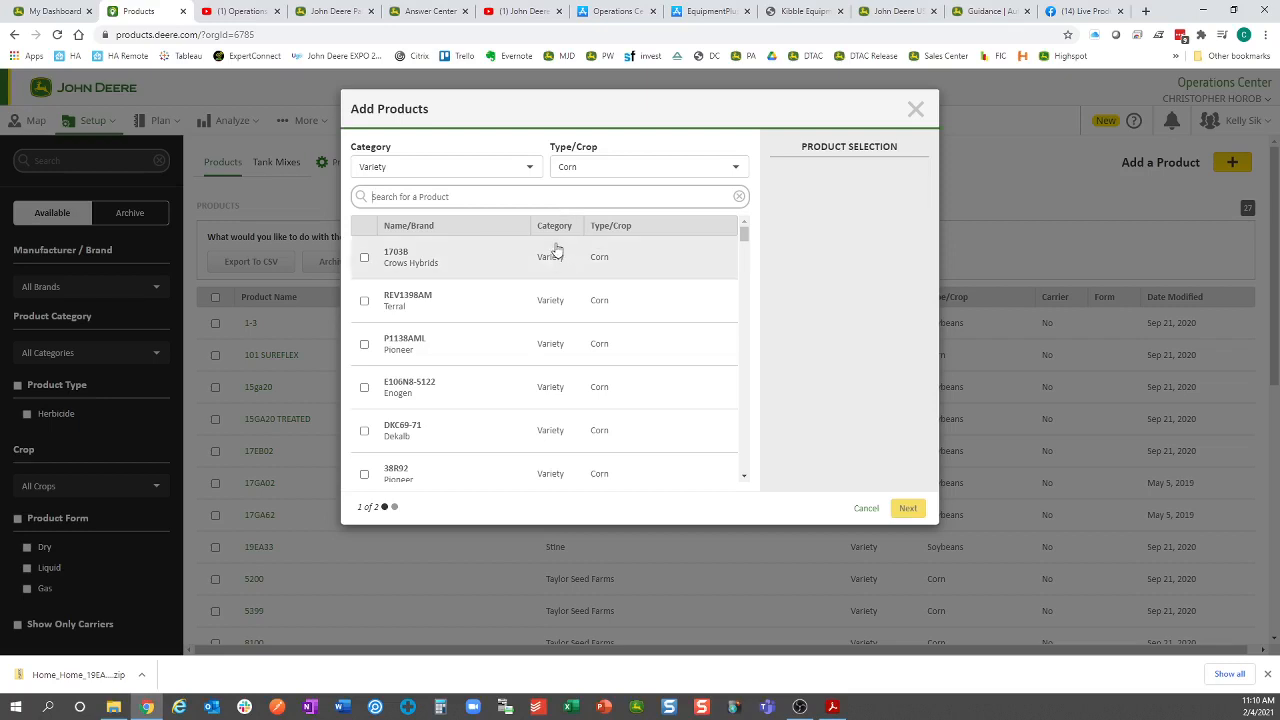
text(p)
text(i)
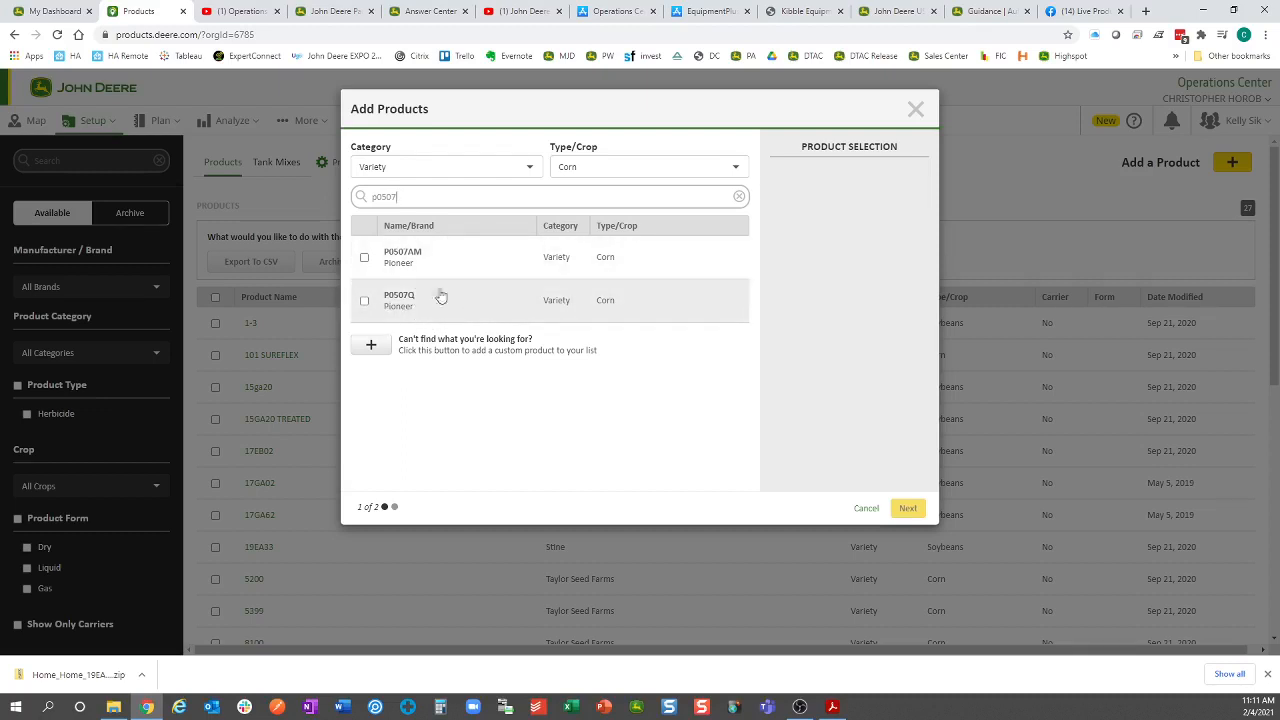
click(391, 260)
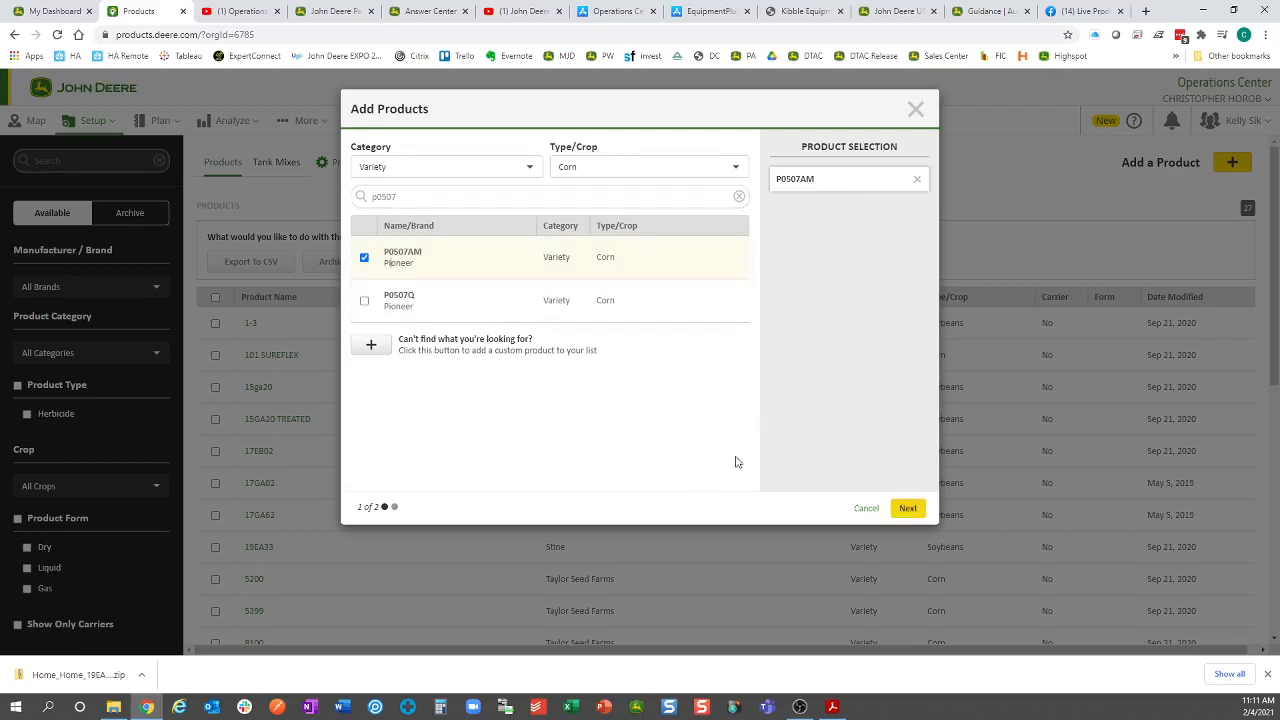
Step: View the custom product form, close it, and cancel adding products
click(380, 346)
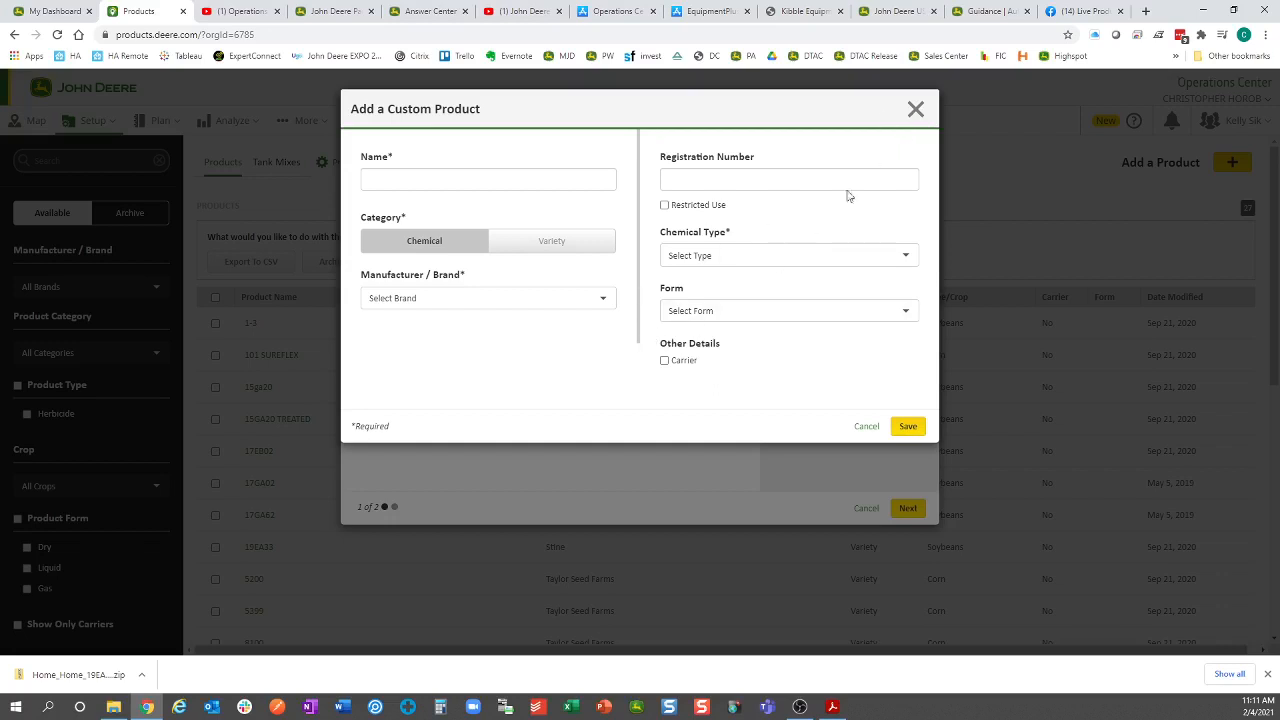
click(917, 107)
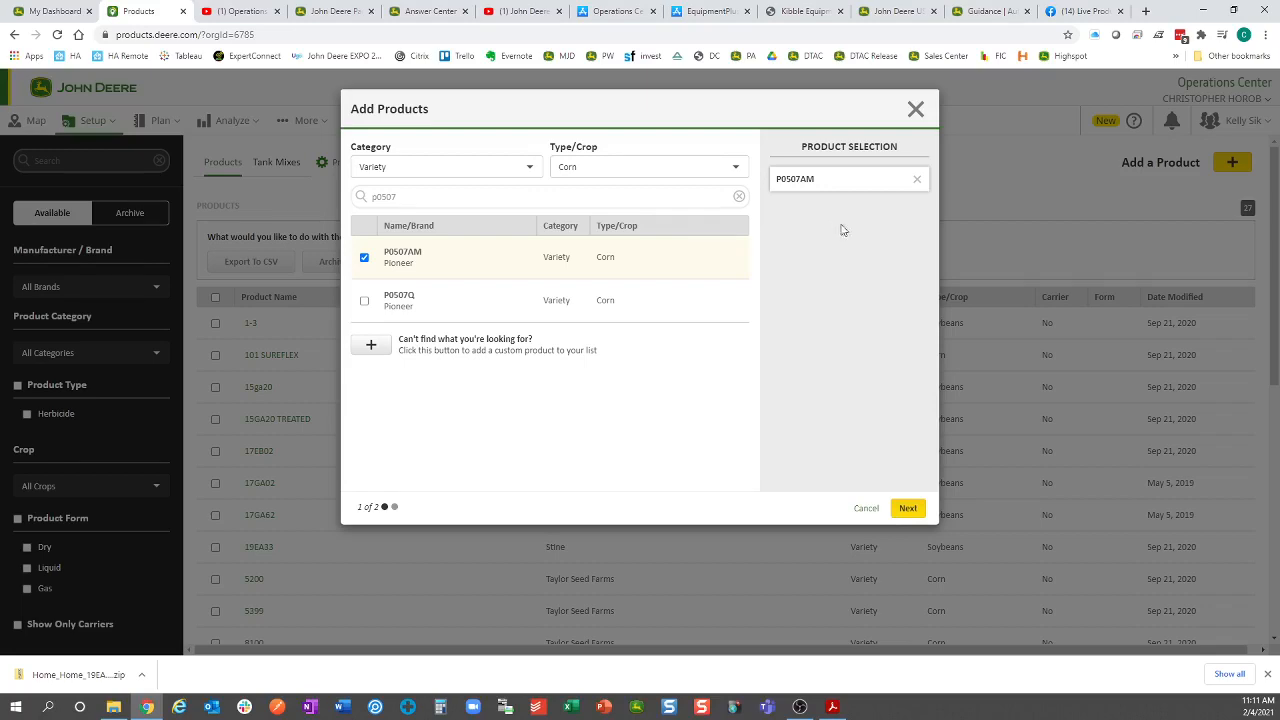
click(858, 508)
click(718, 251)
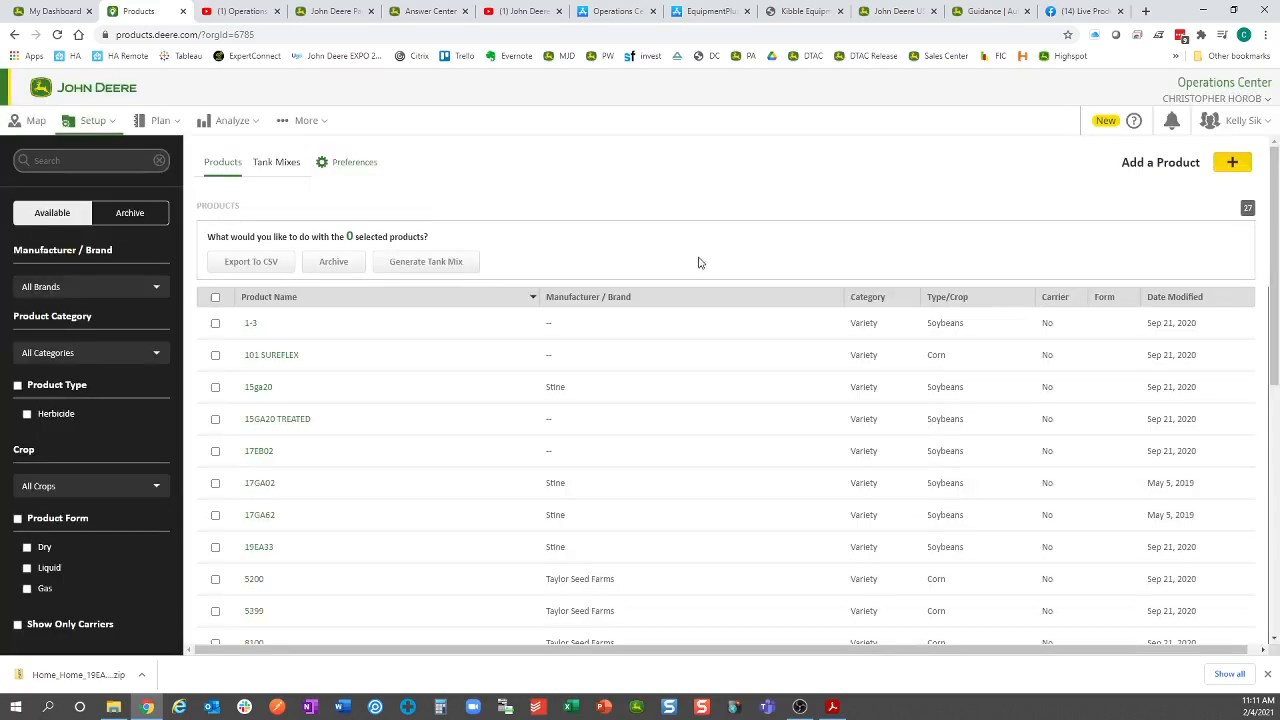
Step: View the Tank Mixes page and return to the products list
click(277, 166)
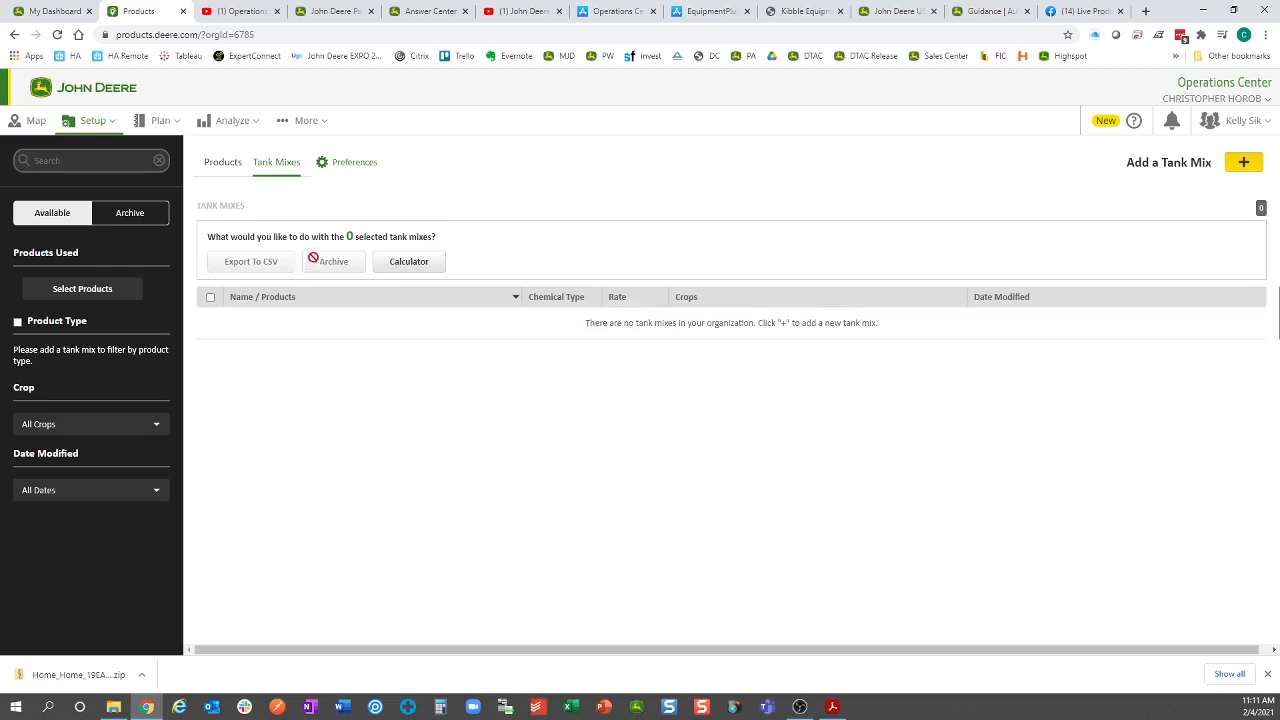
click(228, 164)
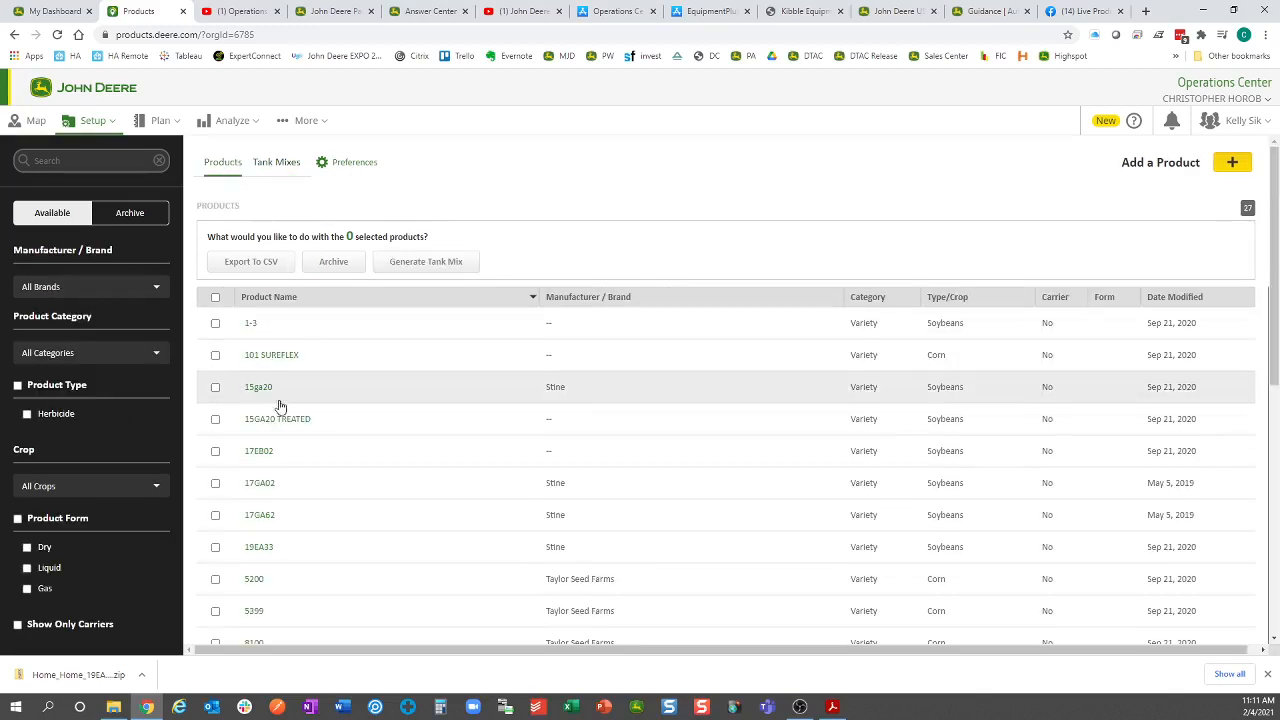
Step: Select the product 101 SUREFLEX and filter the products list to the Liquid product form
click(215, 355)
scroll(218, 386, down, 2)
scroll(218, 386, up, 2)
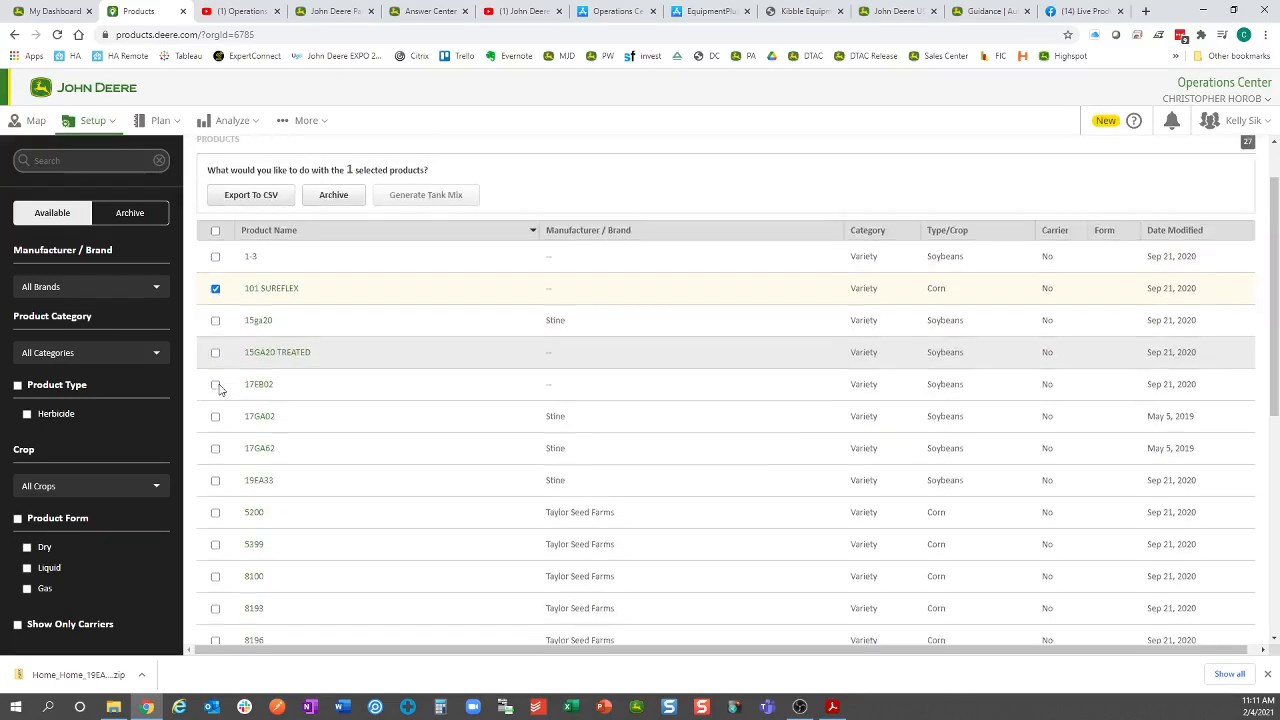
click(52, 568)
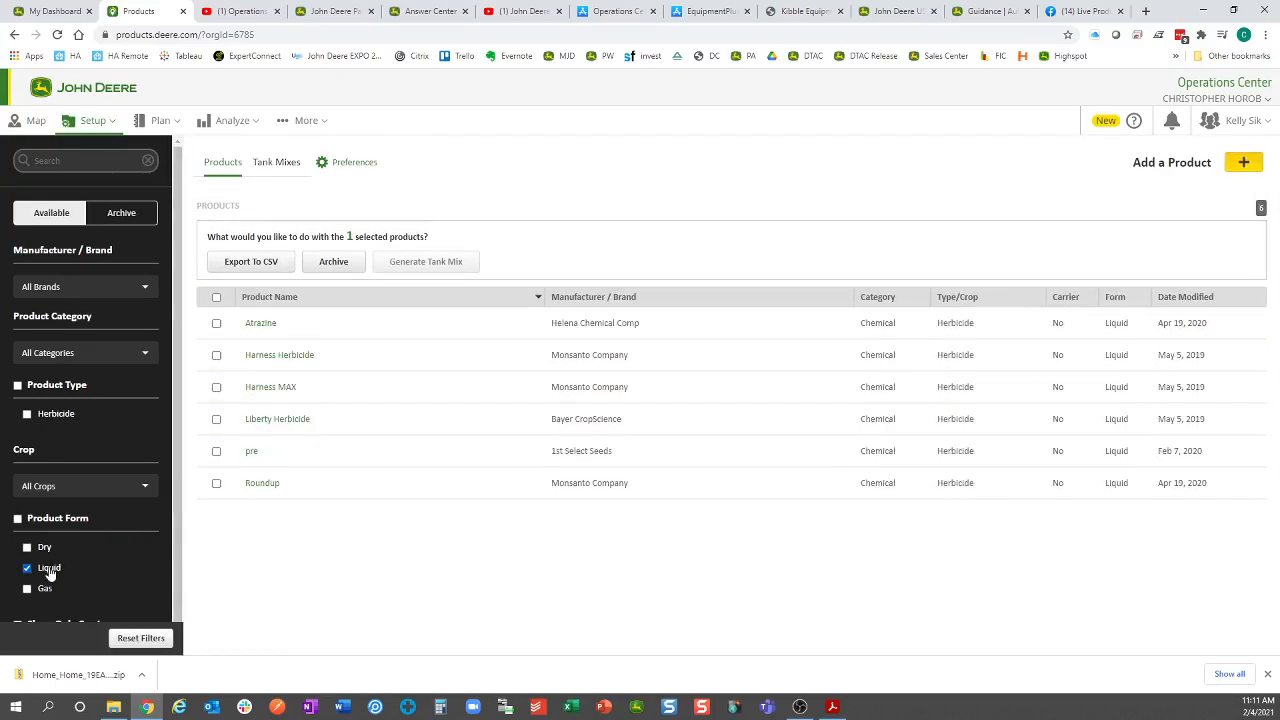
Step: Select pre, Liberty Herbicide and Harness MAX, and clear those three selections again
click(216, 451)
click(216, 419)
click(216, 387)
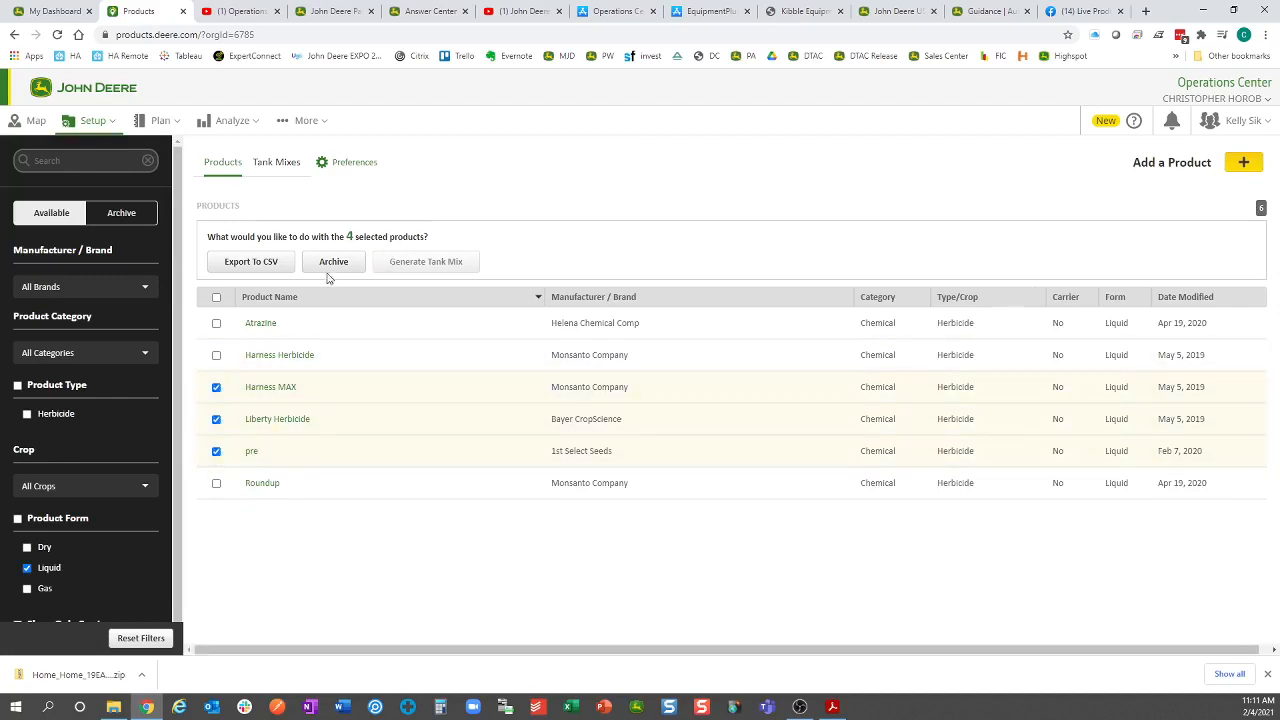
click(216, 387)
click(216, 419)
click(216, 451)
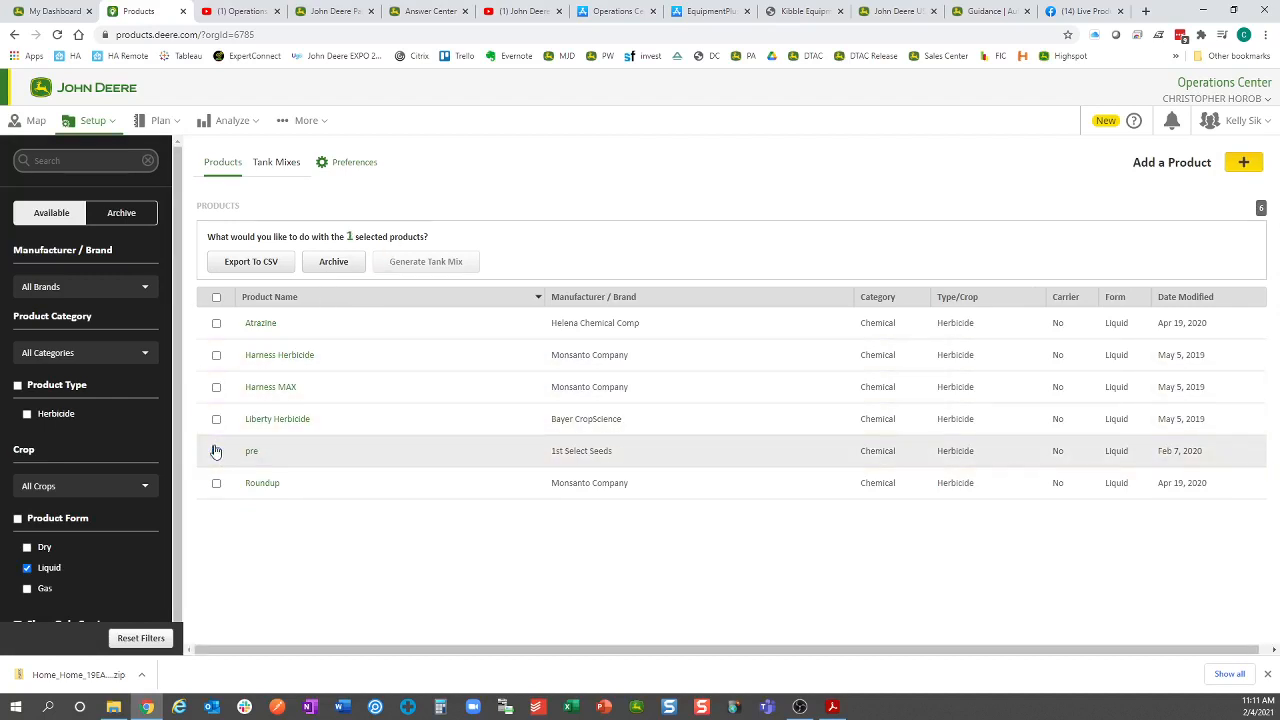
Step: Select all the filtered liquid products and generate a tank mix from them
click(217, 298)
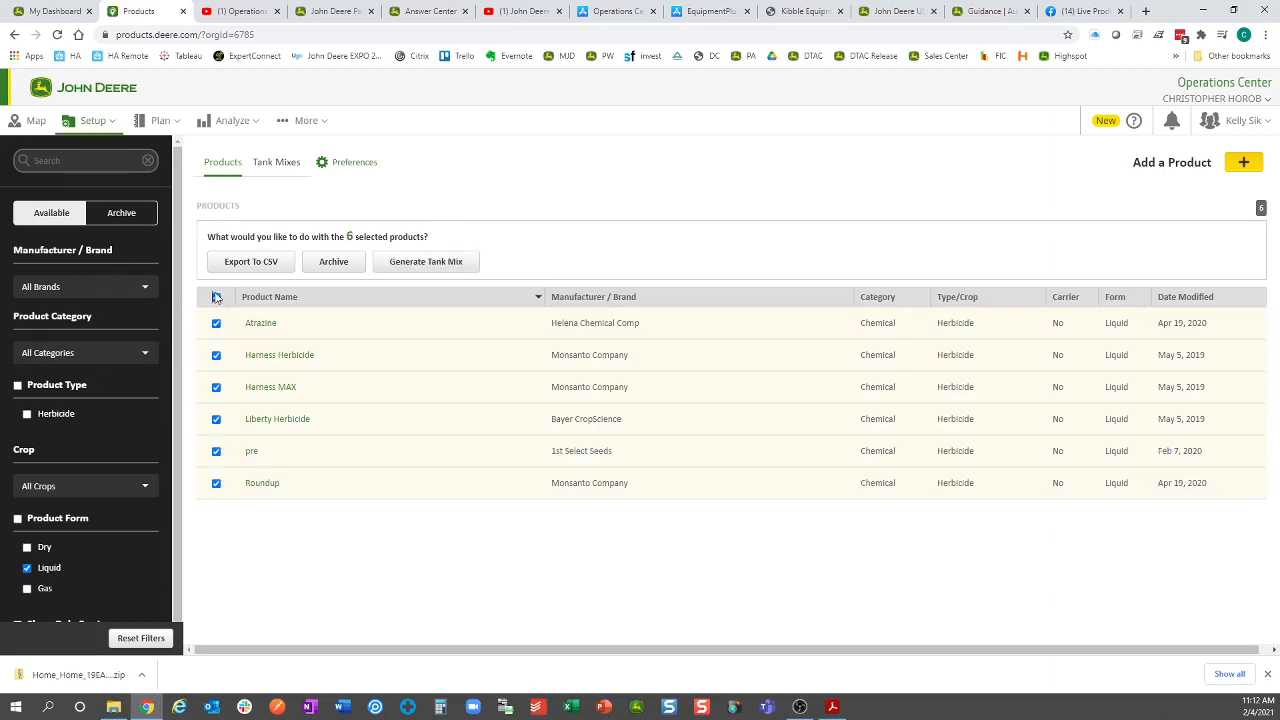
click(217, 297)
click(217, 297)
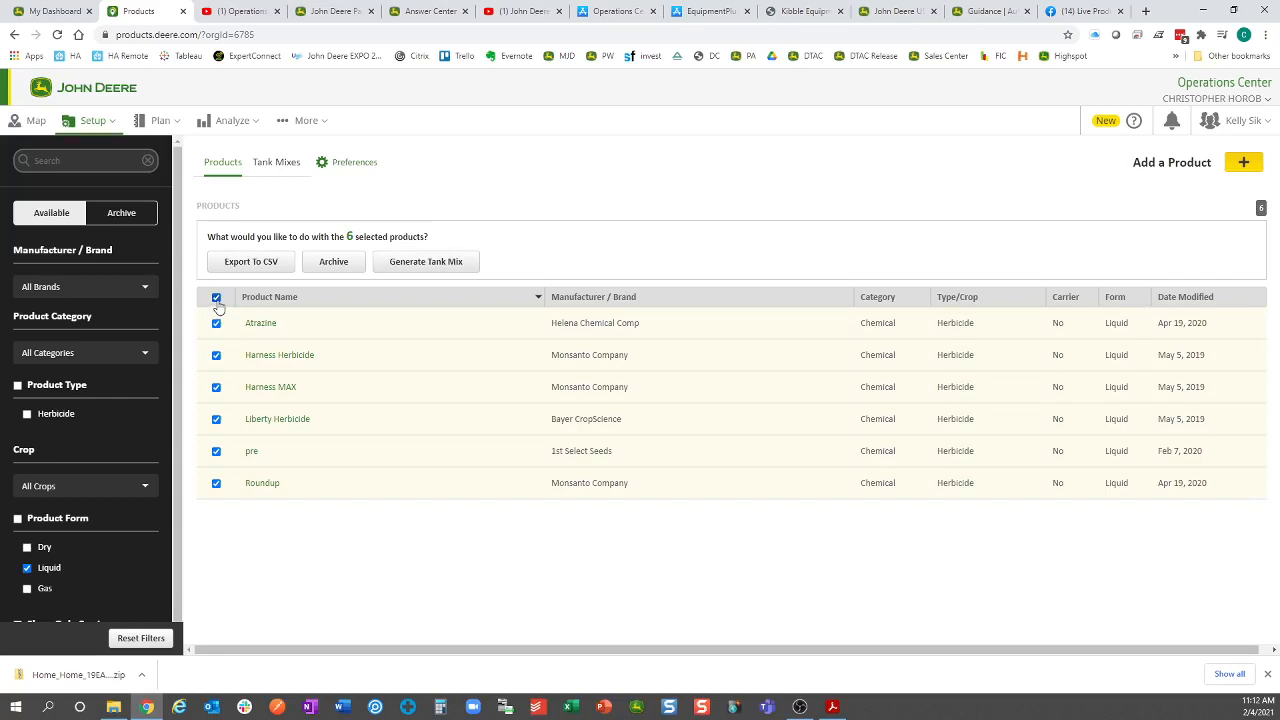
click(419, 266)
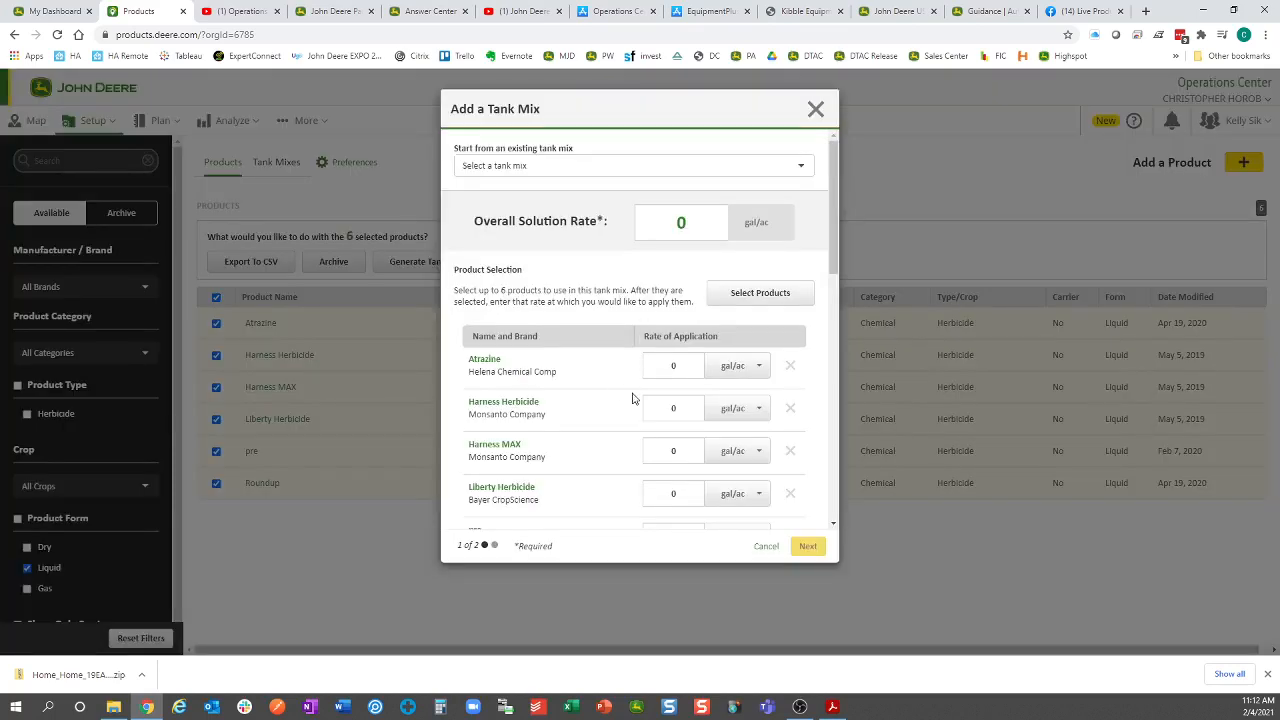
Step: Set the tank mix's overall solution rate to 20 gal/ac
click(669, 225)
text(20)
click(633, 268)
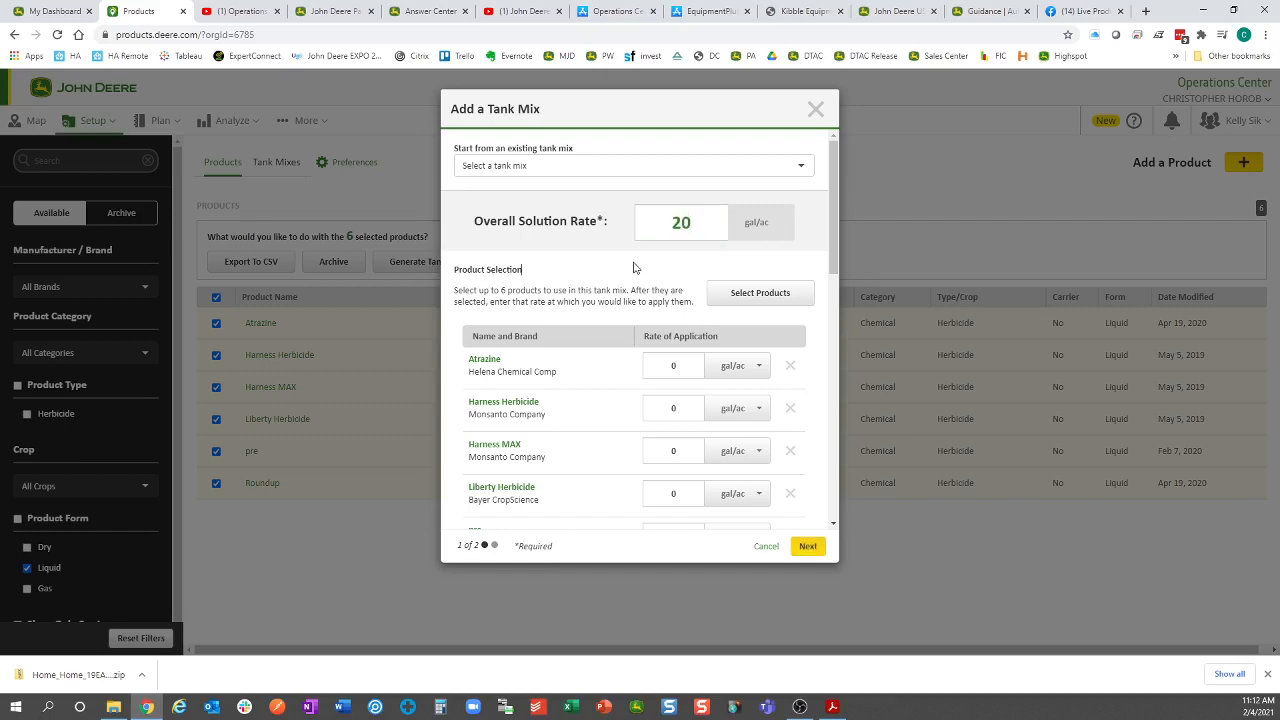
Step: Look through the tank mix form's application rates, carrier, tank volume, area to work and per-tank product amounts
scroll(612, 407, down, 2)
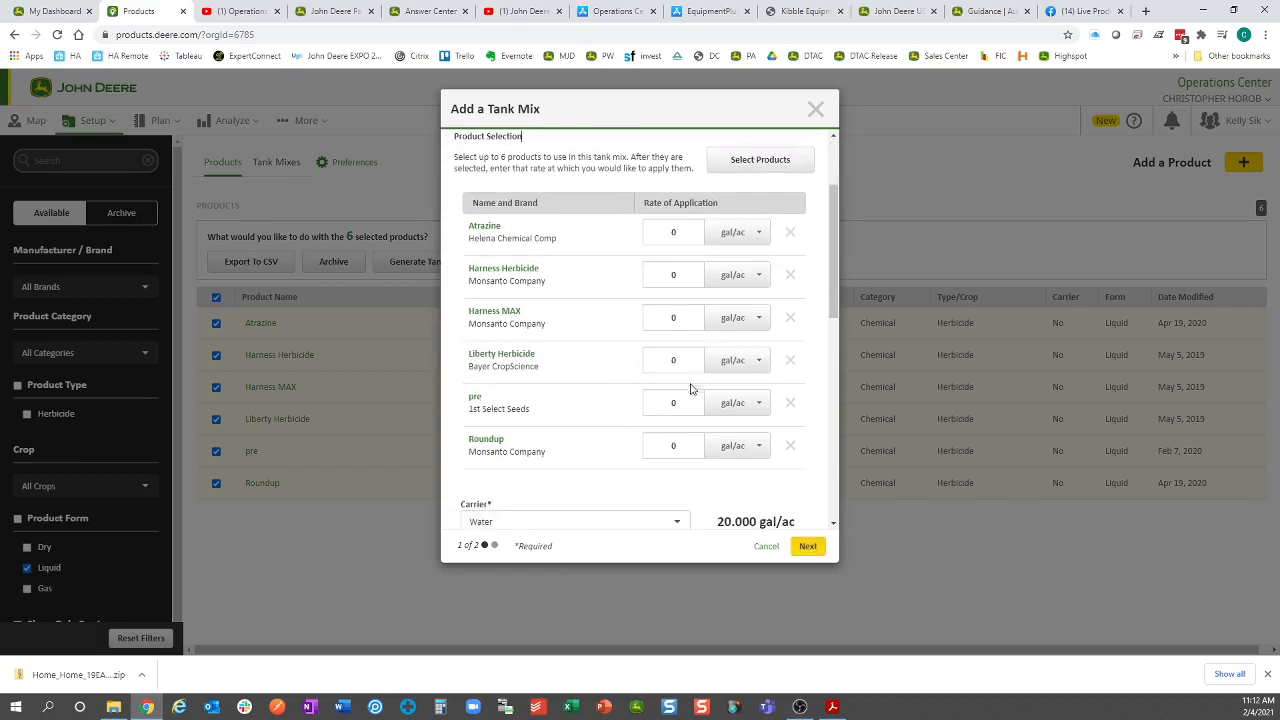
scroll(679, 410, down, 2)
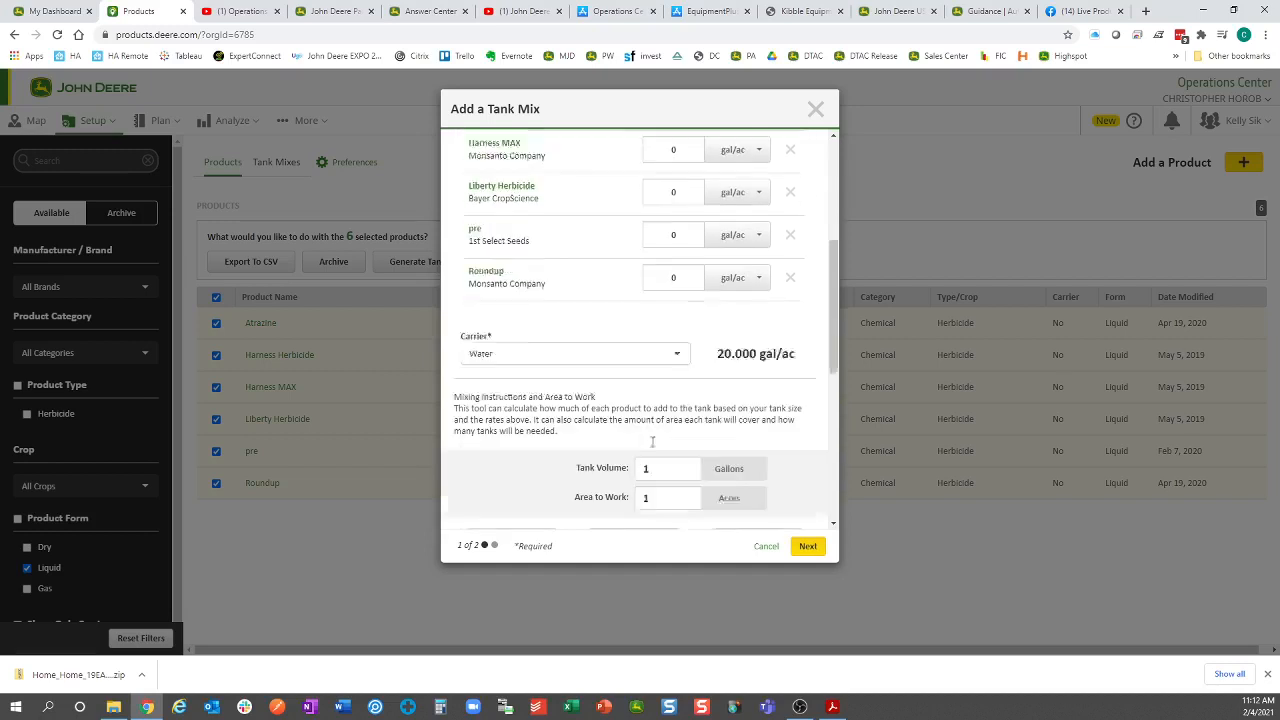
scroll(699, 432, down, 3)
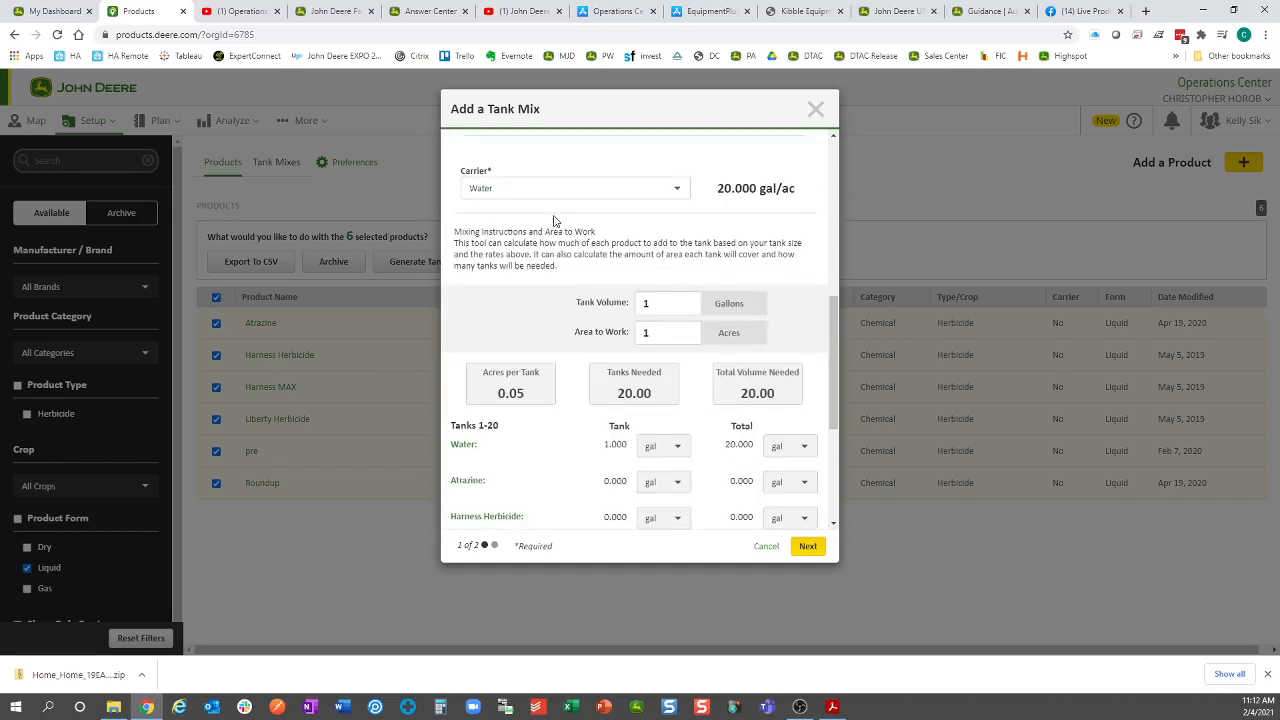
scroll(586, 294, down, 2)
scroll(646, 491, down, 1)
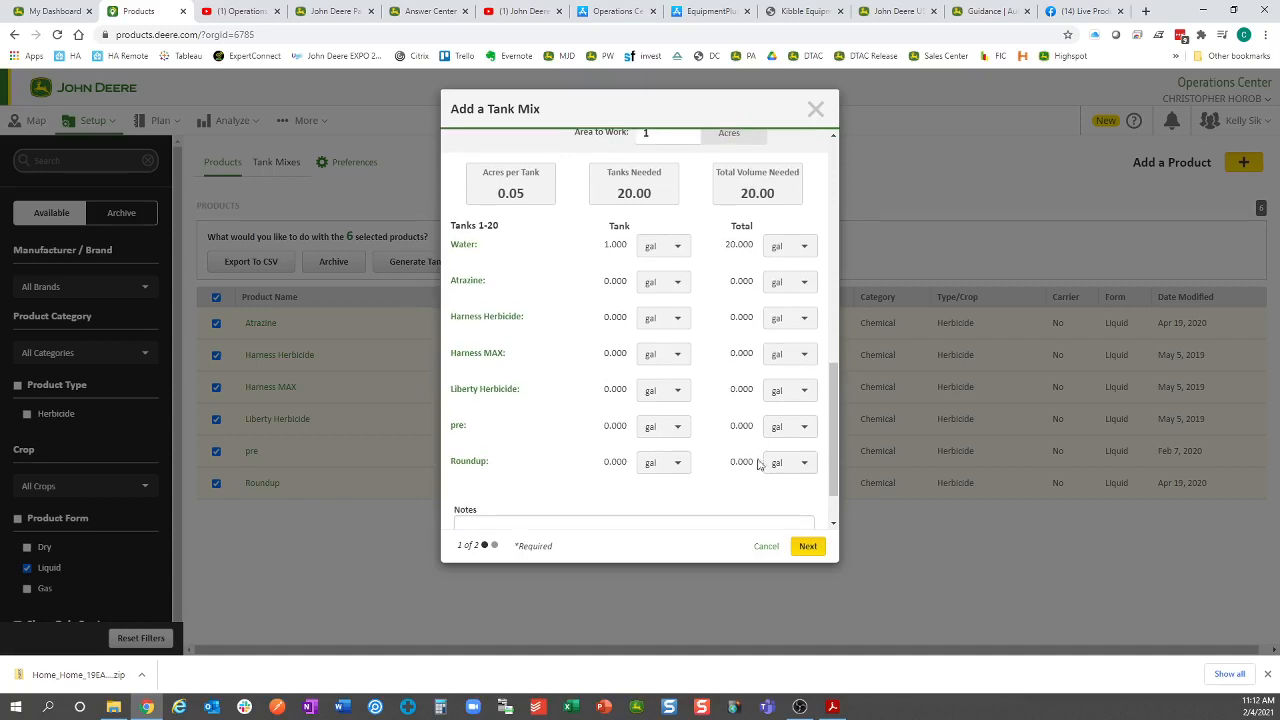
Step: Discard the unsaved tank mix and clear the selection of all liquid products
click(815, 110)
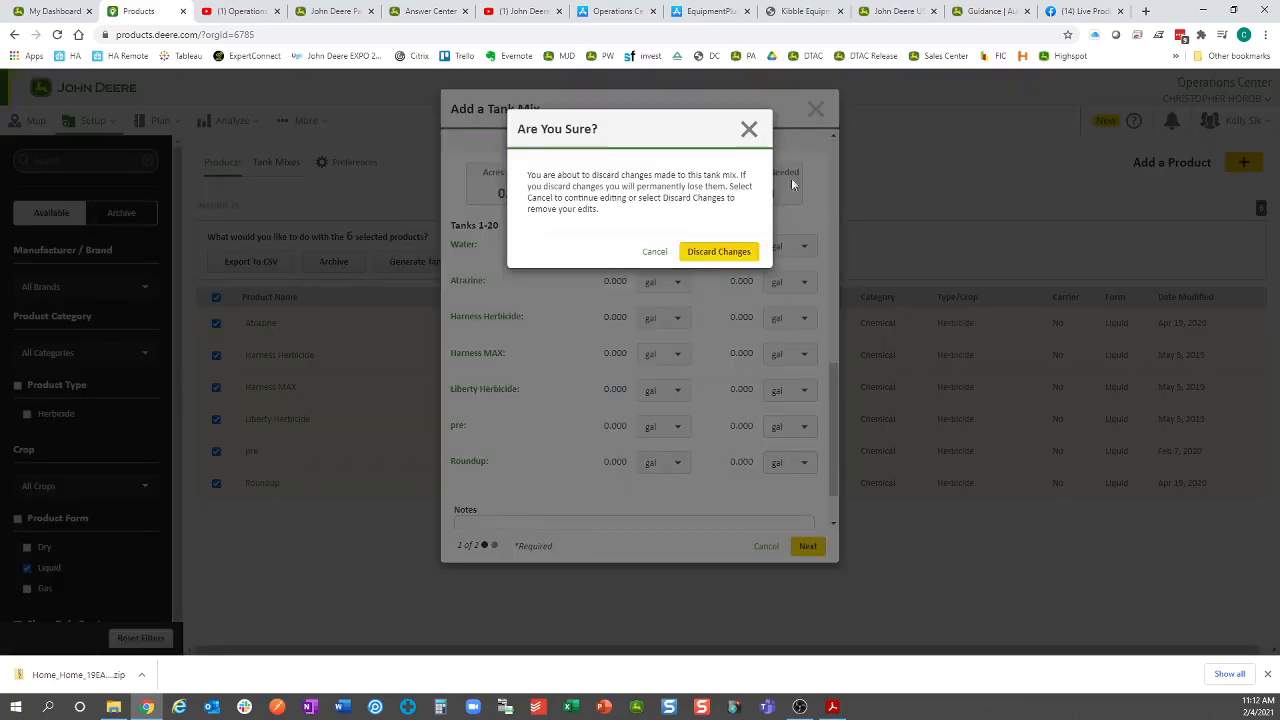
click(716, 251)
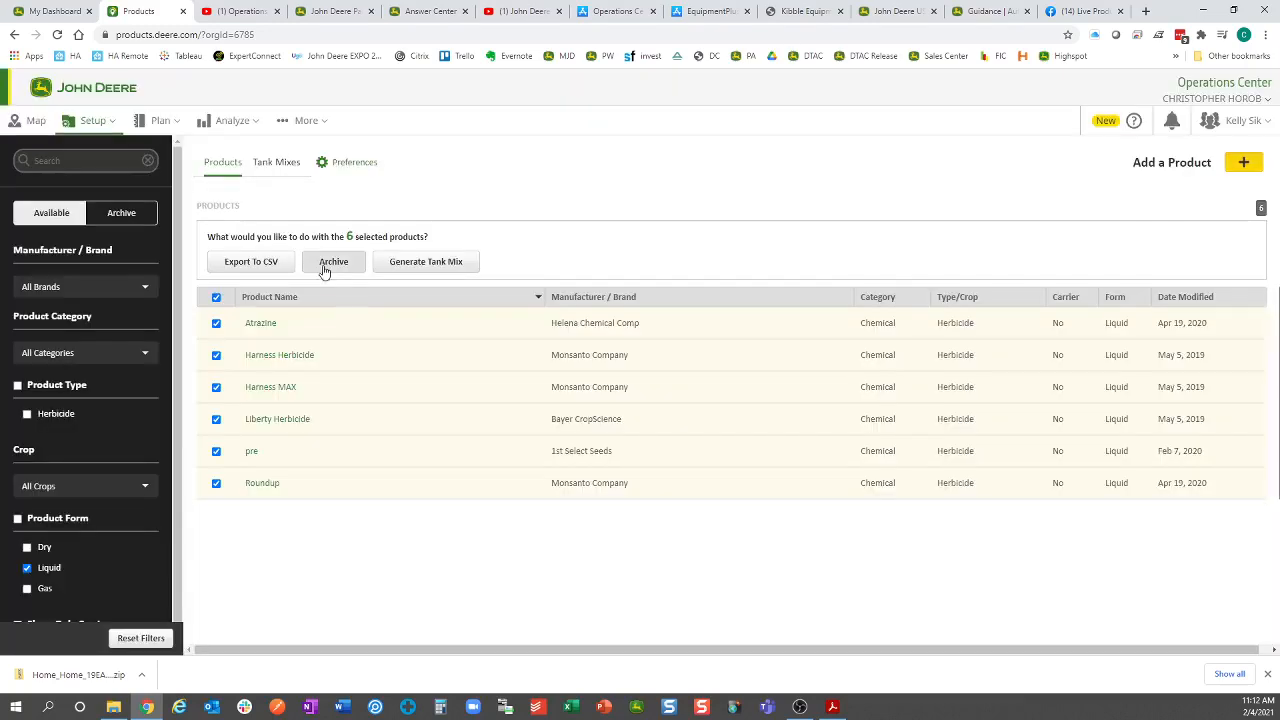
click(216, 297)
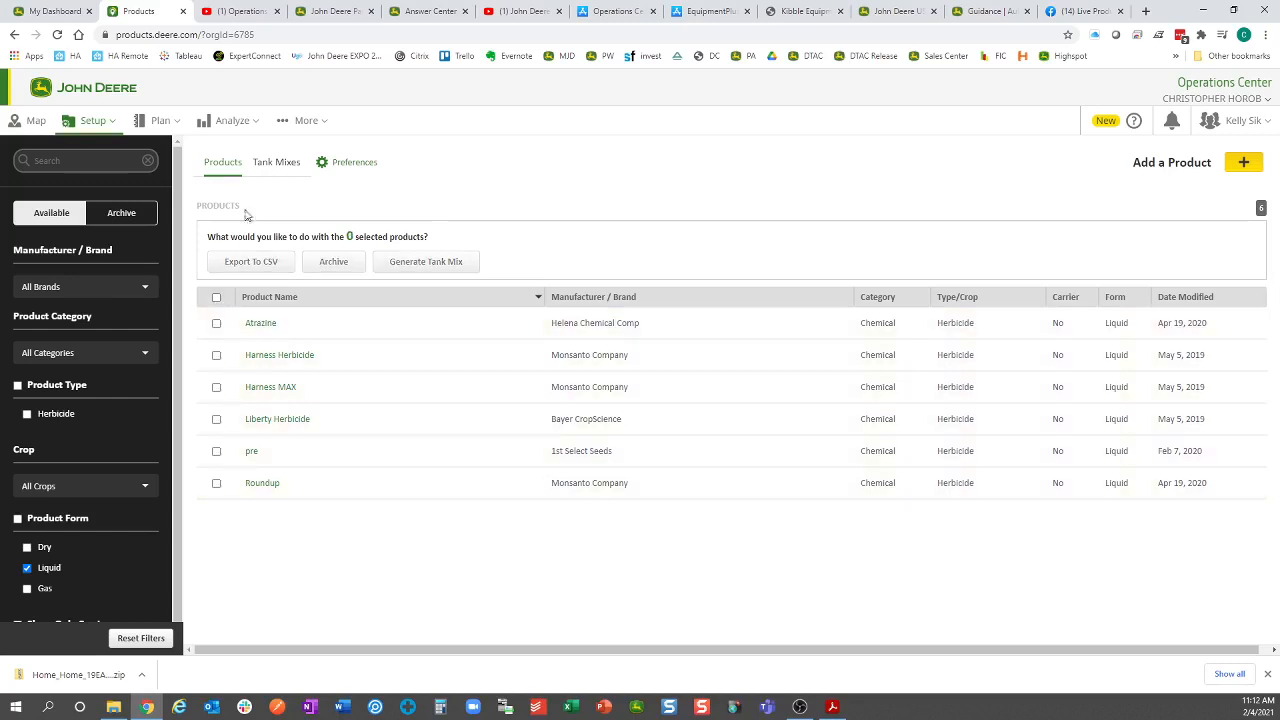
Step: Check the tank mix calculator's option for starting from an existing tank mix, closing it without a choice
click(278, 176)
click(407, 263)
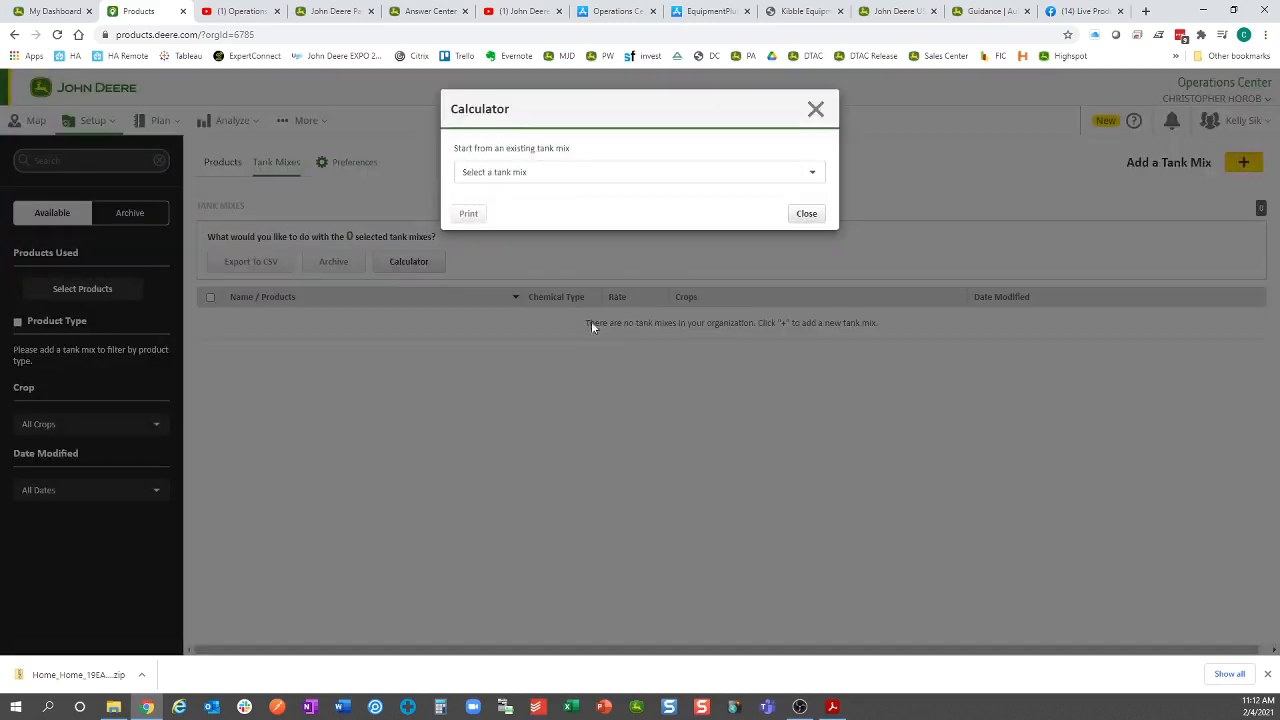
click(571, 174)
click(578, 166)
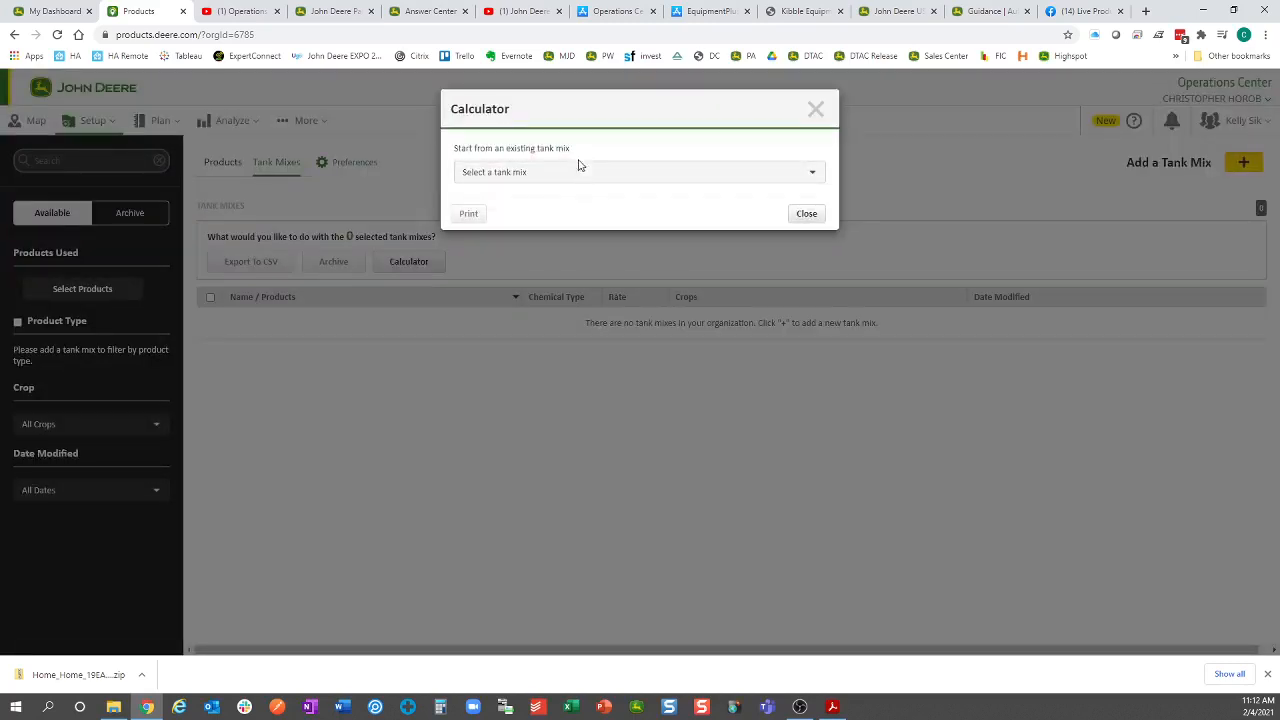
click(815, 111)
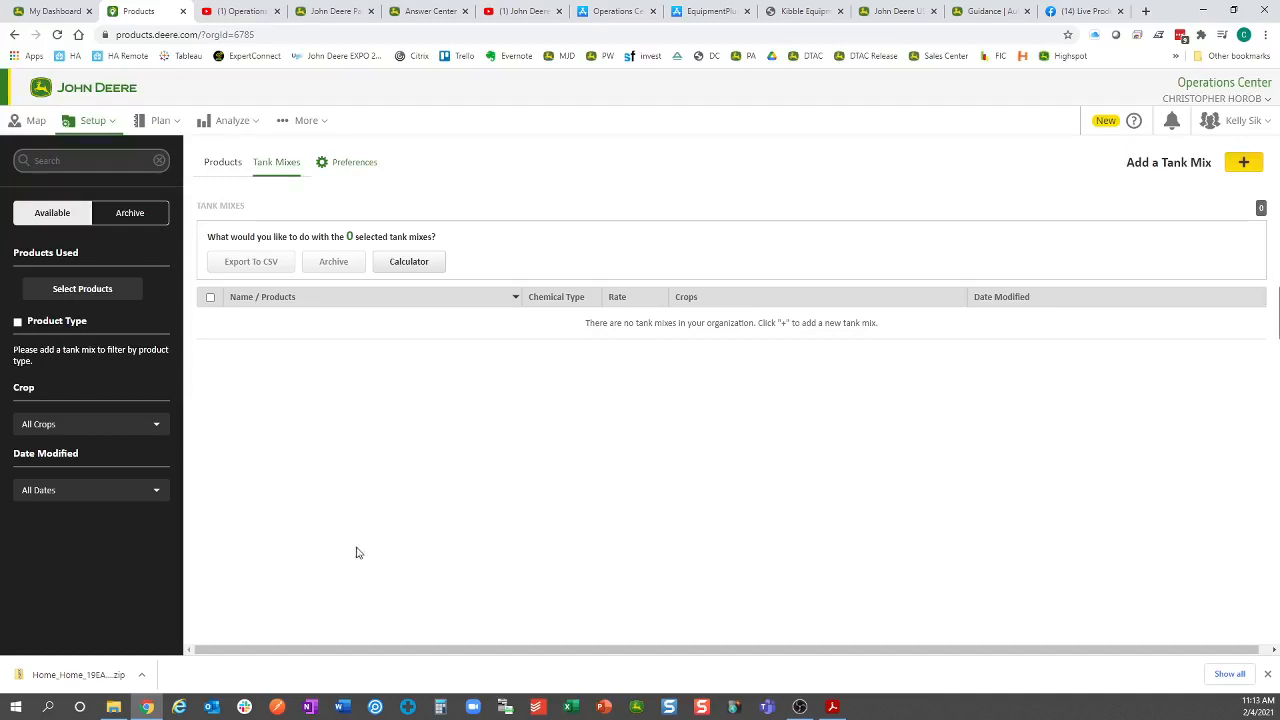
Step: Look at the team's Add Operator form, including adding from existing staff members, and close it without saving
click(85, 130)
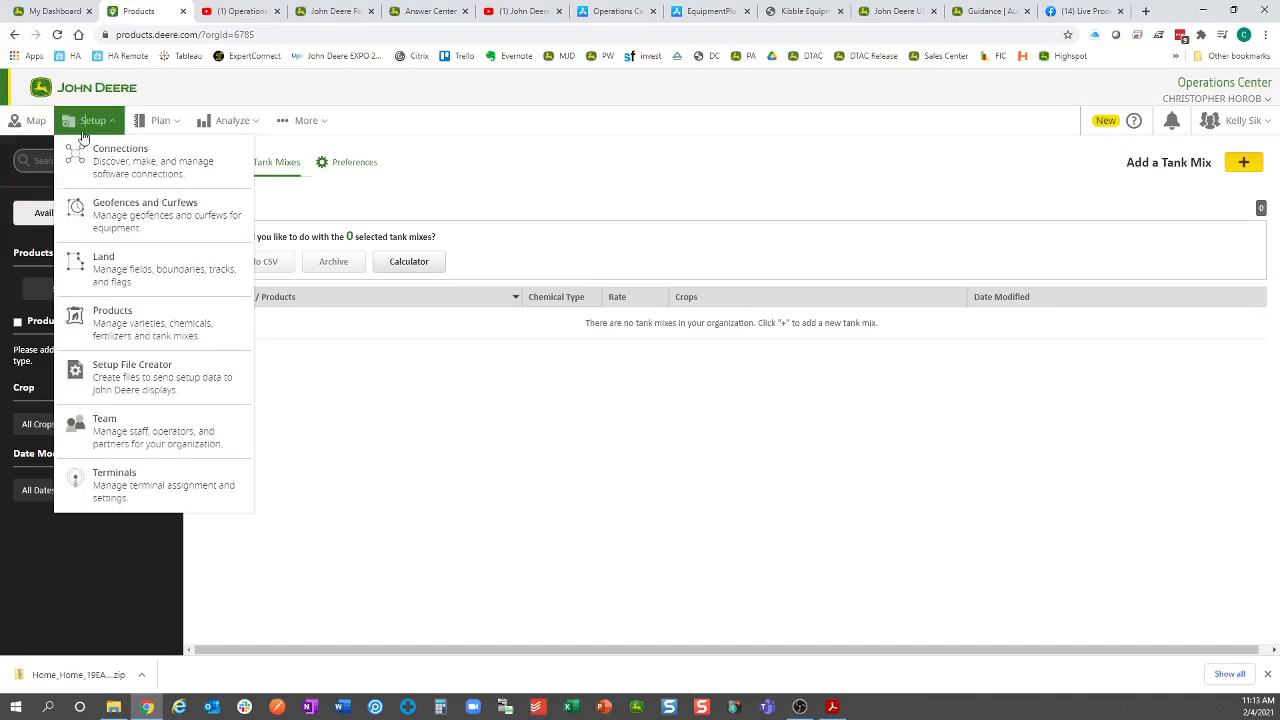
click(97, 424)
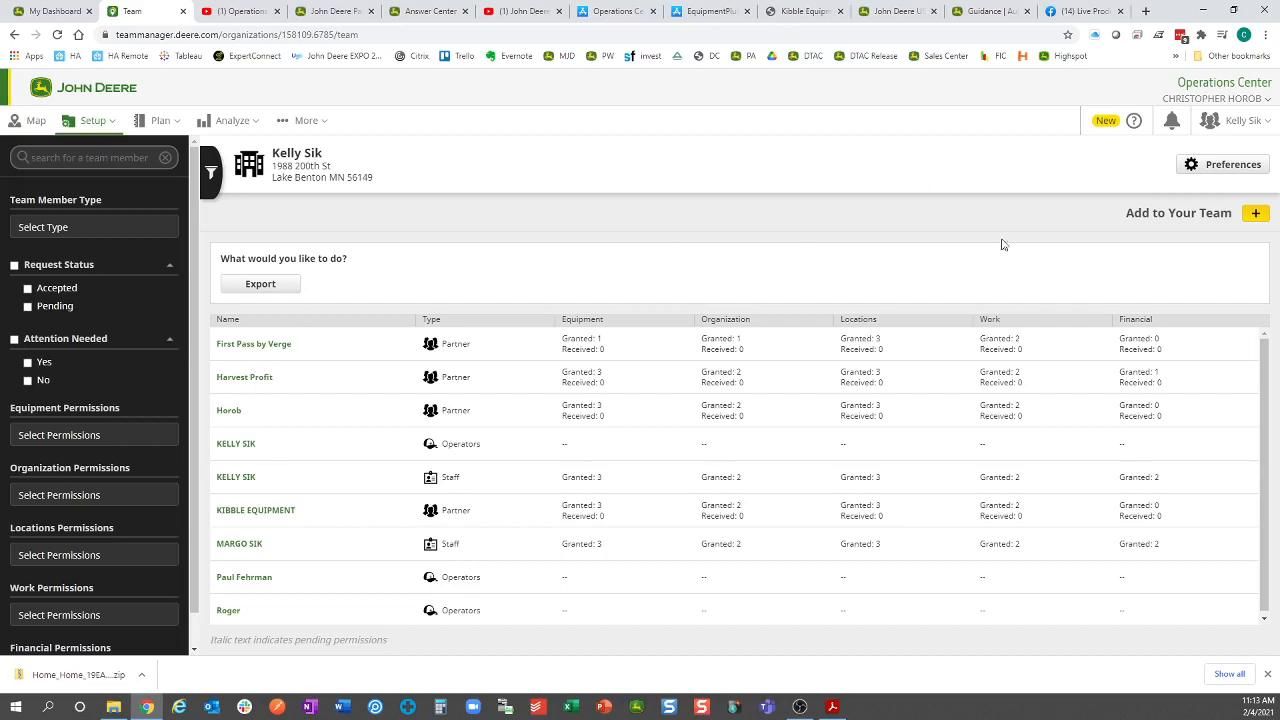
click(1256, 213)
click(1200, 302)
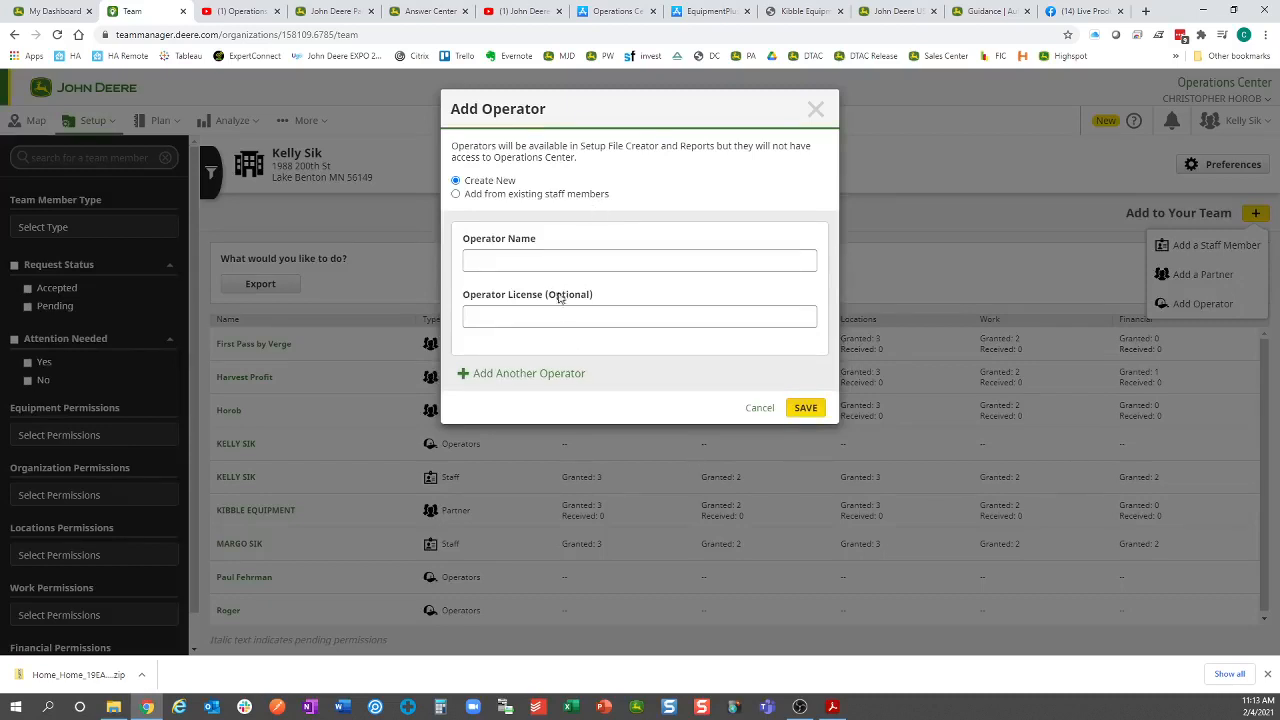
click(485, 194)
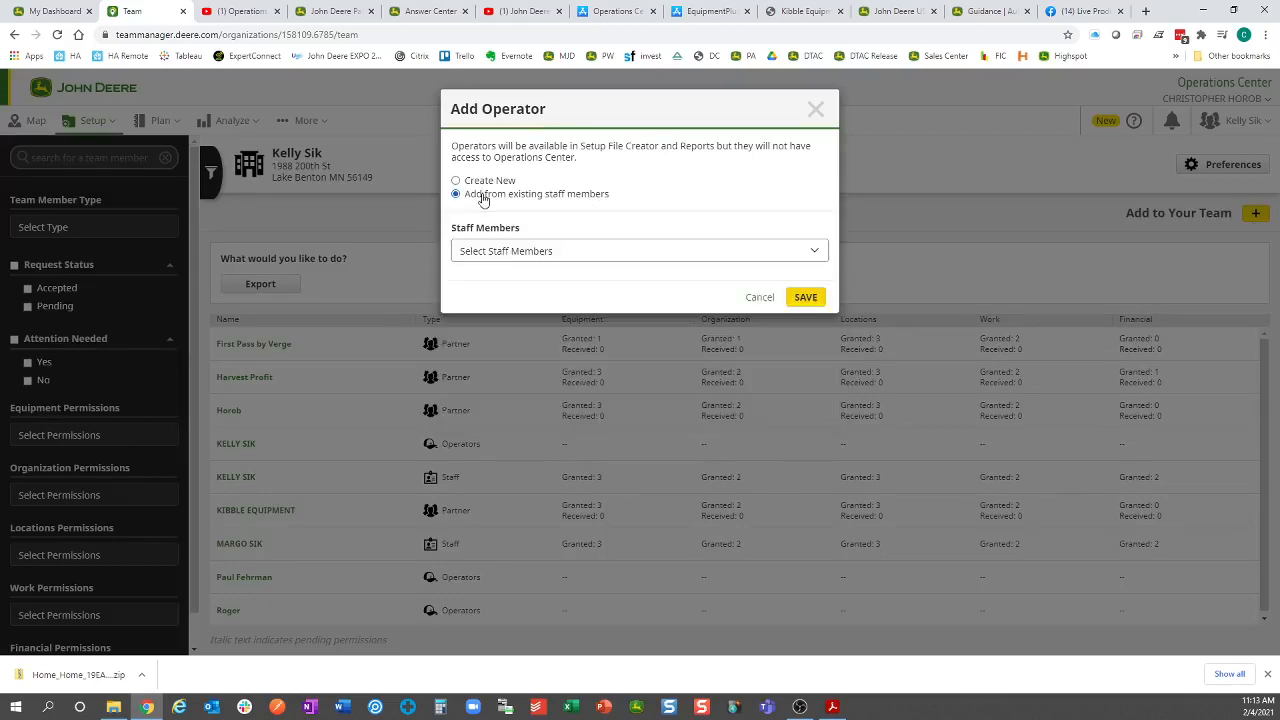
click(816, 110)
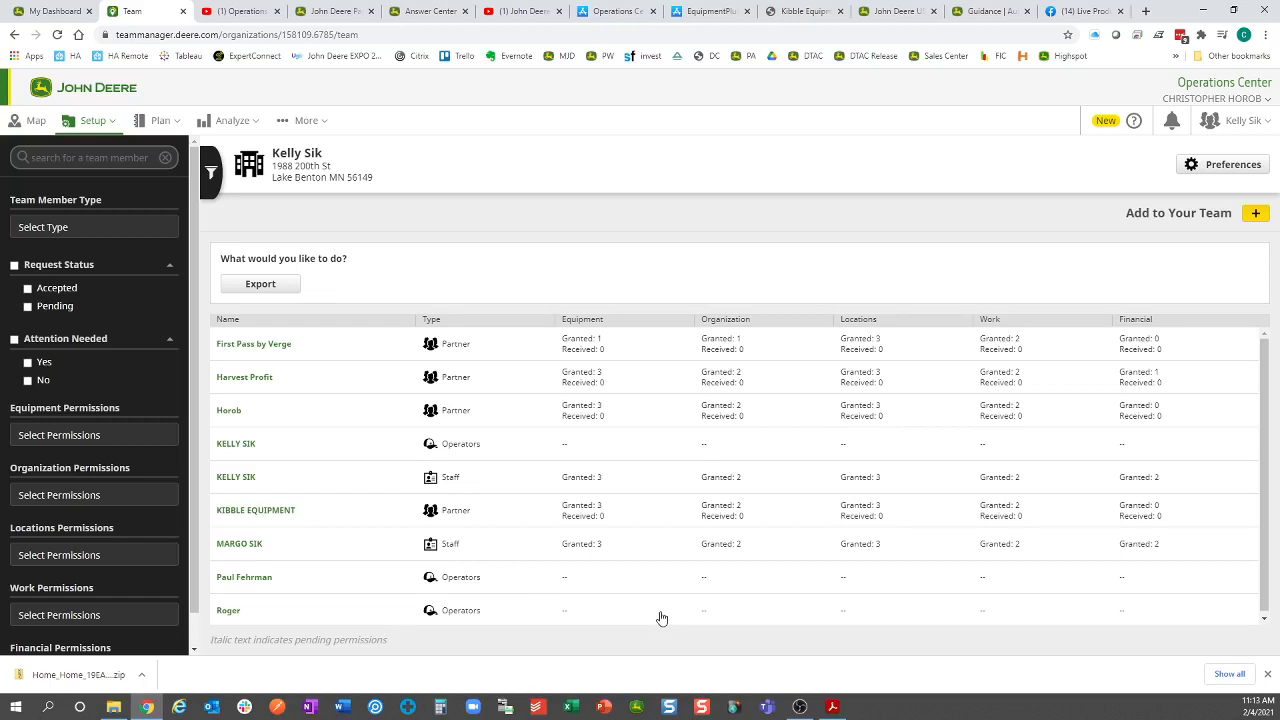
Step: Show the map's equipment list and expand the Combine, Corn Head, Hydraflex Platform and Planter groups
click(22, 121)
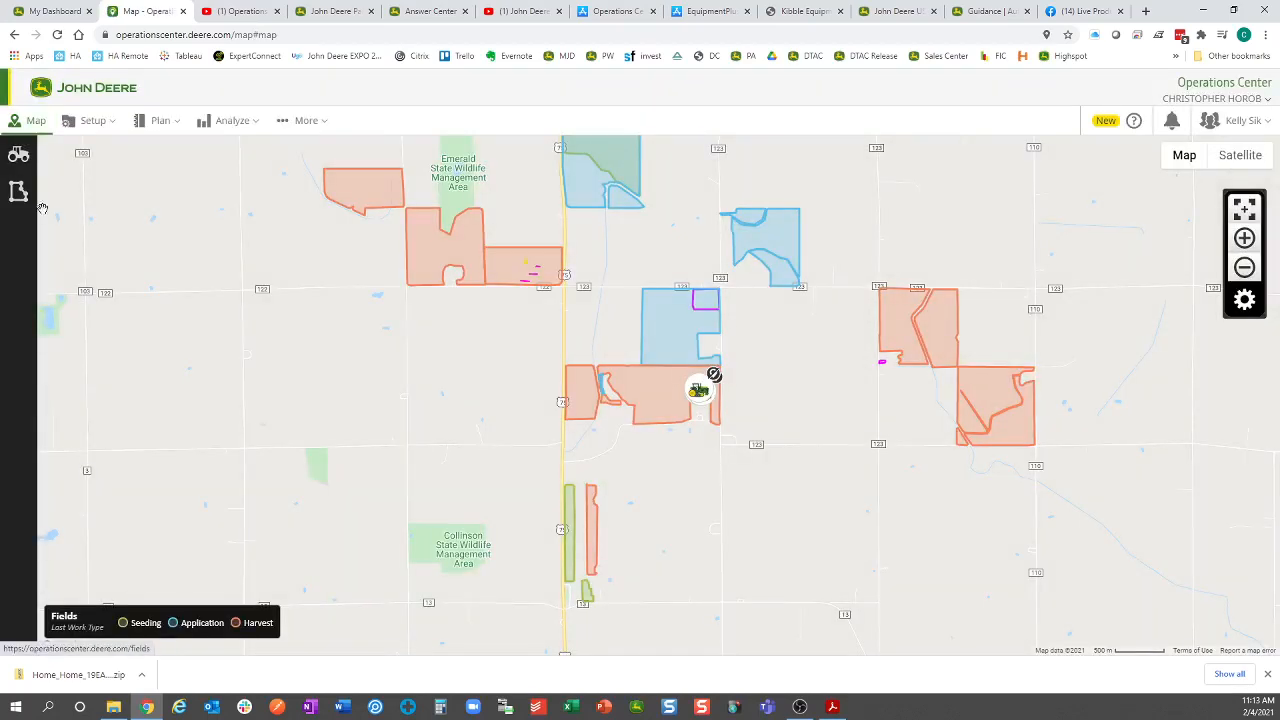
click(18, 155)
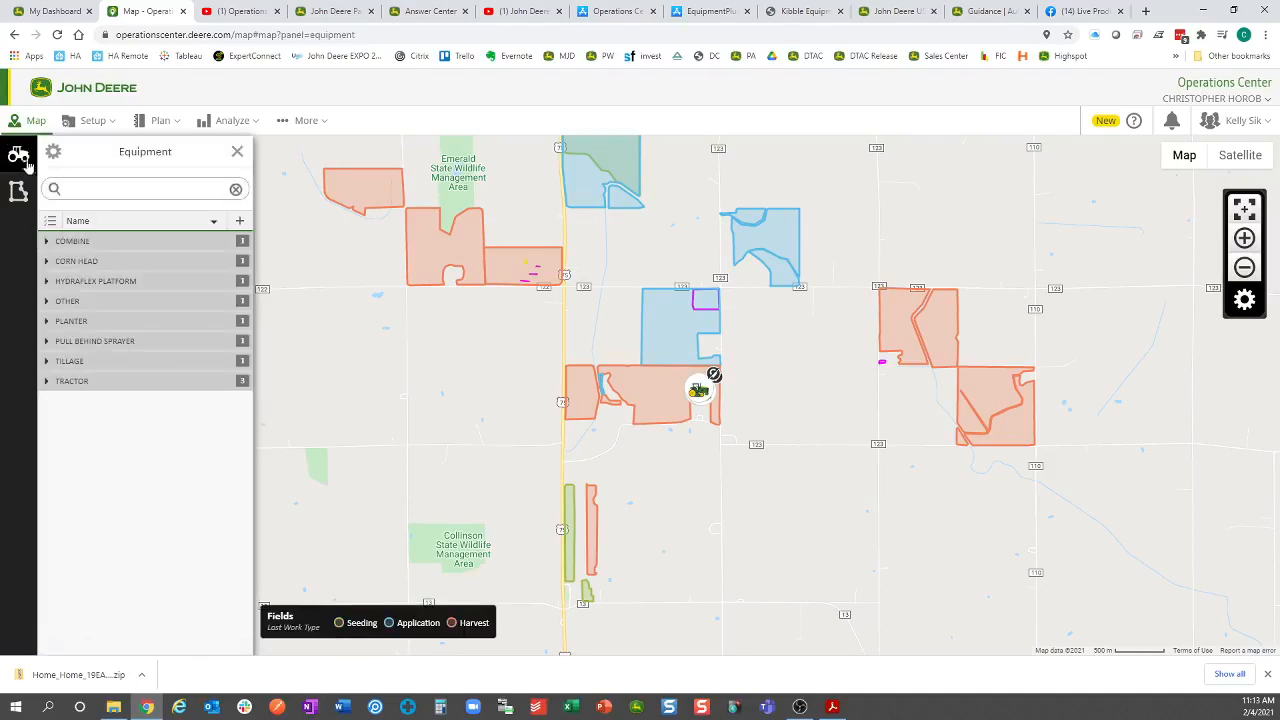
click(76, 244)
click(86, 293)
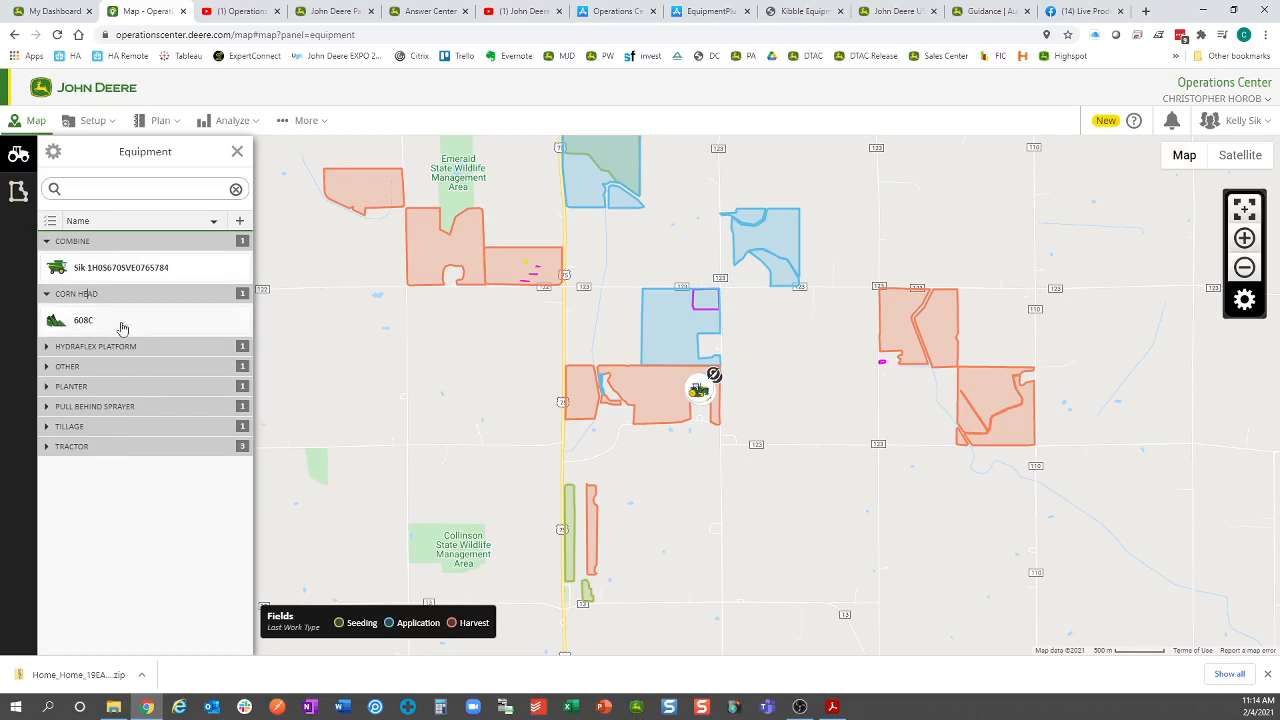
click(91, 348)
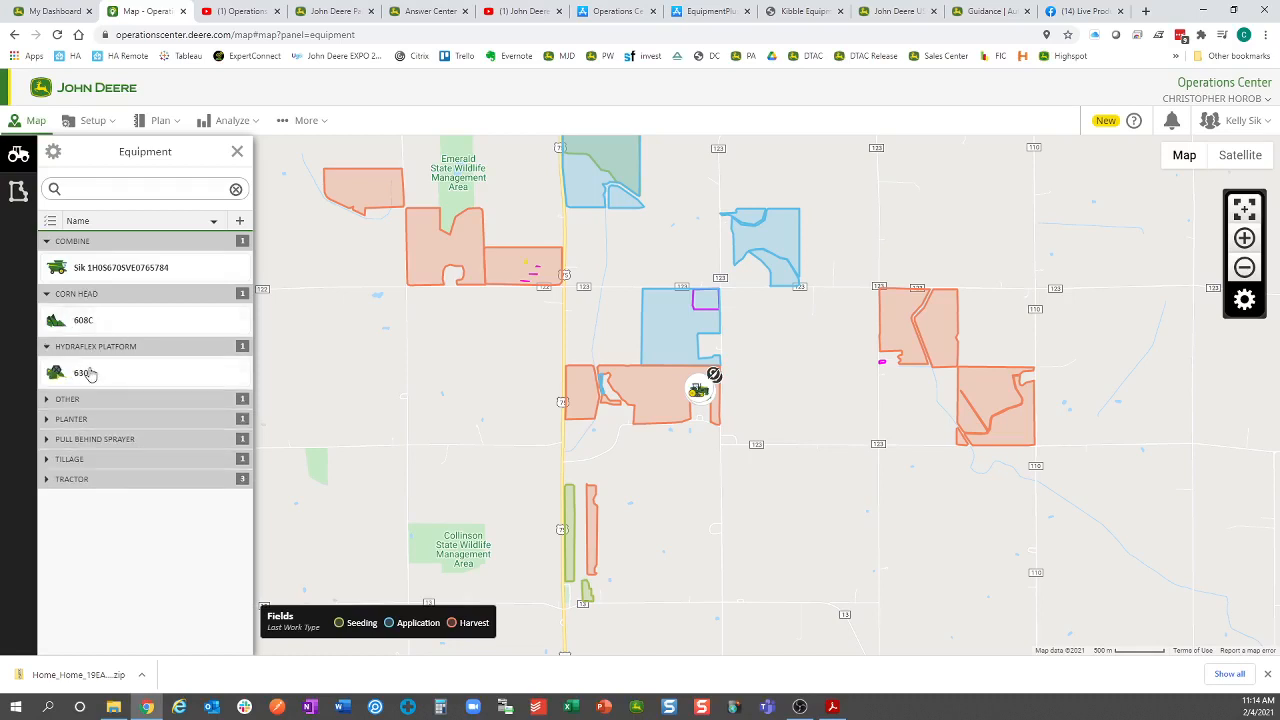
click(105, 421)
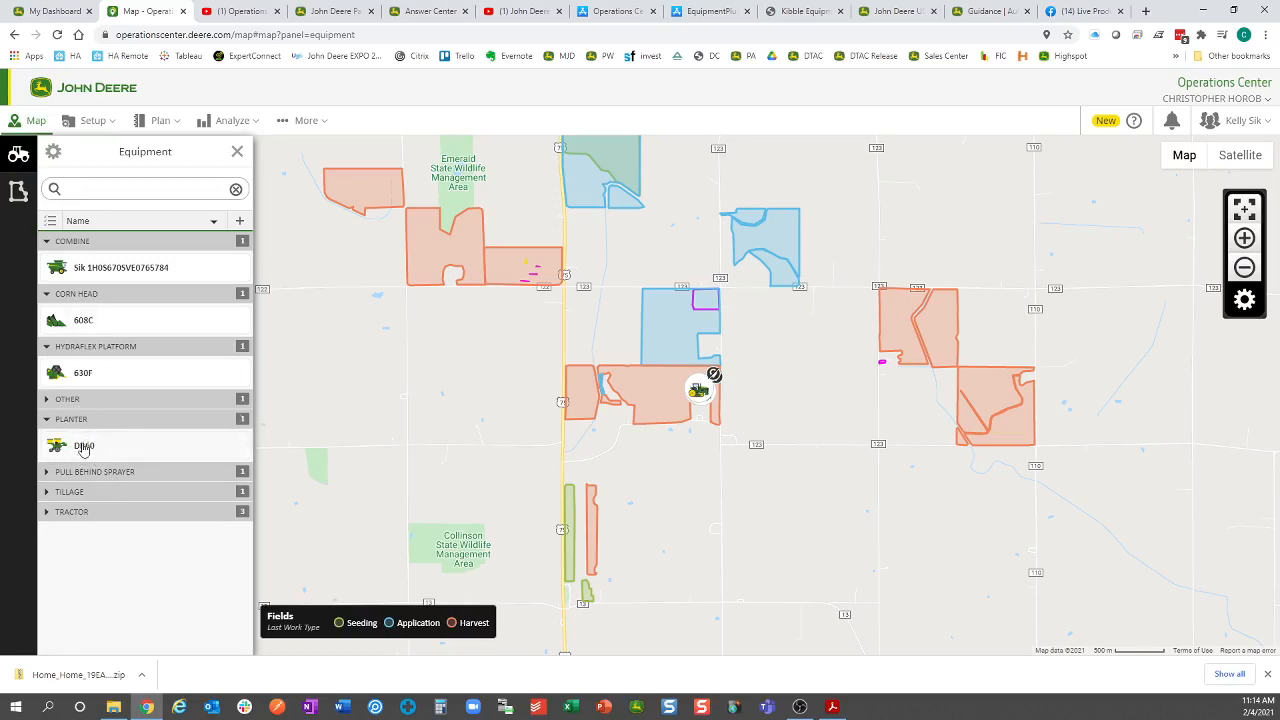
Step: Review the DB60 planter's general details, implement offsets, working width and track spacing without changing them
click(84, 446)
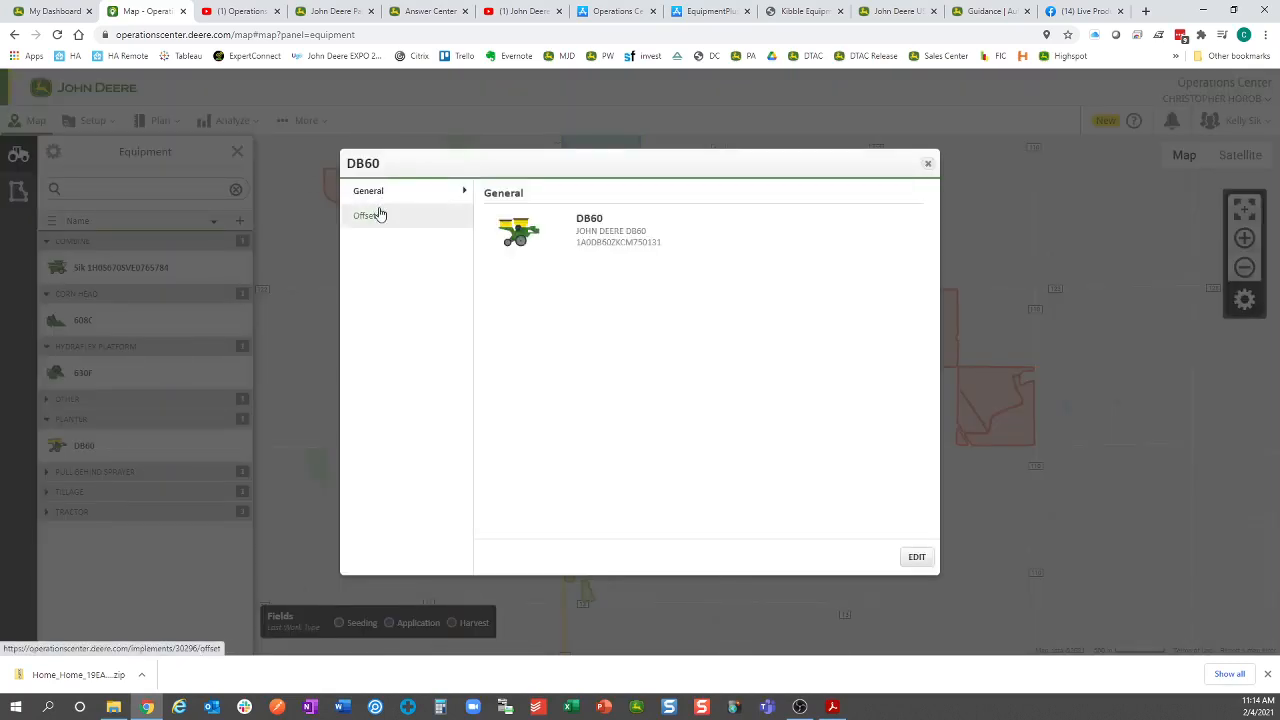
click(909, 561)
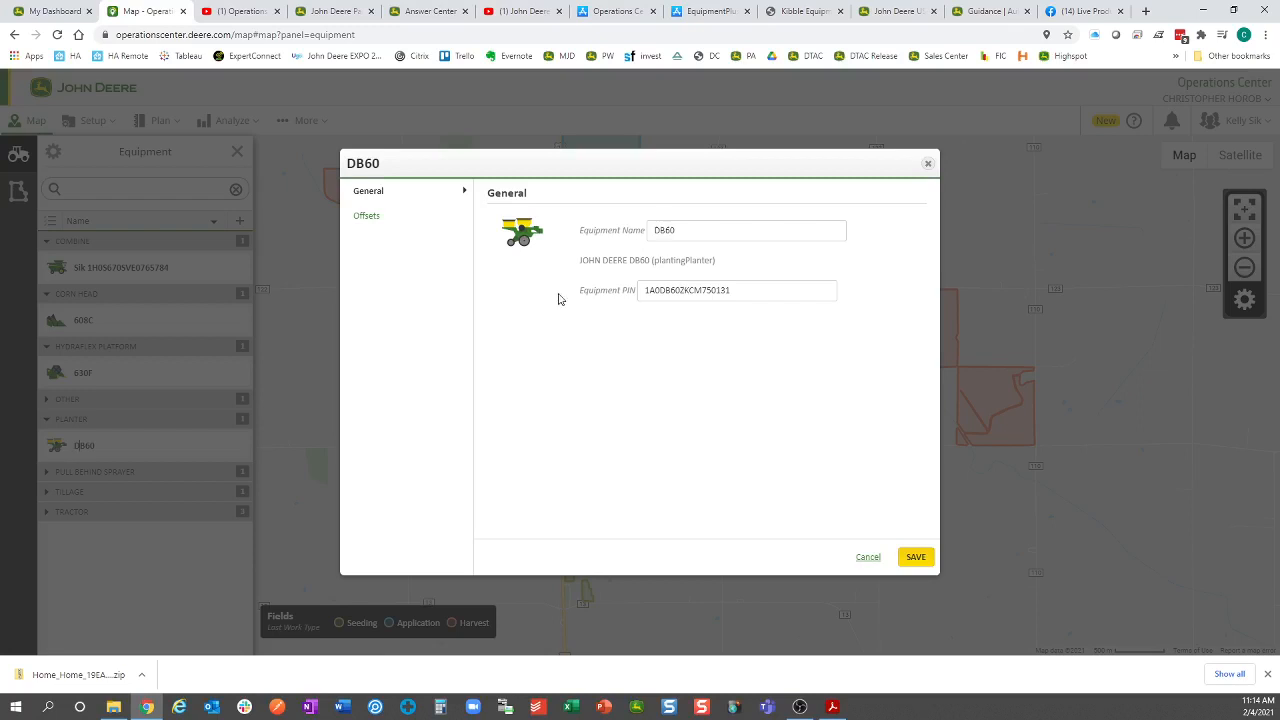
click(366, 219)
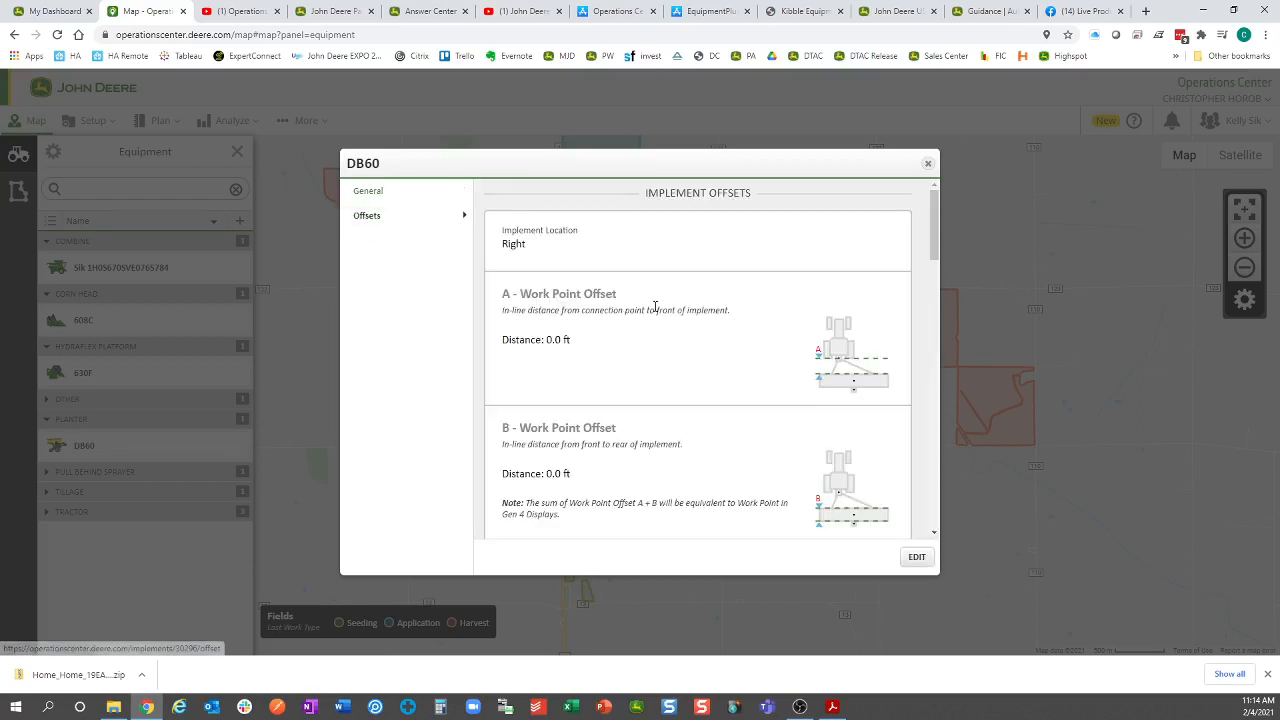
scroll(655, 307, down, 2)
scroll(657, 310, up, 2)
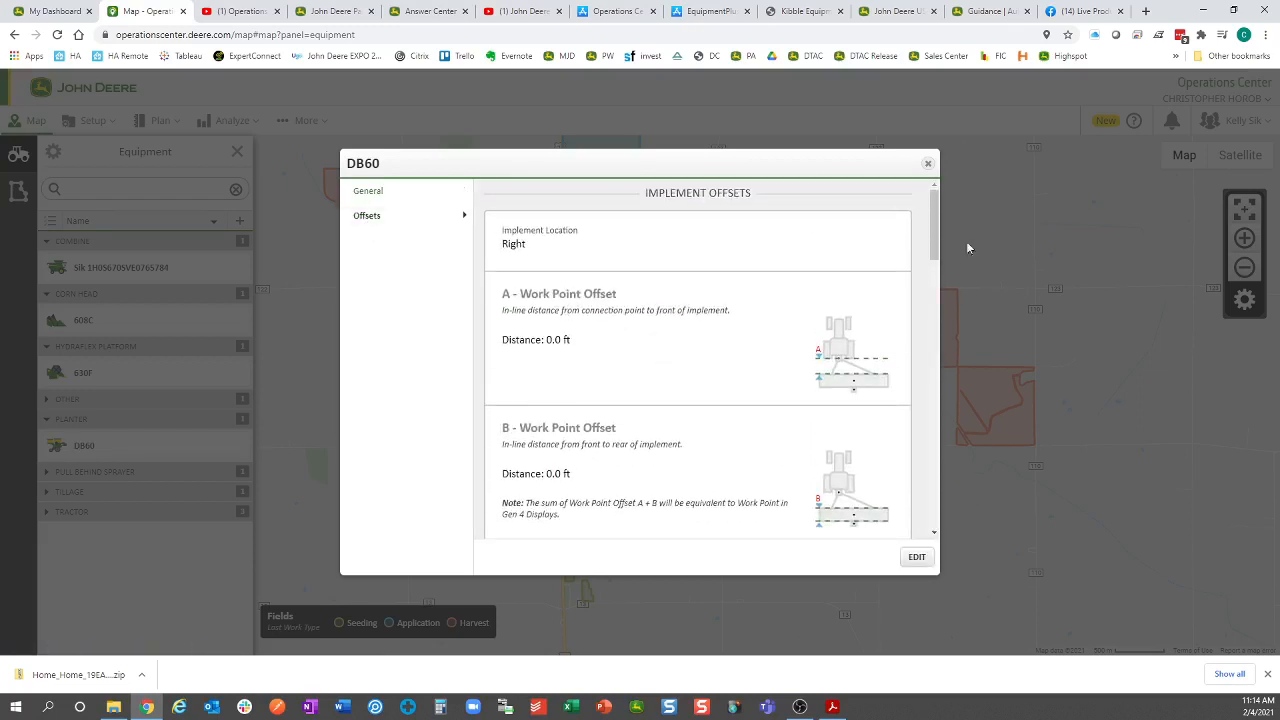
drag(936, 234, 948, 284)
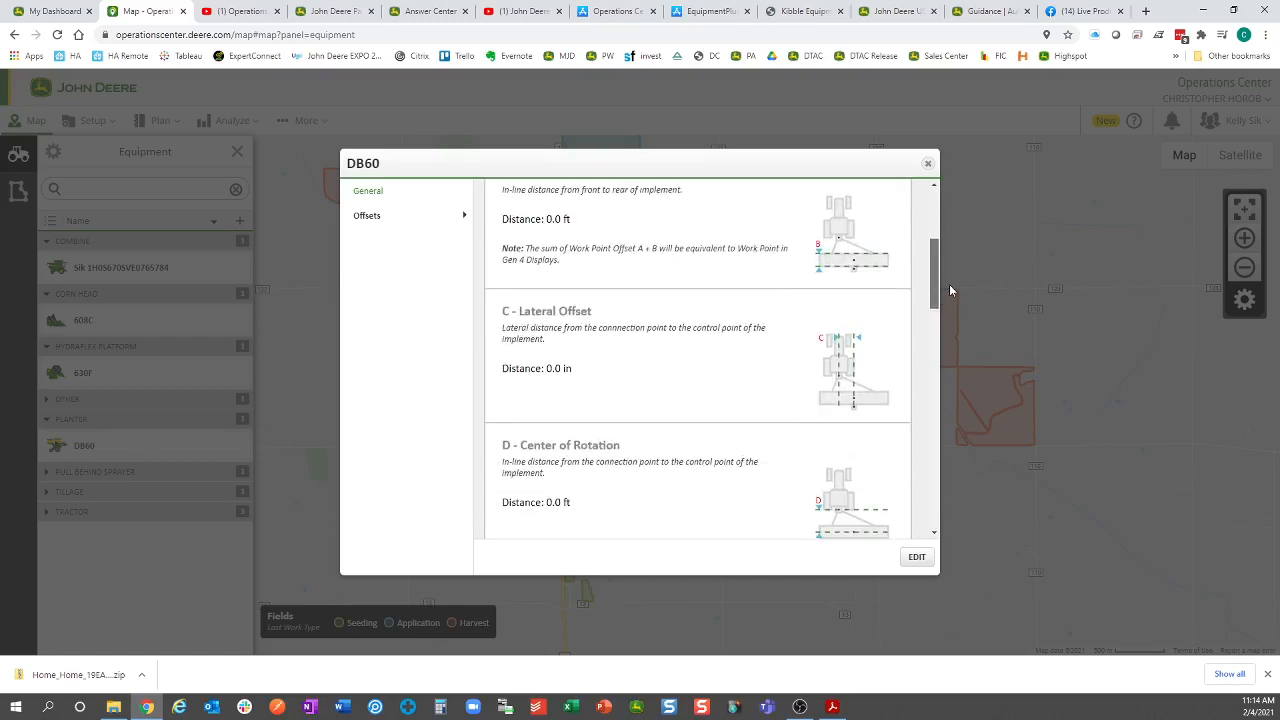
drag(950, 290, 976, 510)
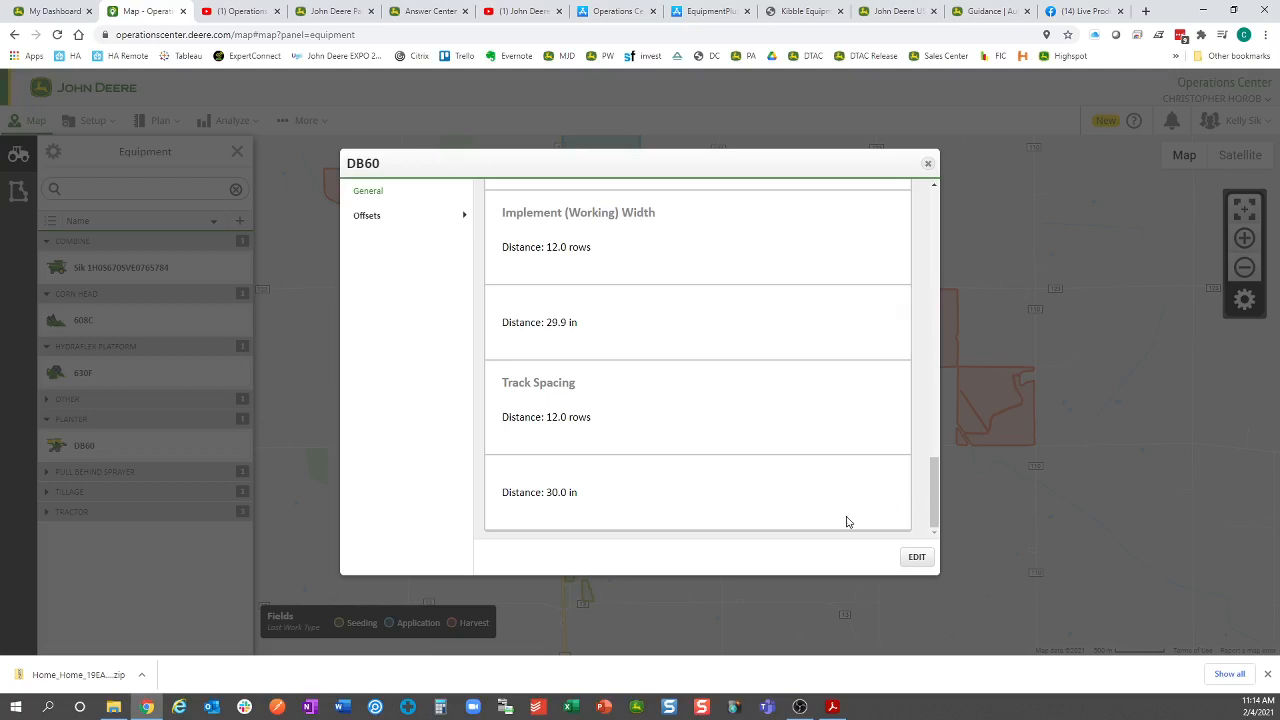
scroll(846, 521, up, 1)
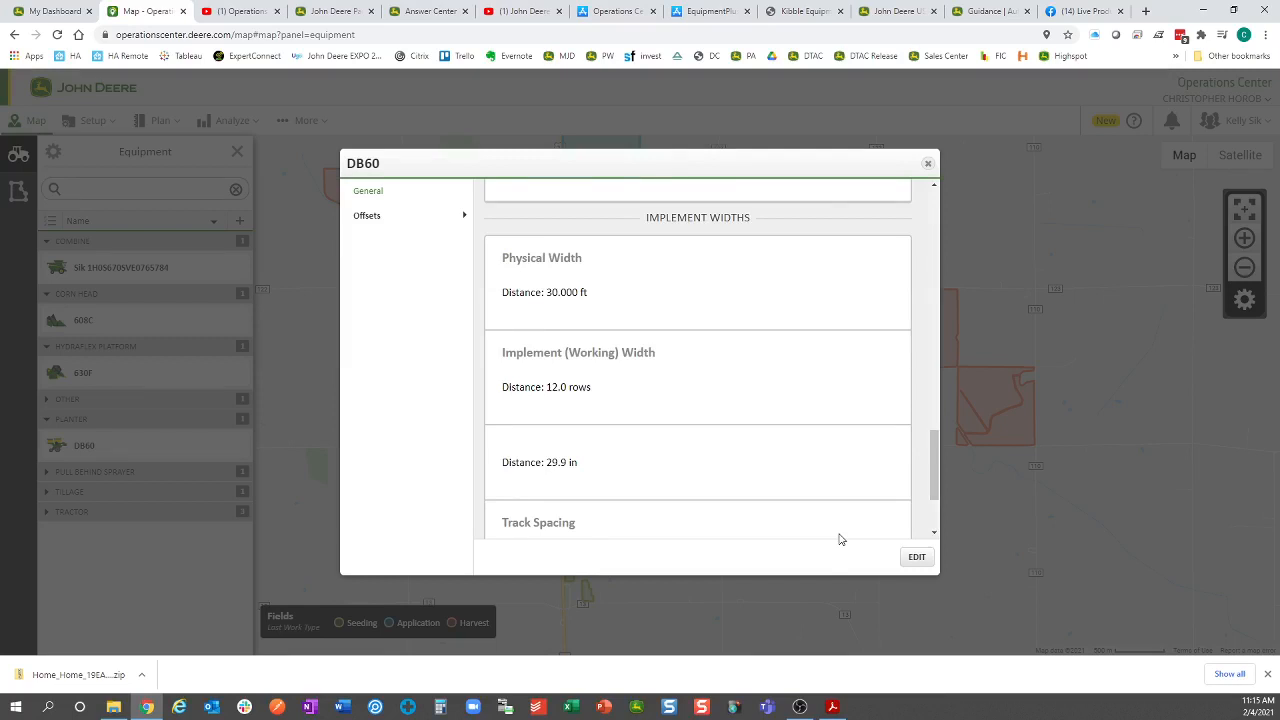
scroll(815, 500, up, 5)
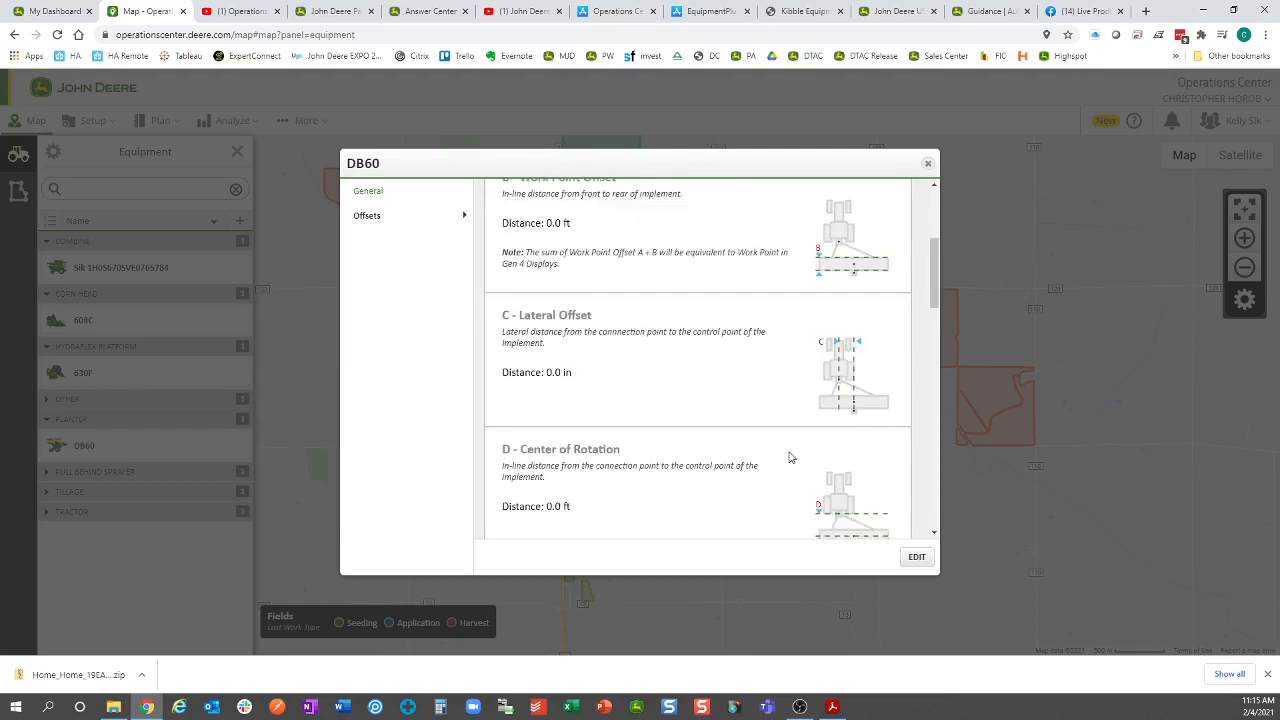
scroll(790, 457, up, 2)
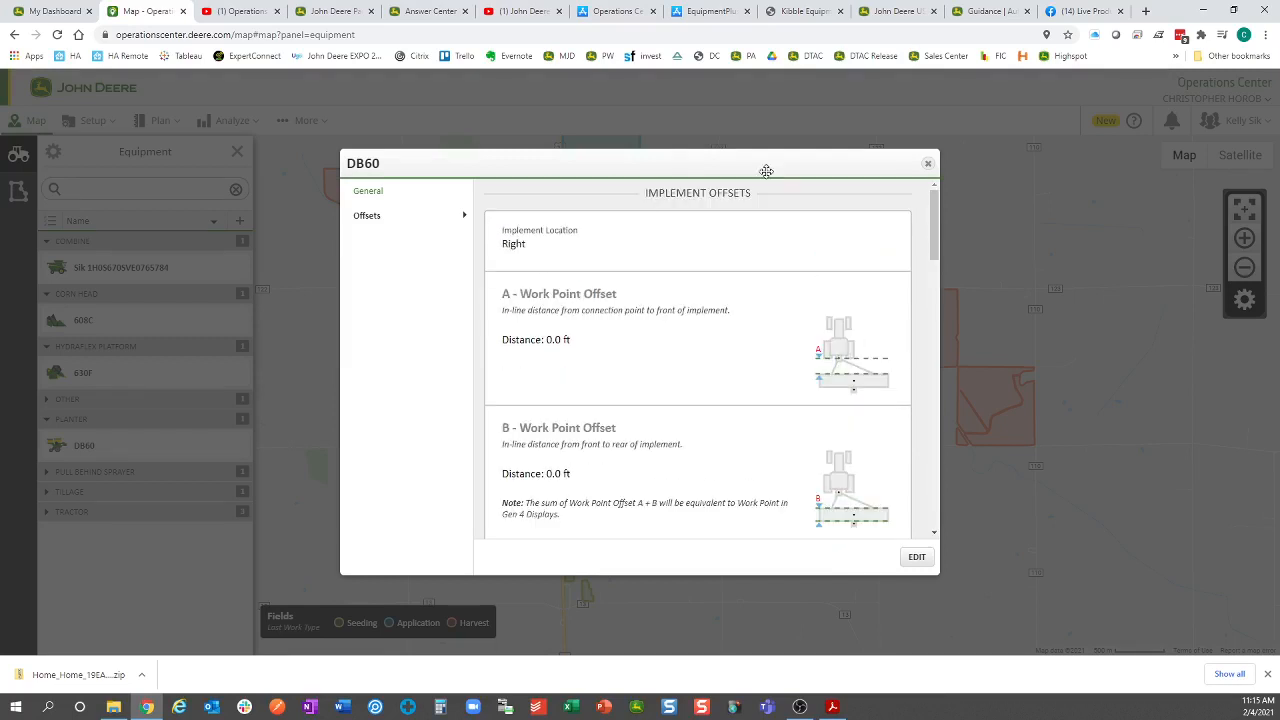
click(928, 163)
Step: Look at the Add Equipment form's PIN, name, make, type and model fields, closing it without adding anything
click(240, 221)
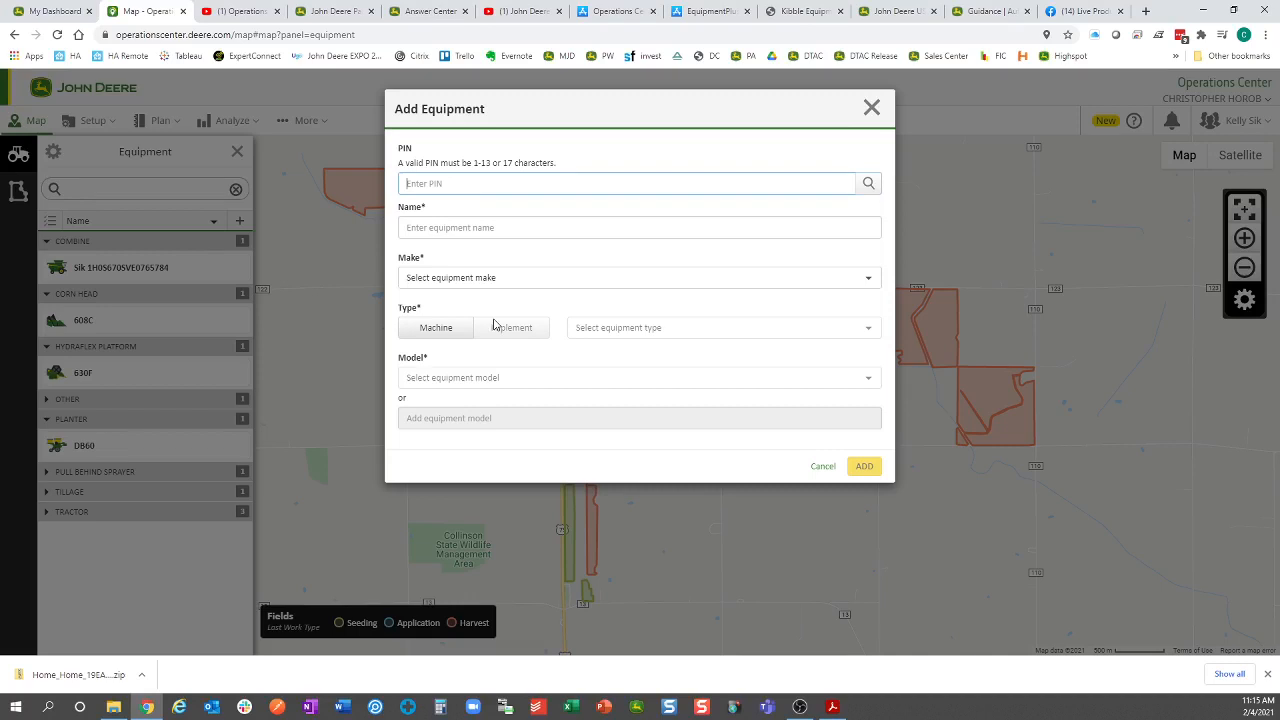
click(871, 107)
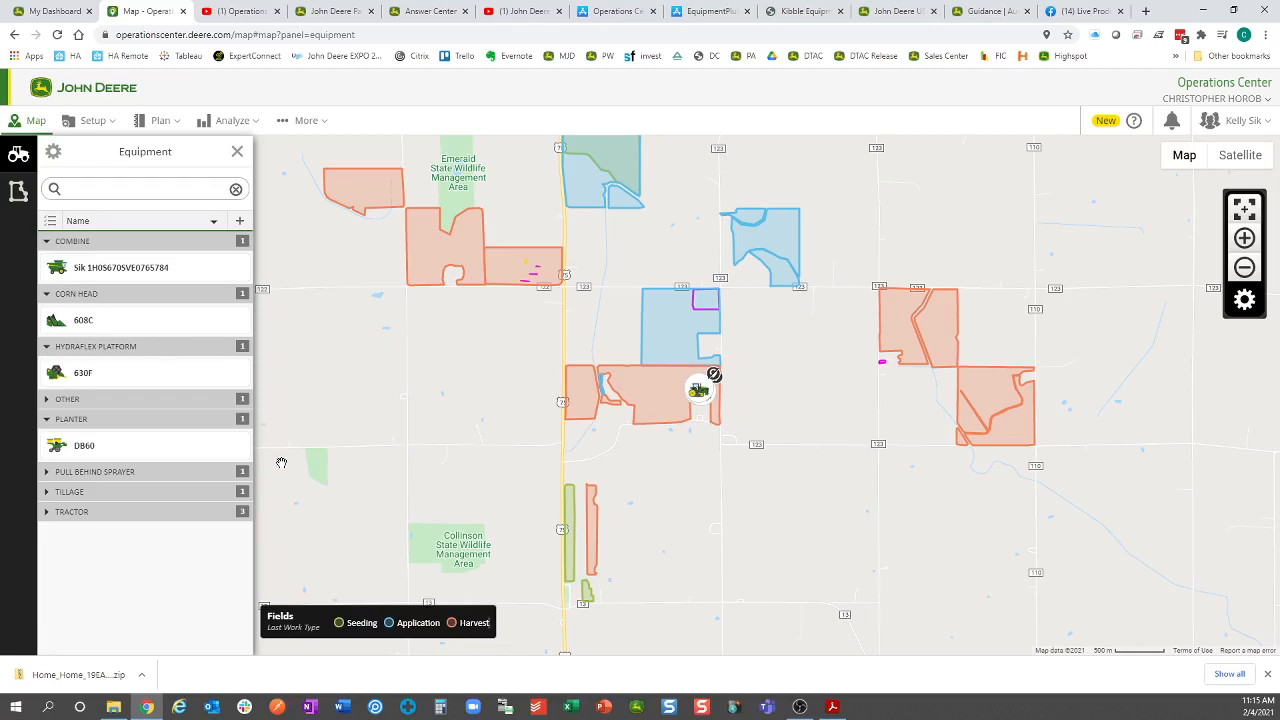
Step: Open the Setup File Creator and look through its file details and the setup files from the past 12 months
click(103, 128)
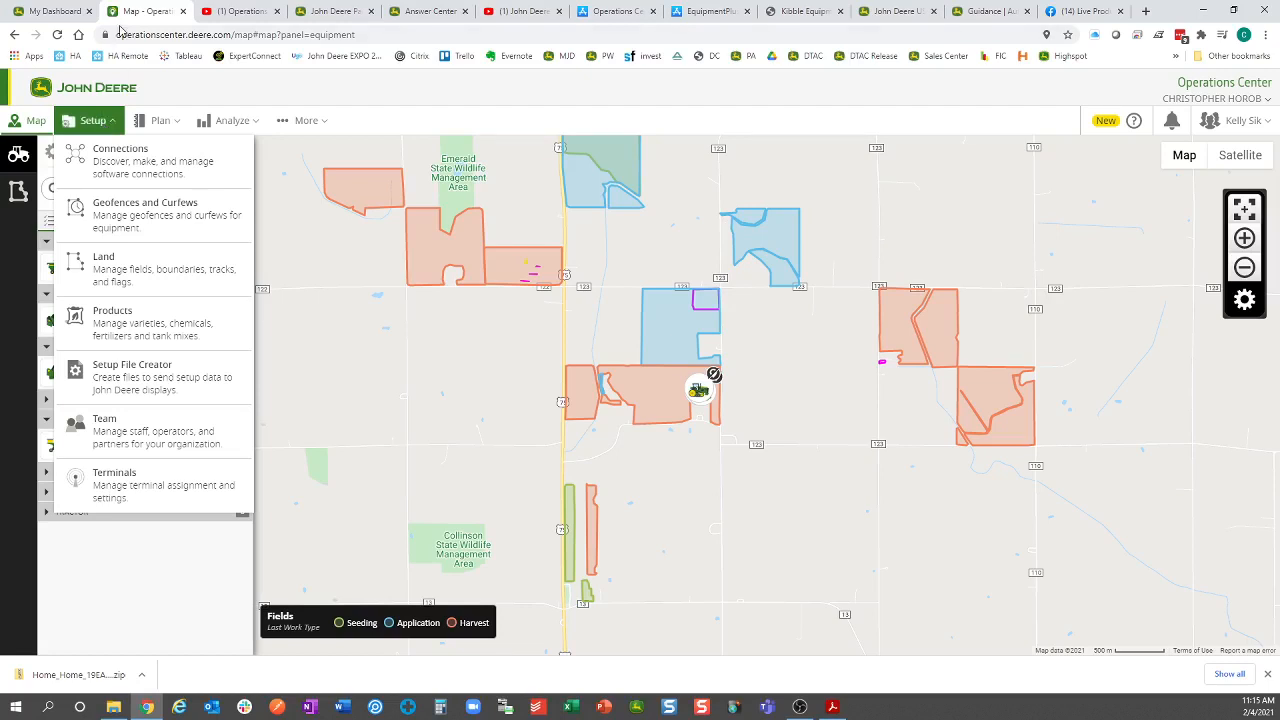
click(160, 121)
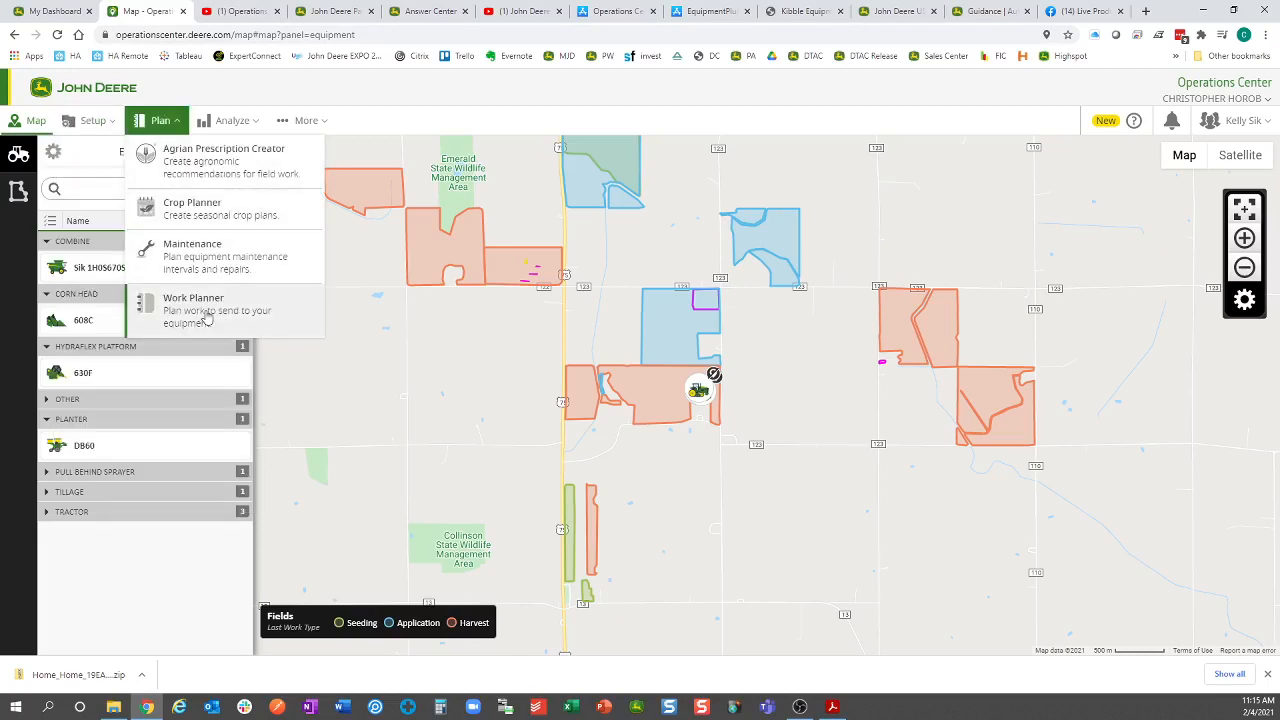
click(104, 122)
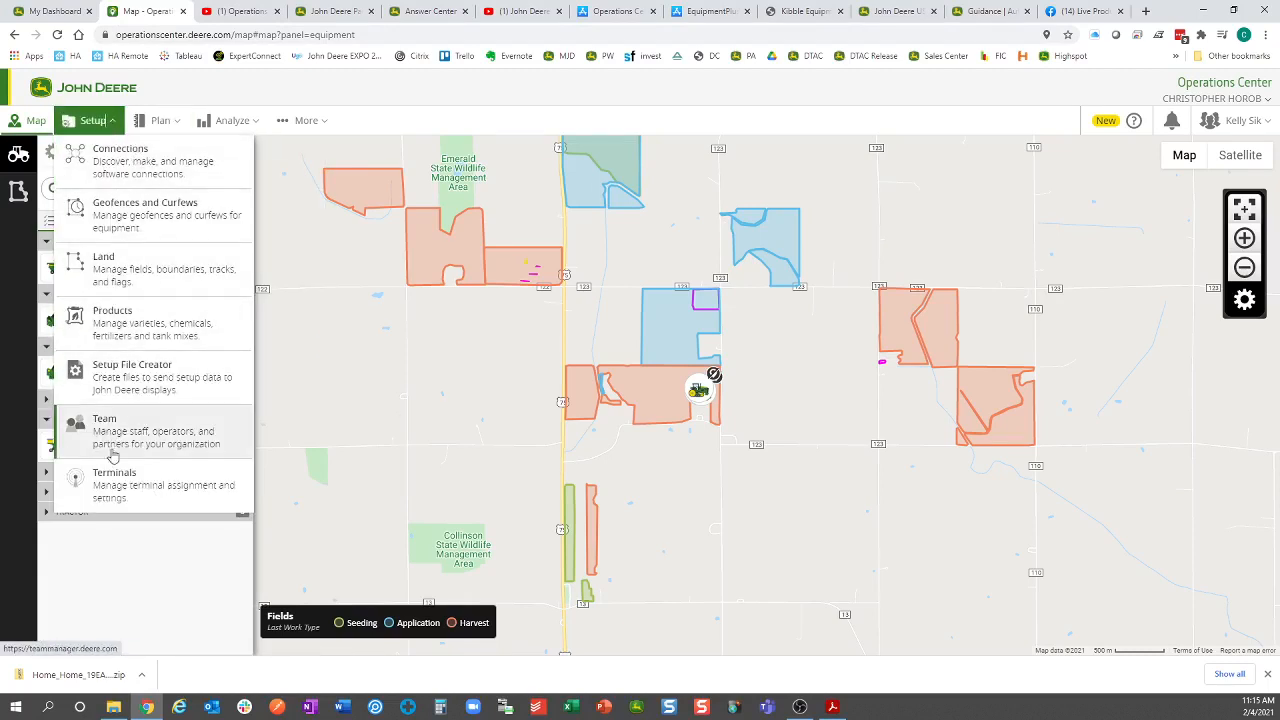
click(115, 394)
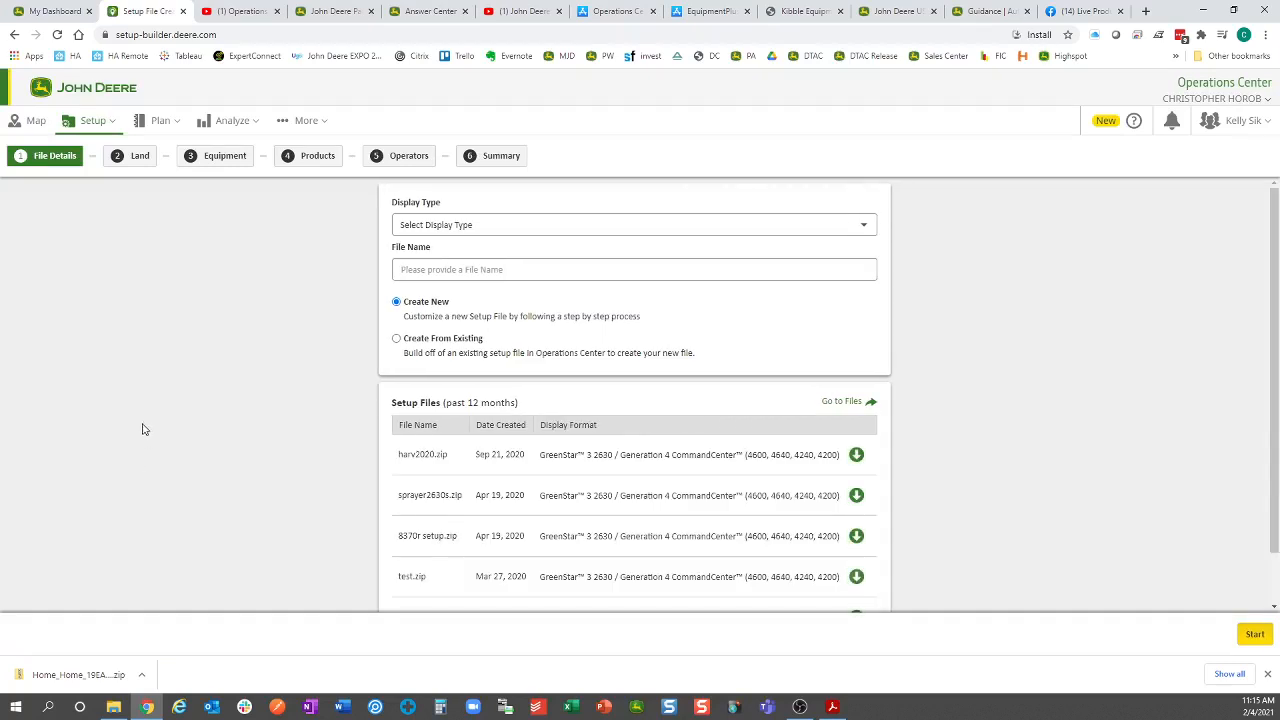
scroll(212, 471, down, 1)
scroll(205, 460, up, 1)
scroll(338, 363, down, 1)
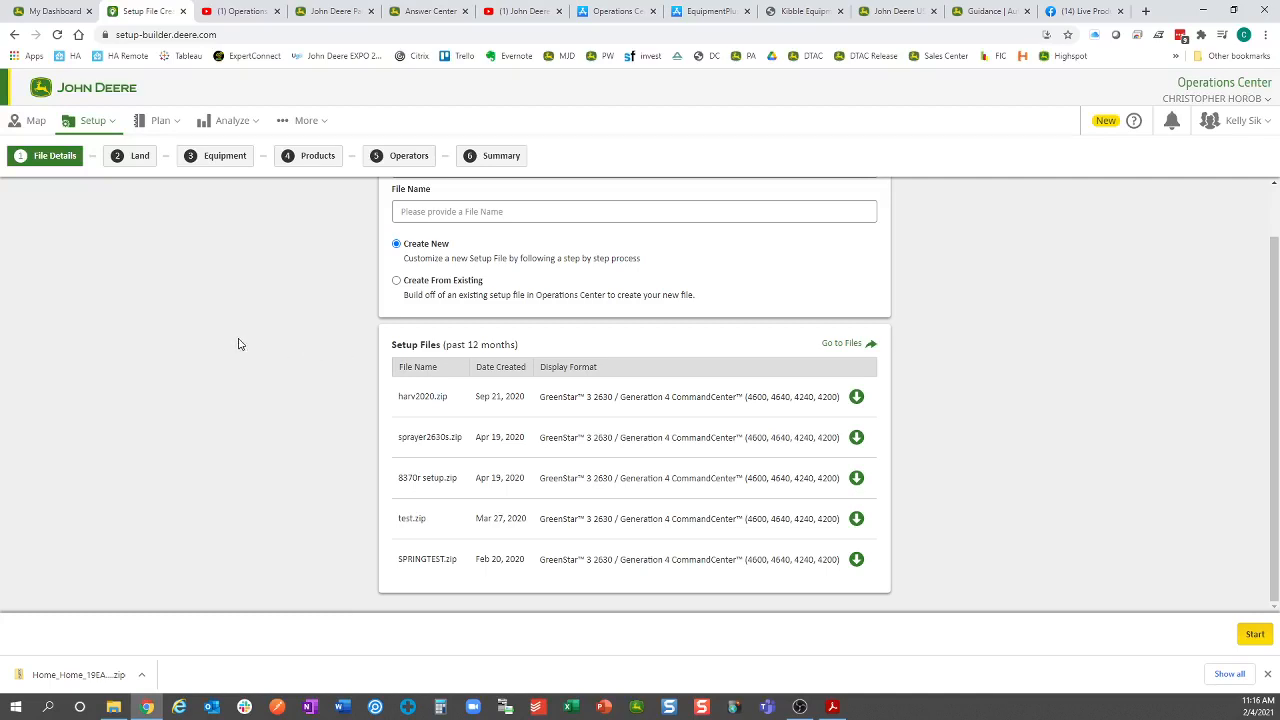
scroll(240, 341, up, 1)
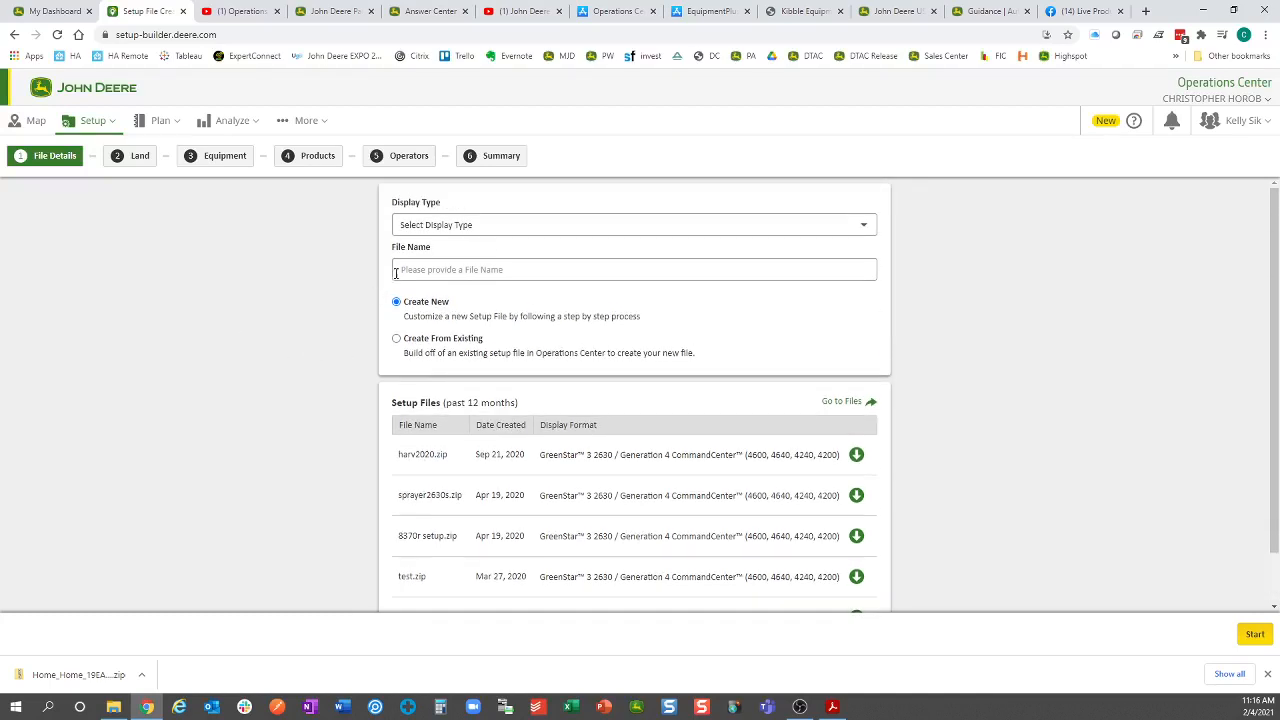
Step: Start a new setup file named Spring 2021 planting for the GreenStar 3 2630 / Generation 4 CommandCenter (4600, 4640, 4240, 4200) display type
click(471, 227)
click(472, 258)
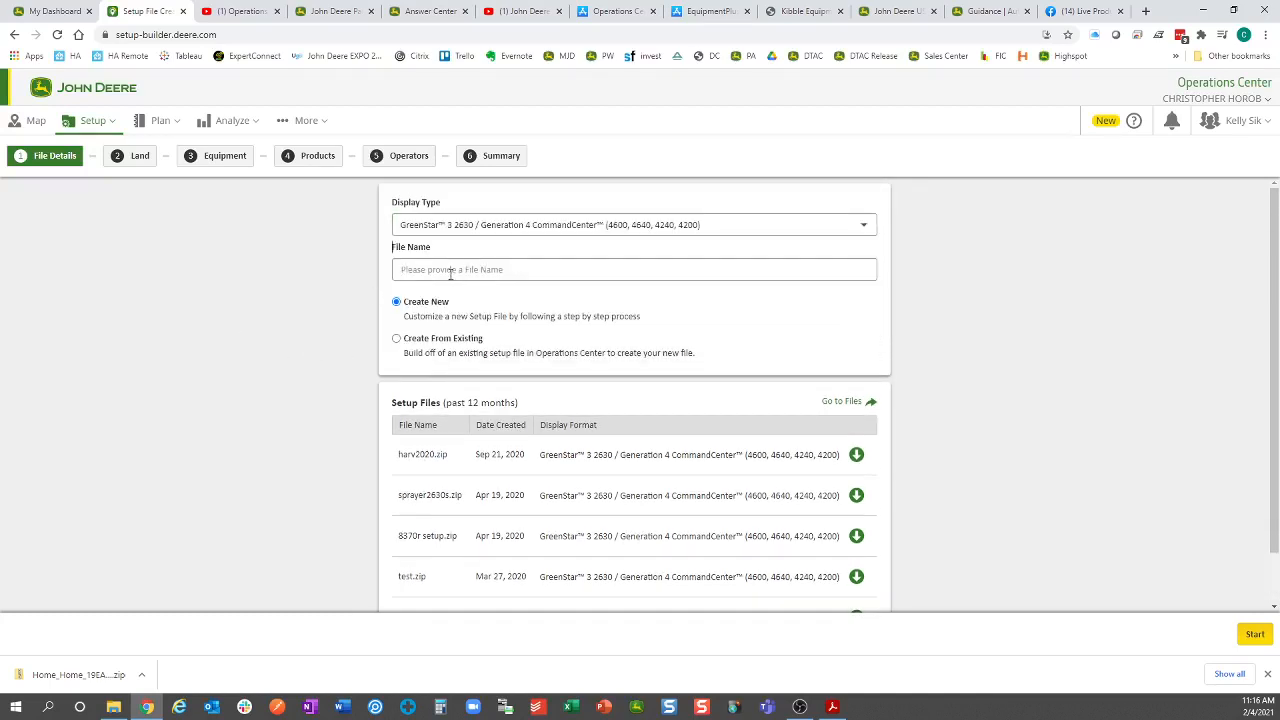
click(450, 270)
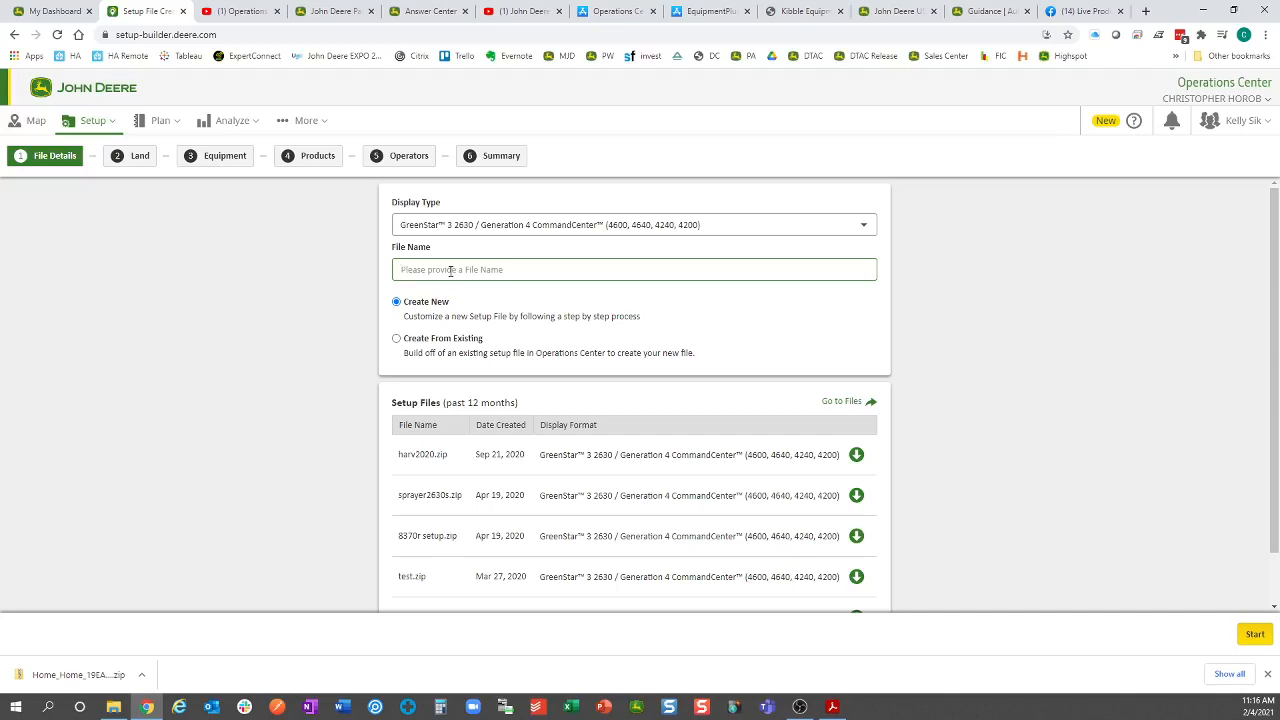
text(Spring 2021 planting)
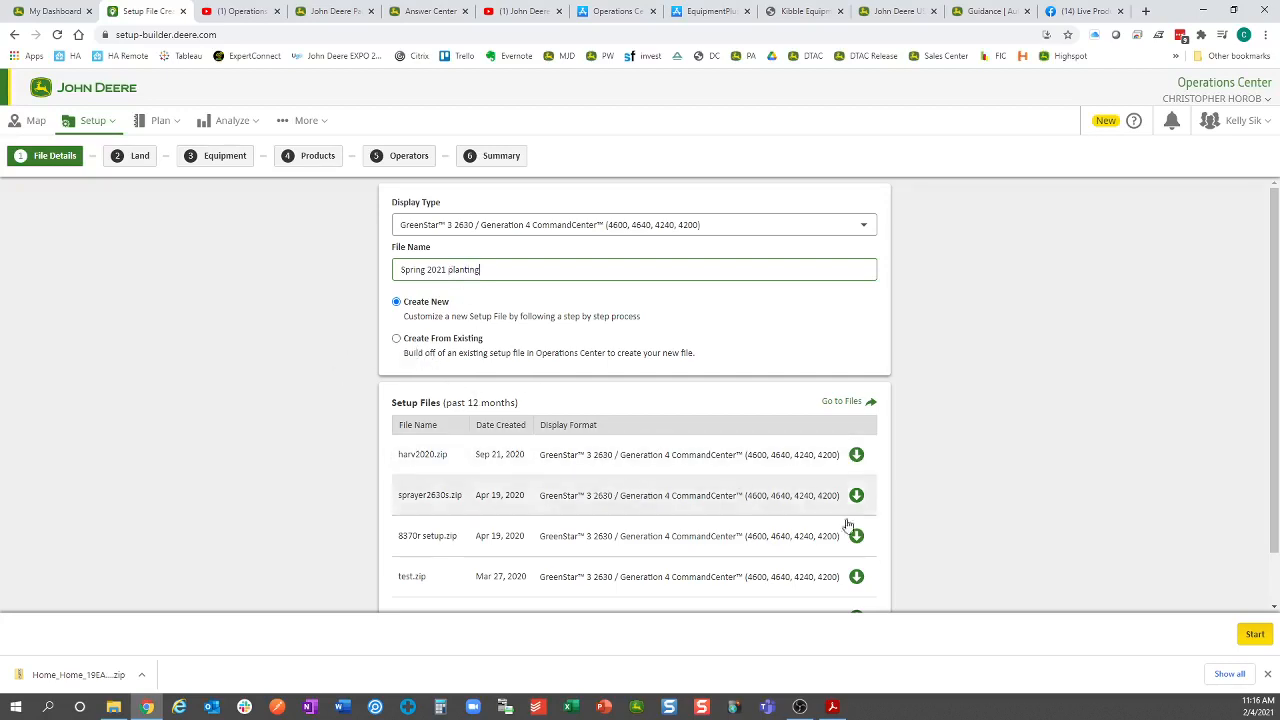
click(1250, 638)
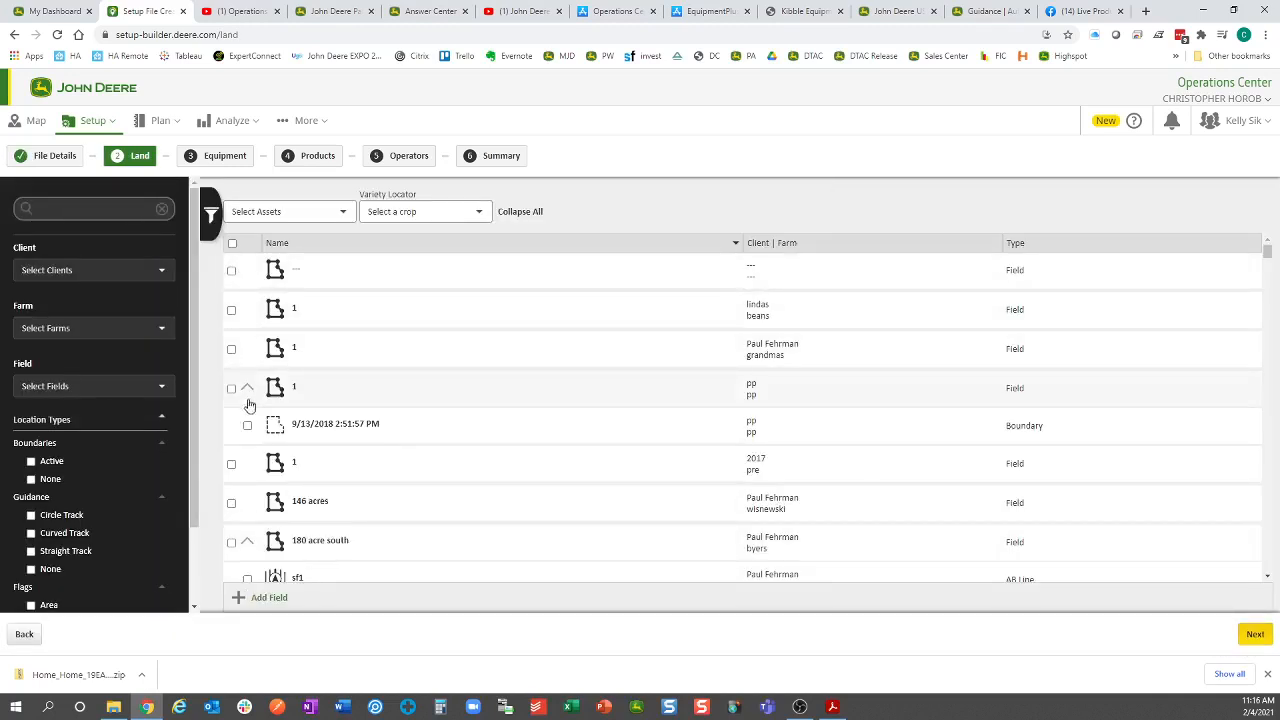
Step: Include all land items in the setup file and continue to the equipment selection
scroll(226, 519, down, 3)
scroll(226, 519, up, 3)
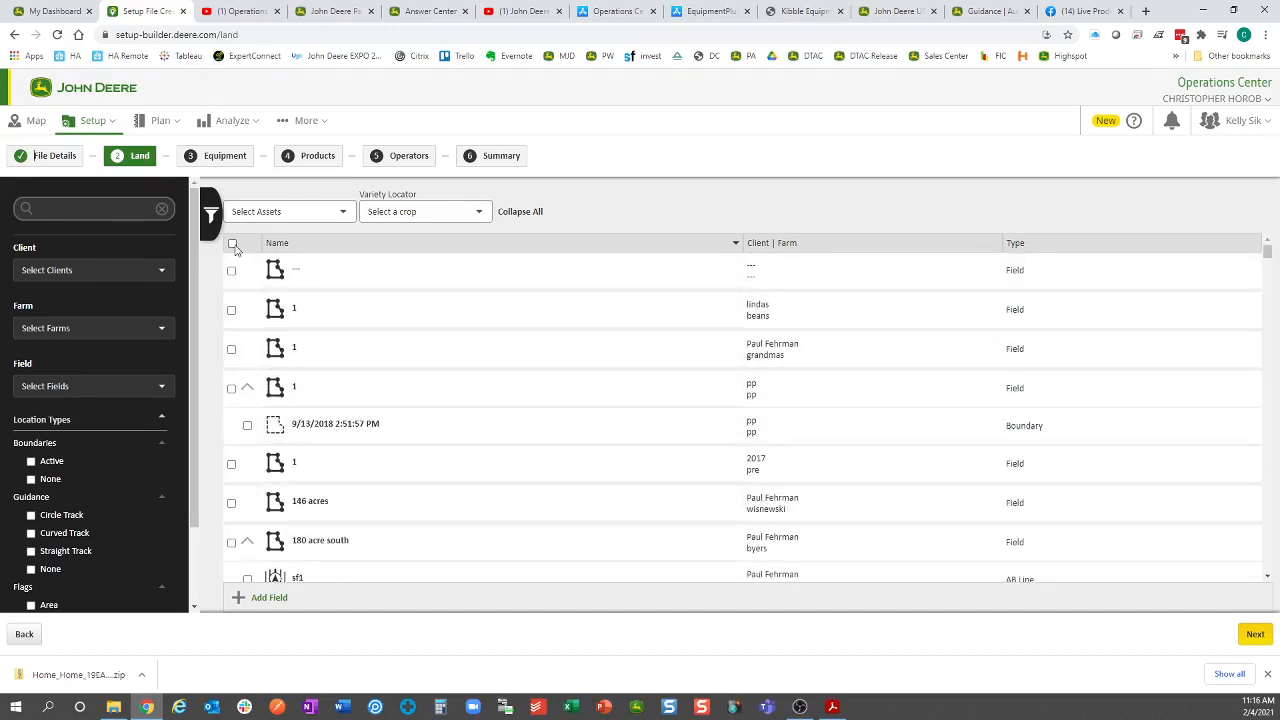
click(232, 243)
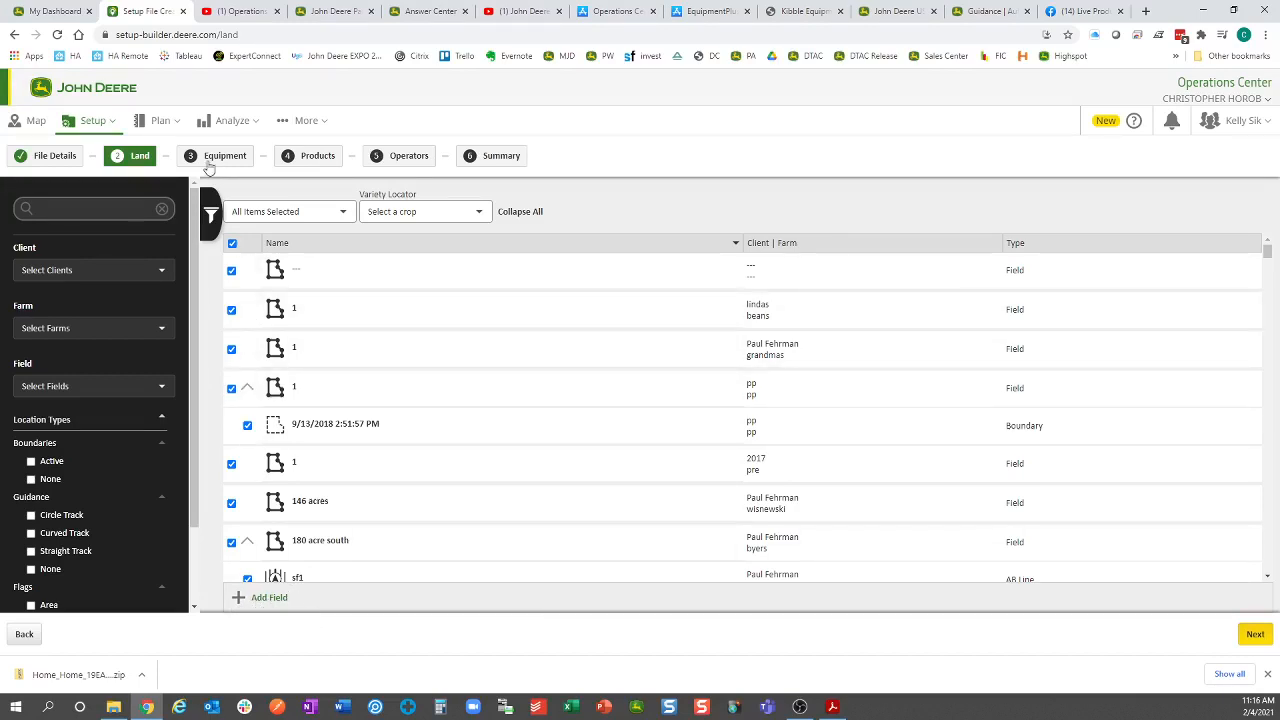
click(1255, 634)
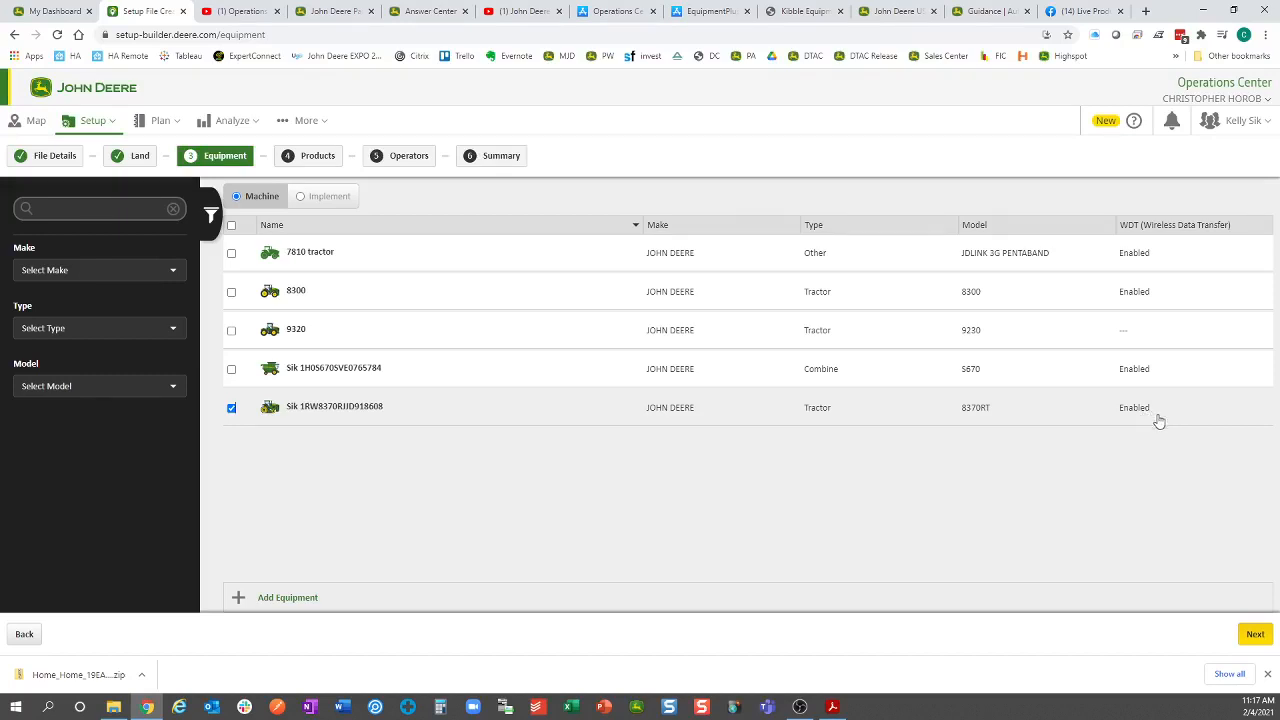
Step: Include the 8370RT tractor and the DB60 planter implement in the setup file and continue to the products
click(335, 198)
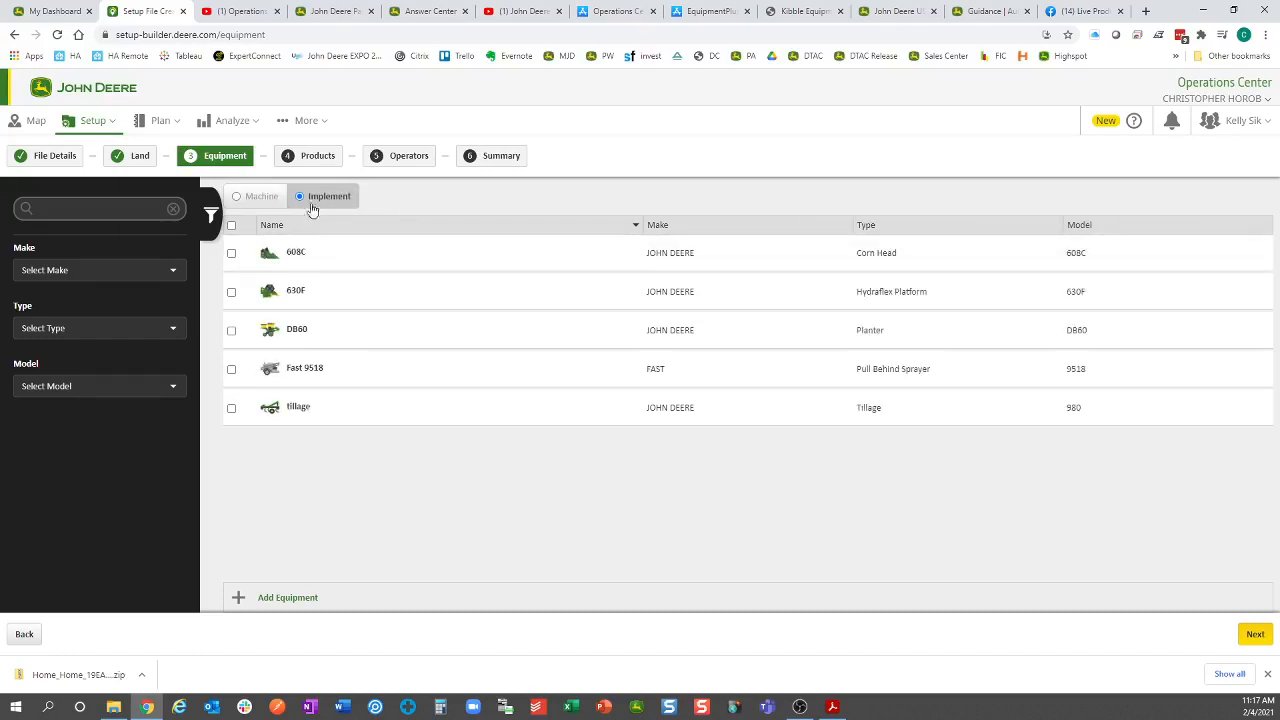
click(231, 331)
click(1254, 634)
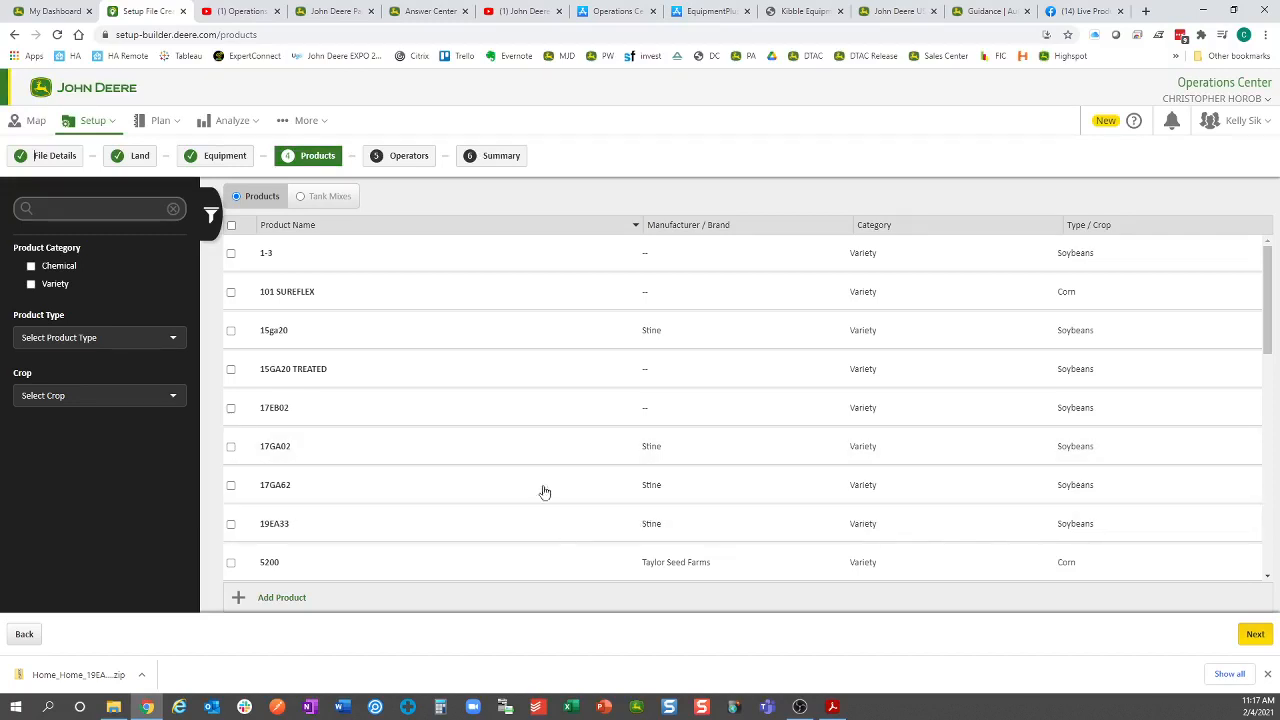
Step: Include all products and all operators in the setup file and proceed to its summary
scroll(447, 429, down, 2)
scroll(443, 446, up, 2)
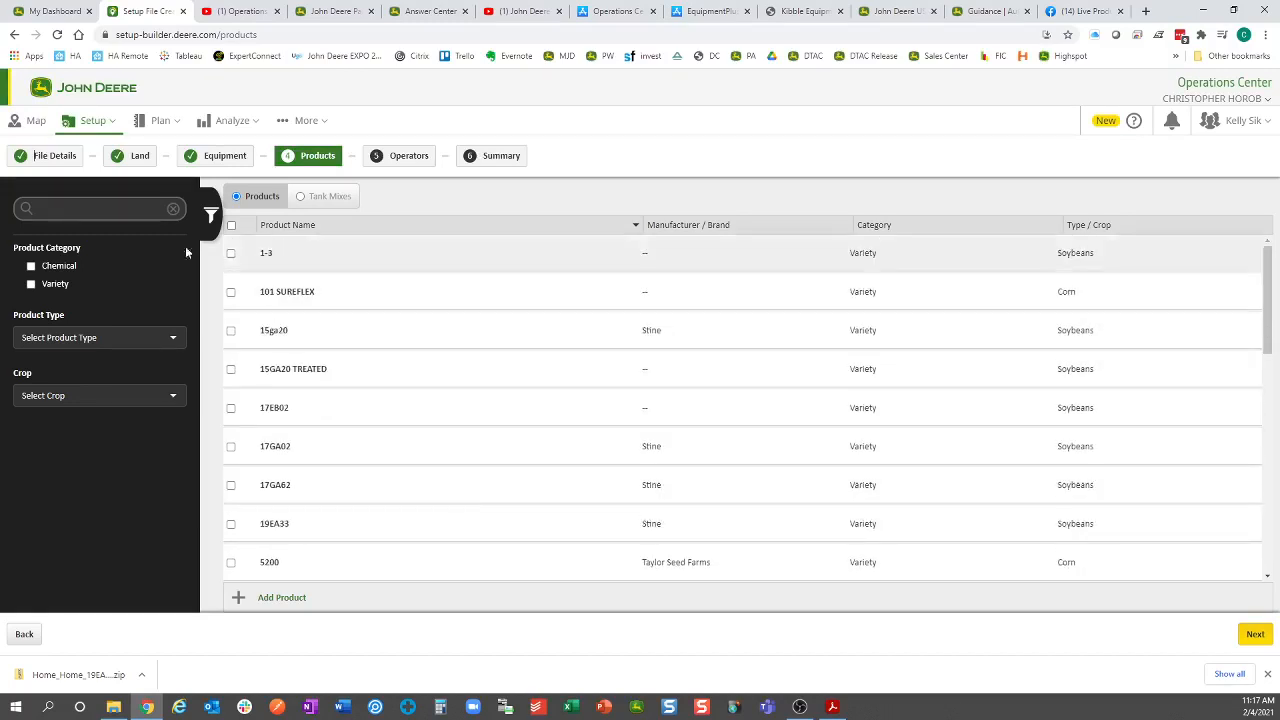
click(231, 226)
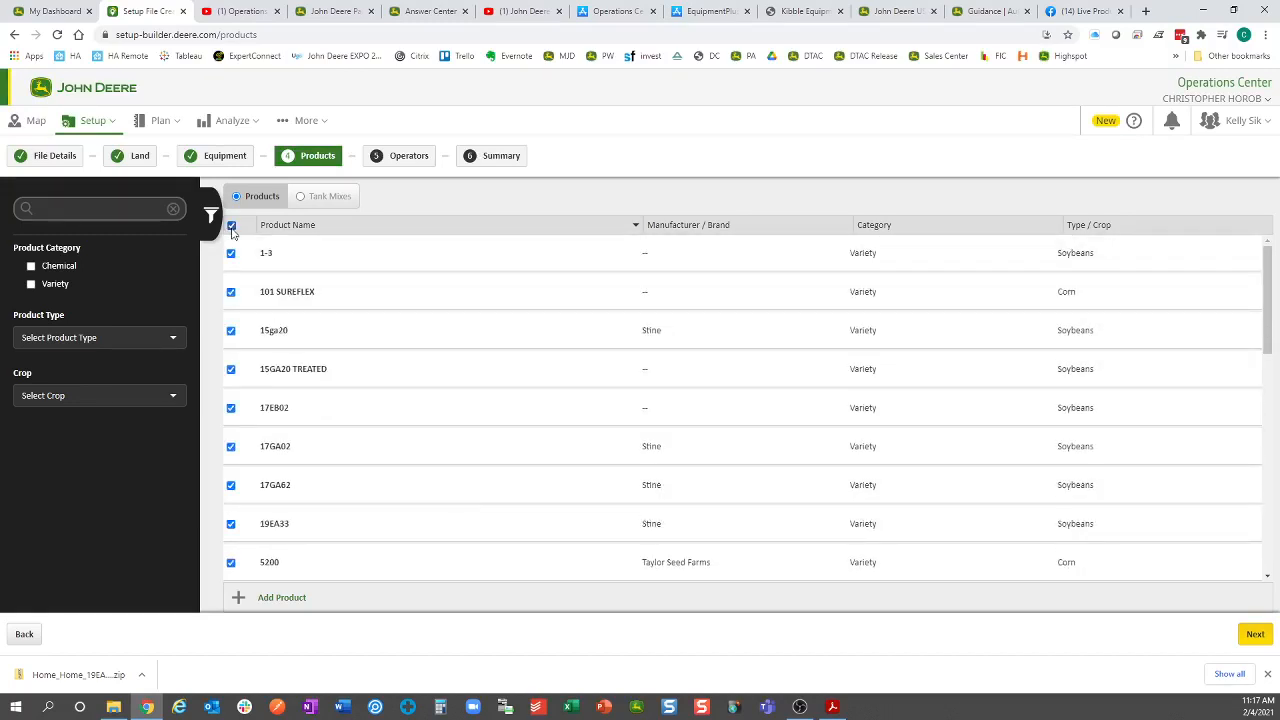
click(306, 197)
click(256, 197)
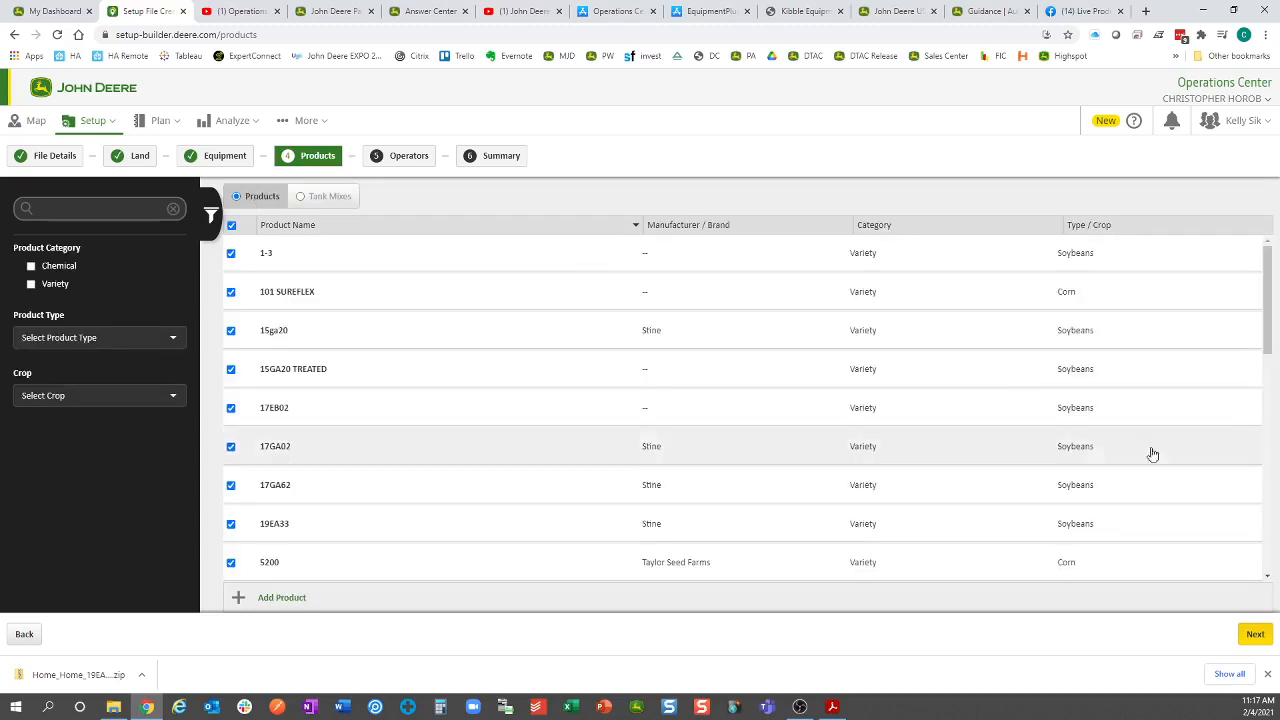
click(1253, 634)
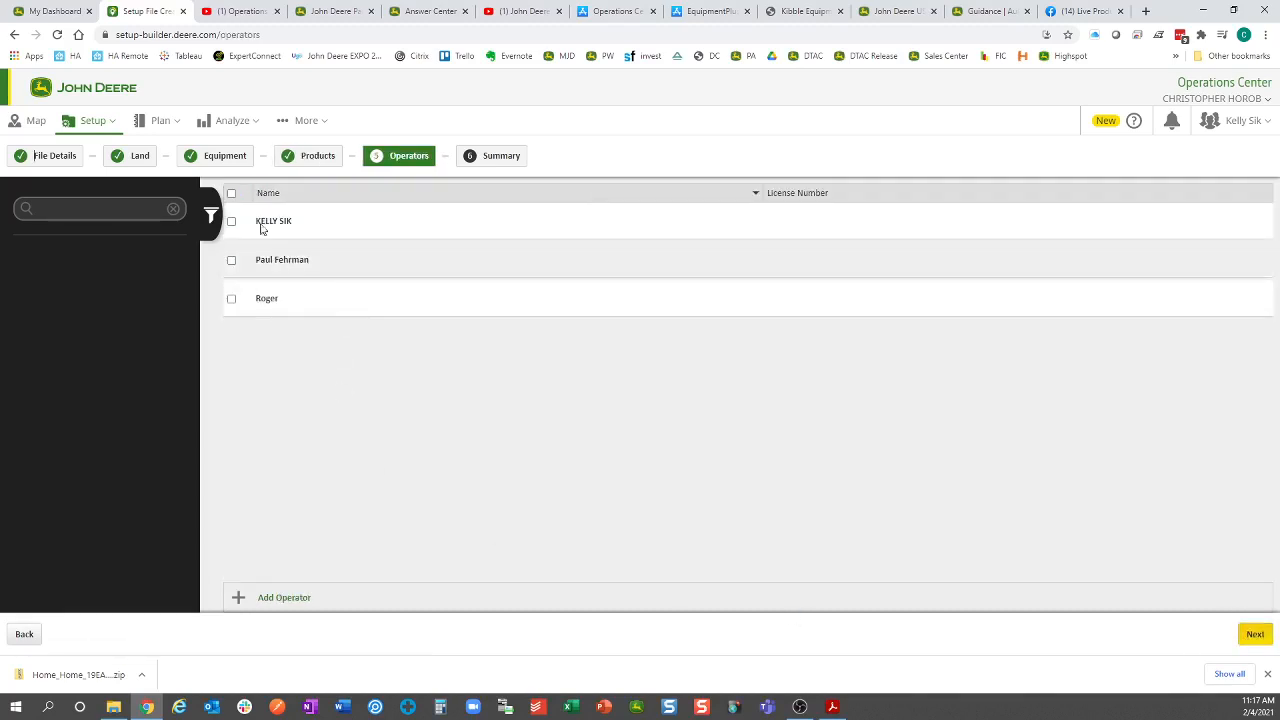
click(233, 194)
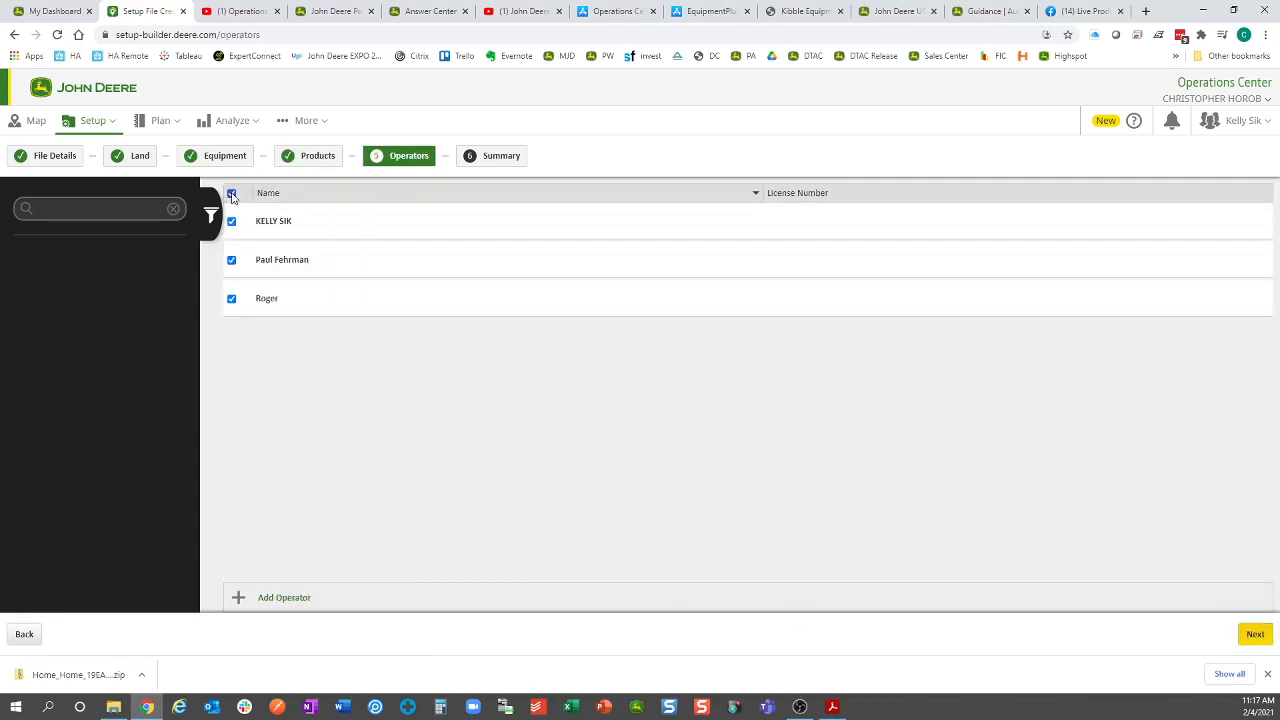
click(1250, 634)
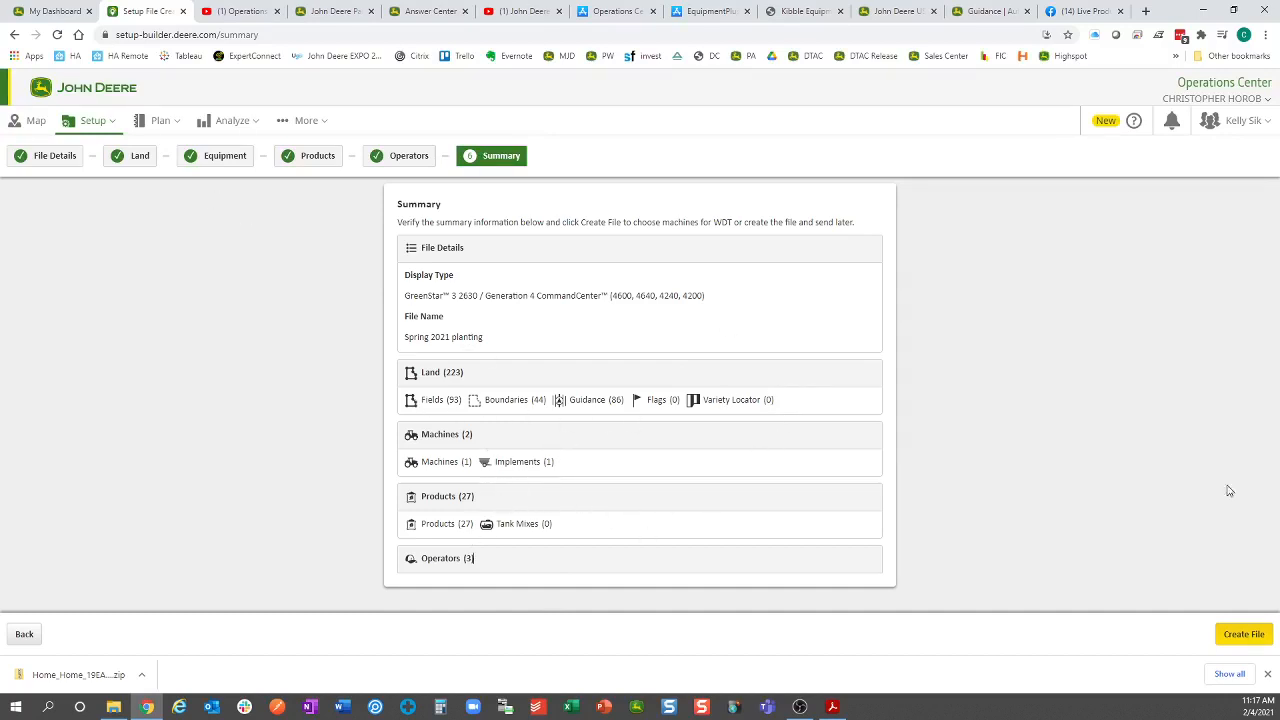
Step: Create the setup file without sending it to any machine, deselecting the 8370RT tractor, and download Spring 2021 planting.zip
click(1244, 634)
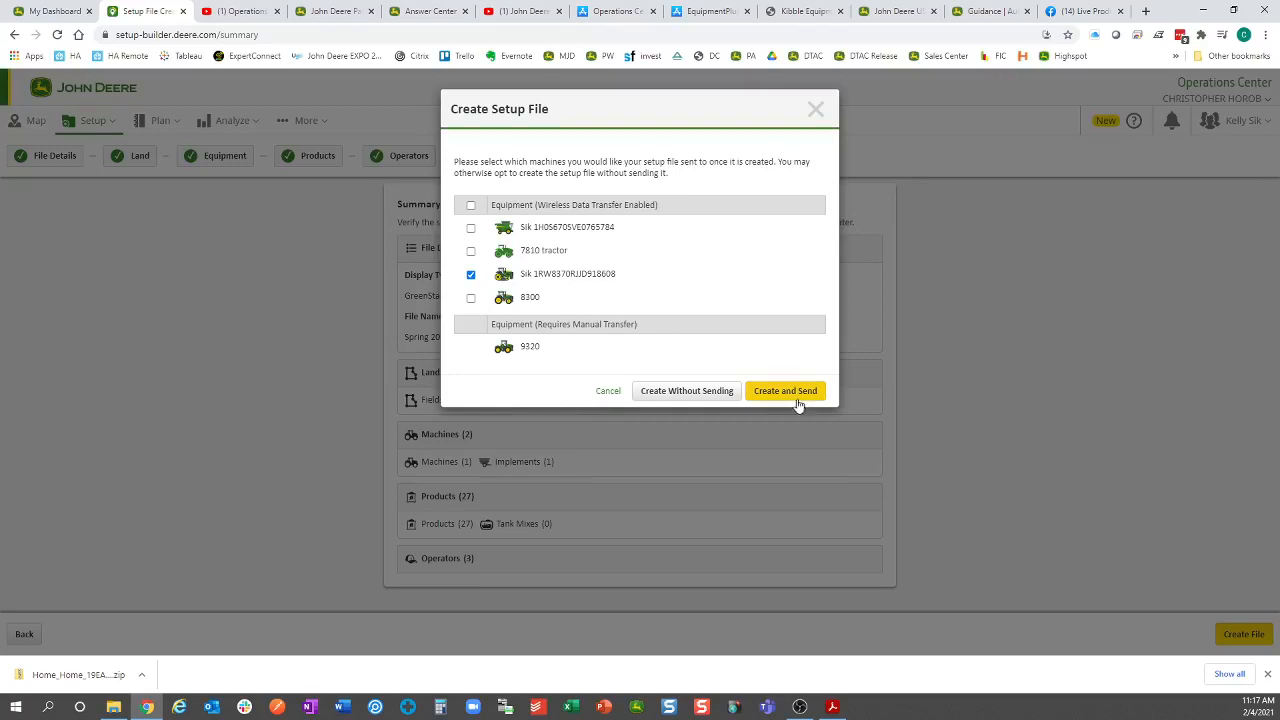
click(471, 275)
click(700, 398)
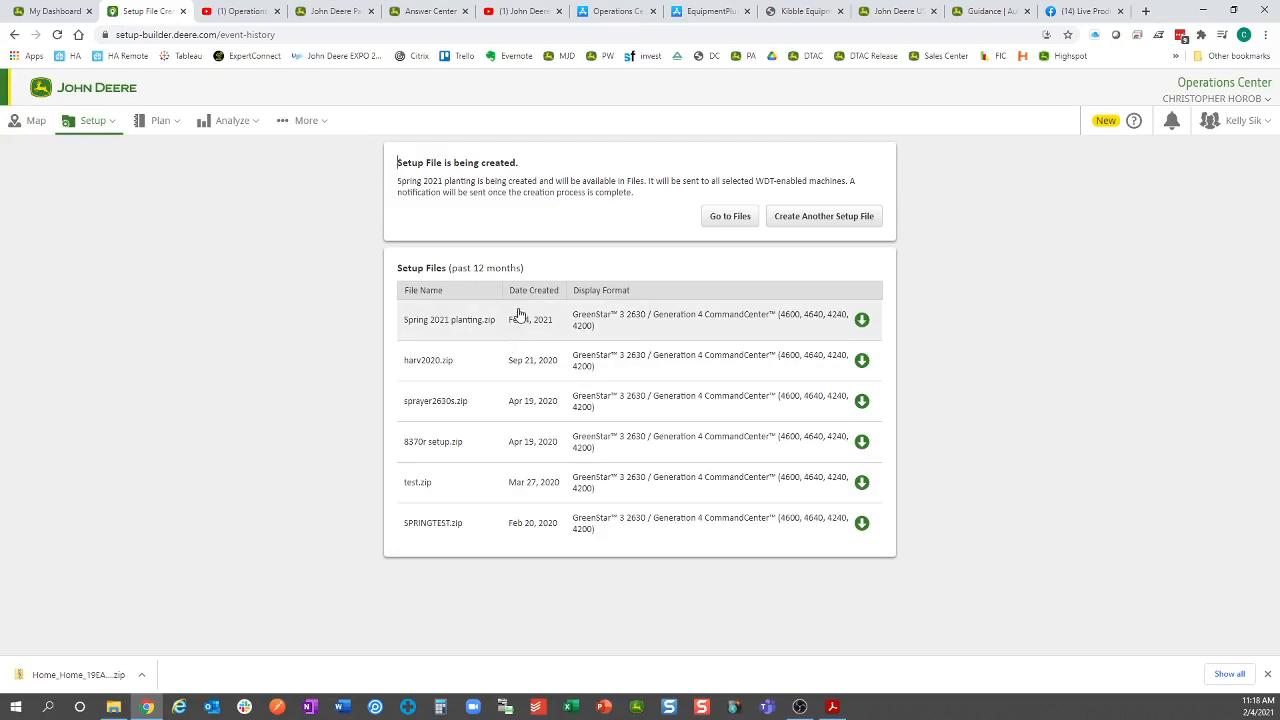
click(863, 322)
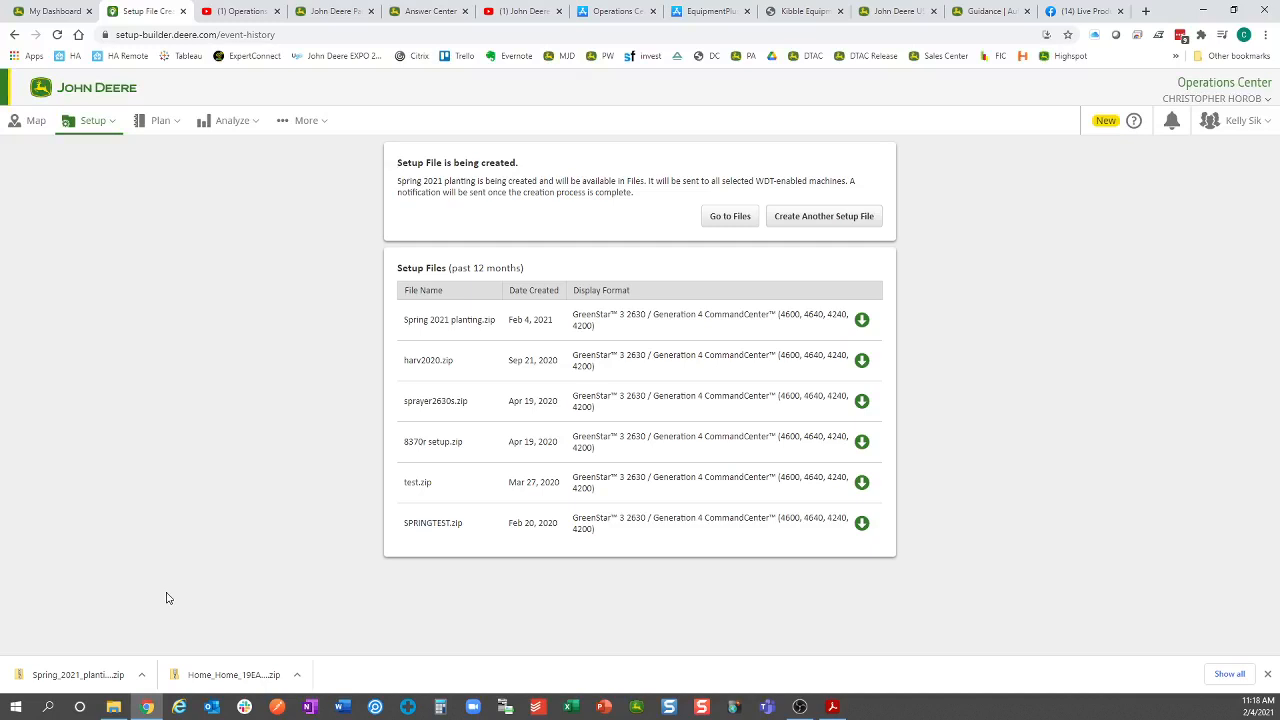
Step: Go to Work Planner's seeding work for the 2021 season and start a new seeding plan
click(162, 122)
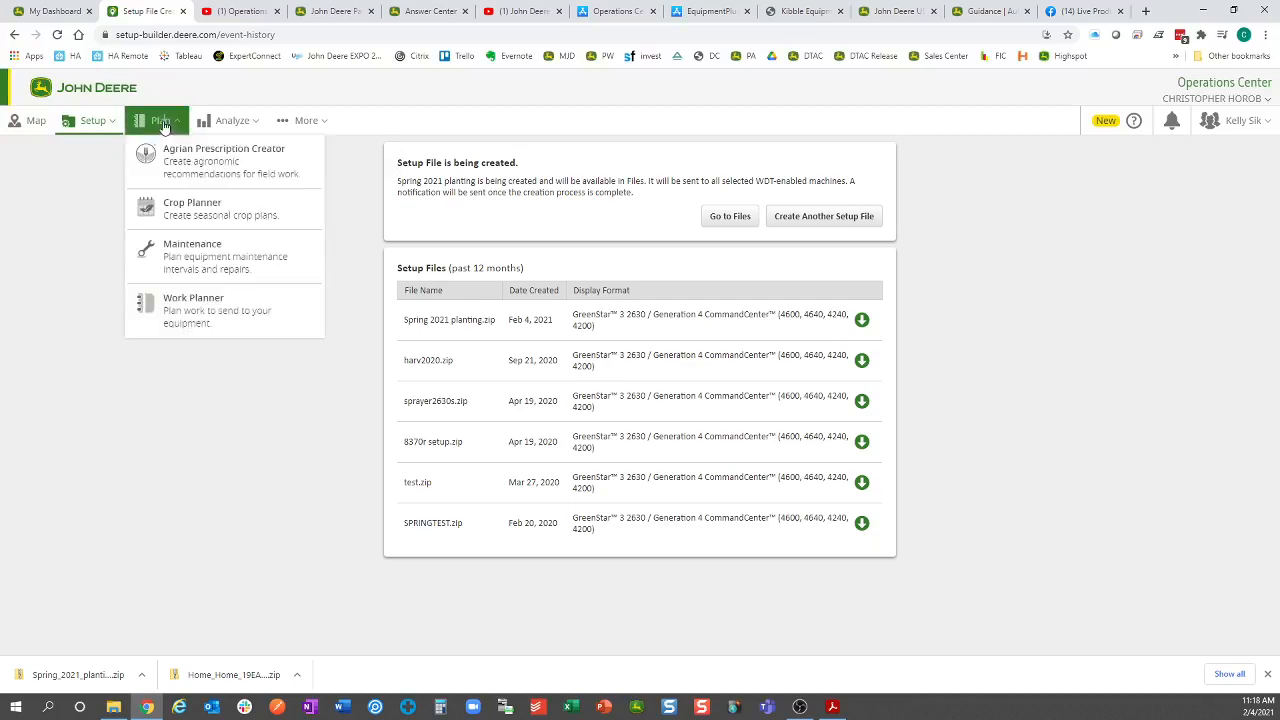
click(191, 313)
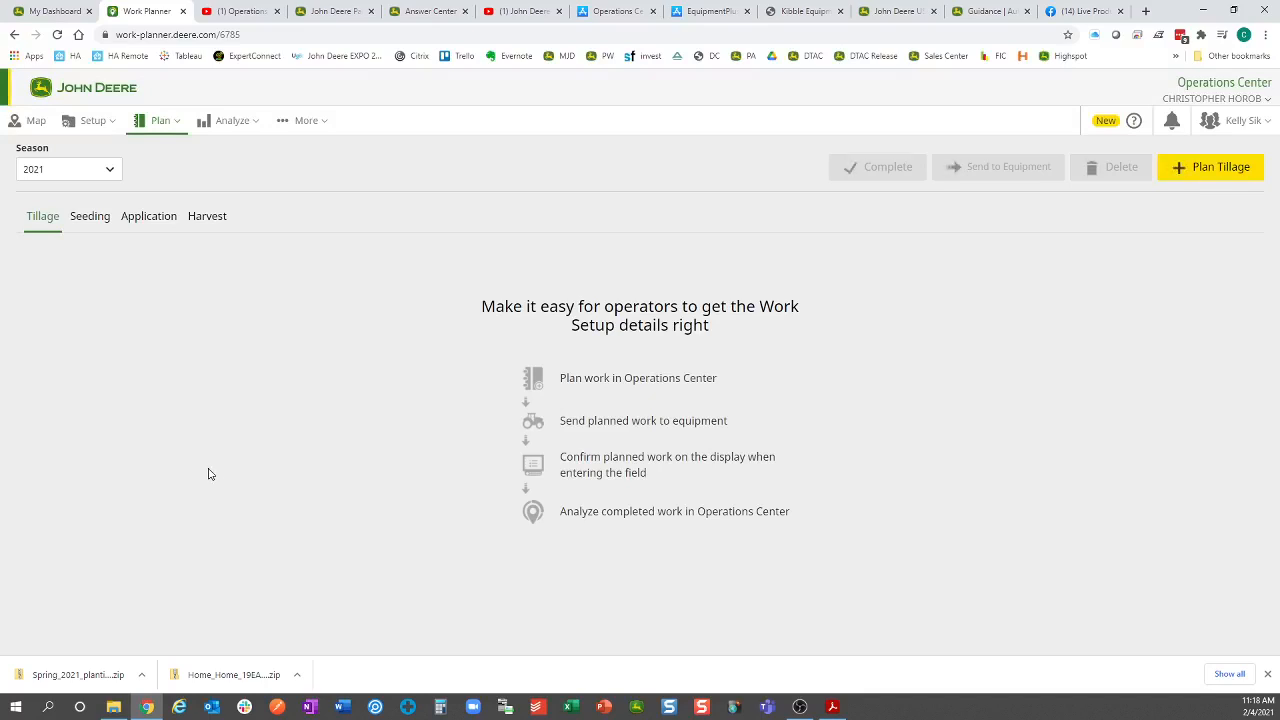
click(91, 221)
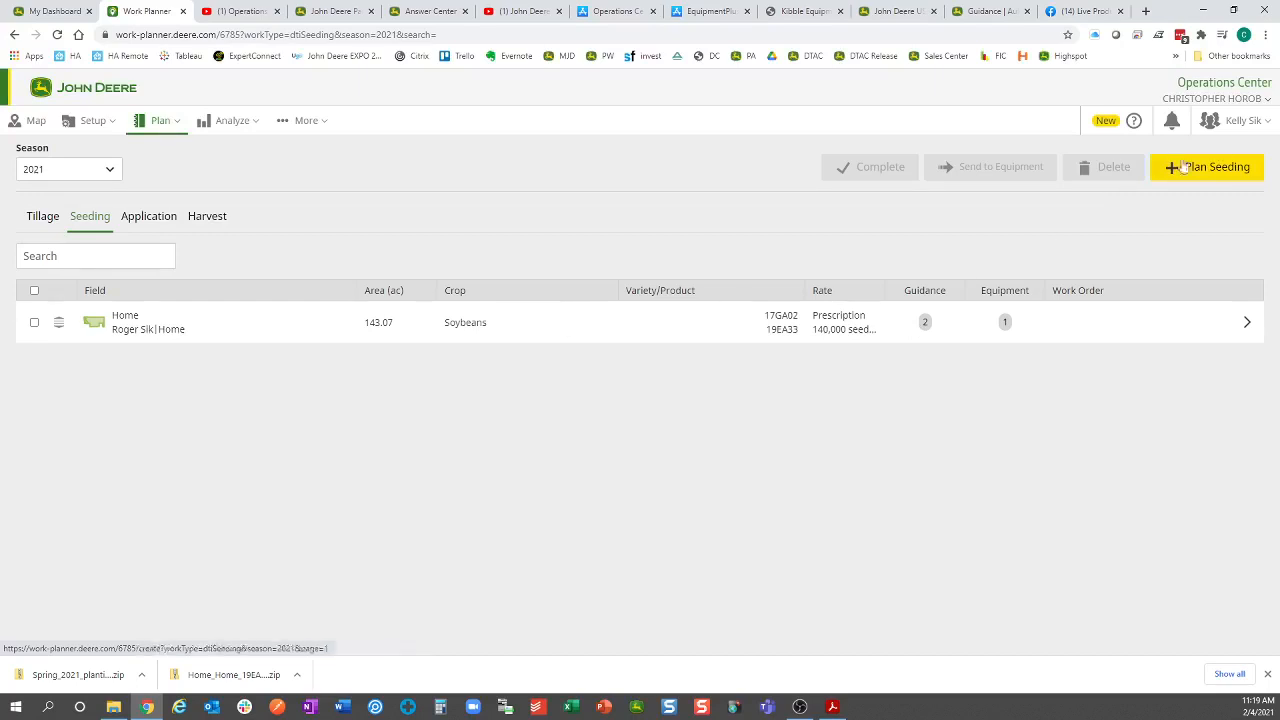
click(1224, 165)
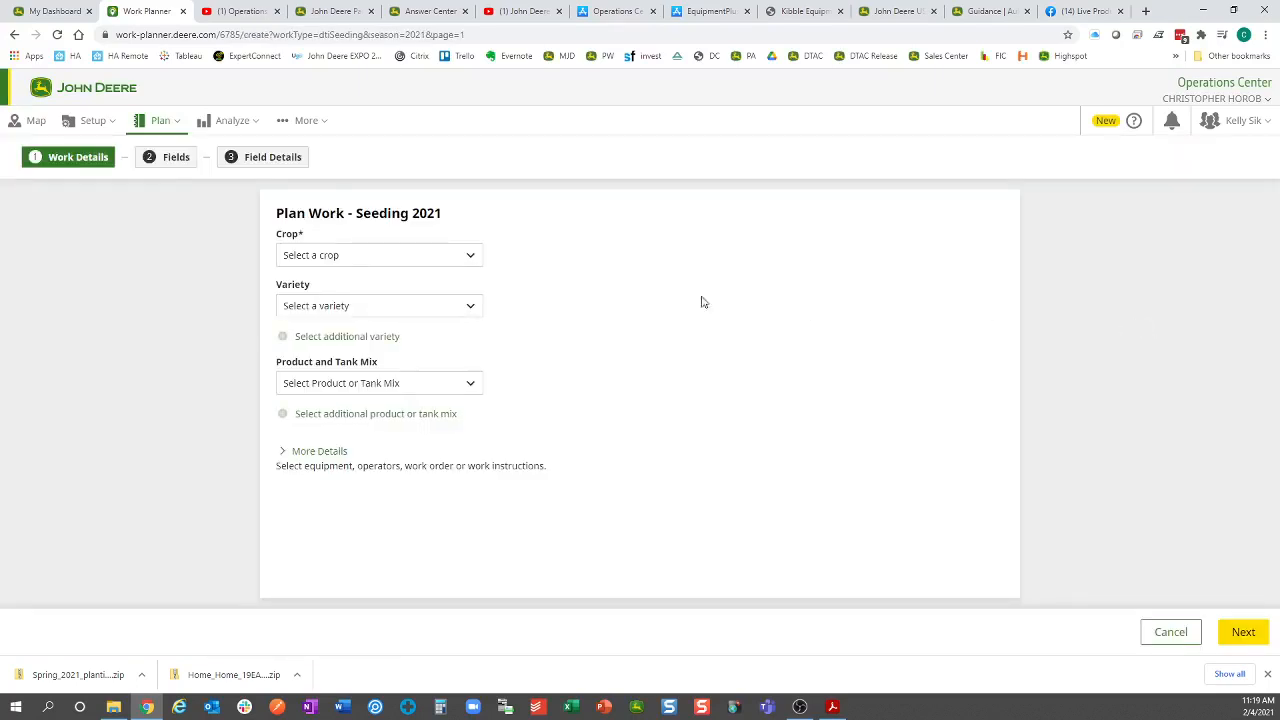
Step: Set the seeding plan's crop to Soybeans and assign the two varieties 17GA02 and 19EA33
click(456, 258)
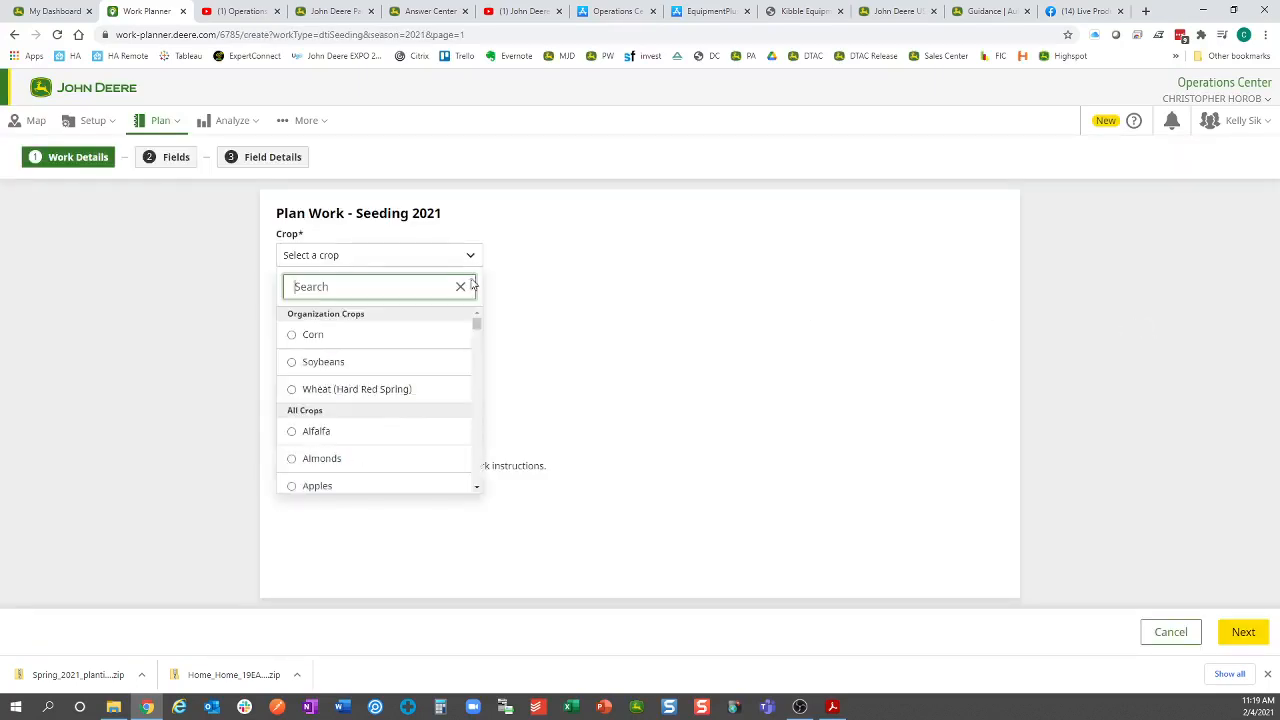
click(323, 362)
click(418, 307)
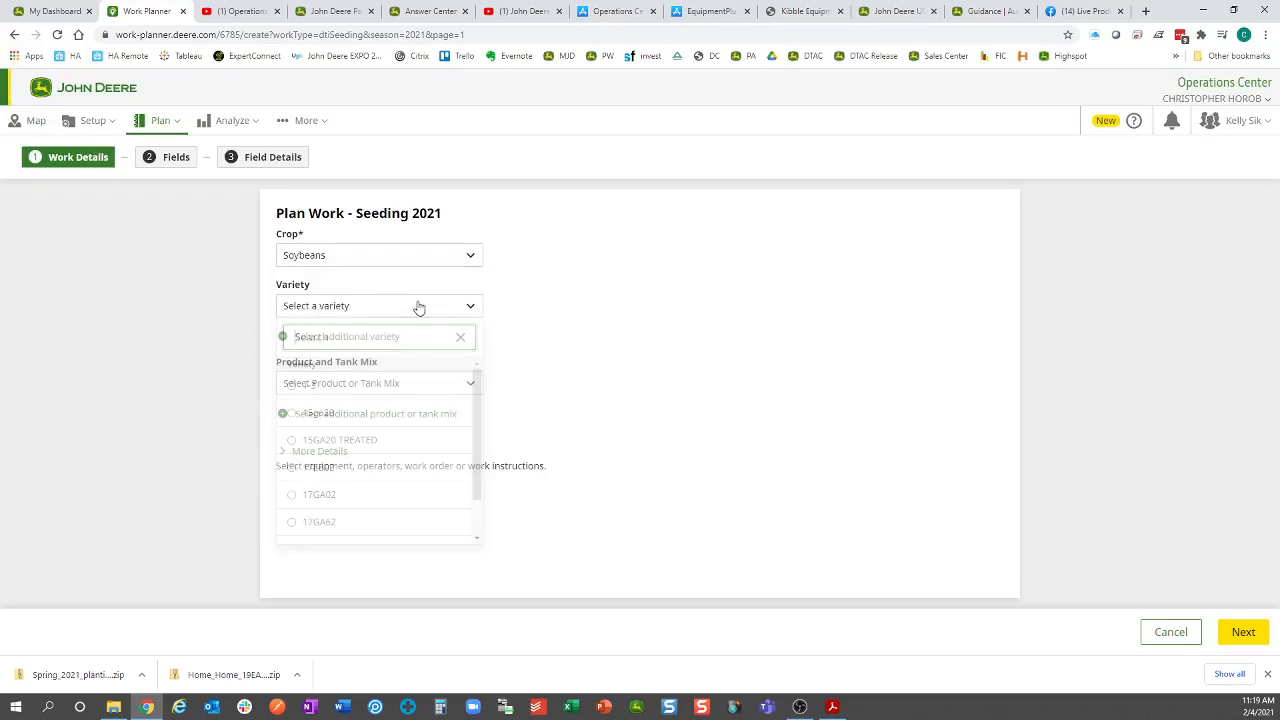
click(362, 496)
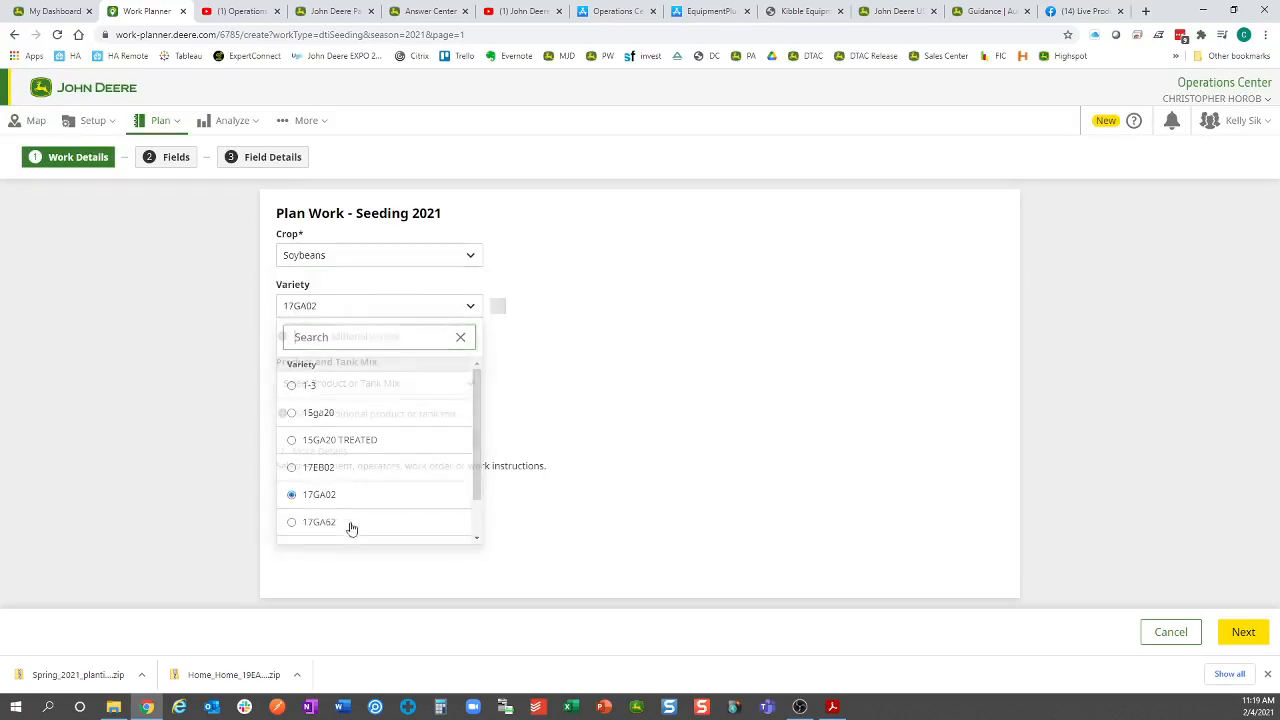
click(375, 340)
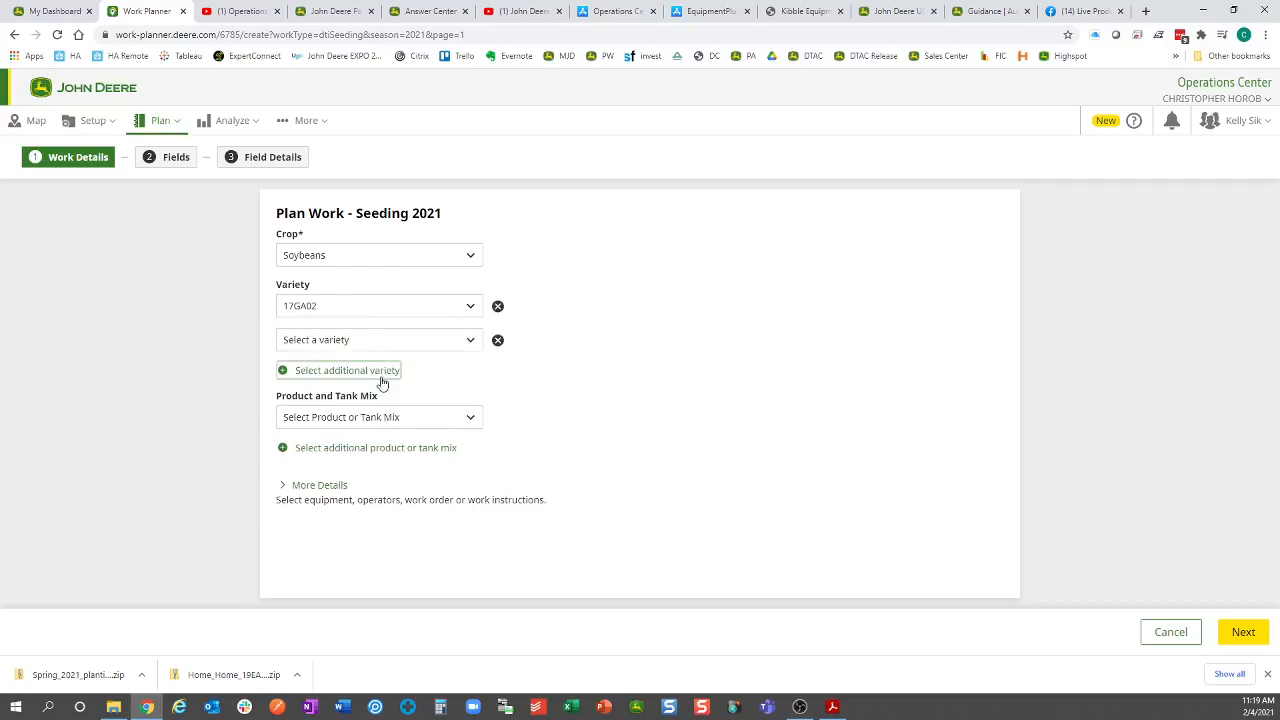
click(350, 342)
scroll(350, 475, down, 3)
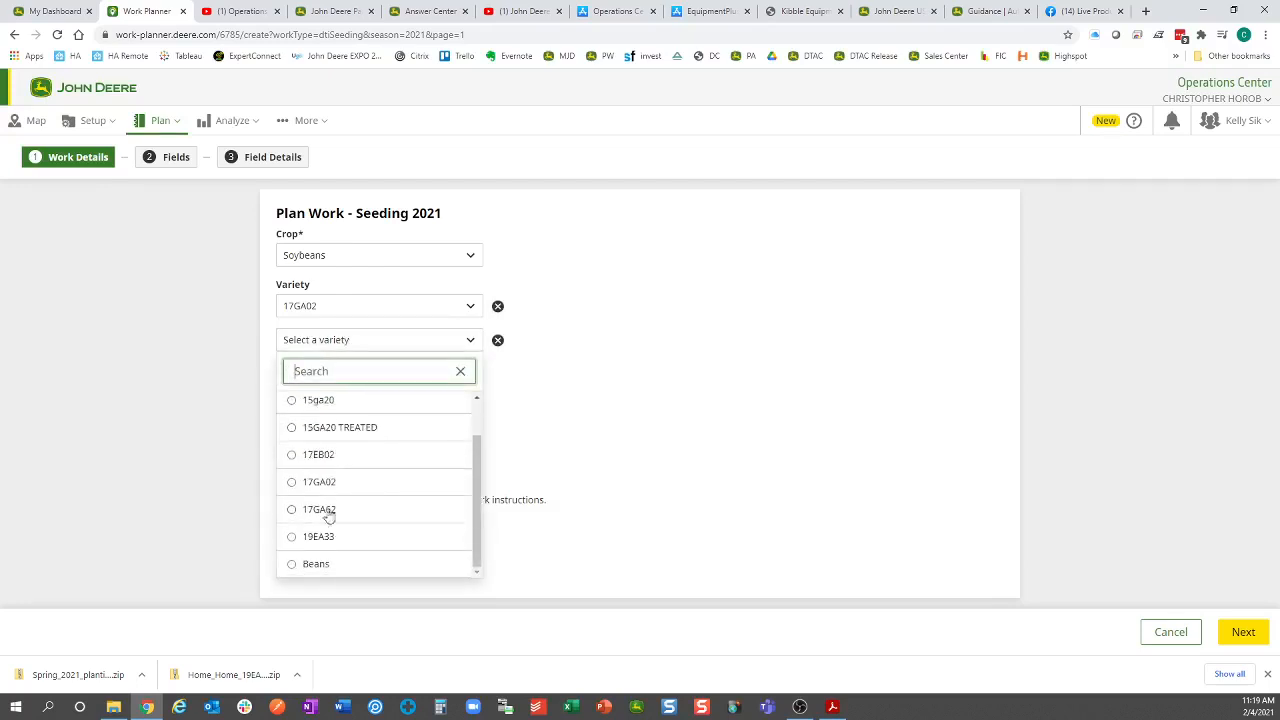
click(326, 534)
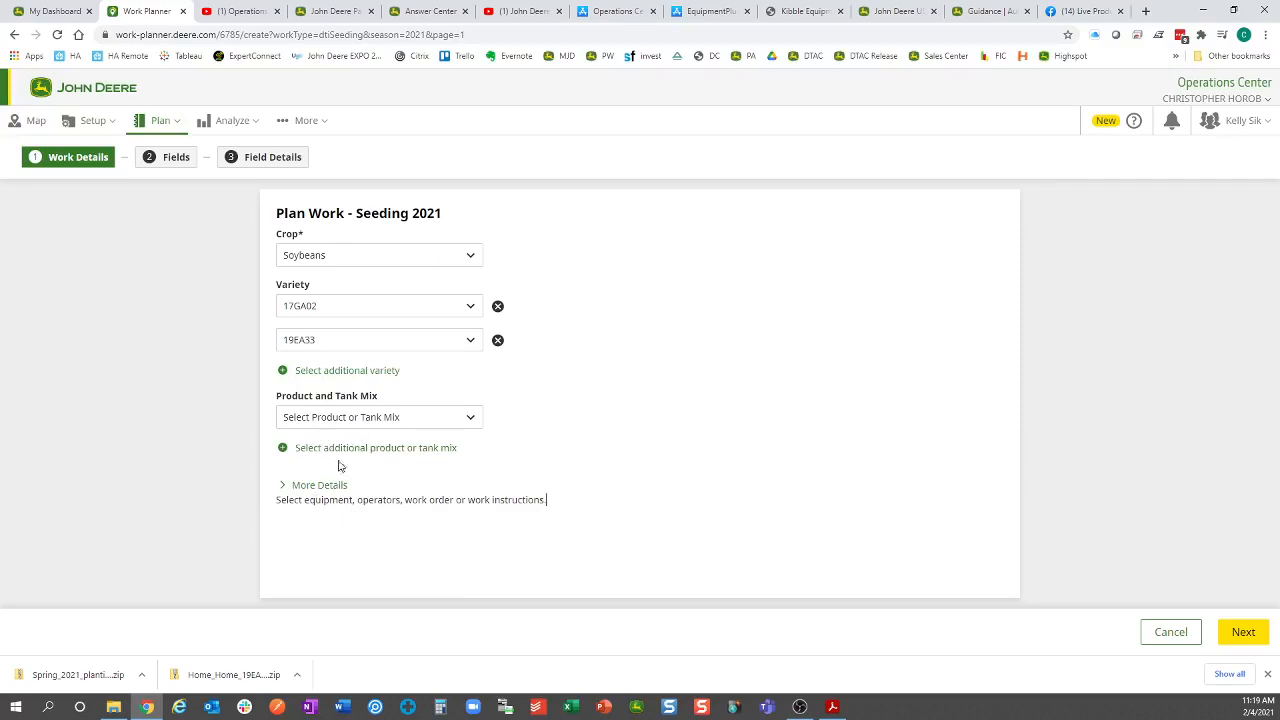
Step: Assign the 8370RT tractor, the DB60 implement and the first listed operator to the seeding plan
click(312, 485)
scroll(340, 480, down, 2)
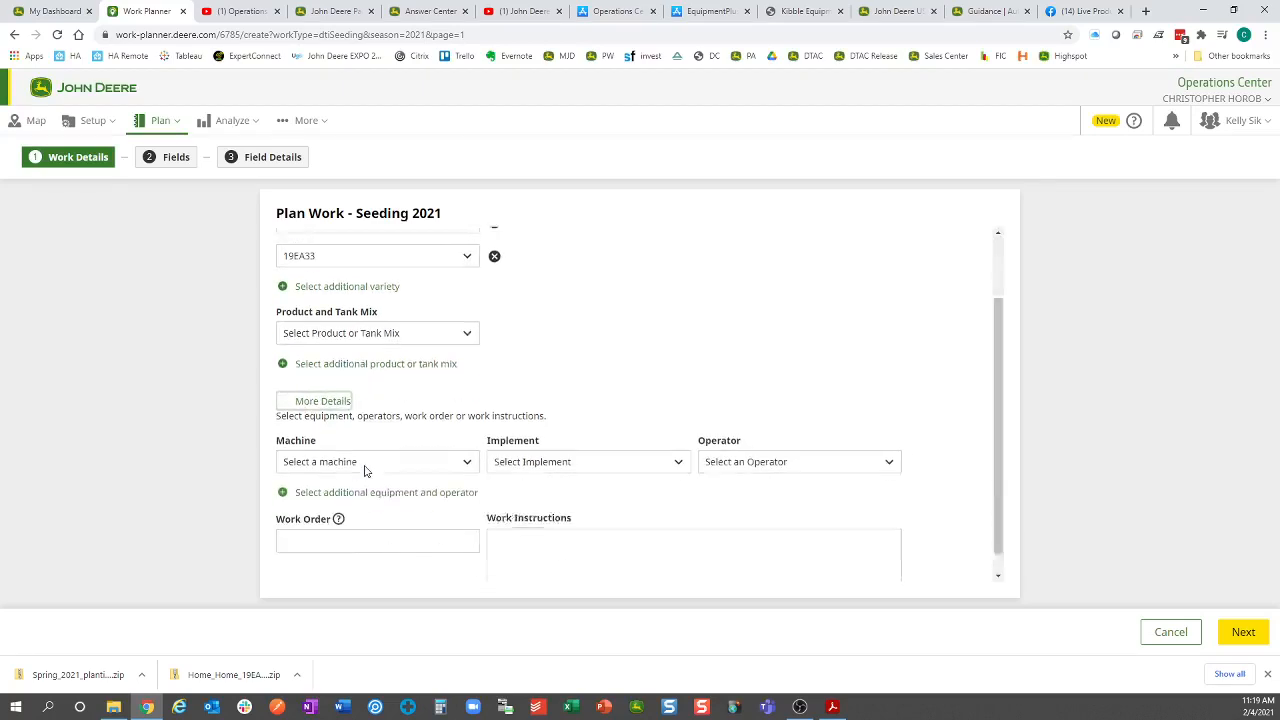
click(382, 442)
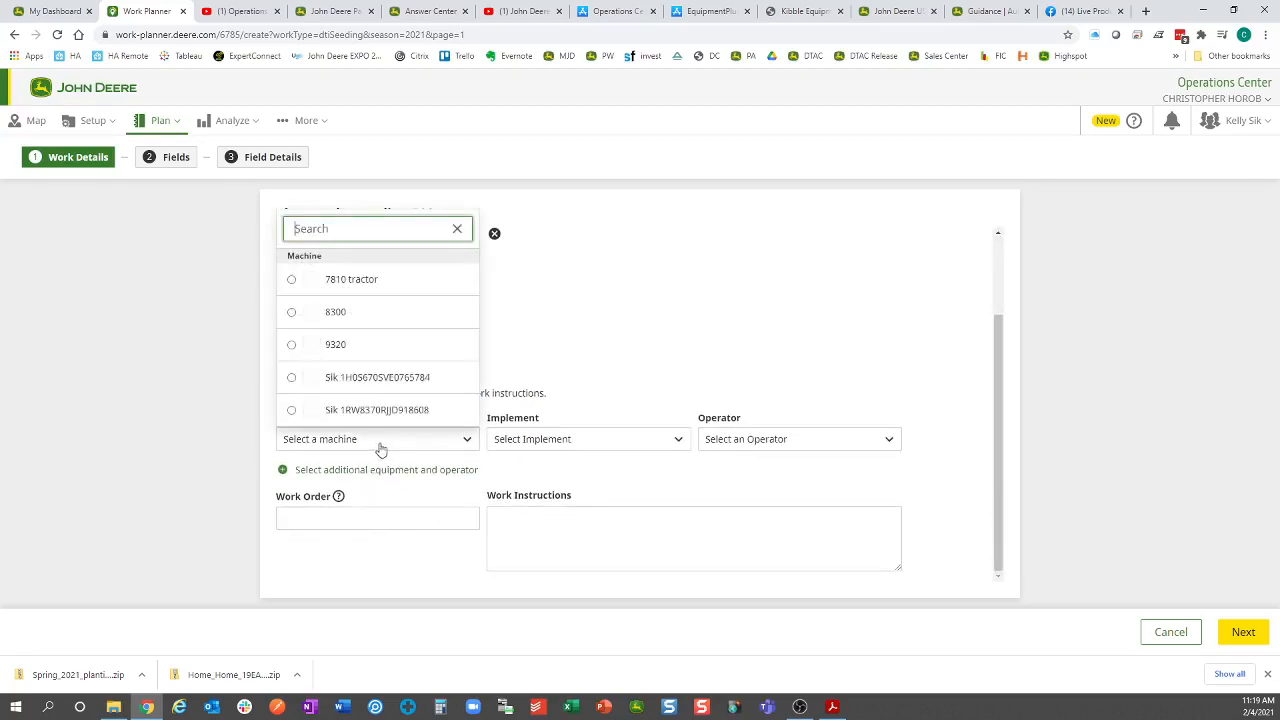
click(347, 413)
click(537, 442)
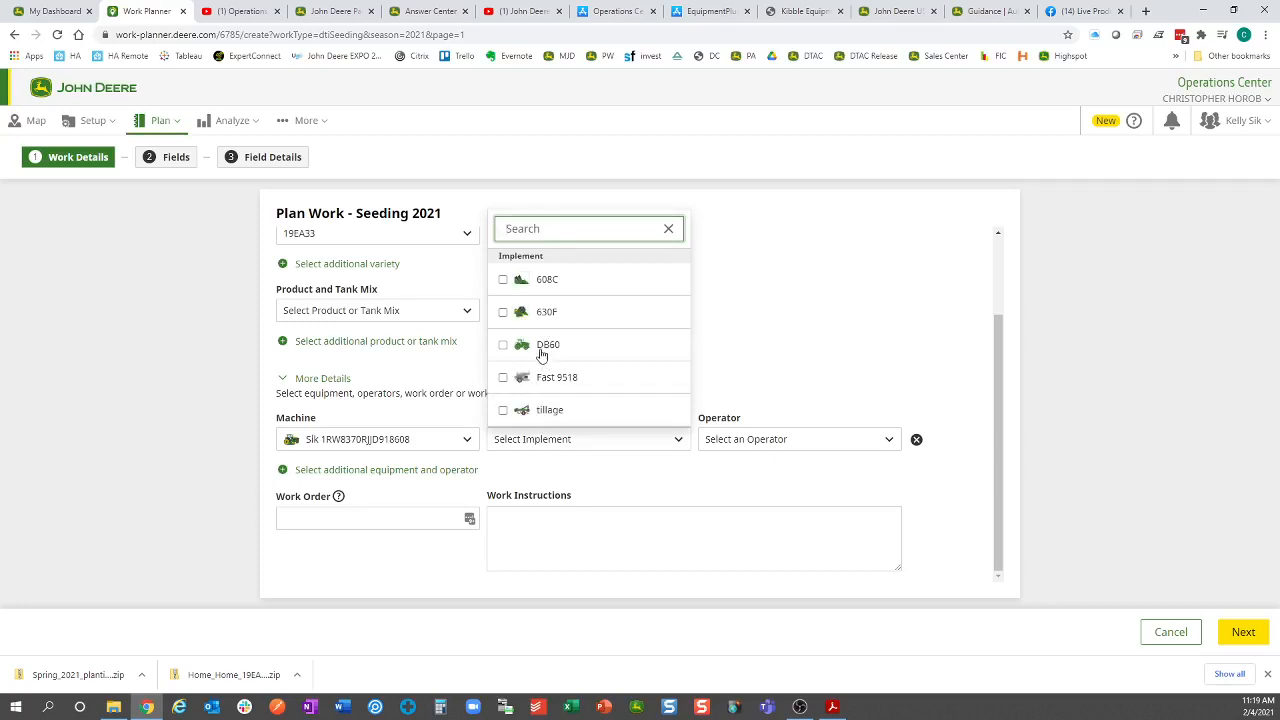
click(541, 350)
click(785, 410)
click(787, 440)
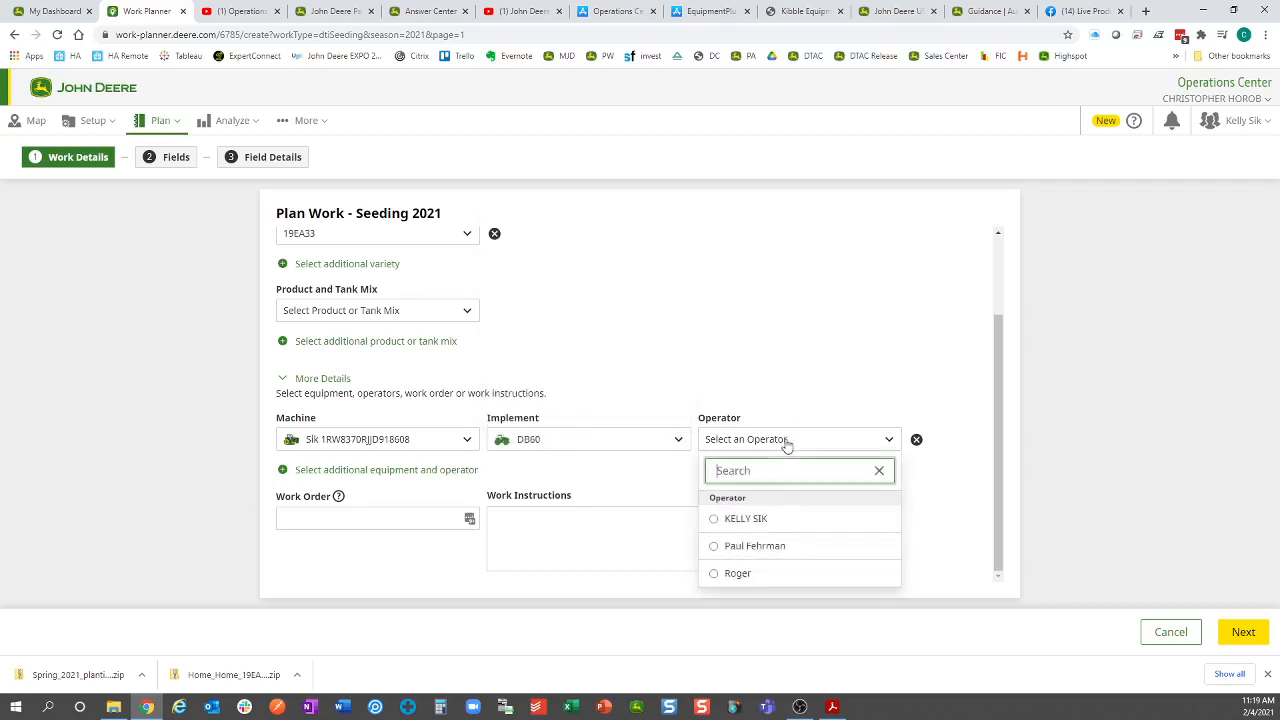
click(747, 520)
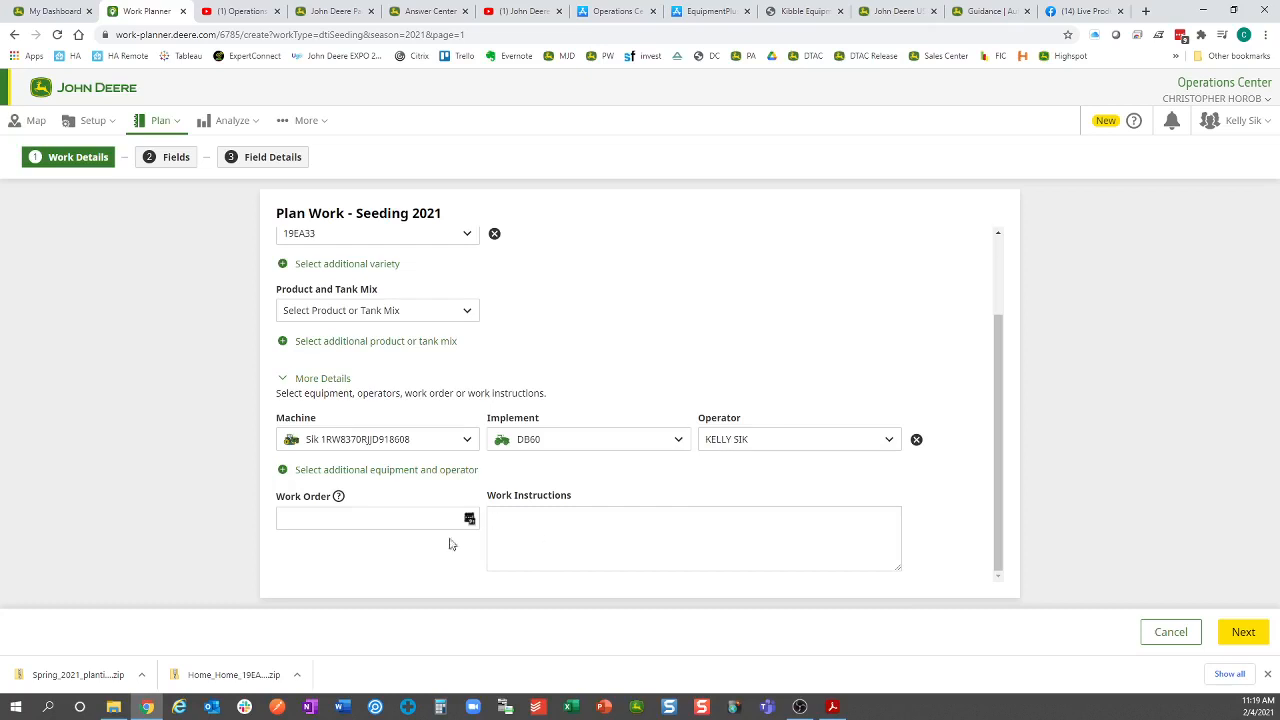
Step: Look at the seeding plan's Work Order and Work Instructions fields without entering anything
mouse_move(340, 499)
click(341, 520)
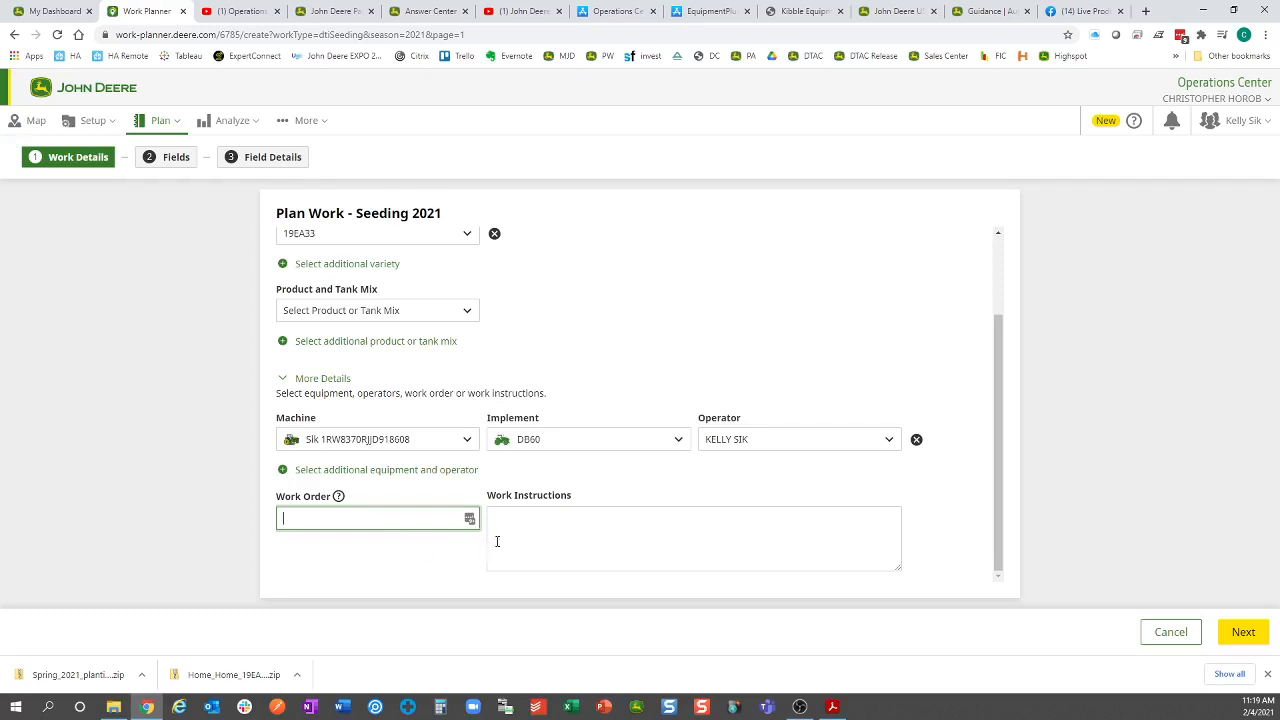
click(489, 500)
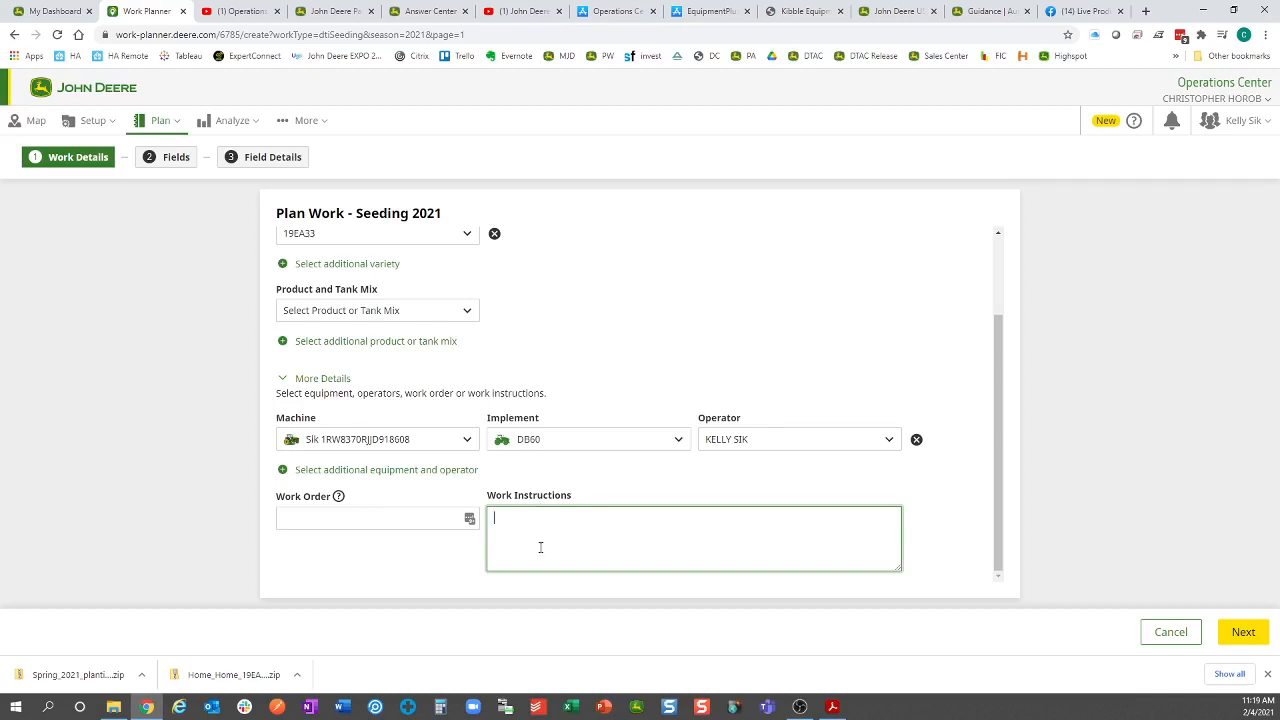
Step: Find fields matching "home", include the 143.07 ac Home field in the seeding plan and continue to its field details
scroll(542, 556, up, 1)
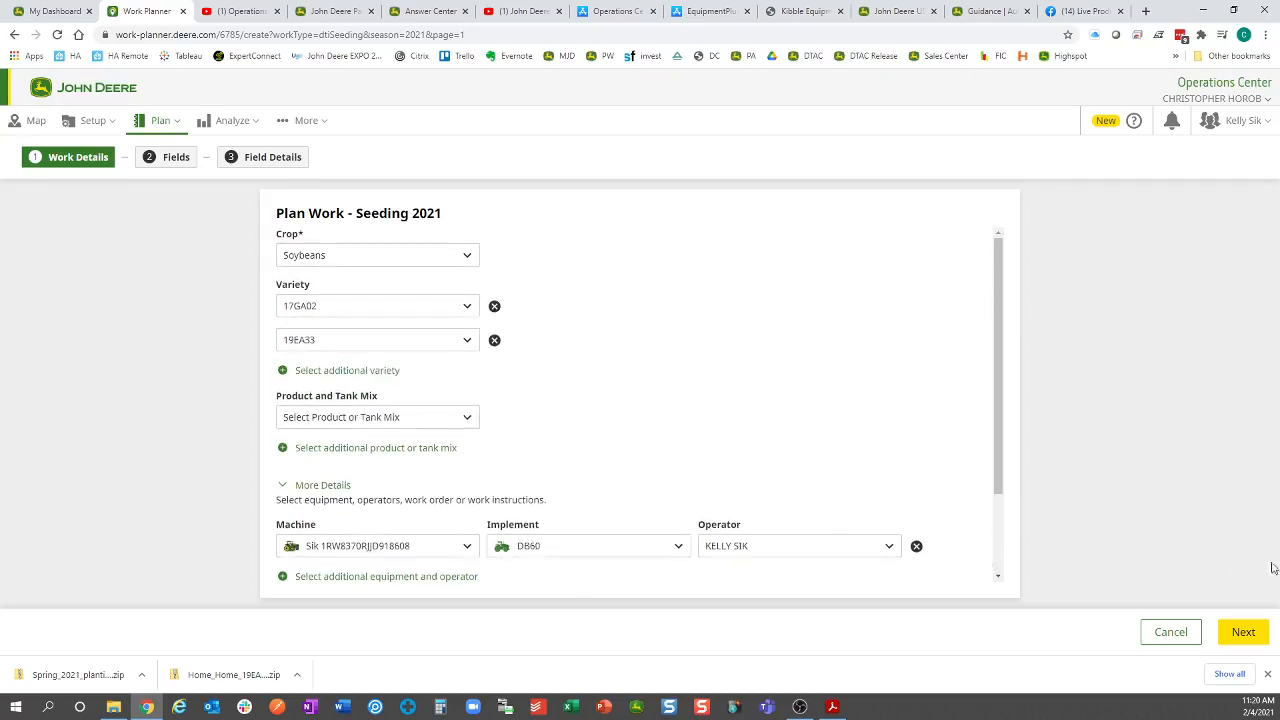
click(1242, 631)
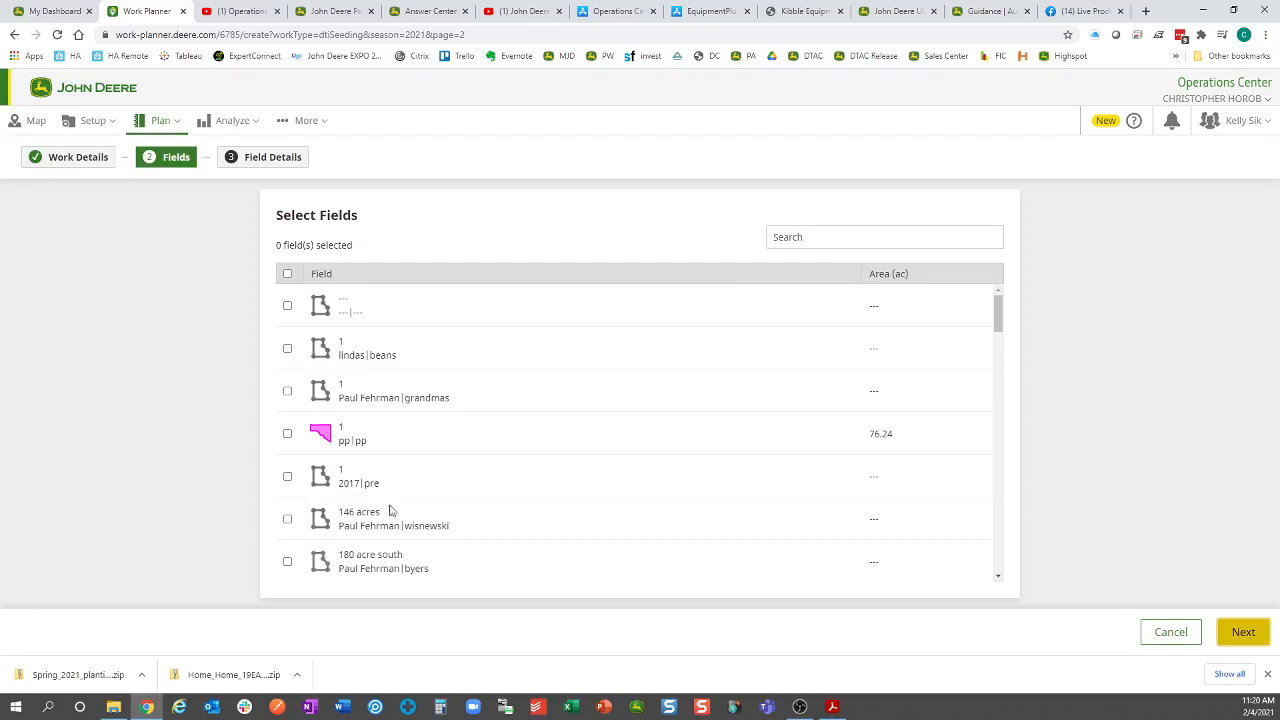
click(785, 235)
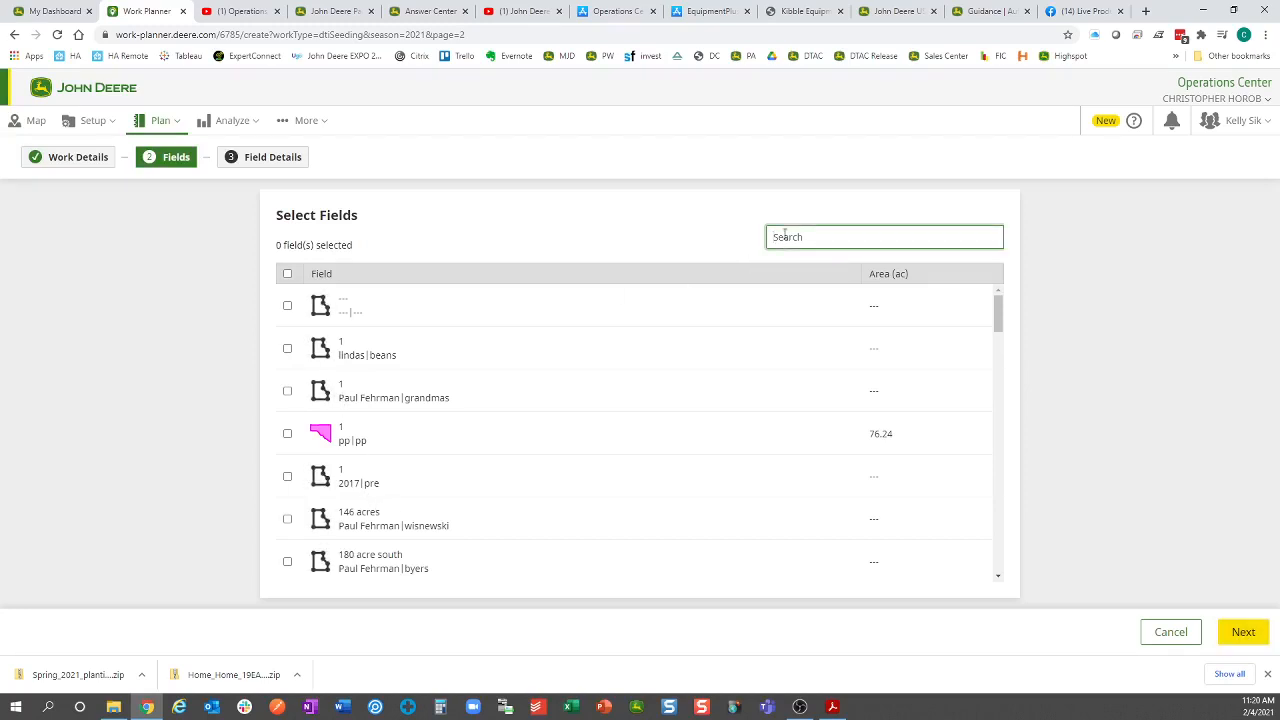
text(home)
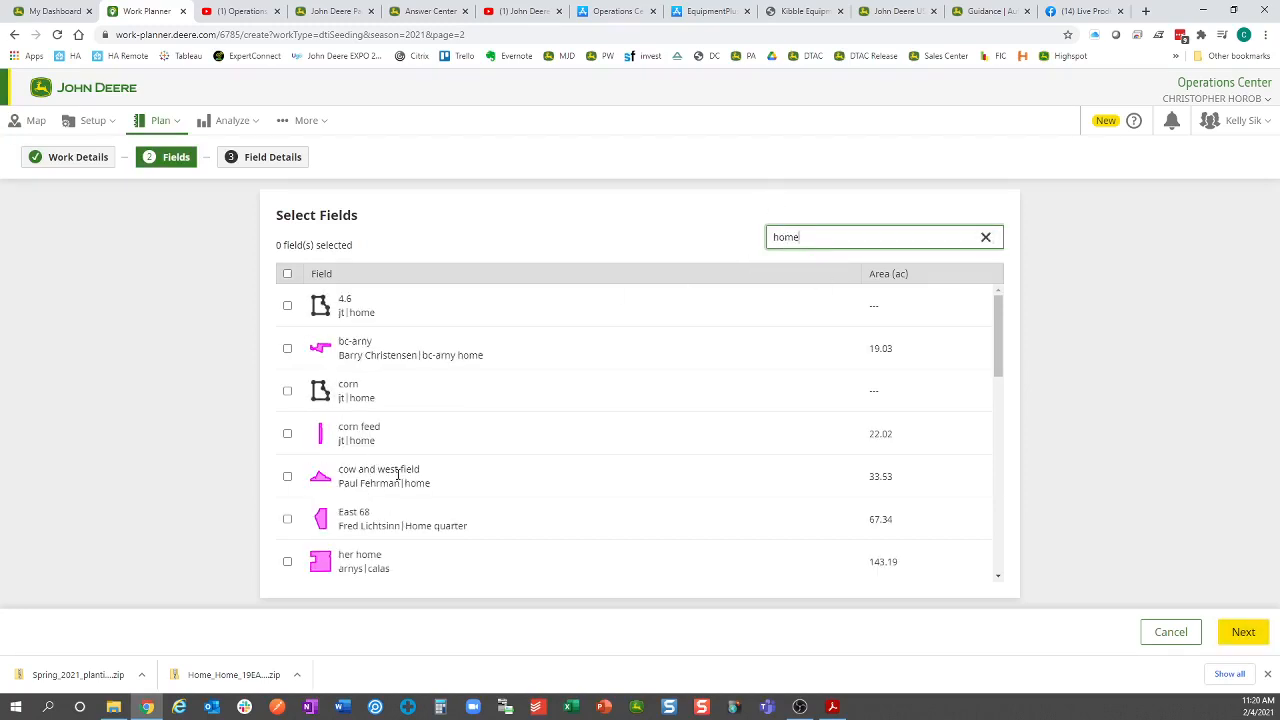
scroll(400, 467, down, 2)
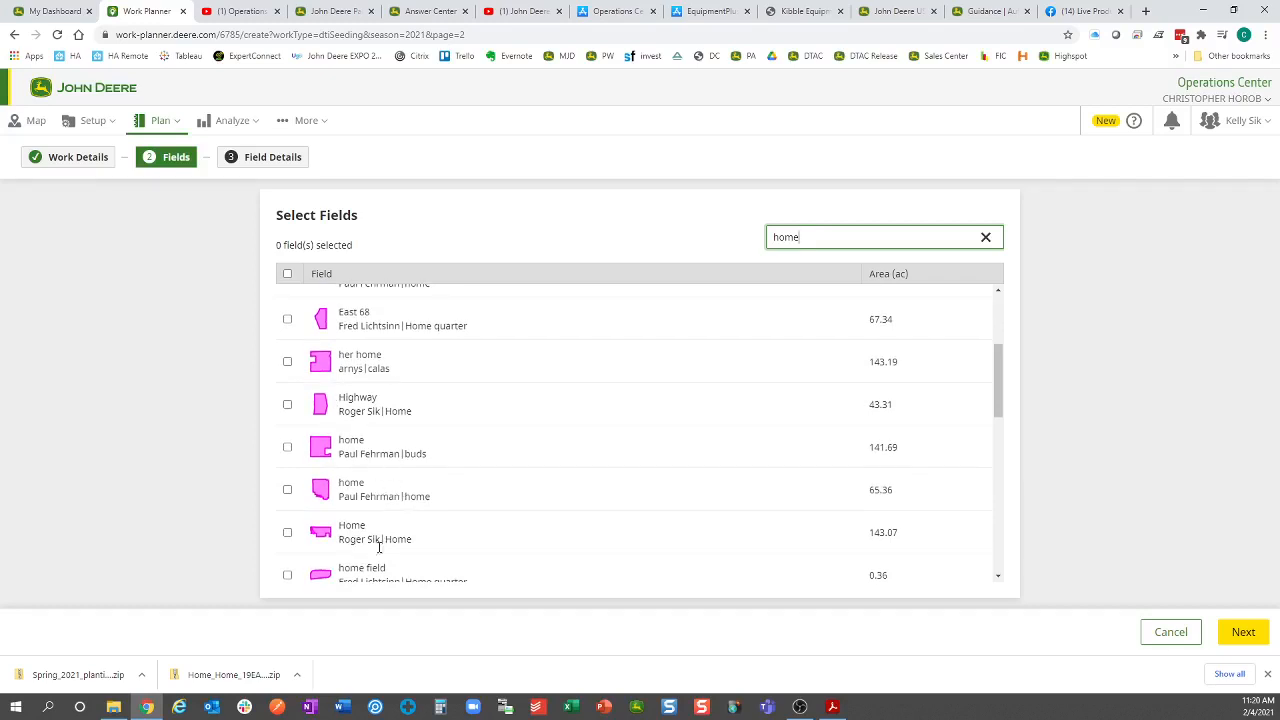
click(289, 536)
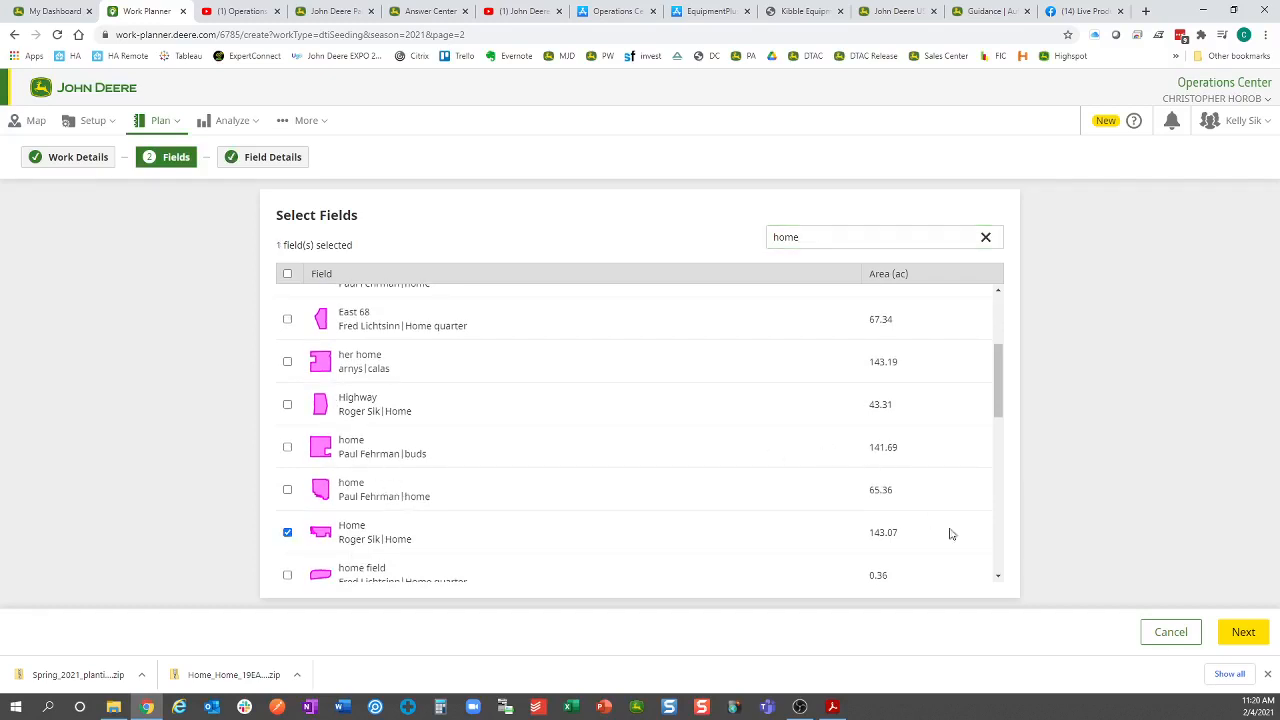
click(1250, 632)
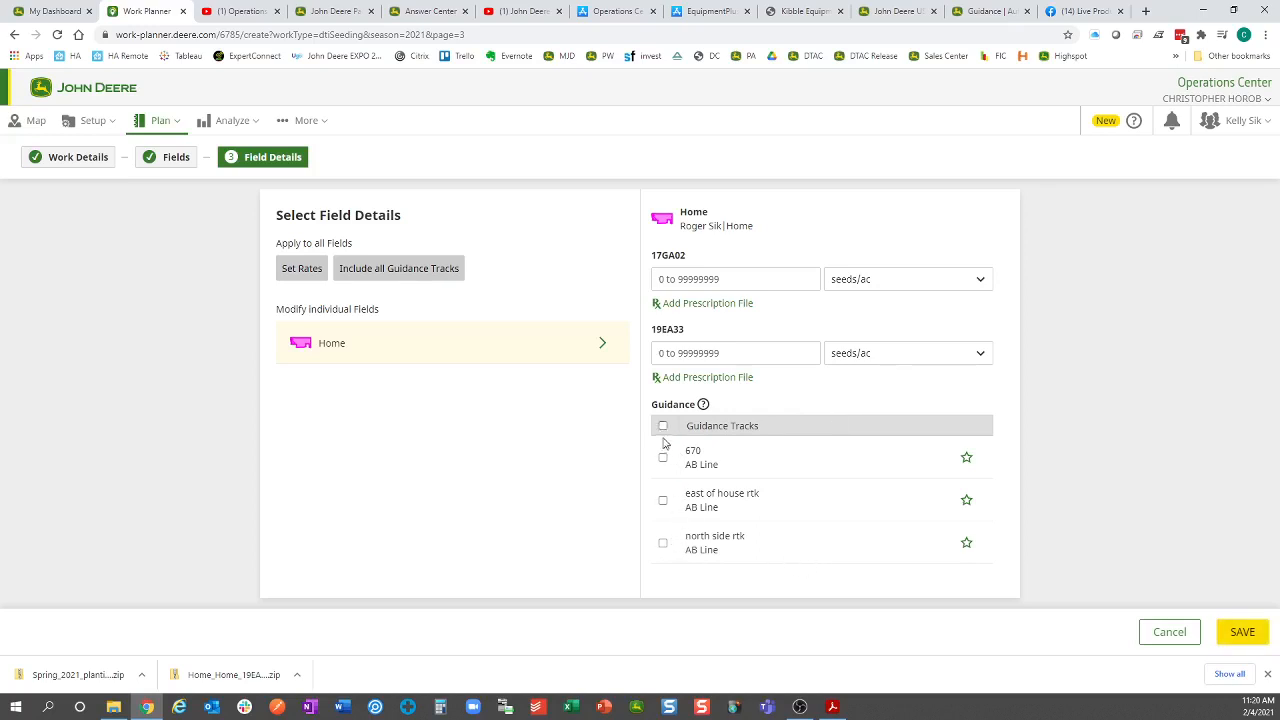
Step: Include the guidance tracks east of house rtk and north side rtk for the Home field, with east of house rtk as the favorite
click(664, 501)
click(663, 543)
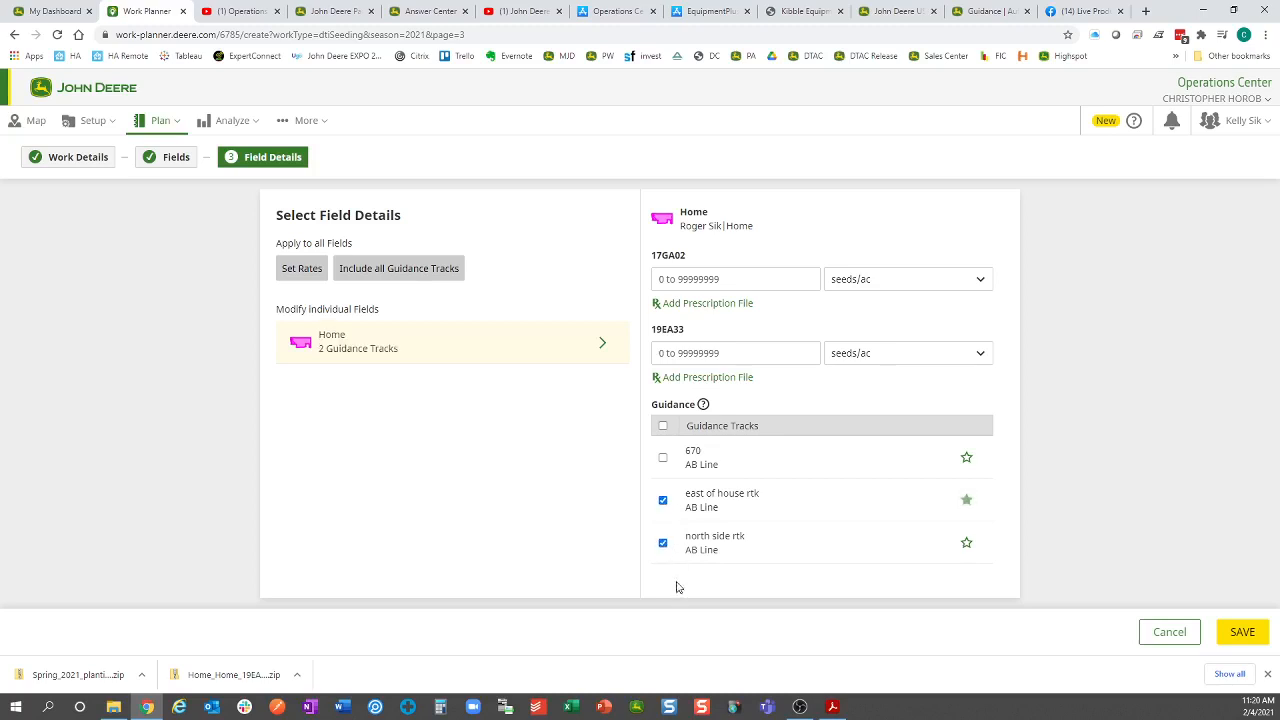
click(966, 543)
click(967, 501)
triple_click(553, 295)
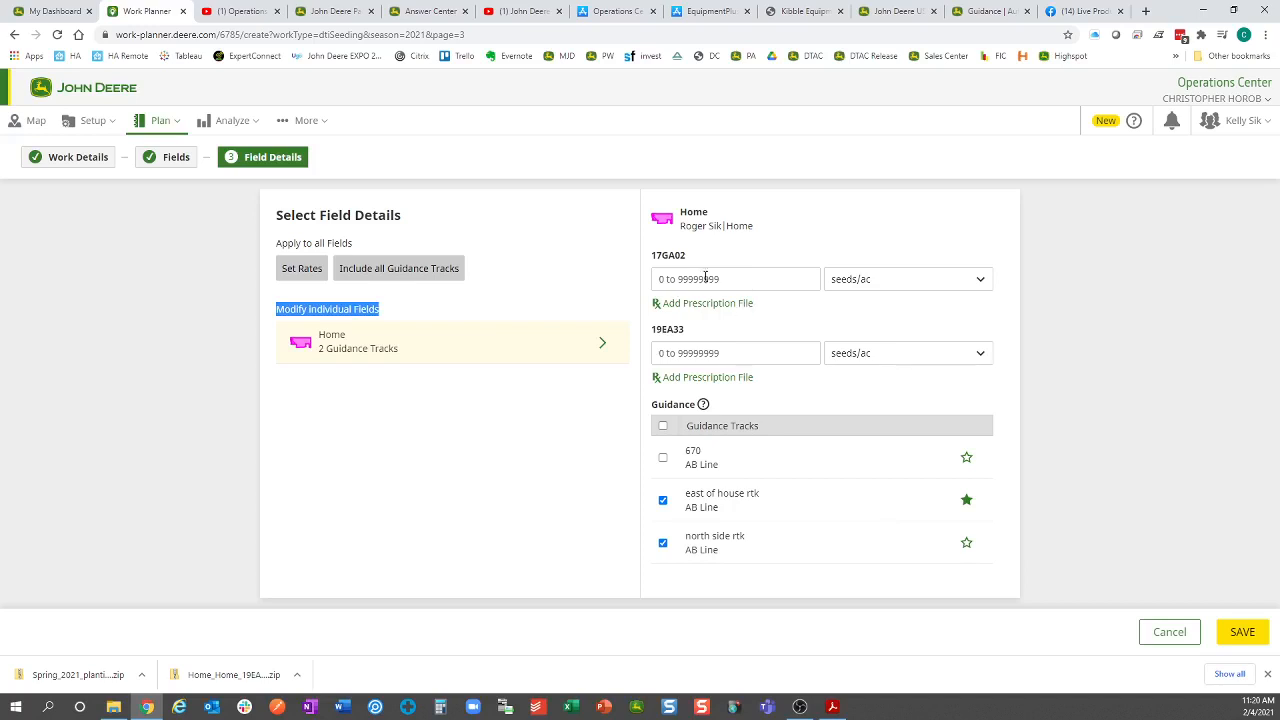
Step: Assign the second listed Home_Home_17GA02.zip prescription to variety 17GA02 on the Home field
click(723, 281)
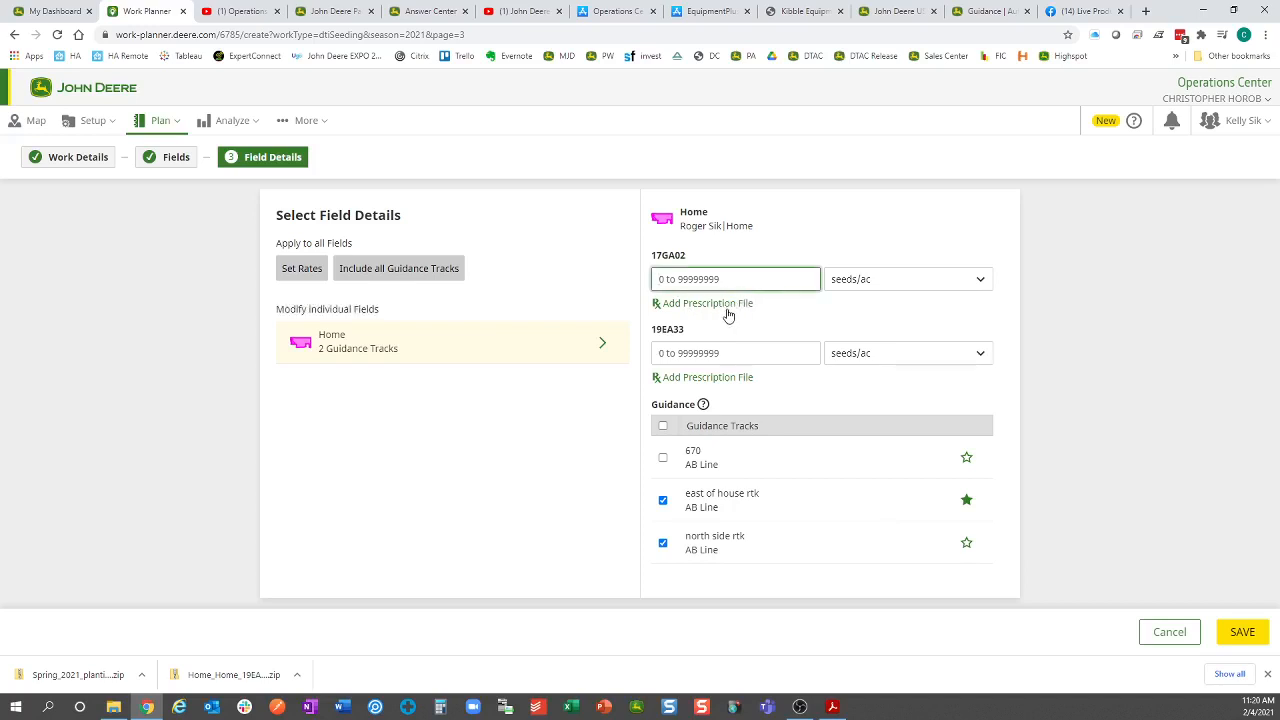
click(728, 313)
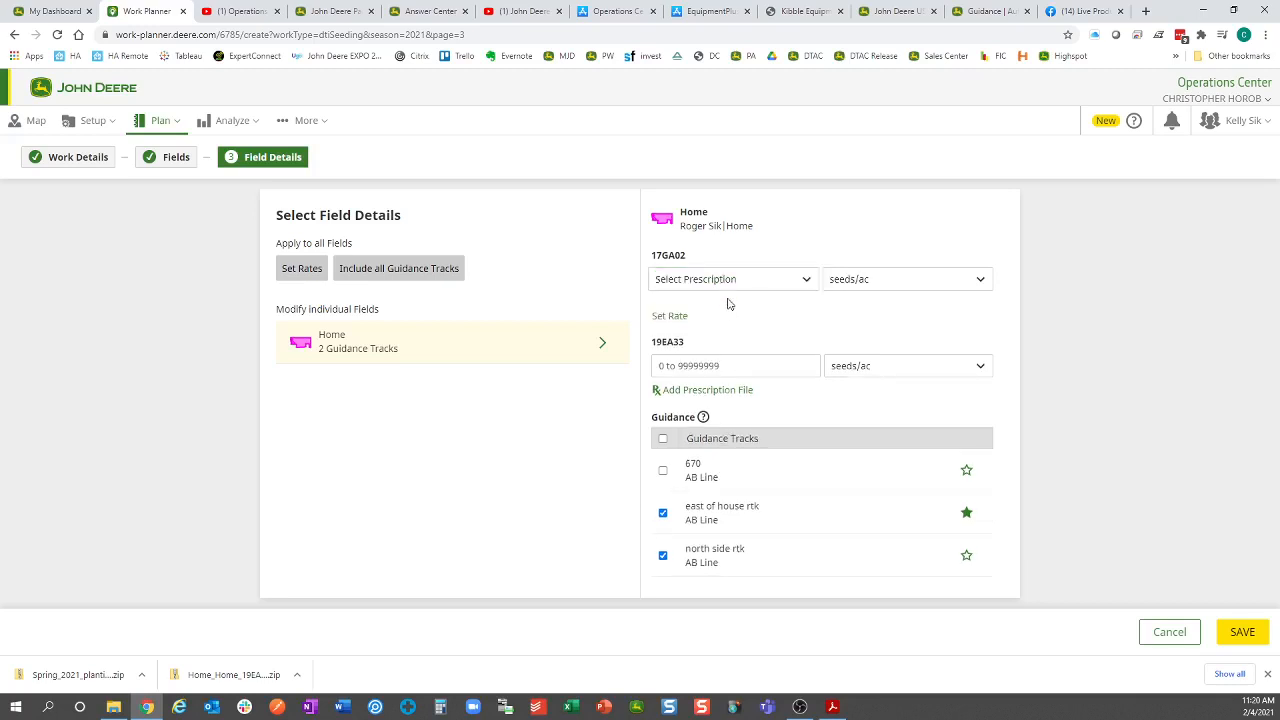
click(731, 284)
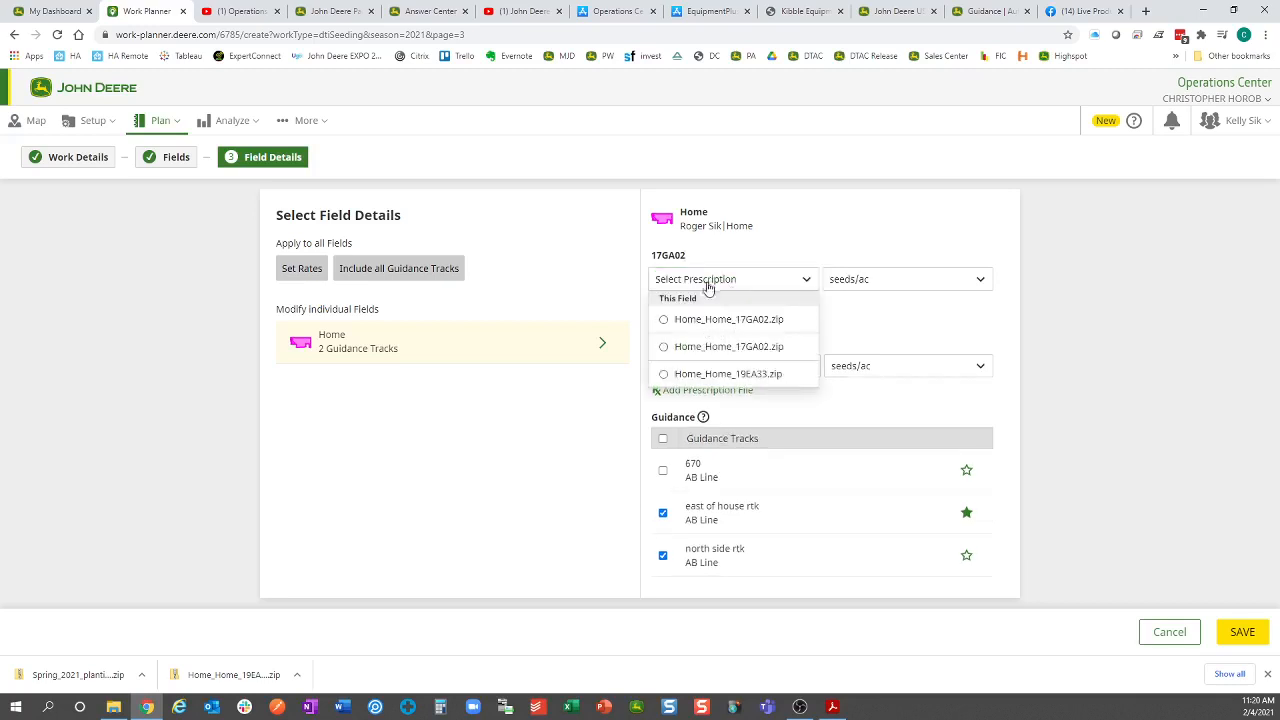
click(680, 348)
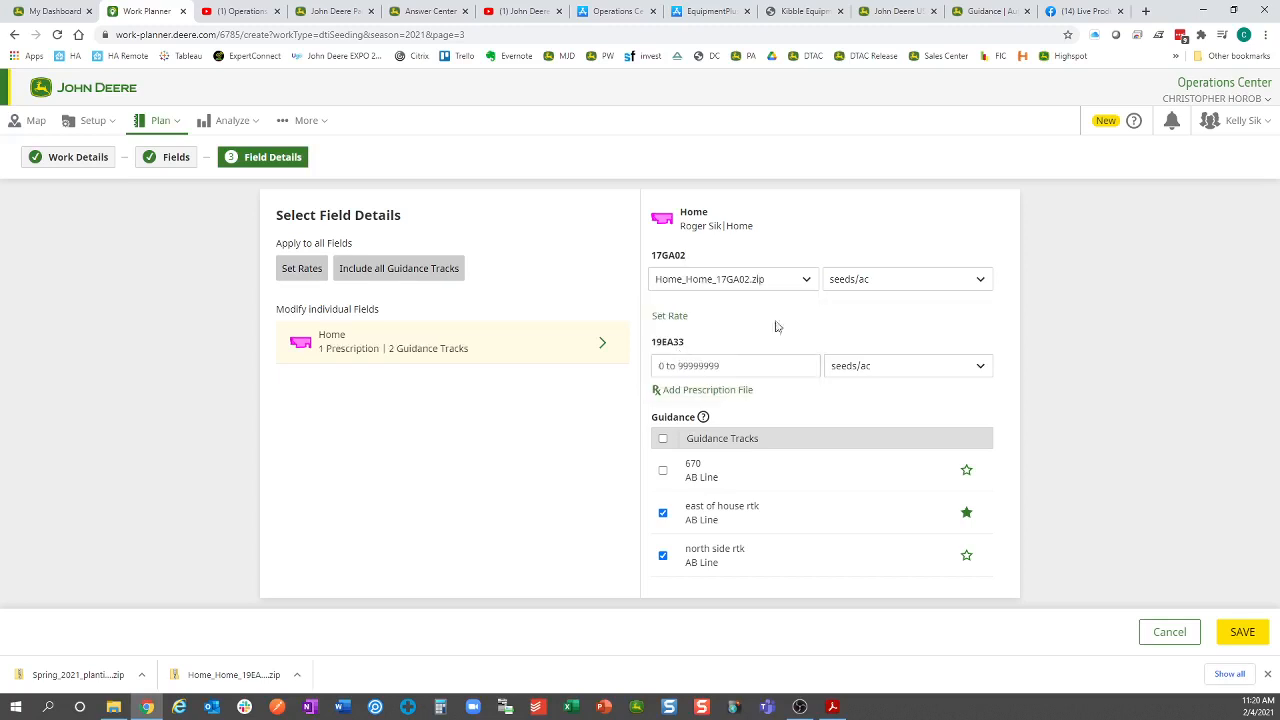
Step: Set variety 19EA33's rate to 140,000 seeds/ac and save the seeding plan
click(708, 362)
text(145)
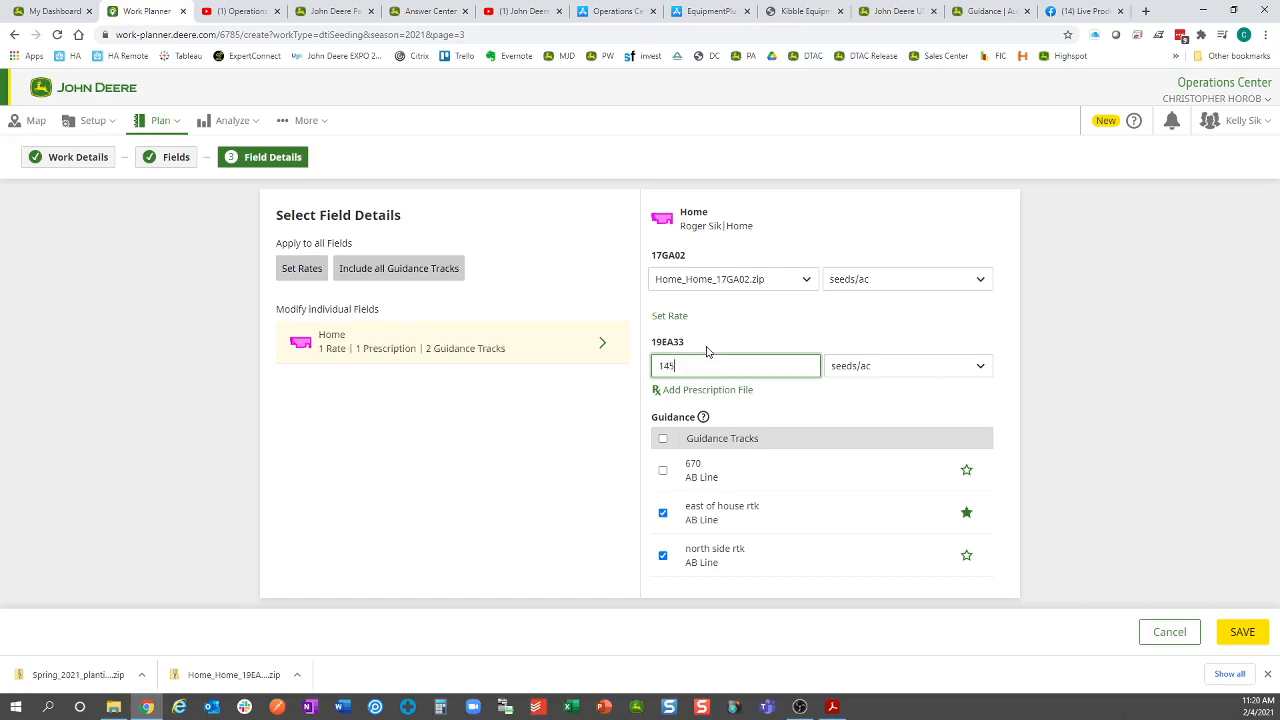
text(000)
click(1229, 641)
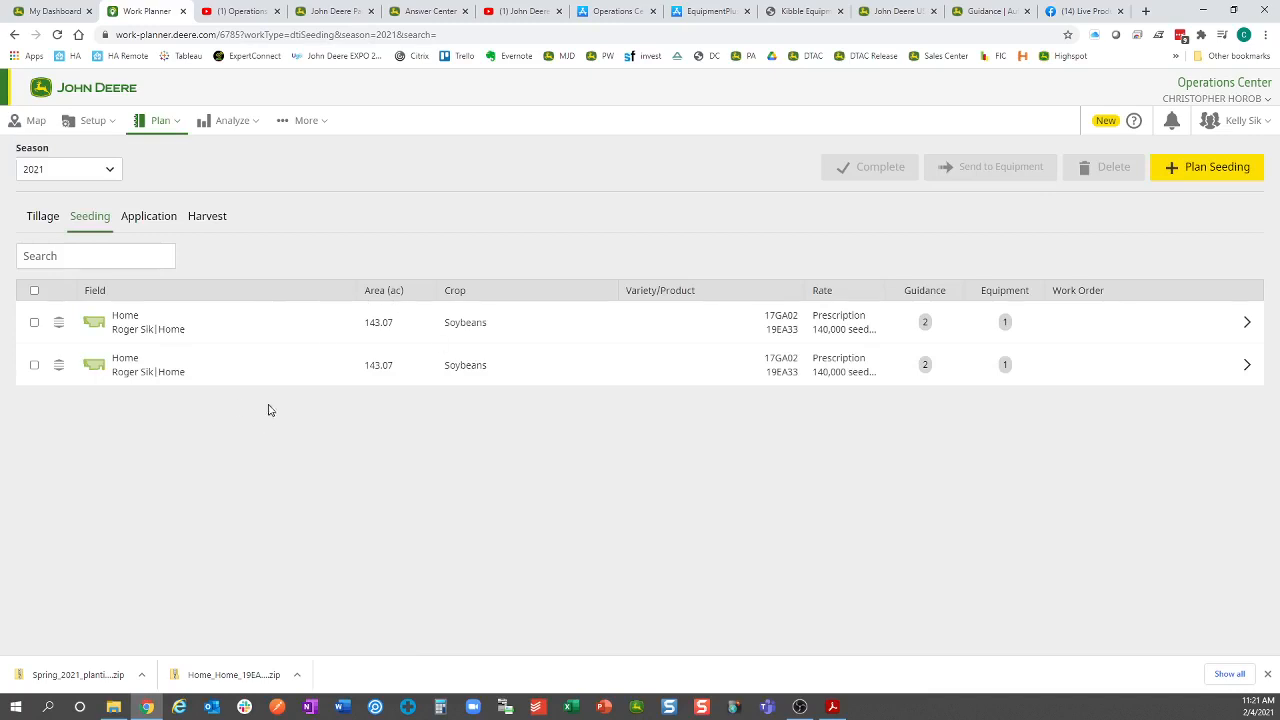
Step: Select the lower Home seeding plan, and look over the help options and the Operations Center how-to video playlist
click(35, 366)
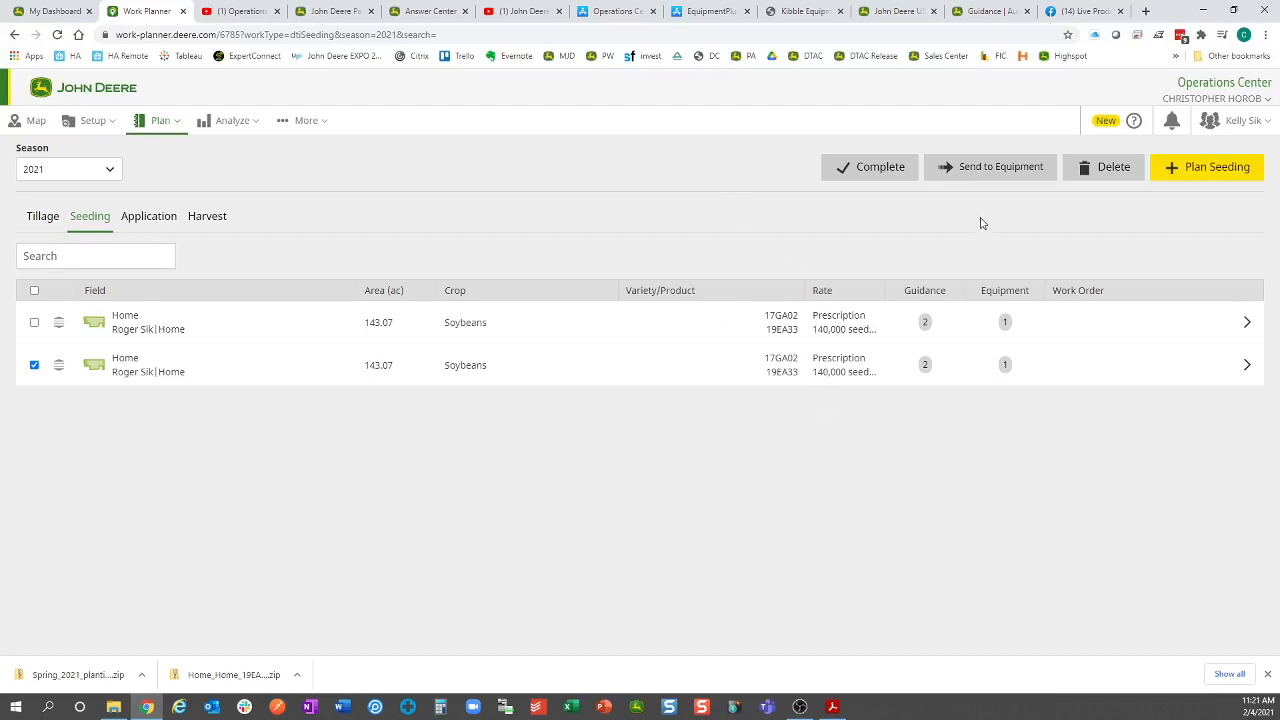
click(1100, 122)
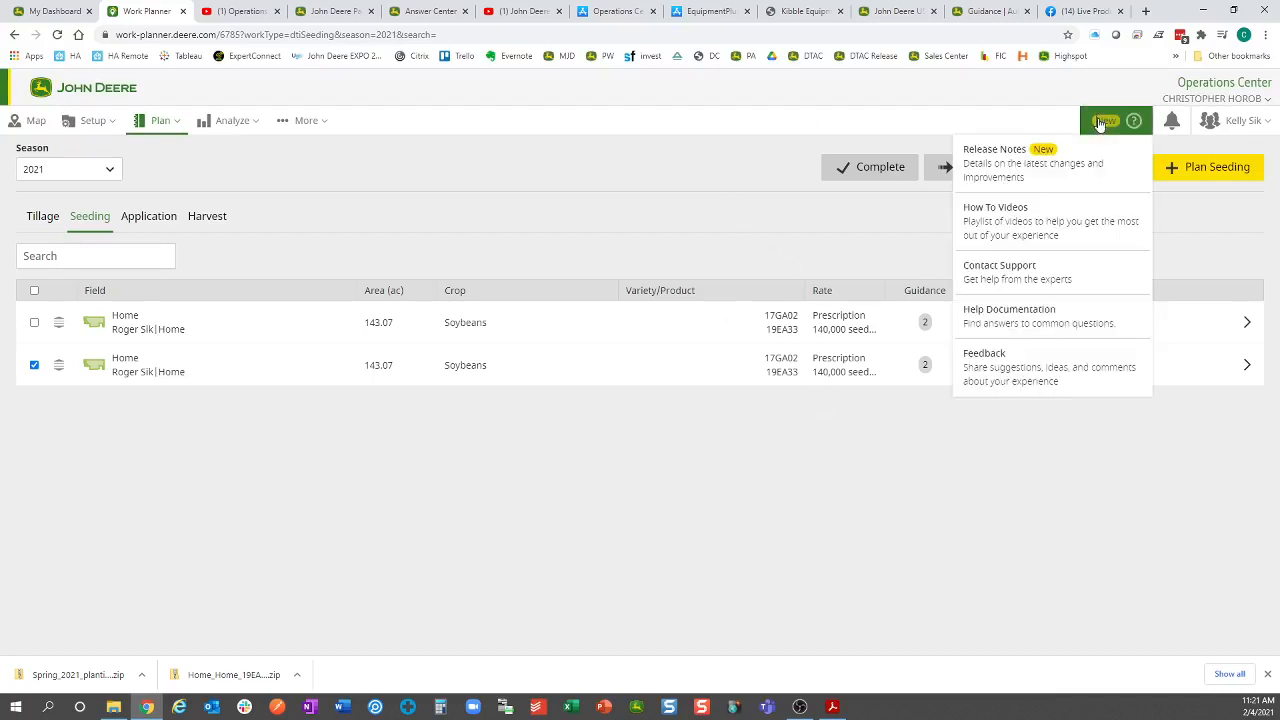
click(514, 14)
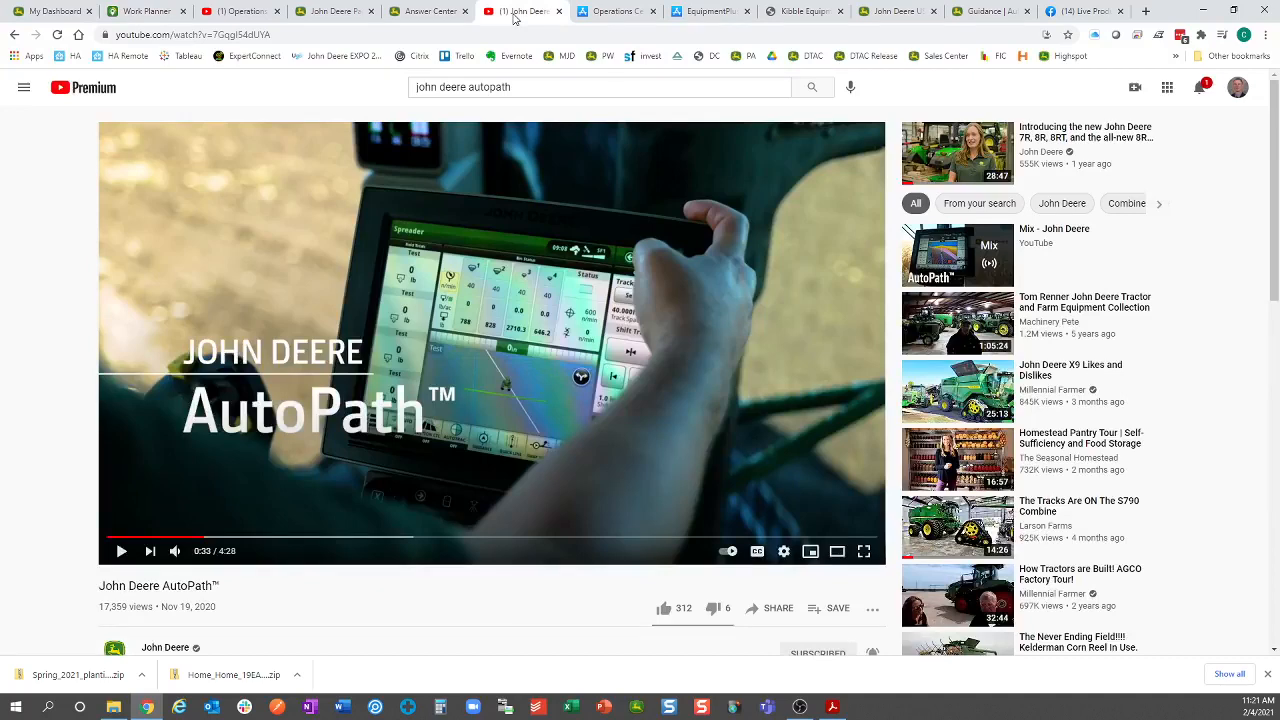
click(250, 12)
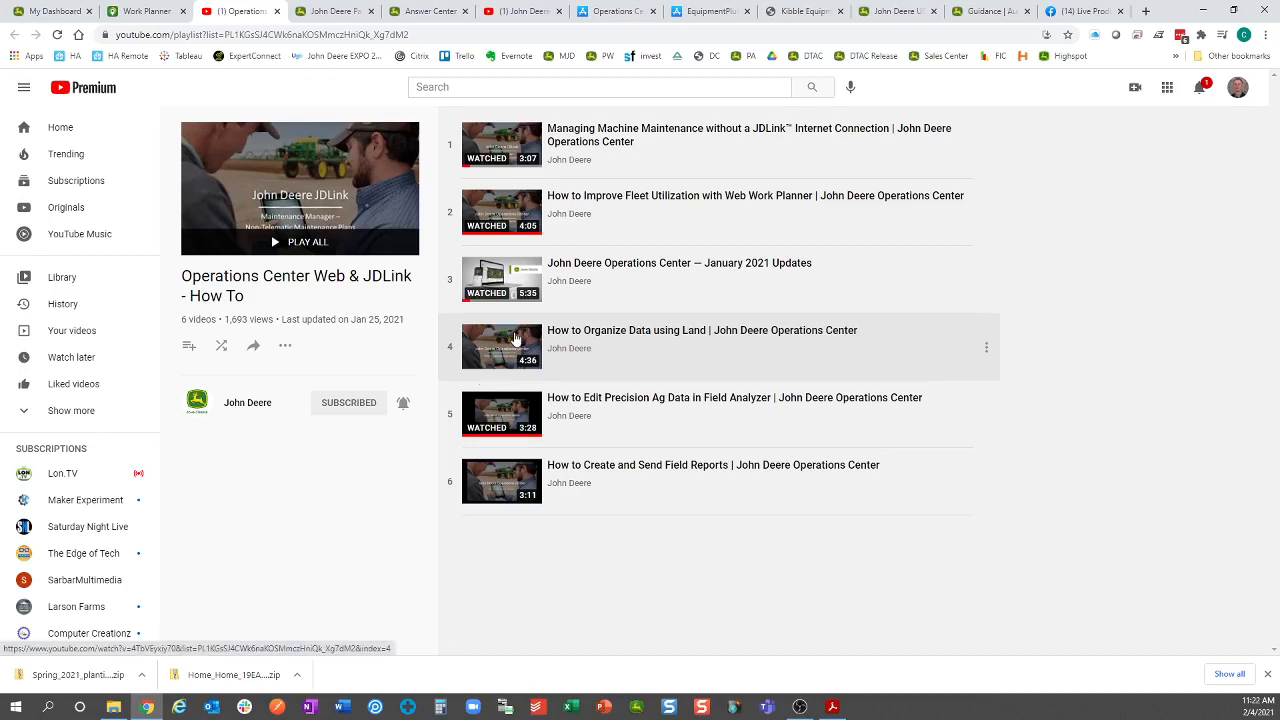
click(147, 12)
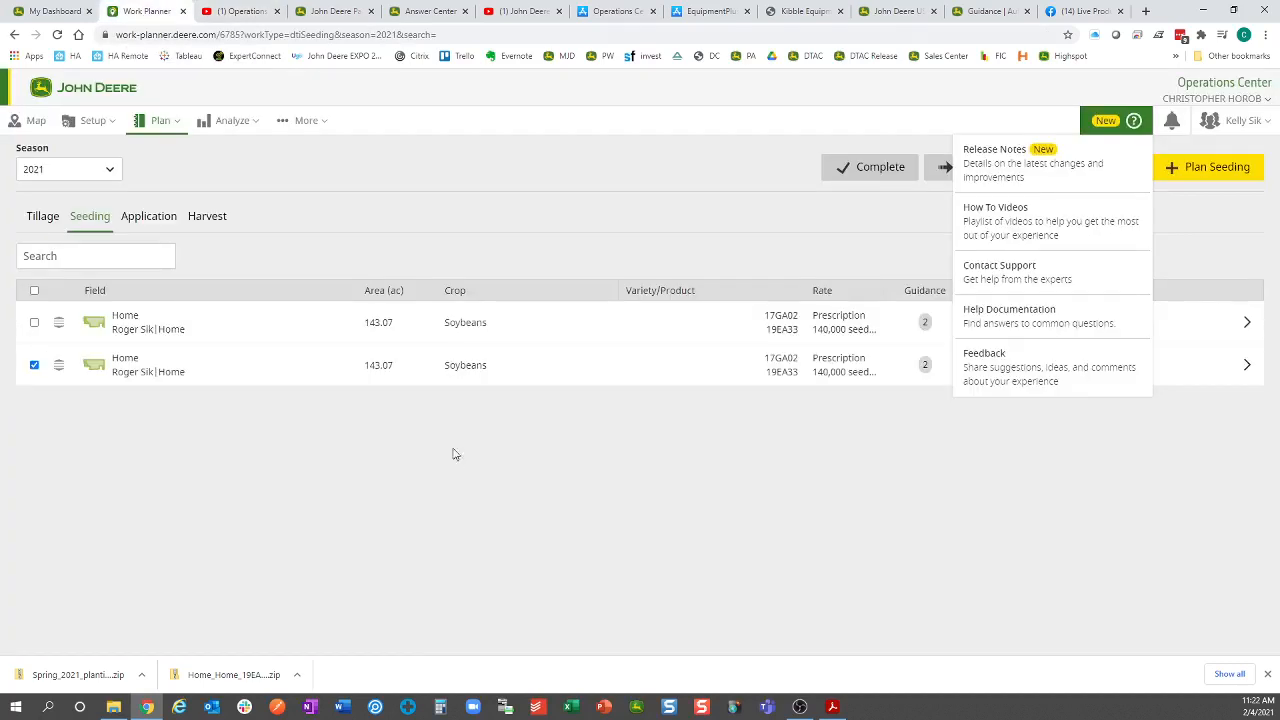
click(843, 551)
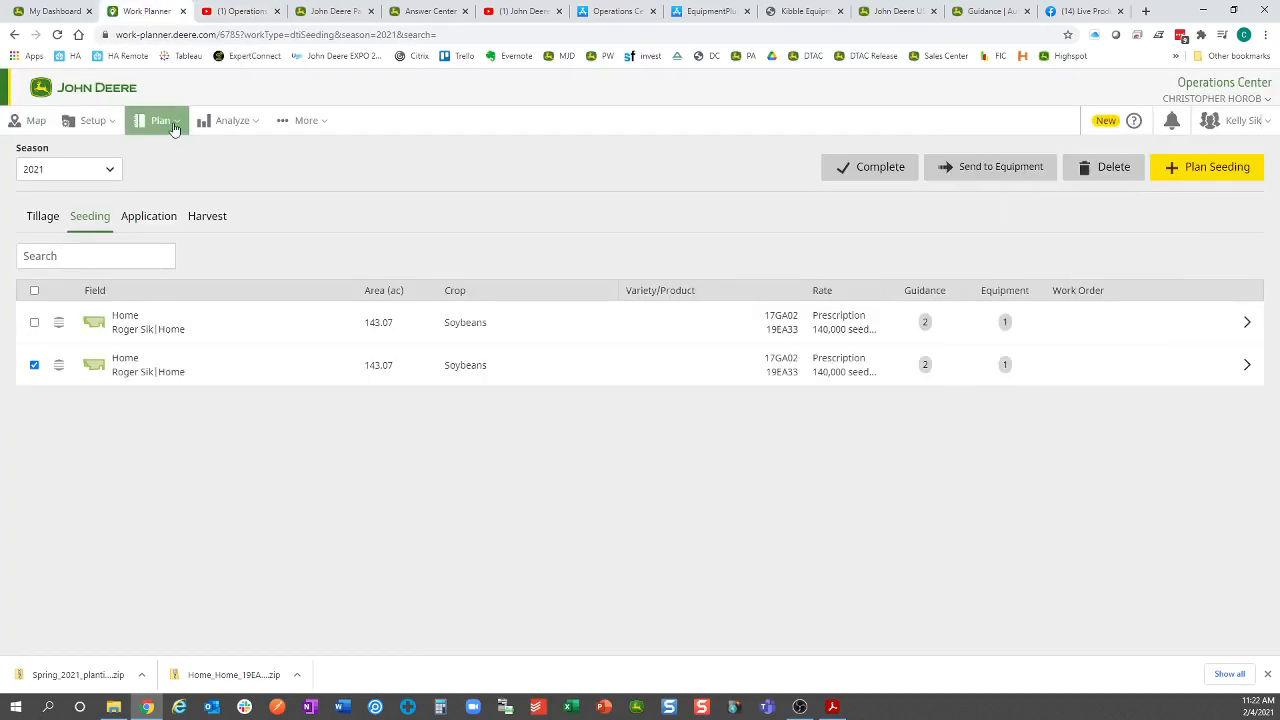
Step: Examine the App Store page for the Operations Center Mobile app, including its iPhone screenshots and description
click(614, 11)
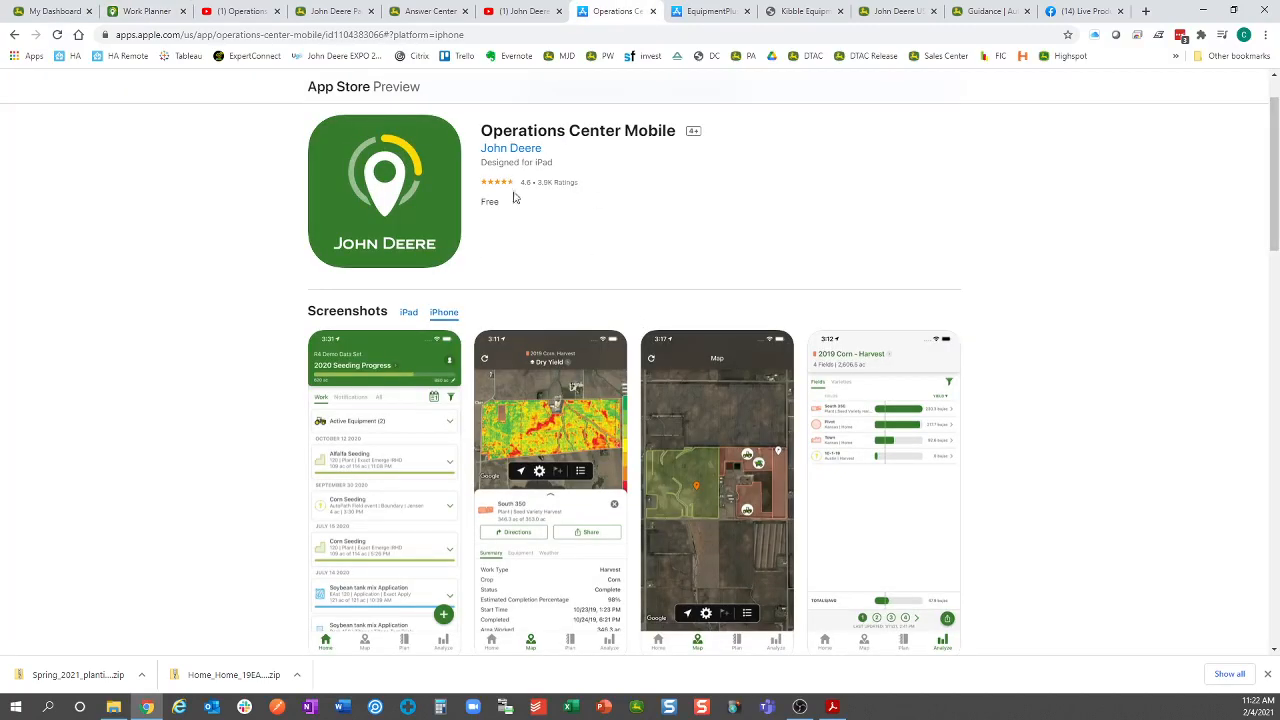
scroll(590, 375, down, 2)
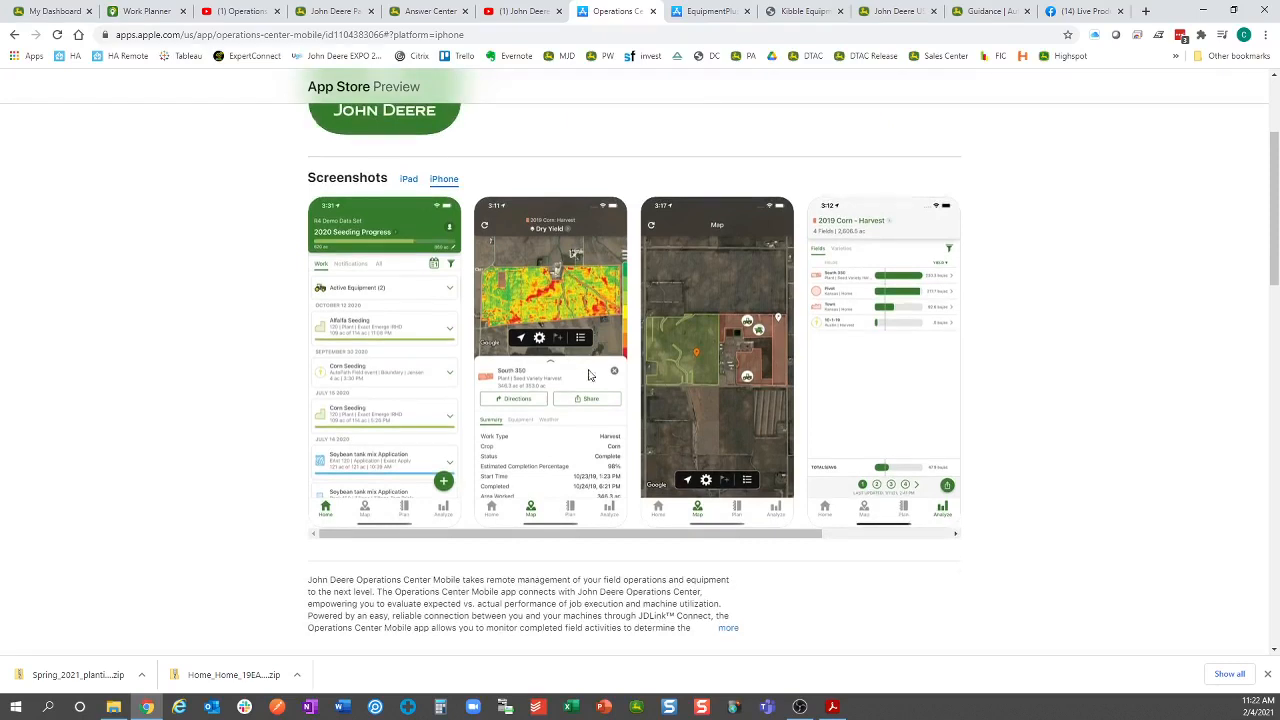
scroll(589, 375, down, 1)
scroll(910, 576, up, 2)
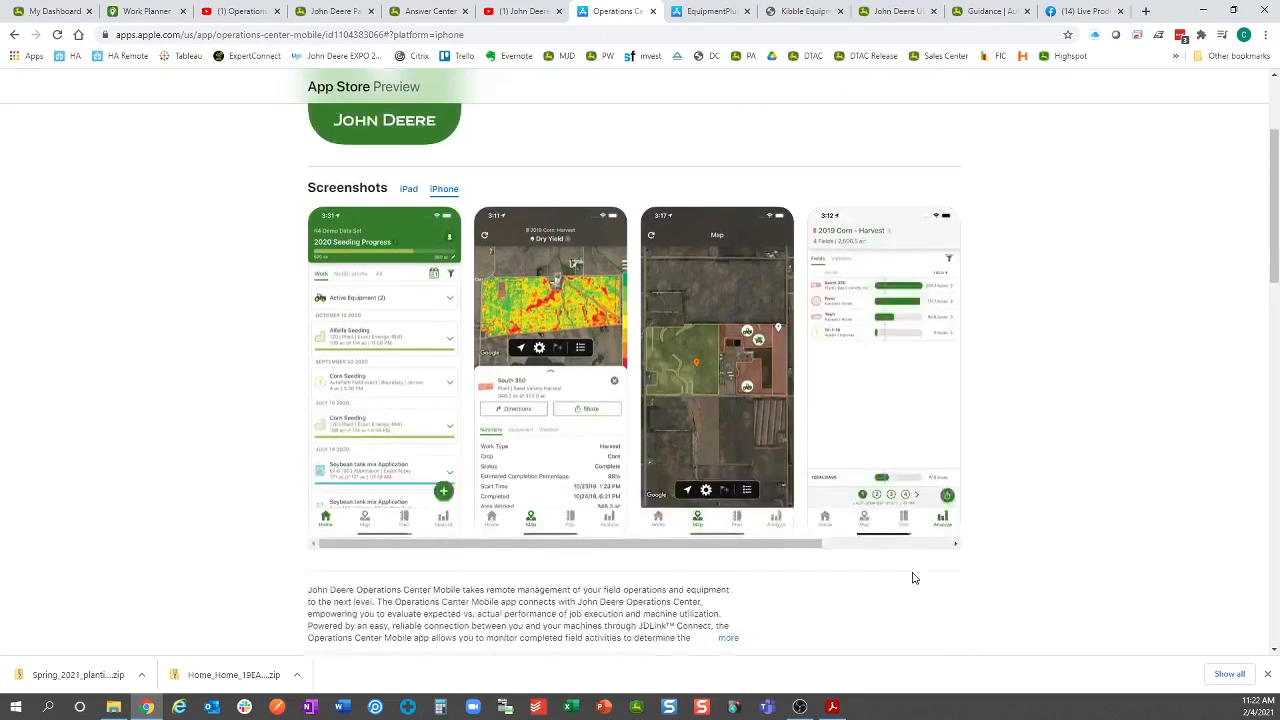
scroll(912, 578, up, 2)
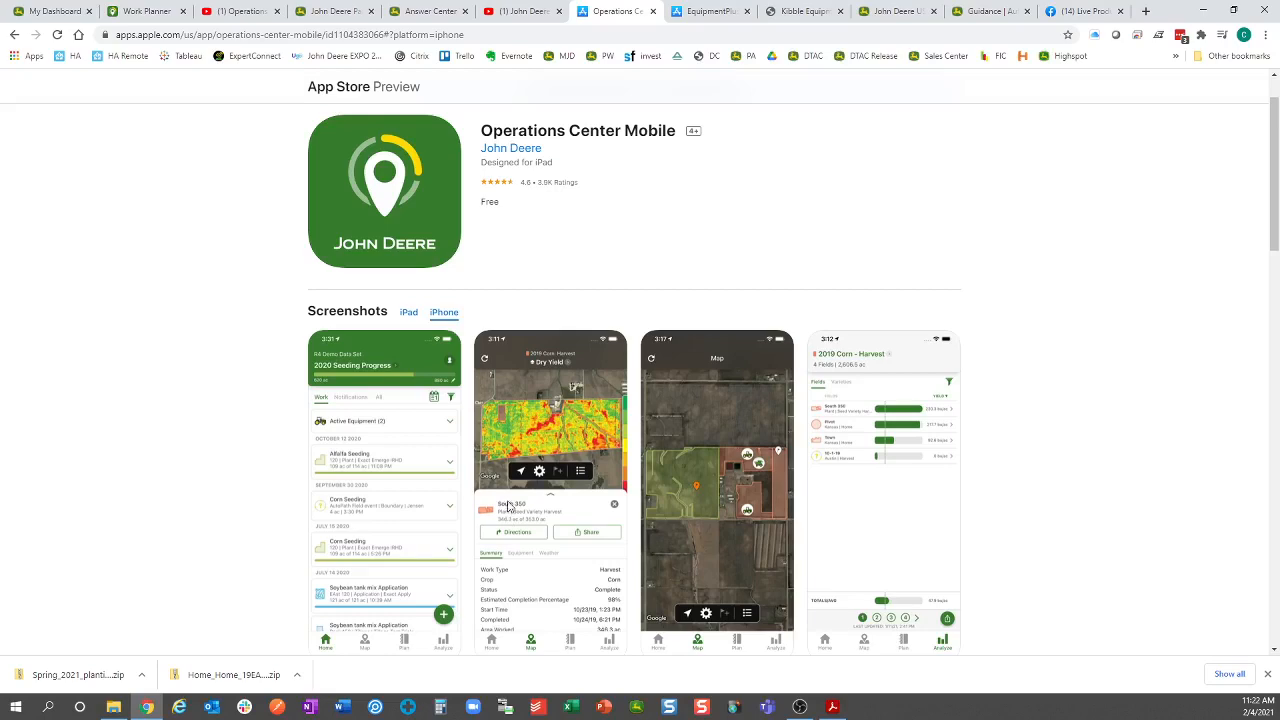
scroll(514, 500, down, 3)
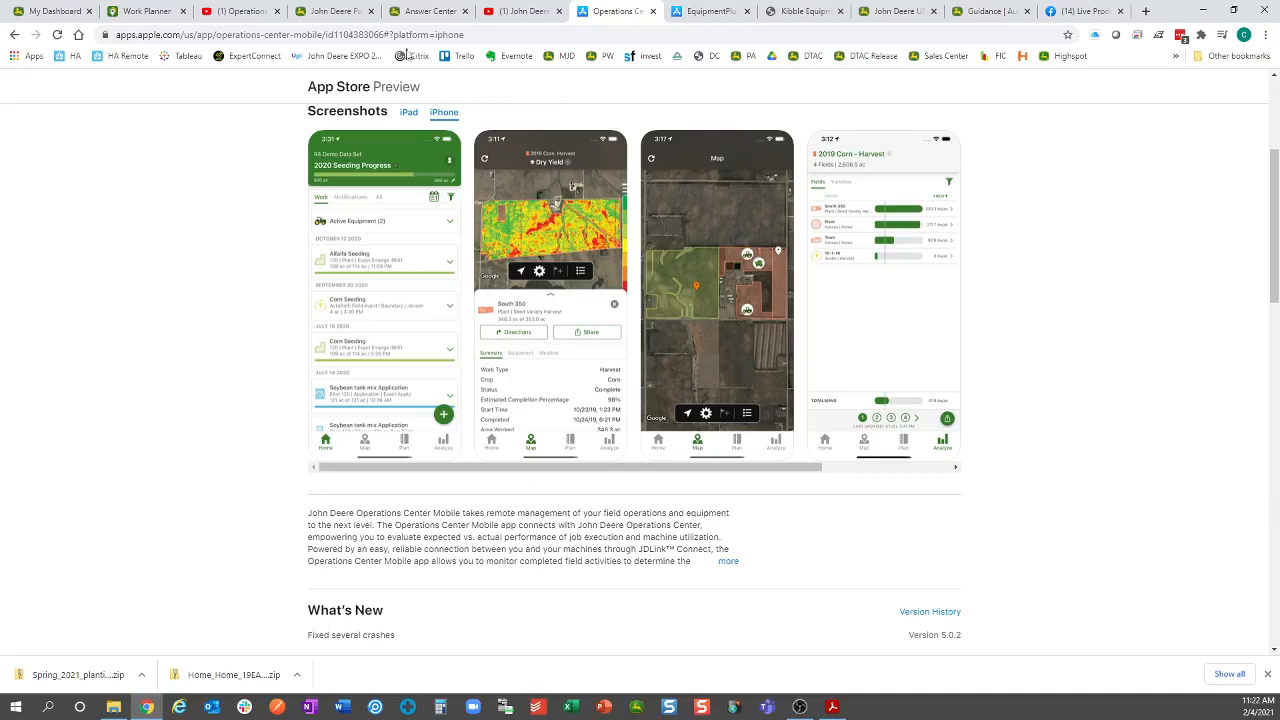
Step: Return to Work Planner, review the setup and planning tools, and open Agrian Prescription Creator's New Zone Prescription form
click(74, 14)
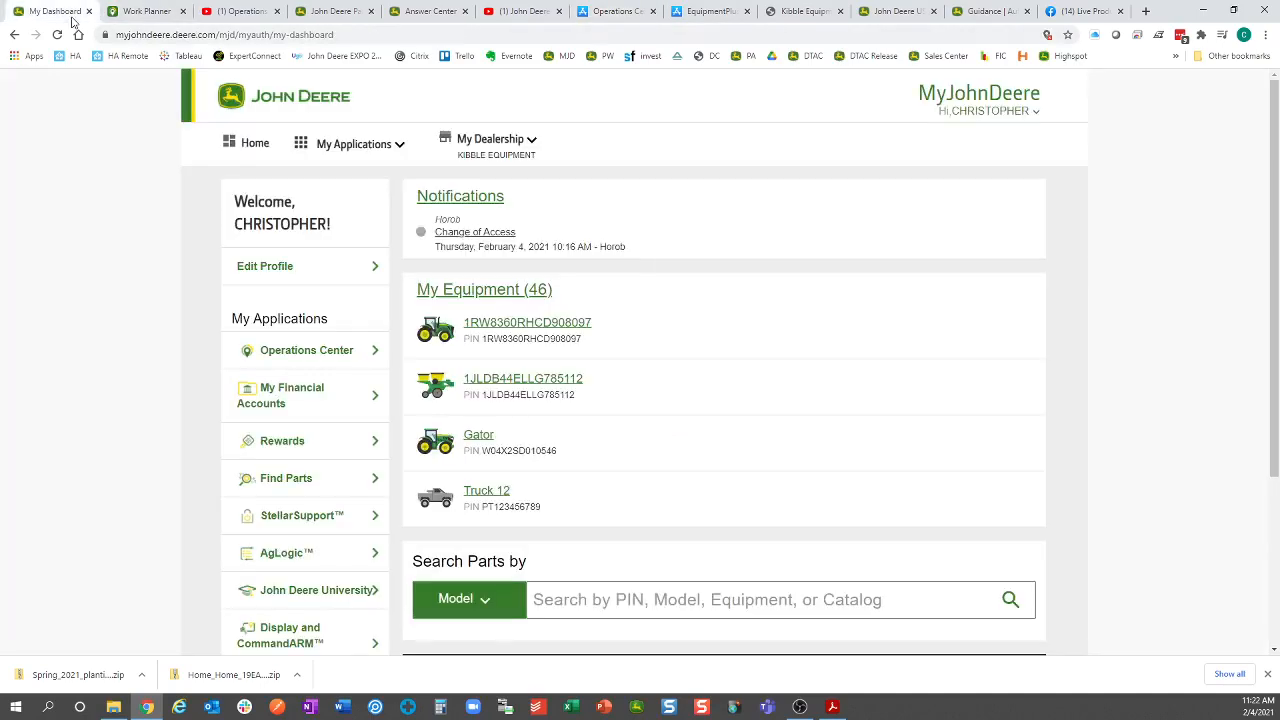
click(145, 22)
click(90, 120)
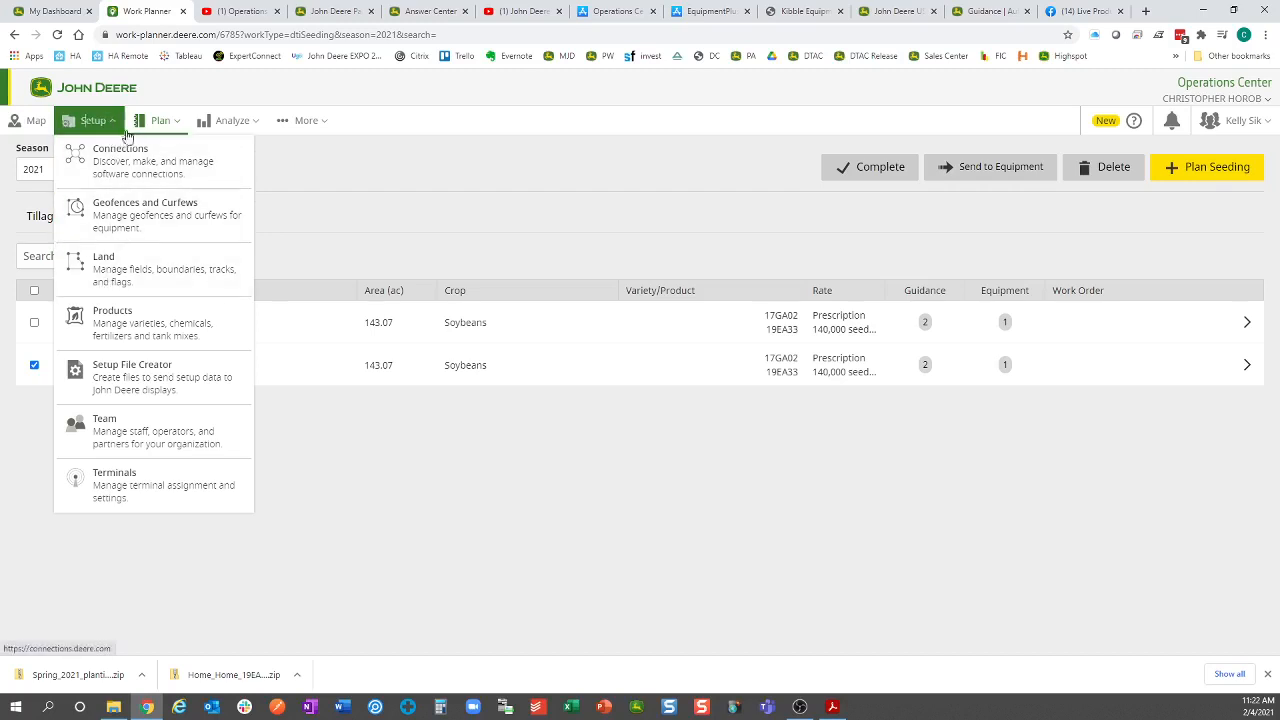
click(157, 122)
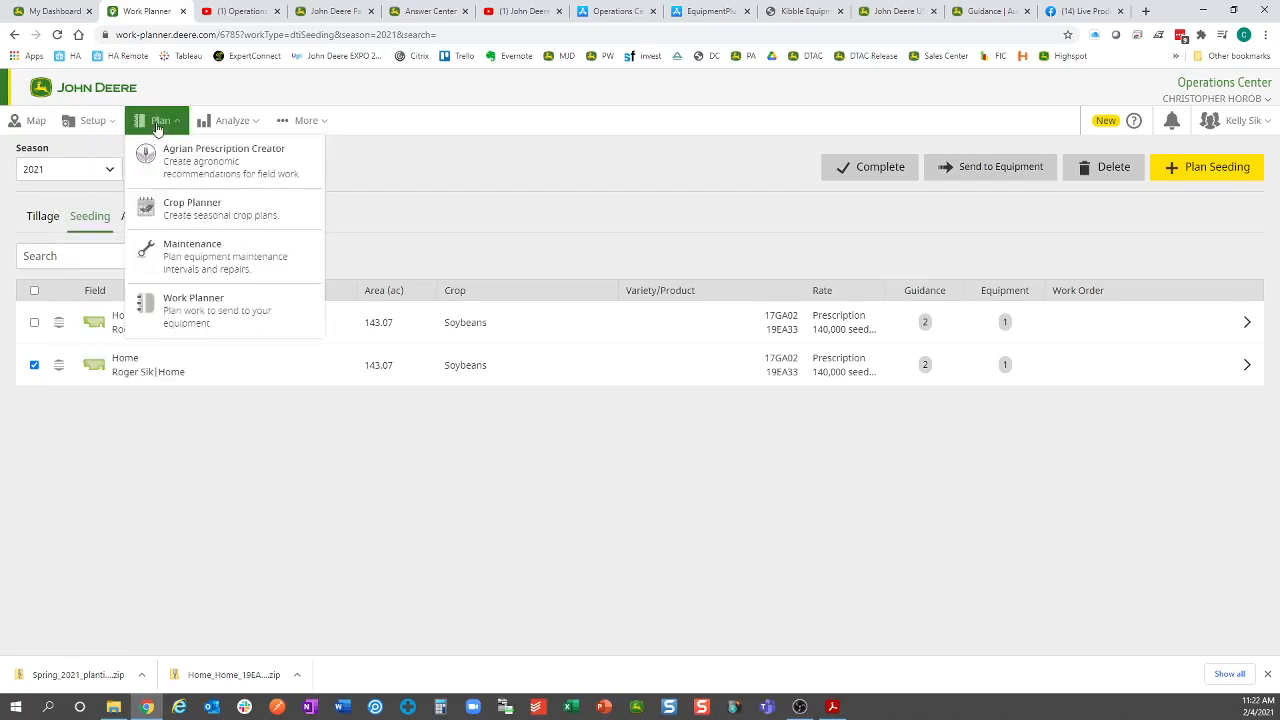
click(196, 170)
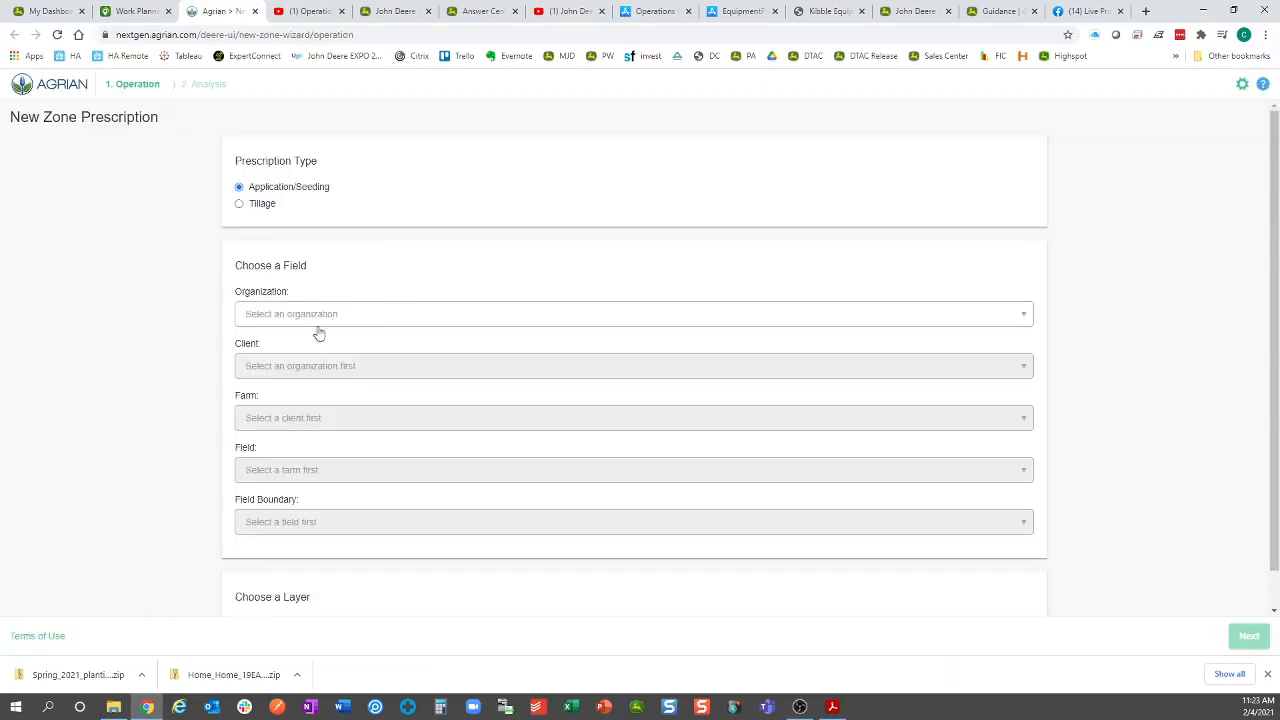
Step: Return to Work Planner, open the Operations Center help documentation and search it for "prescriptions"
click(133, 14)
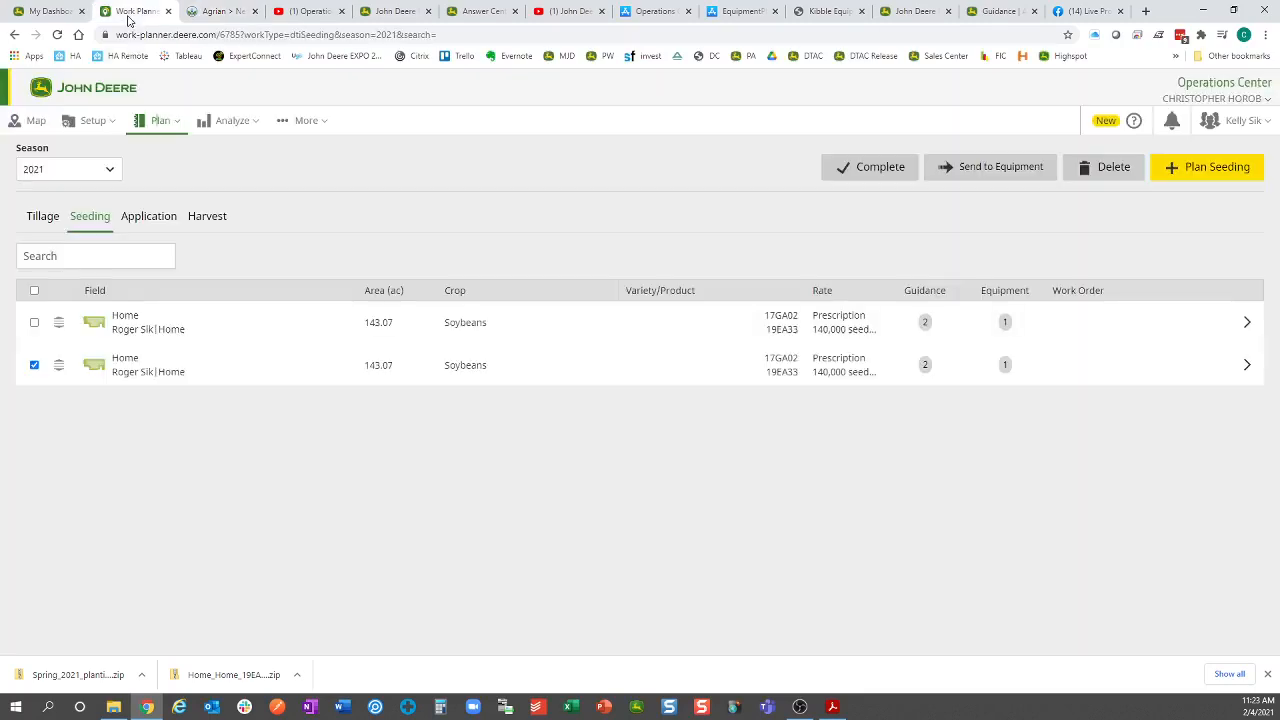
click(1133, 121)
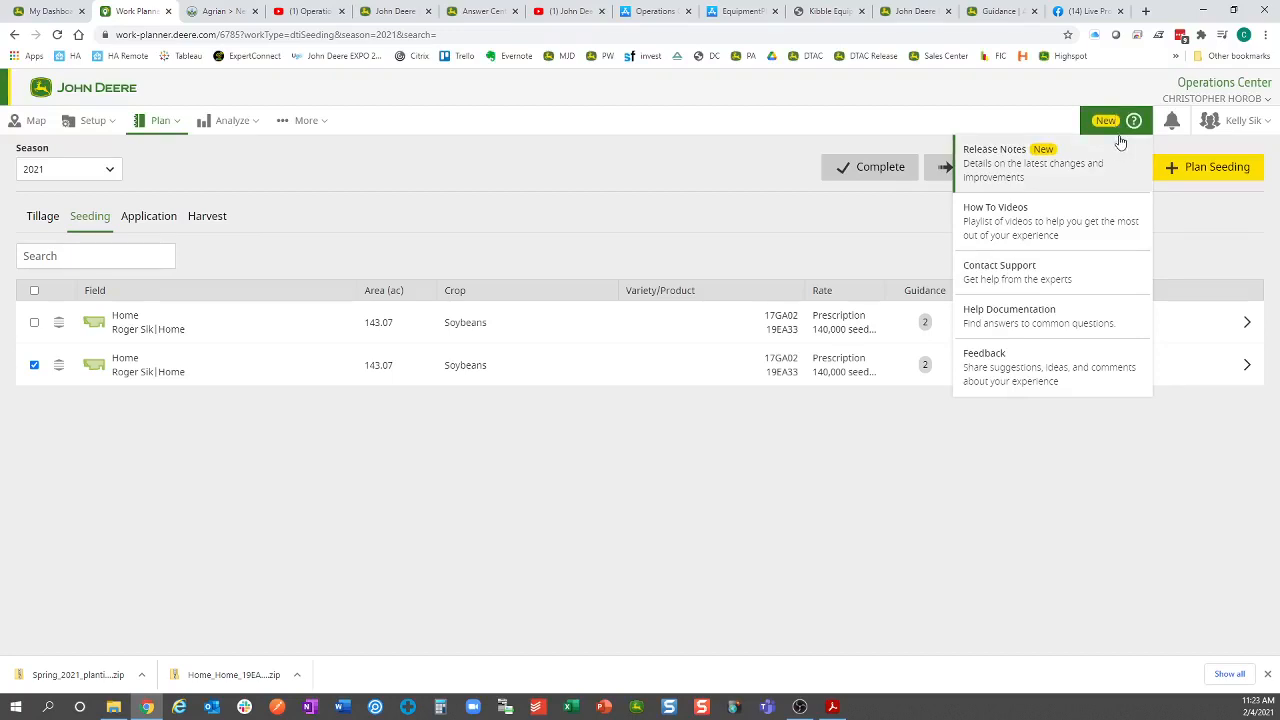
click(1037, 309)
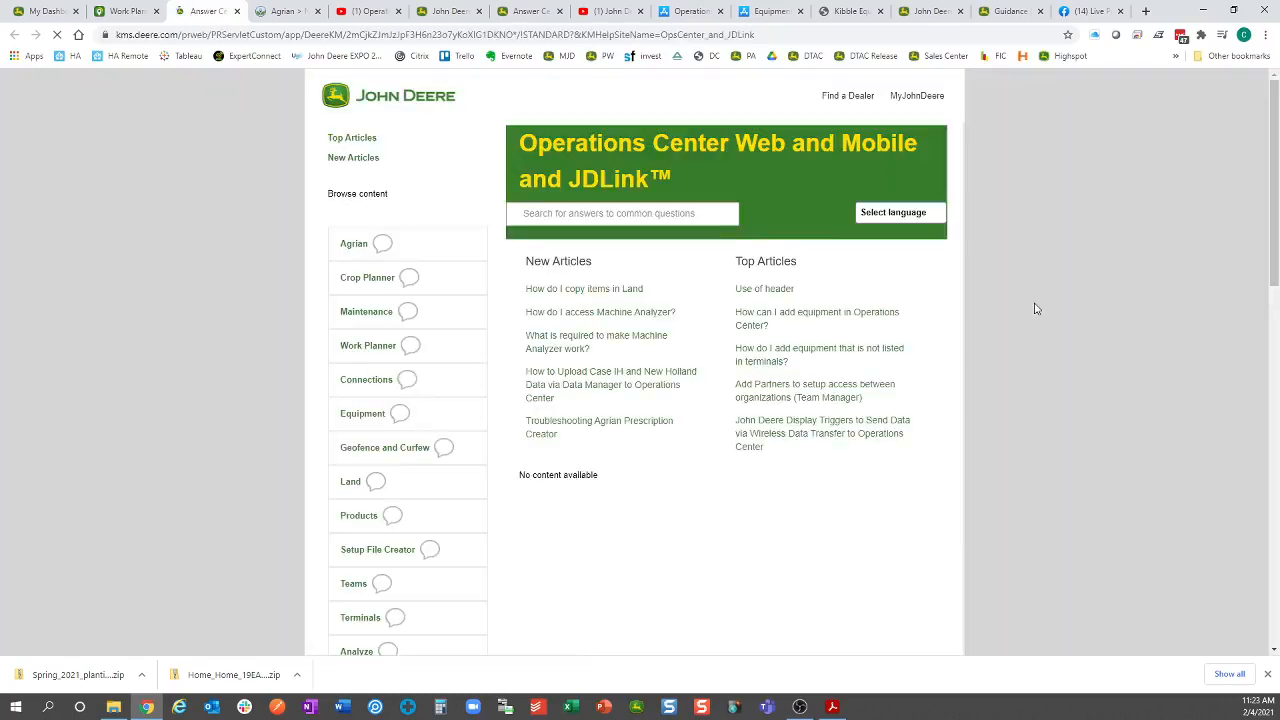
click(731, 219)
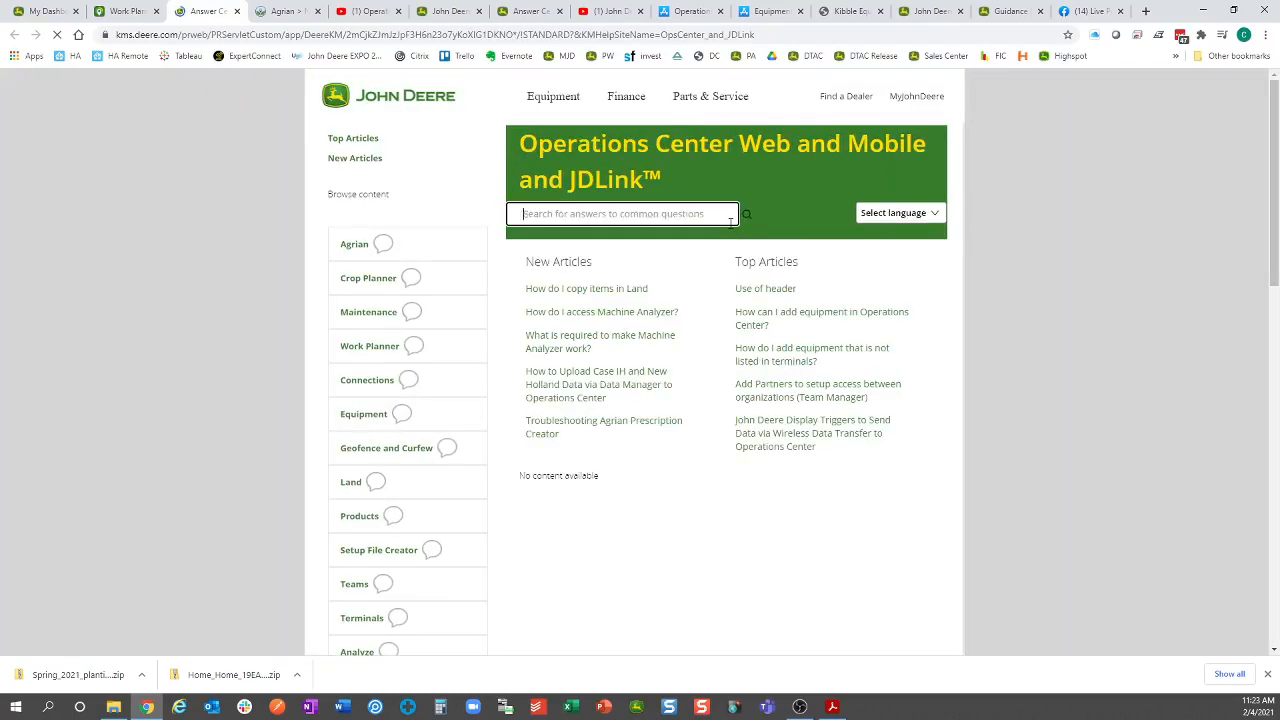
text(pres)
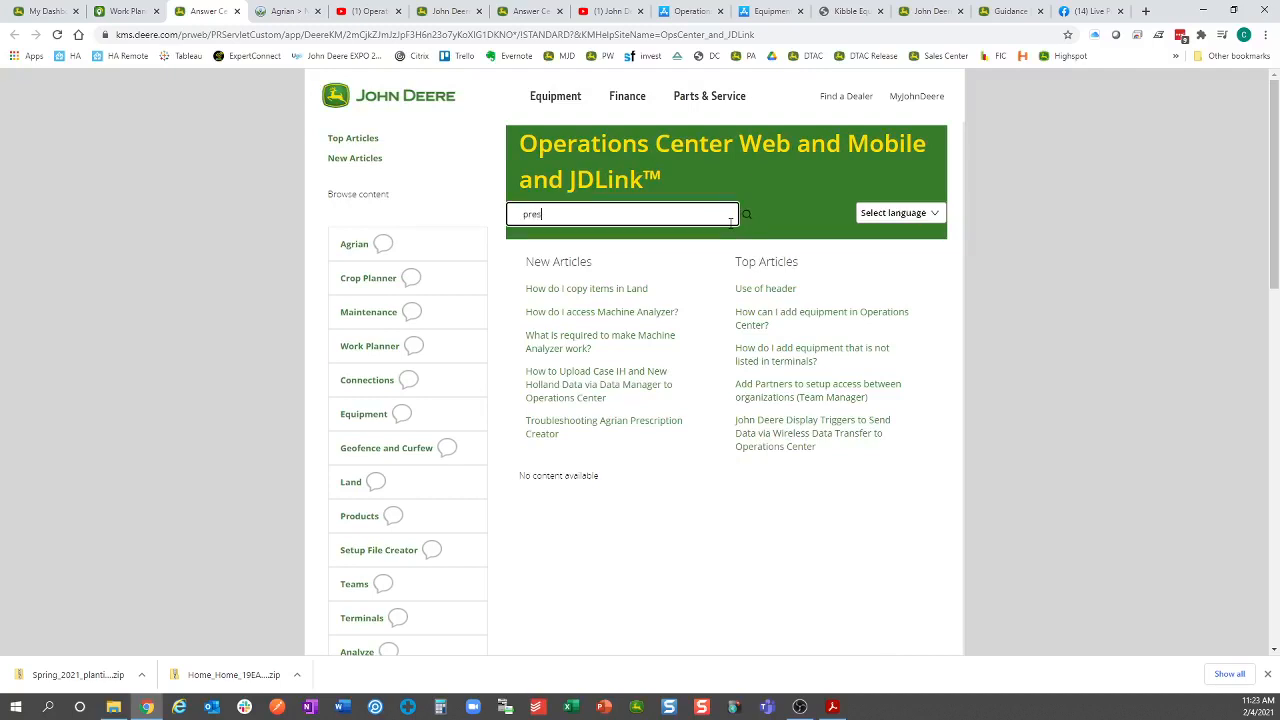
text(criptions)
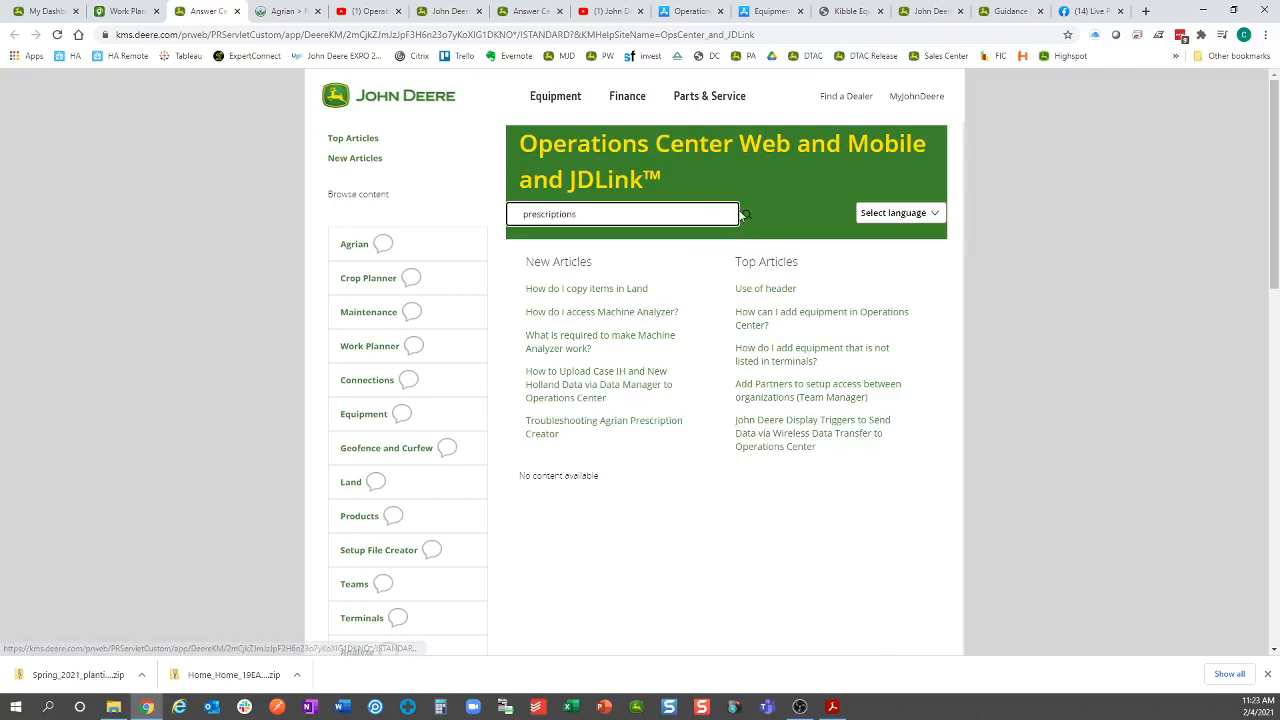
click(746, 216)
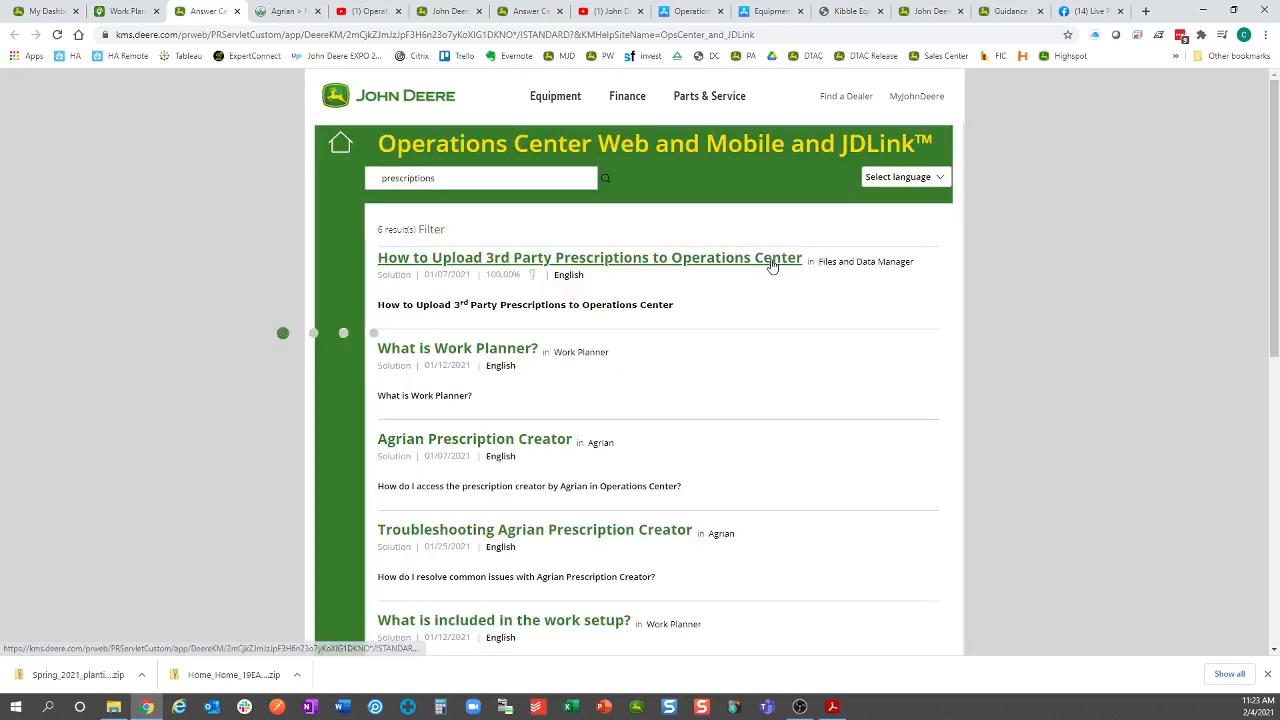
Step: Open the article on uploading 3rd party prescriptions and read the zipping, multiple-upload and field-assignment instructions
click(699, 267)
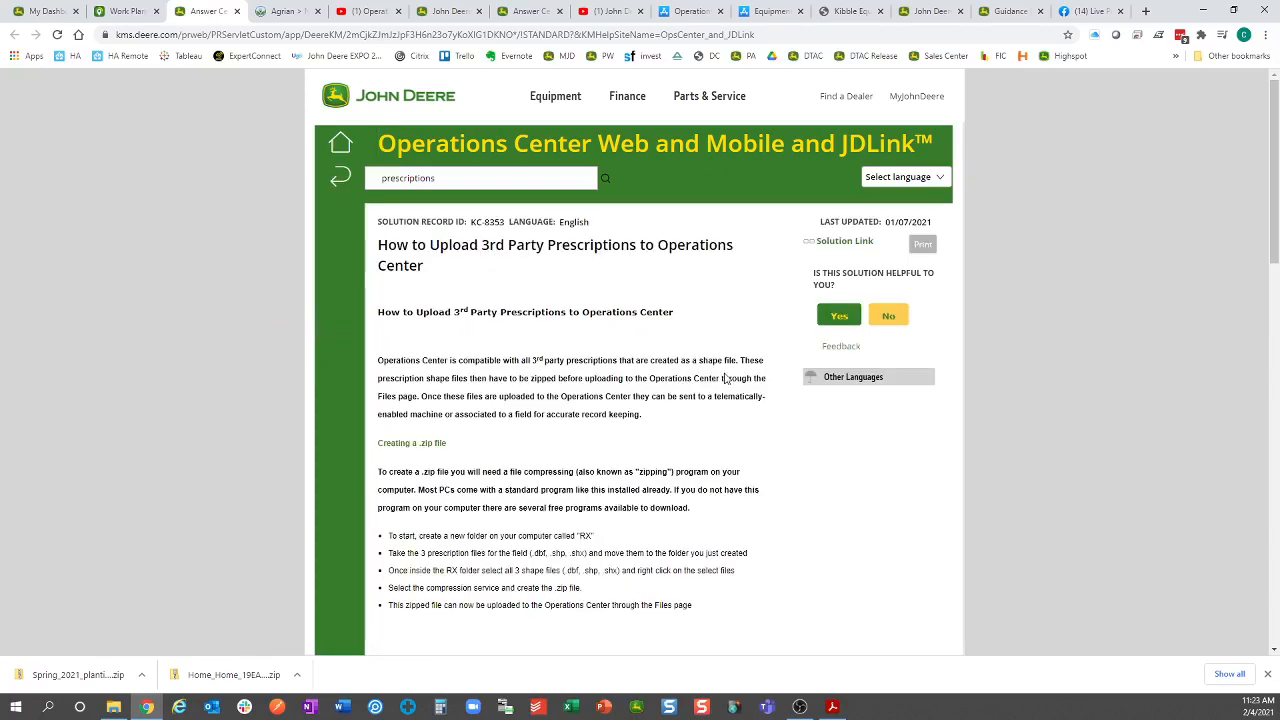
scroll(700, 415, down, 1)
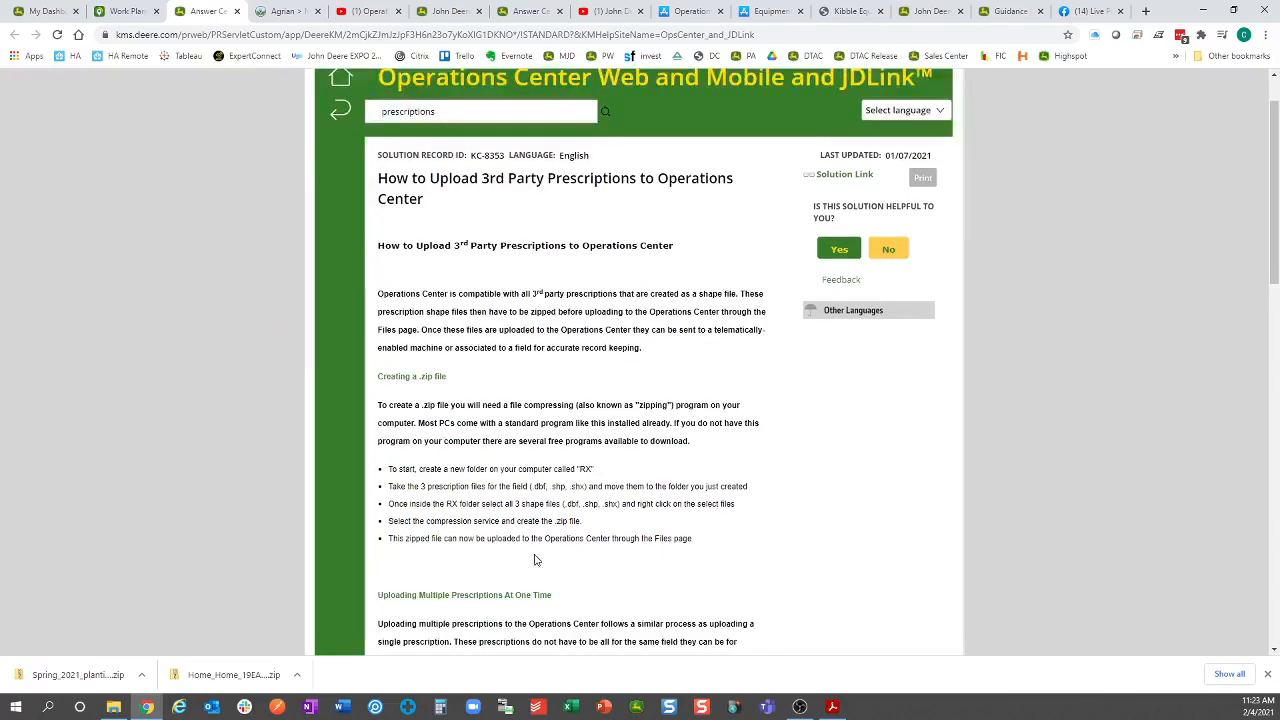
scroll(525, 540, down, 1)
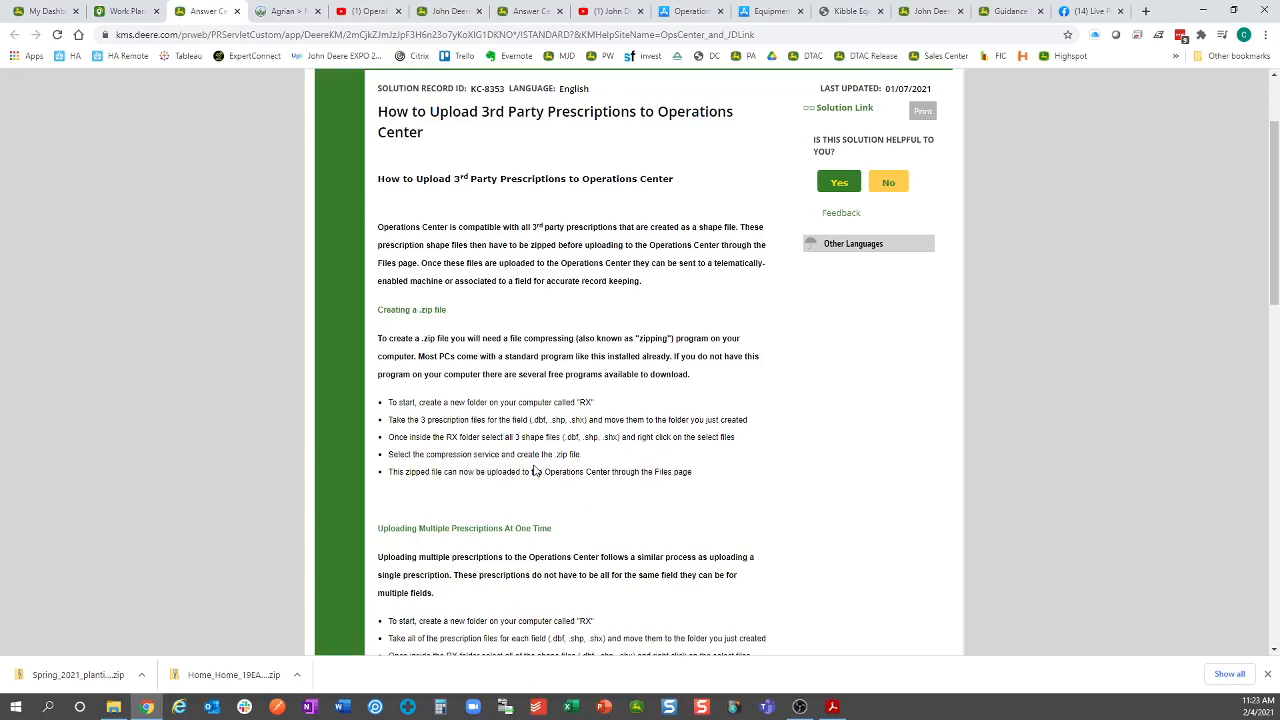
scroll(535, 470, down, 5)
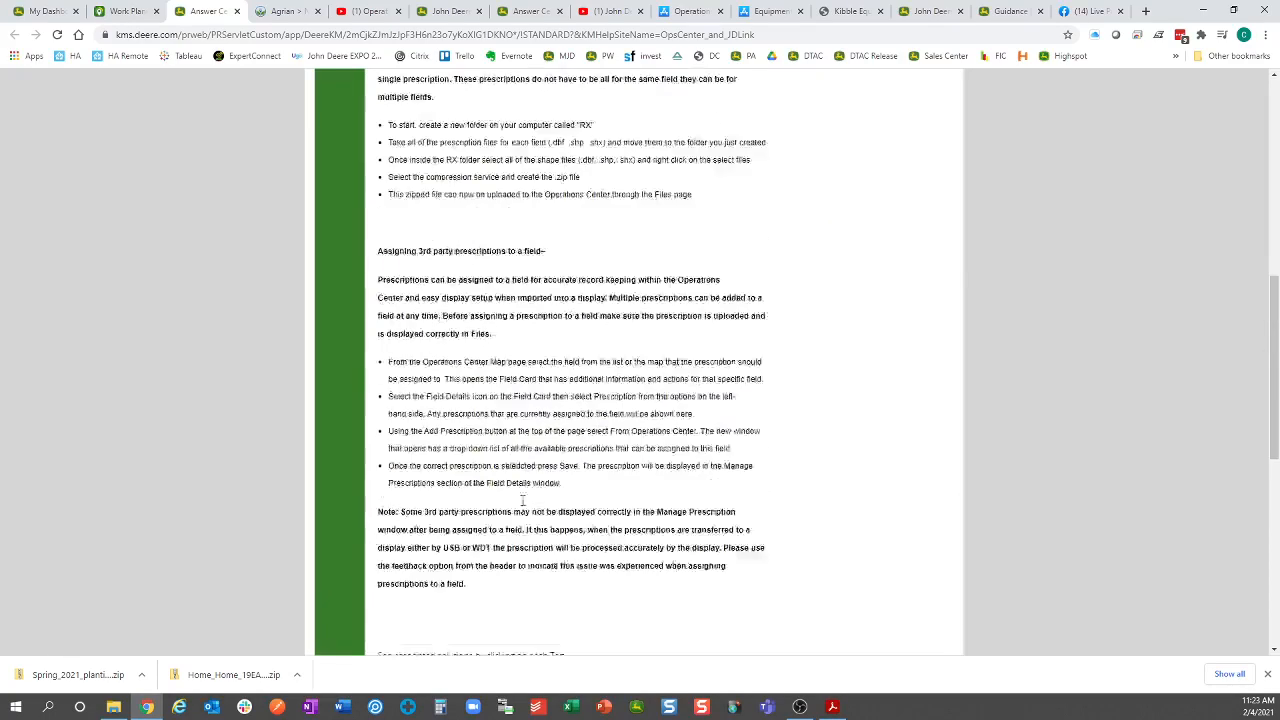
scroll(522, 500, up, 1)
Step: Return to Agrian's New Zone Prescription form and choose the grower's organization and the client that owns the Home farm
click(279, 11)
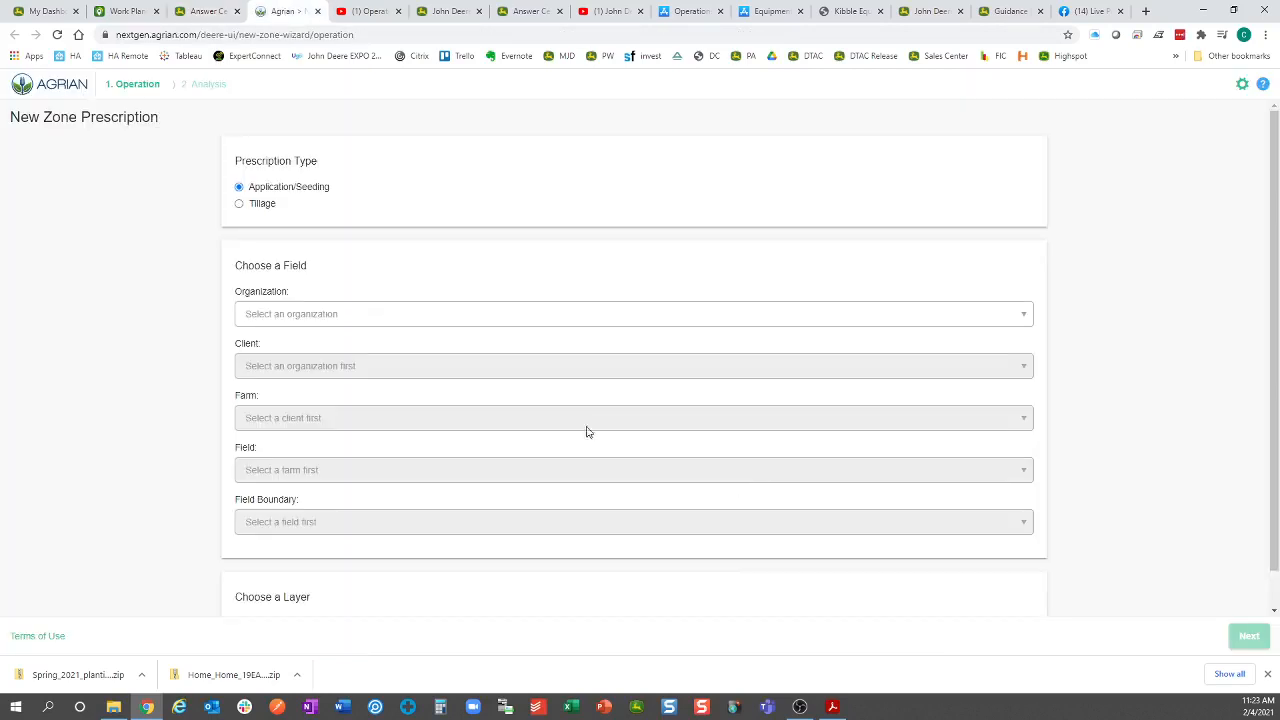
click(350, 314)
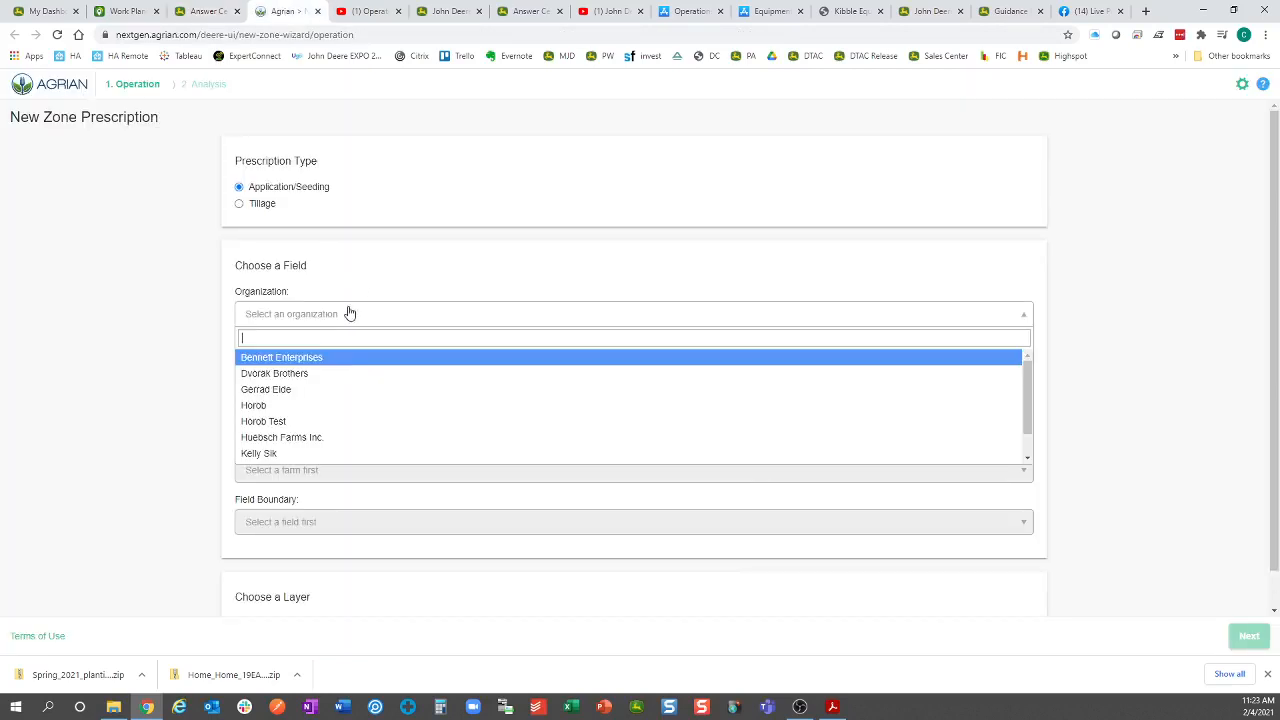
click(348, 455)
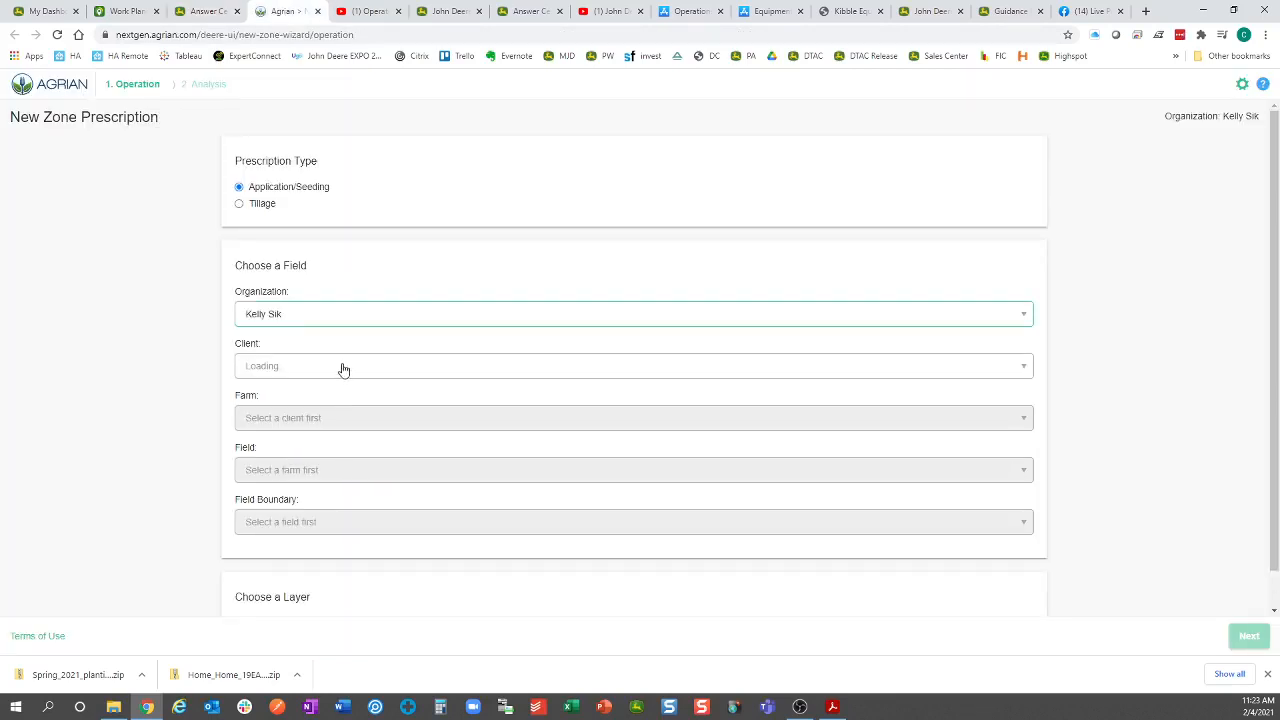
click(374, 368)
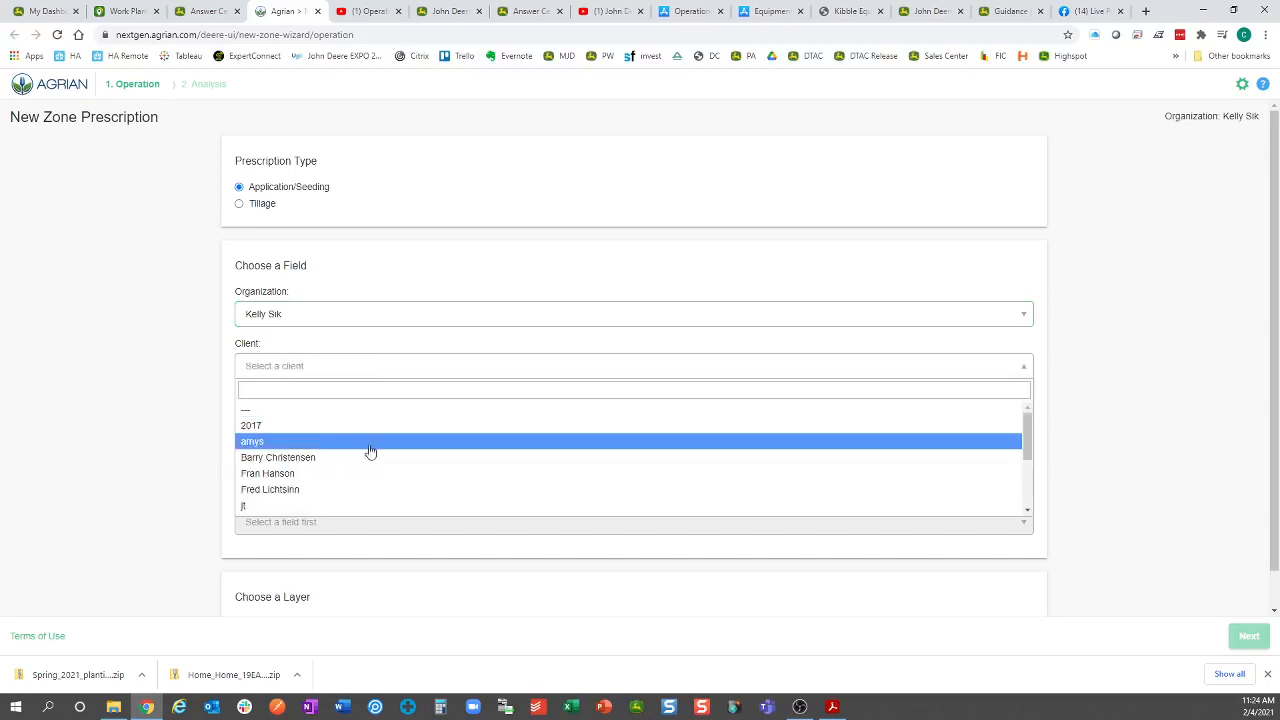
scroll(370, 452, down, 3)
click(375, 494)
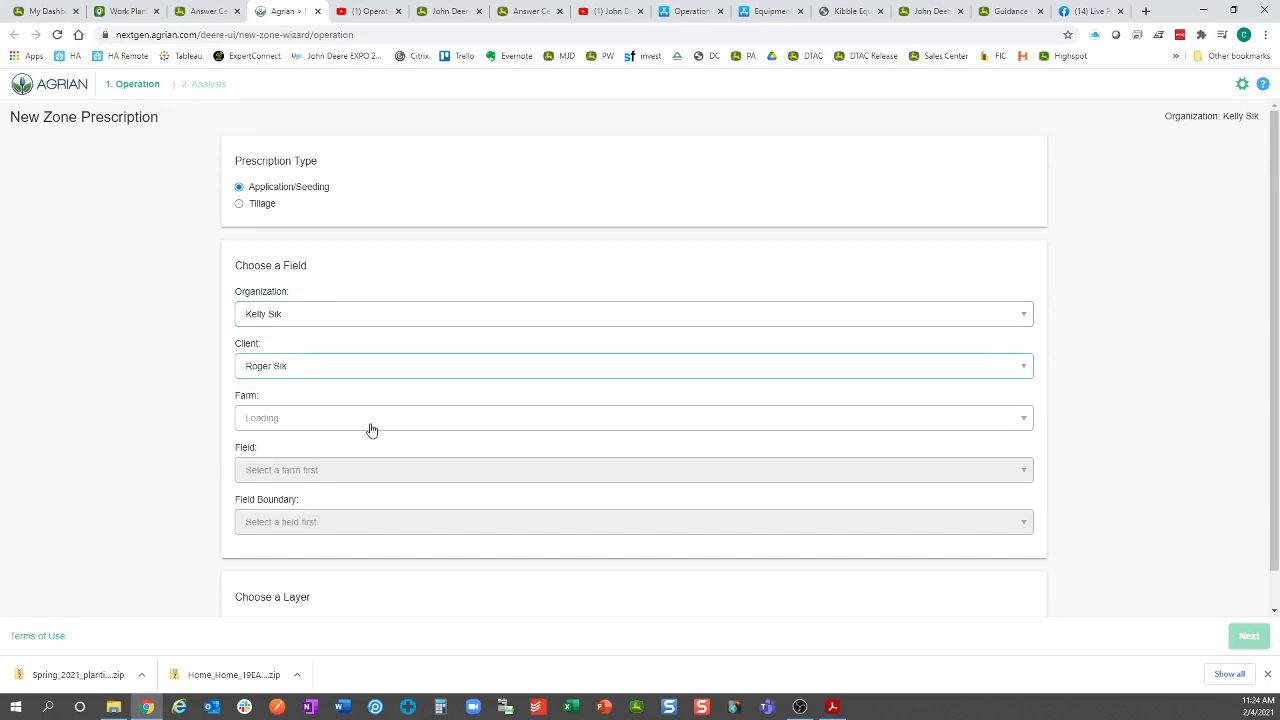
Step: Choose the Home farm and the Home field for the zone prescription
click(369, 420)
click(368, 420)
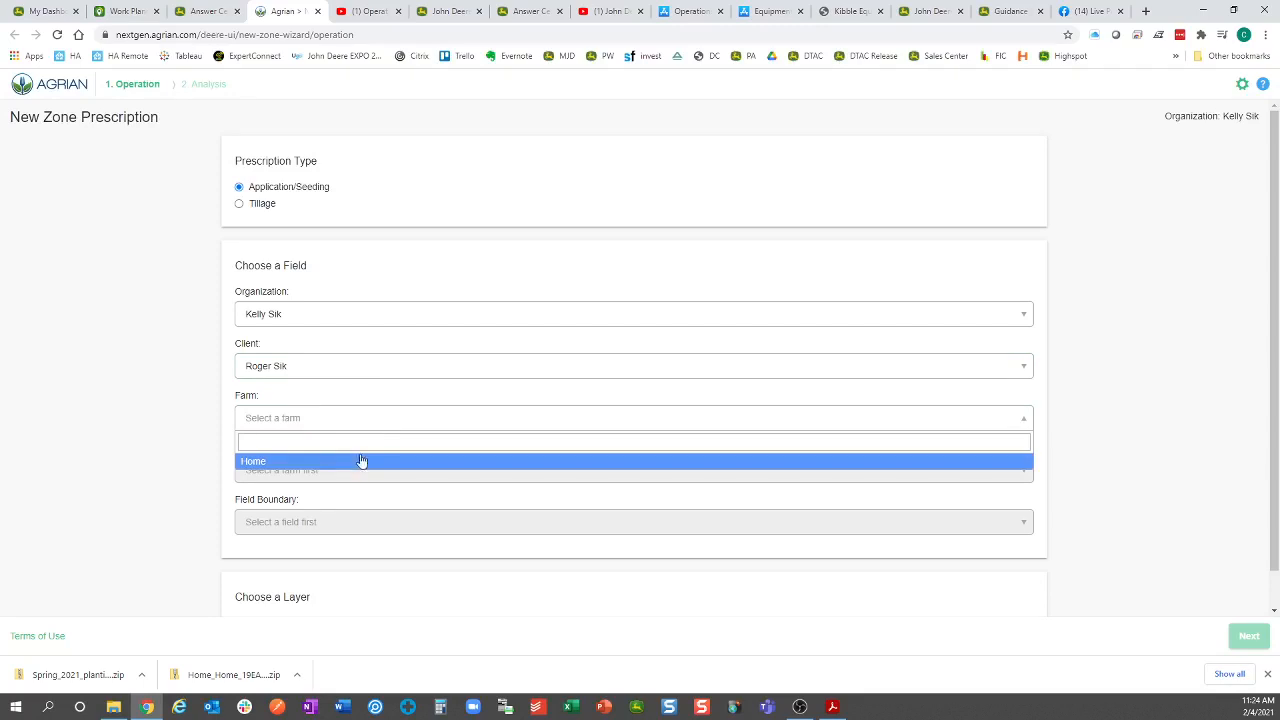
click(360, 461)
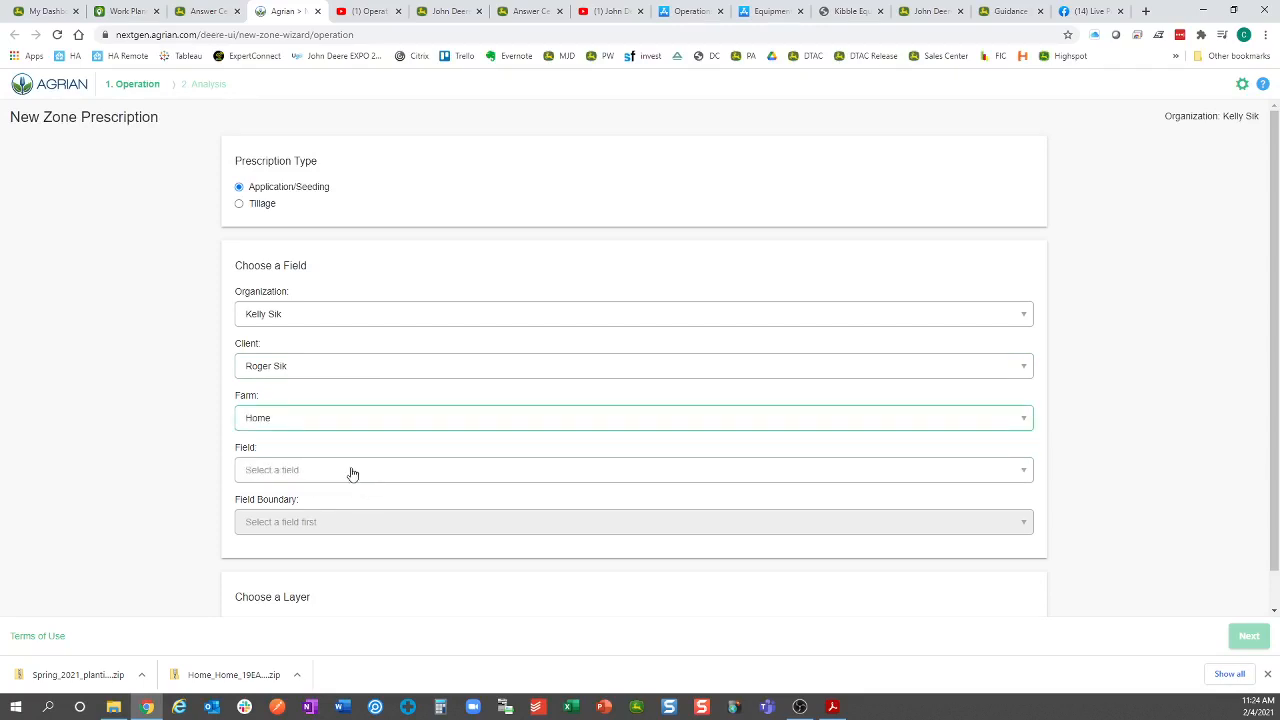
click(351, 475)
click(343, 533)
Step: Set the prescription source to Average Yield
scroll(248, 487, down, 1)
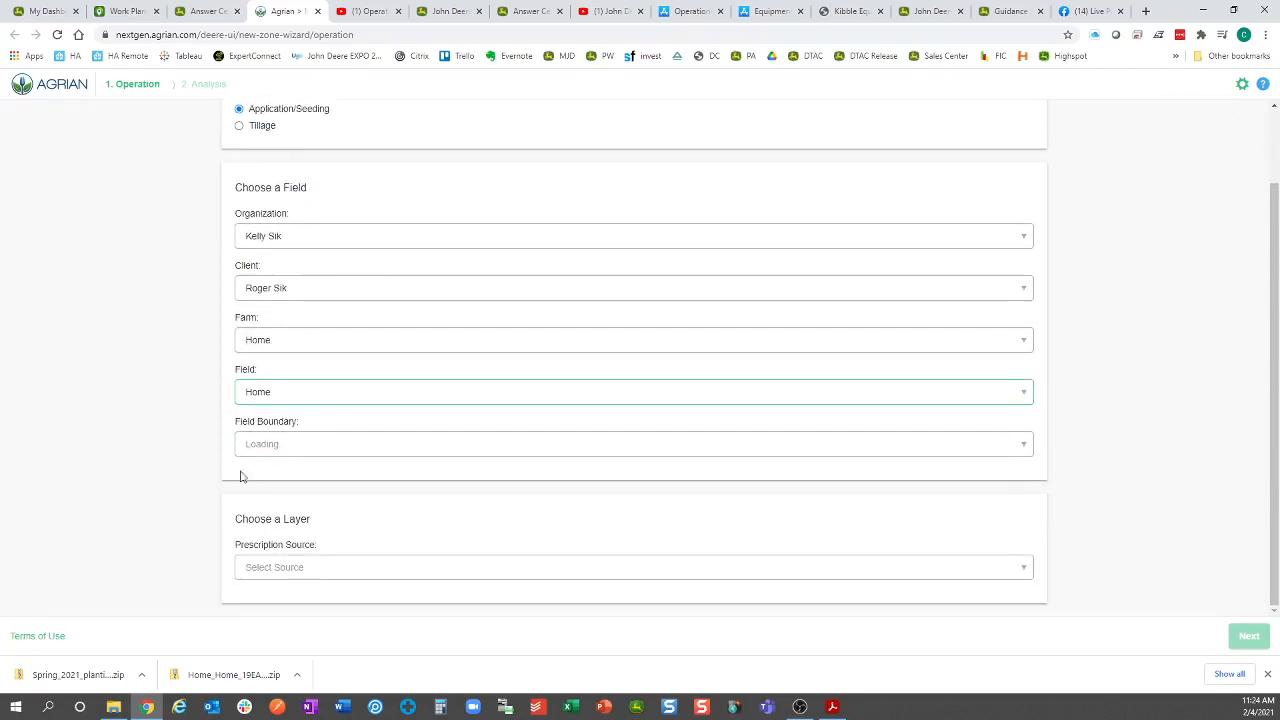
click(310, 577)
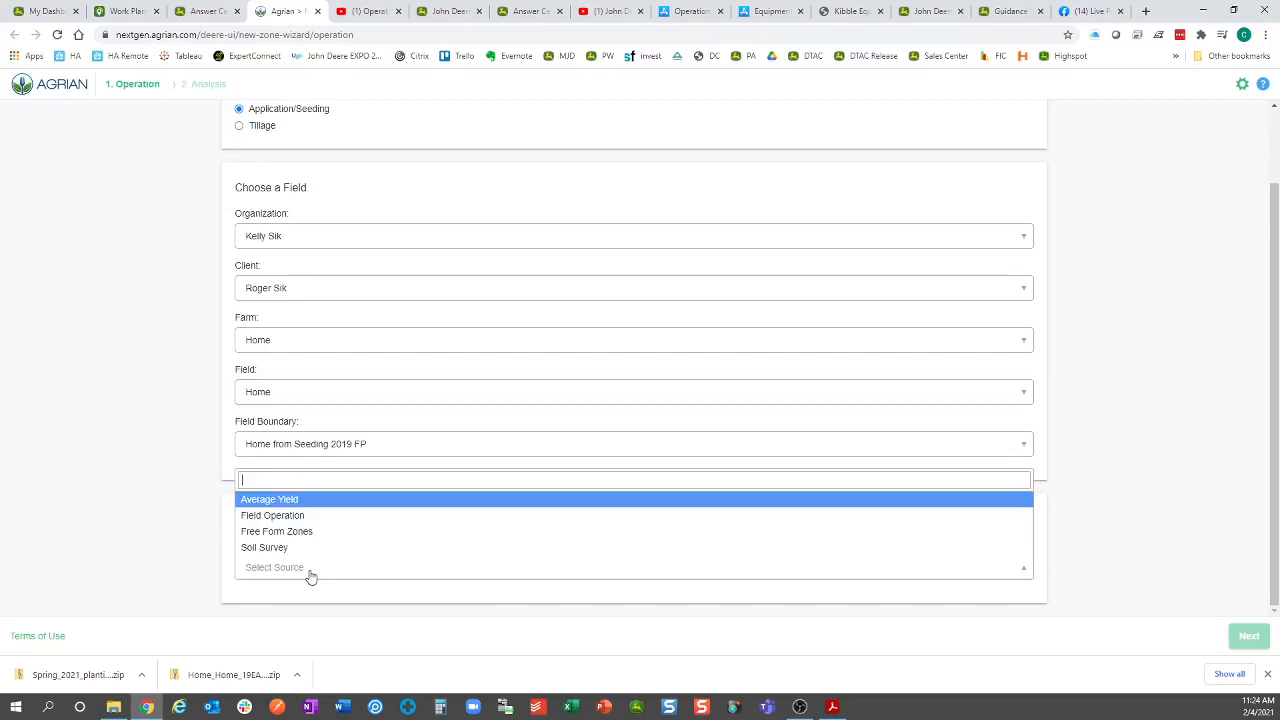
click(359, 503)
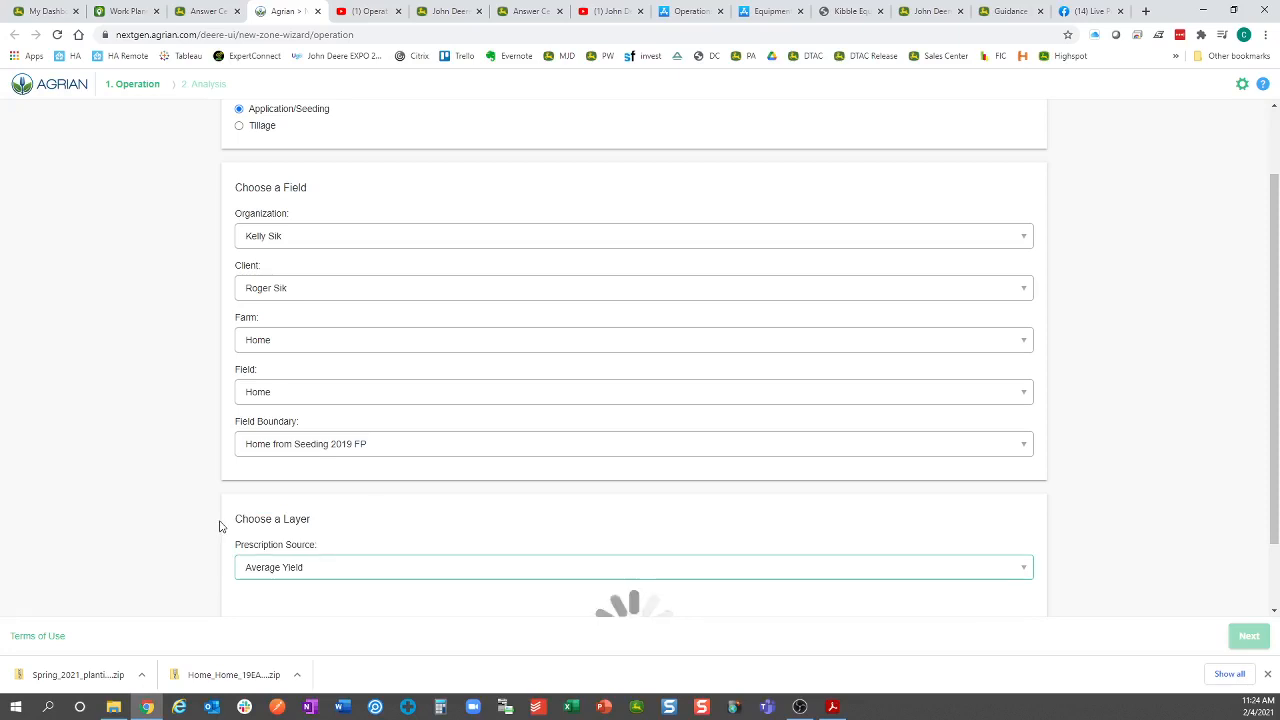
Step: Switch the events to Soybeans and select the harvests of 10/18/2019, 10/19/2018 and 10/10/2017
scroll(220, 527, down, 1)
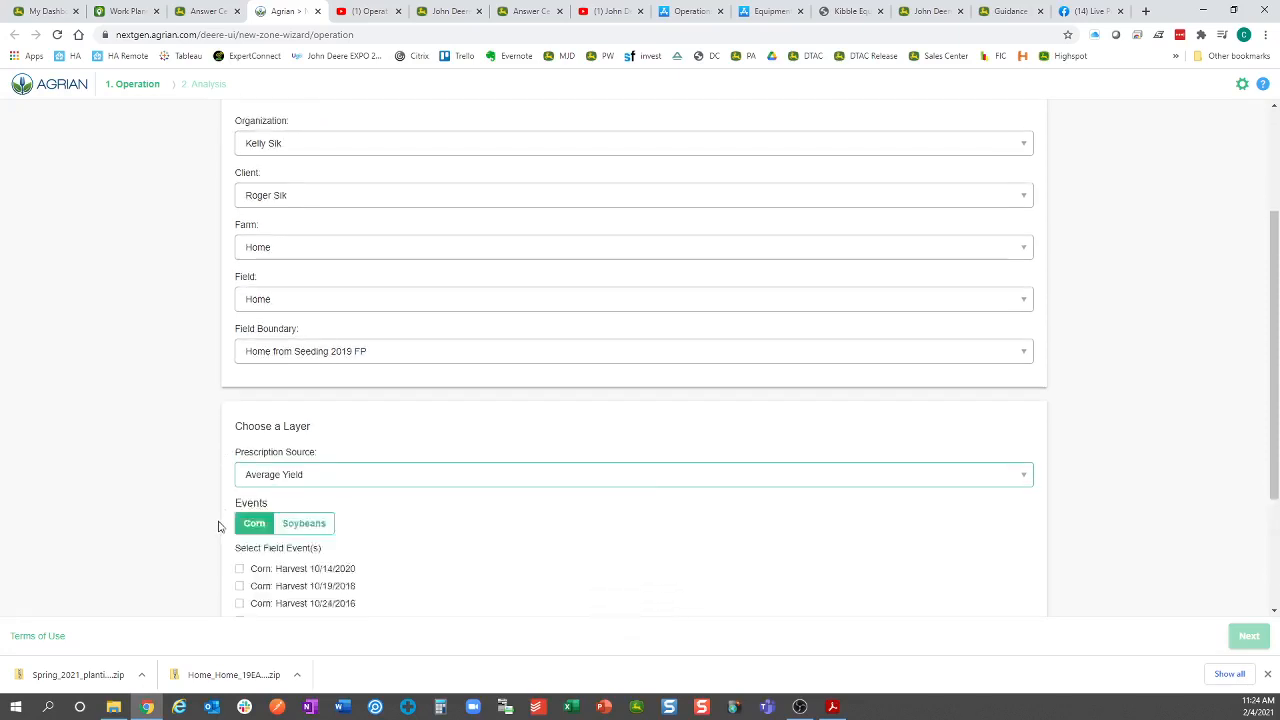
scroll(218, 527, down, 2)
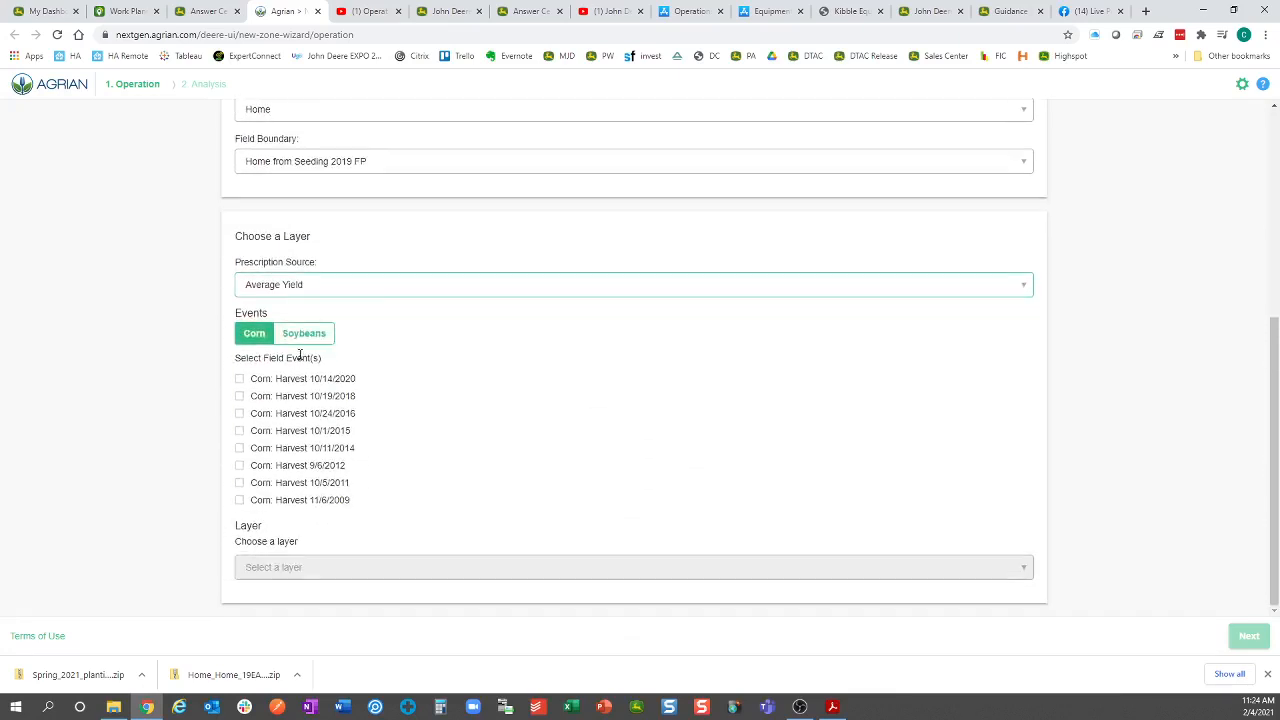
click(304, 336)
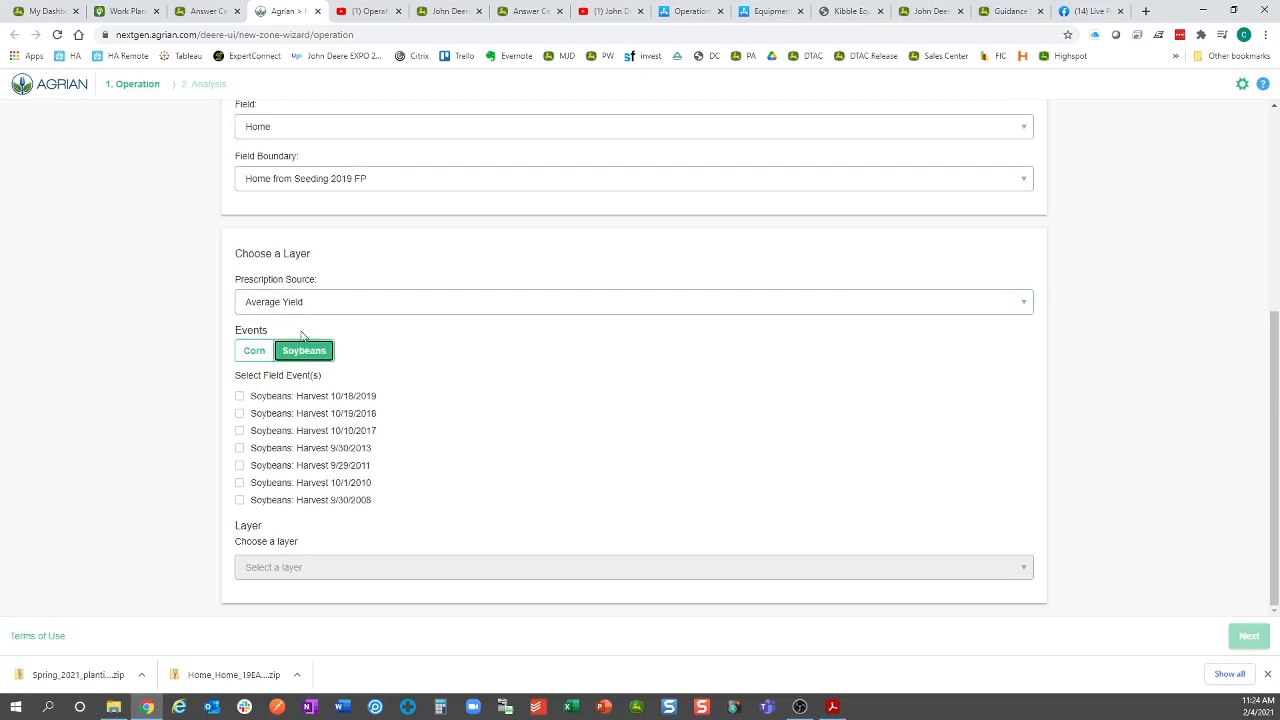
click(240, 397)
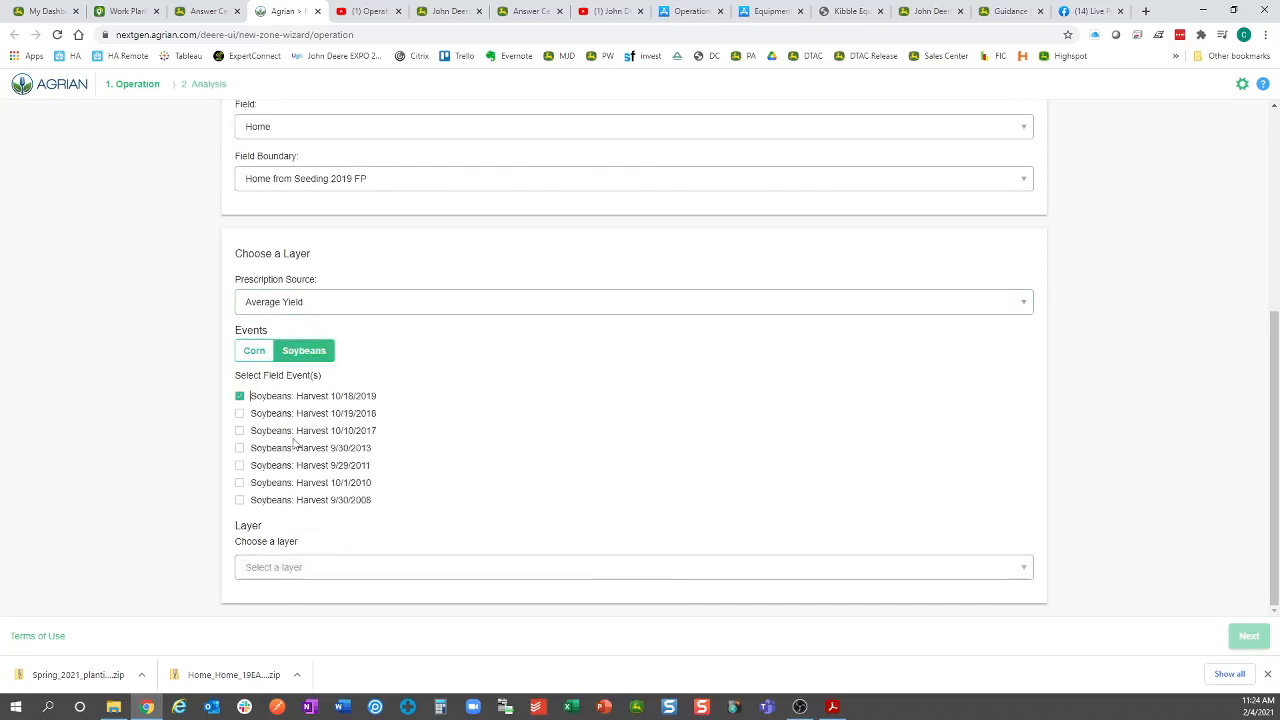
click(240, 413)
click(240, 430)
Step: Choose Harvest Yield as the layer, look over the other layer options, and proceed to the zone analysis
click(314, 567)
click(305, 485)
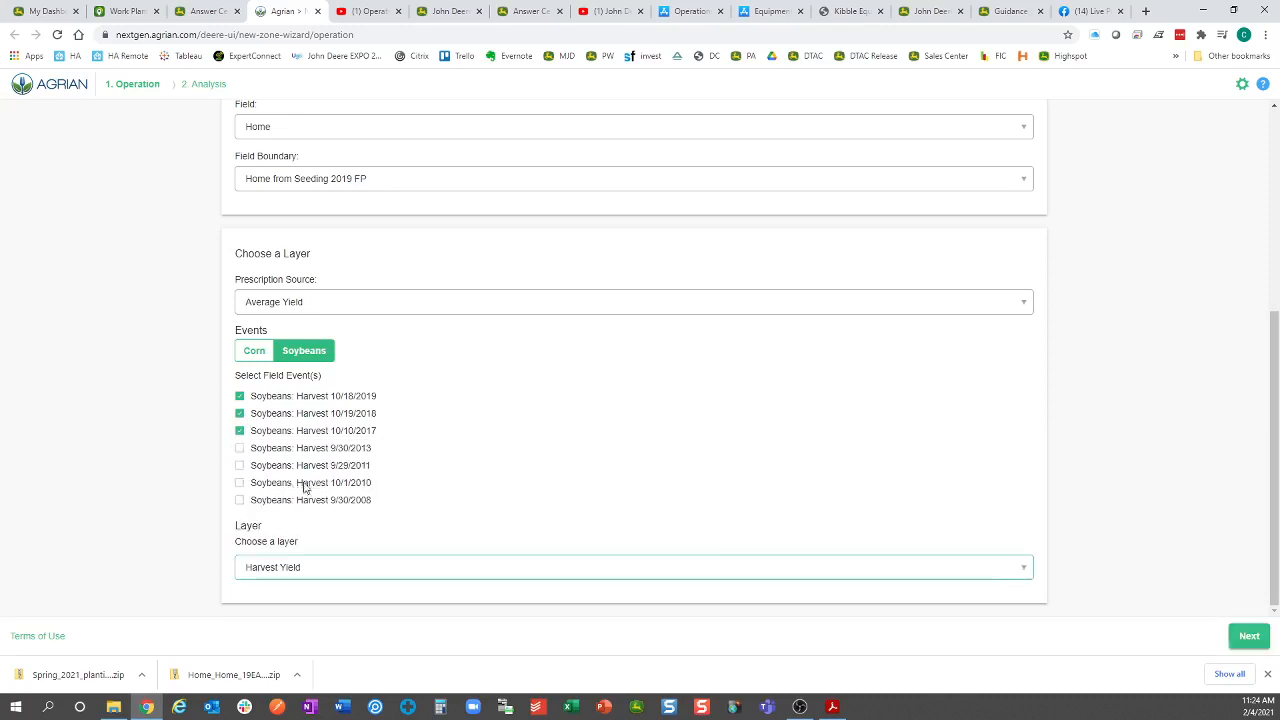
click(575, 567)
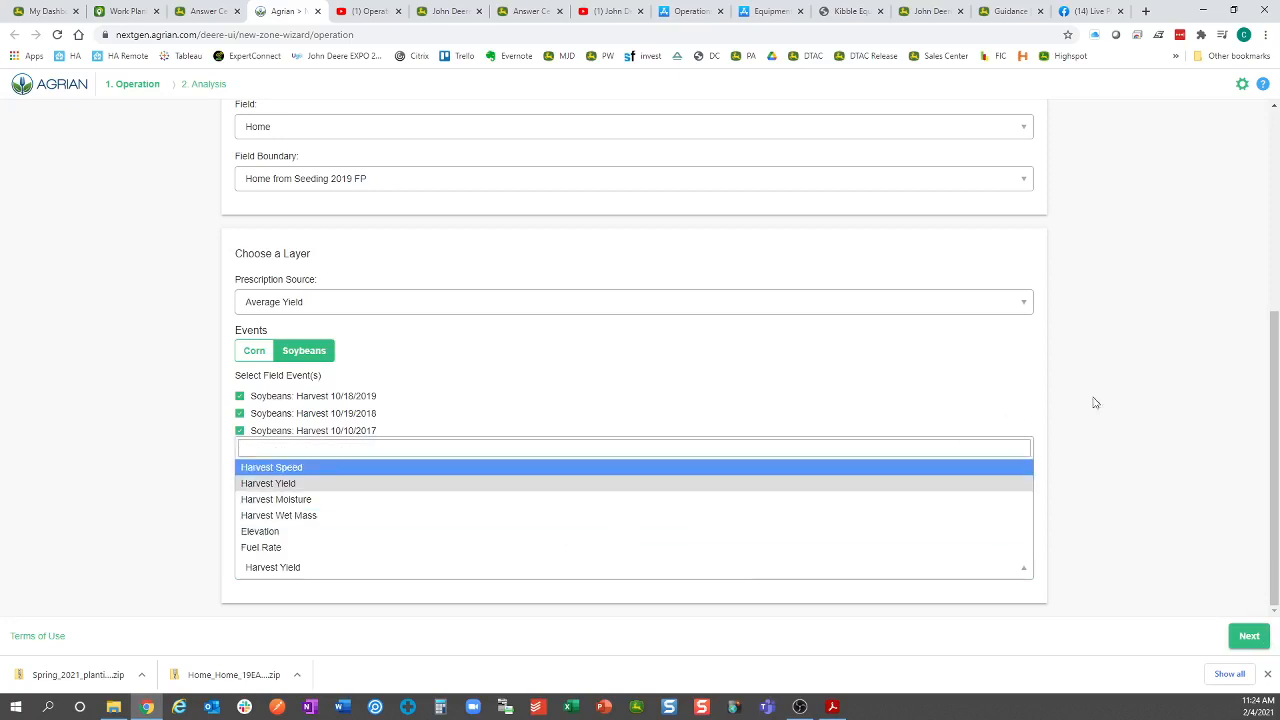
click(1132, 467)
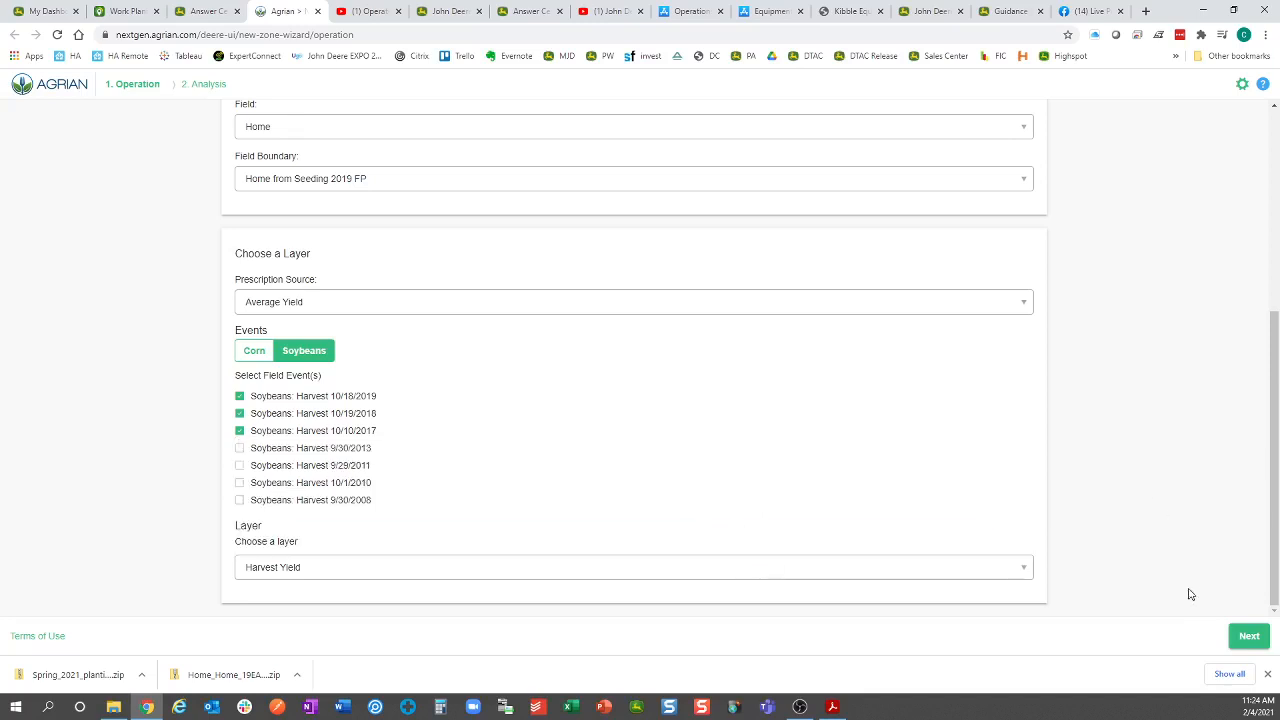
click(1252, 637)
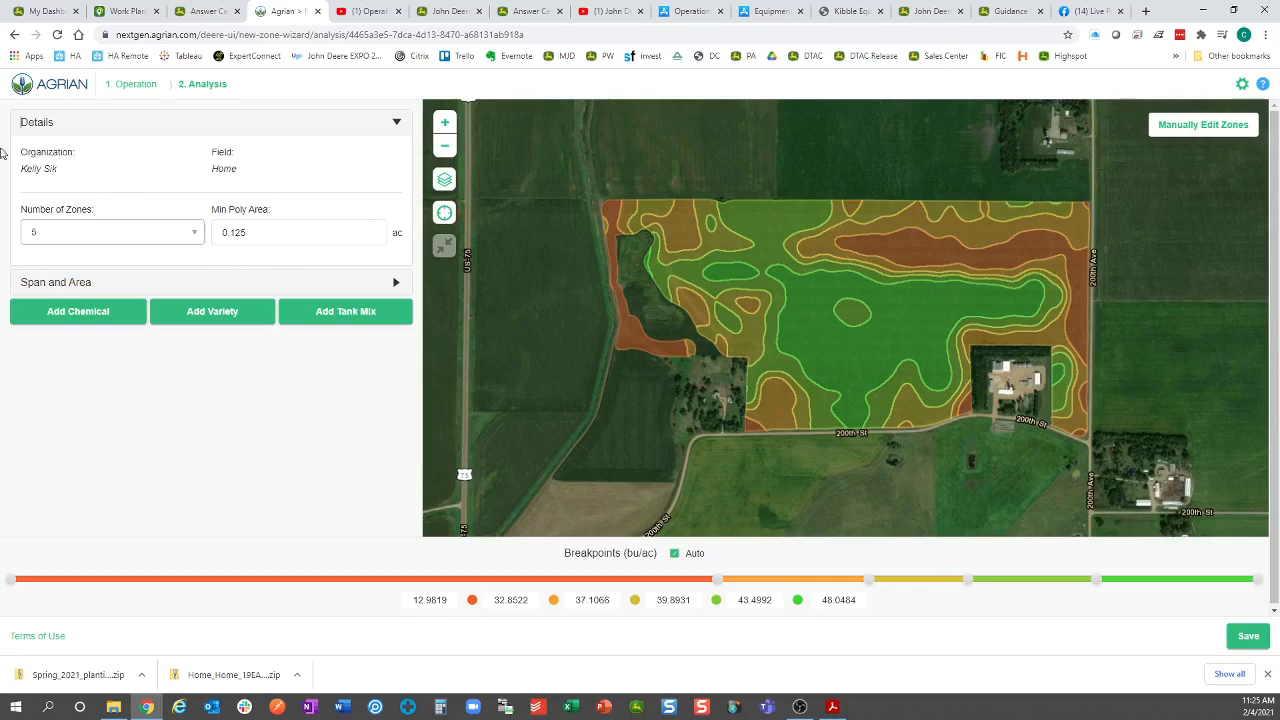
Step: Return to Work Planner and look over the available help resources
click(122, 14)
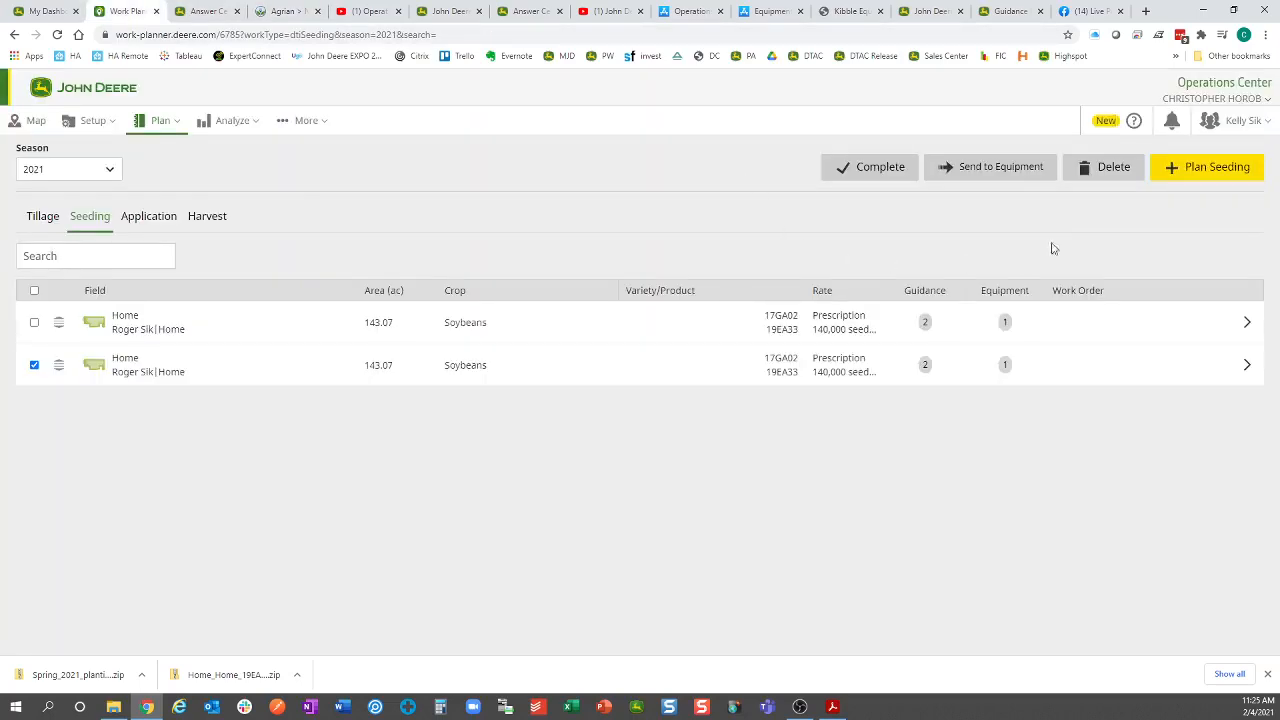
click(1125, 128)
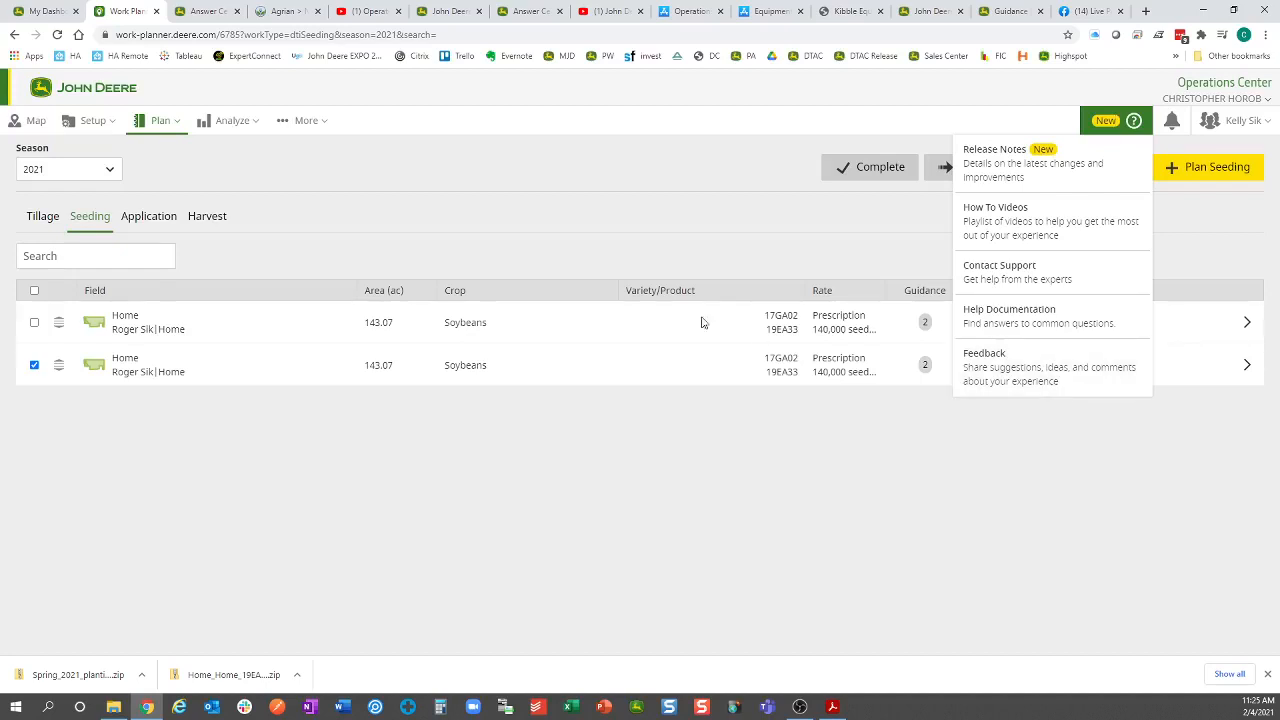
Step: Go back to Agrian's zone analysis, set the number of zones to 6 and update the map
click(272, 18)
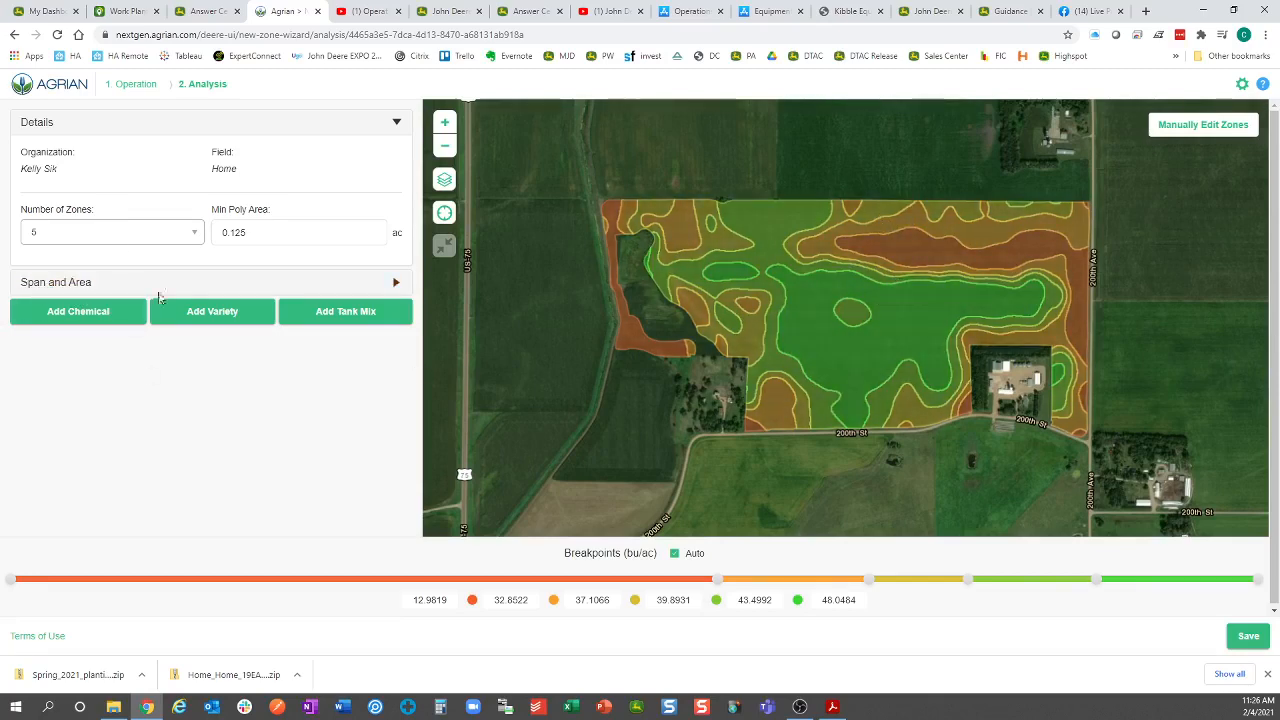
click(140, 234)
click(119, 340)
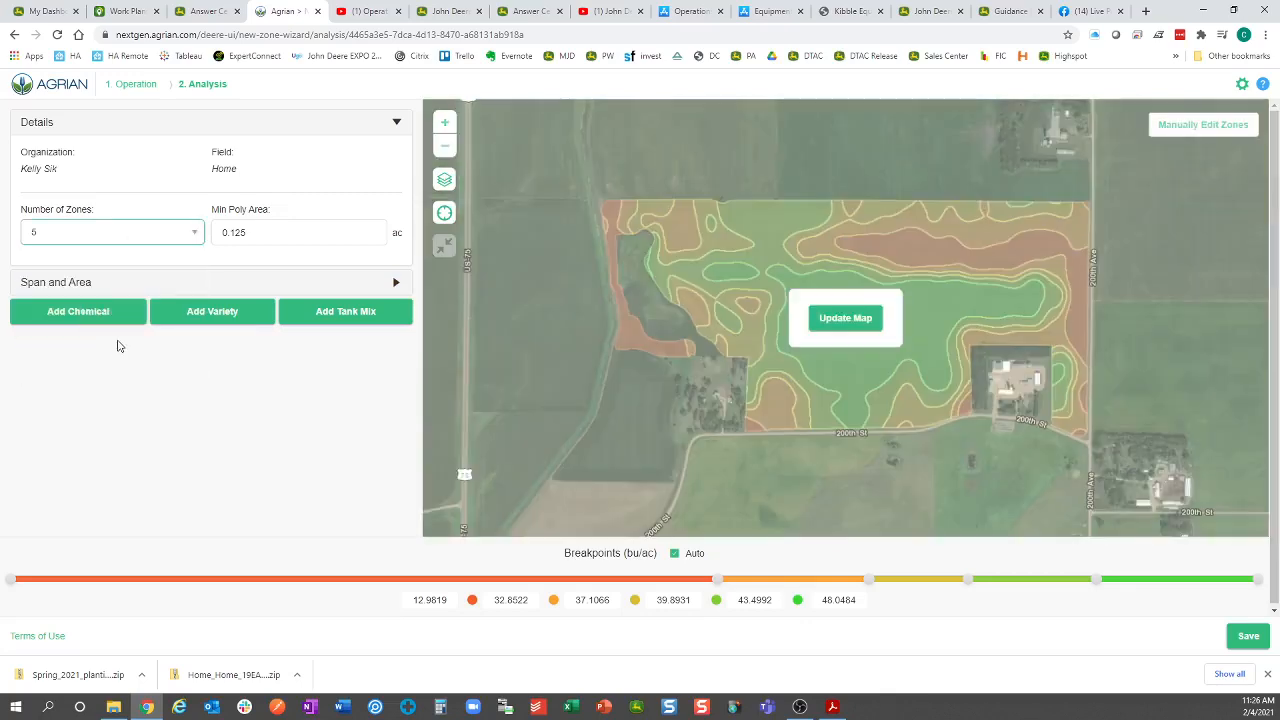
click(828, 318)
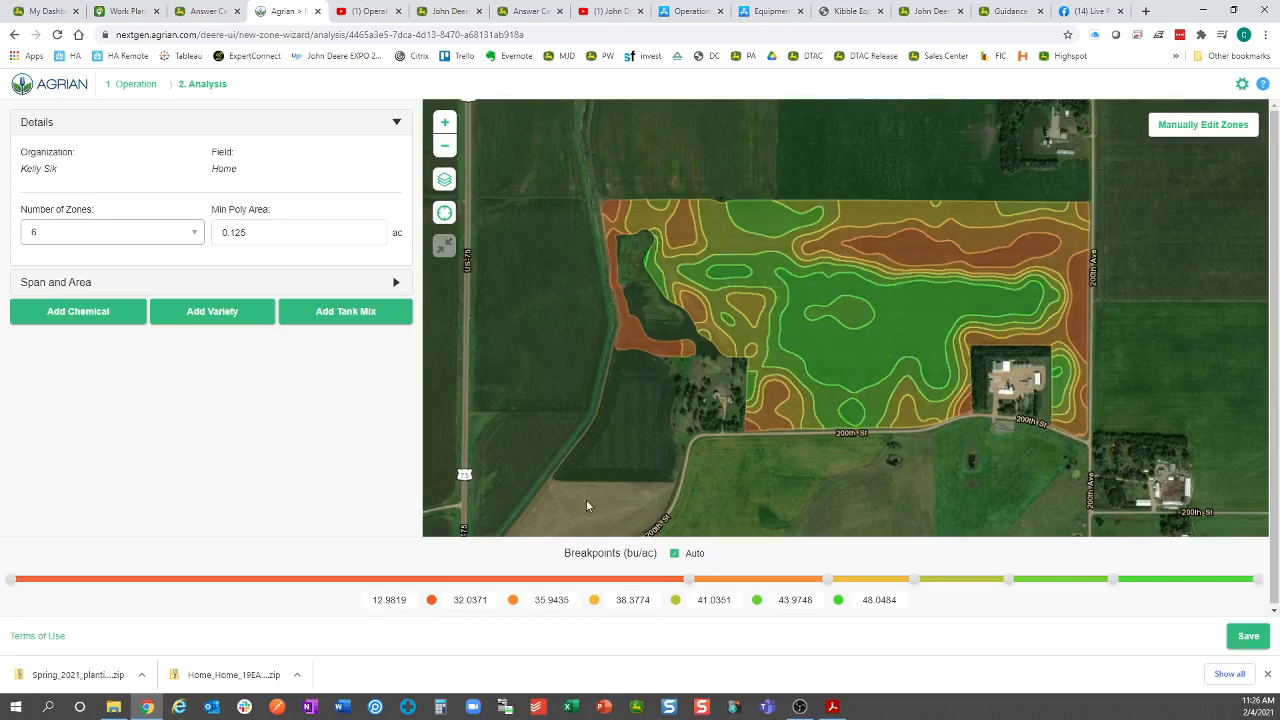
Step: Add the variety 17GA02 to the prescription and look over its value fields for the six zones
click(220, 313)
click(223, 270)
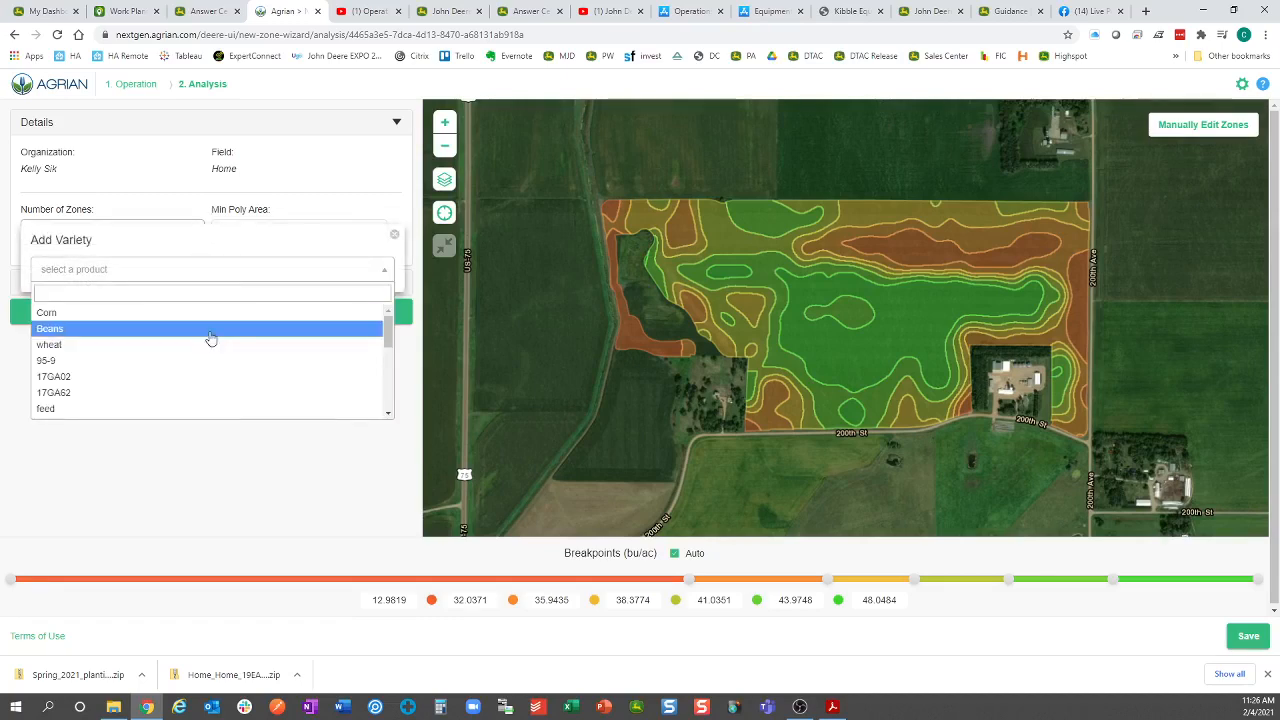
click(210, 380)
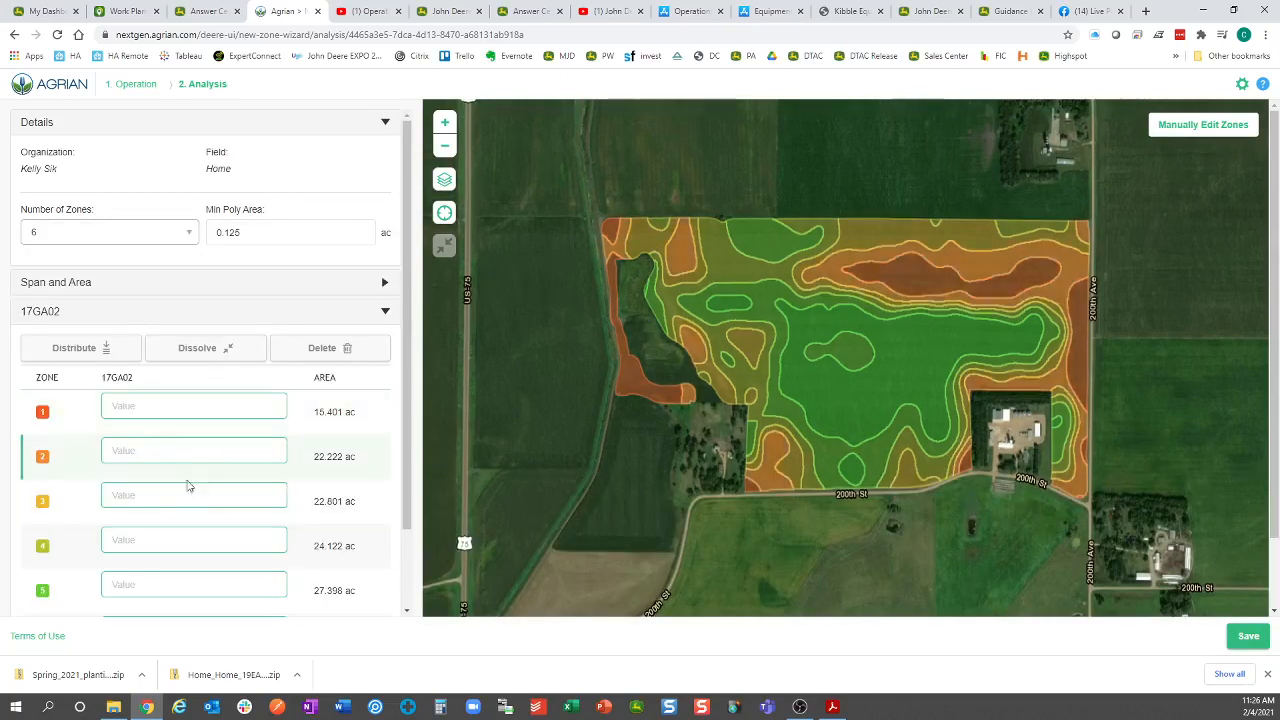
scroll(185, 550, down, 1)
scroll(180, 527, down, 1)
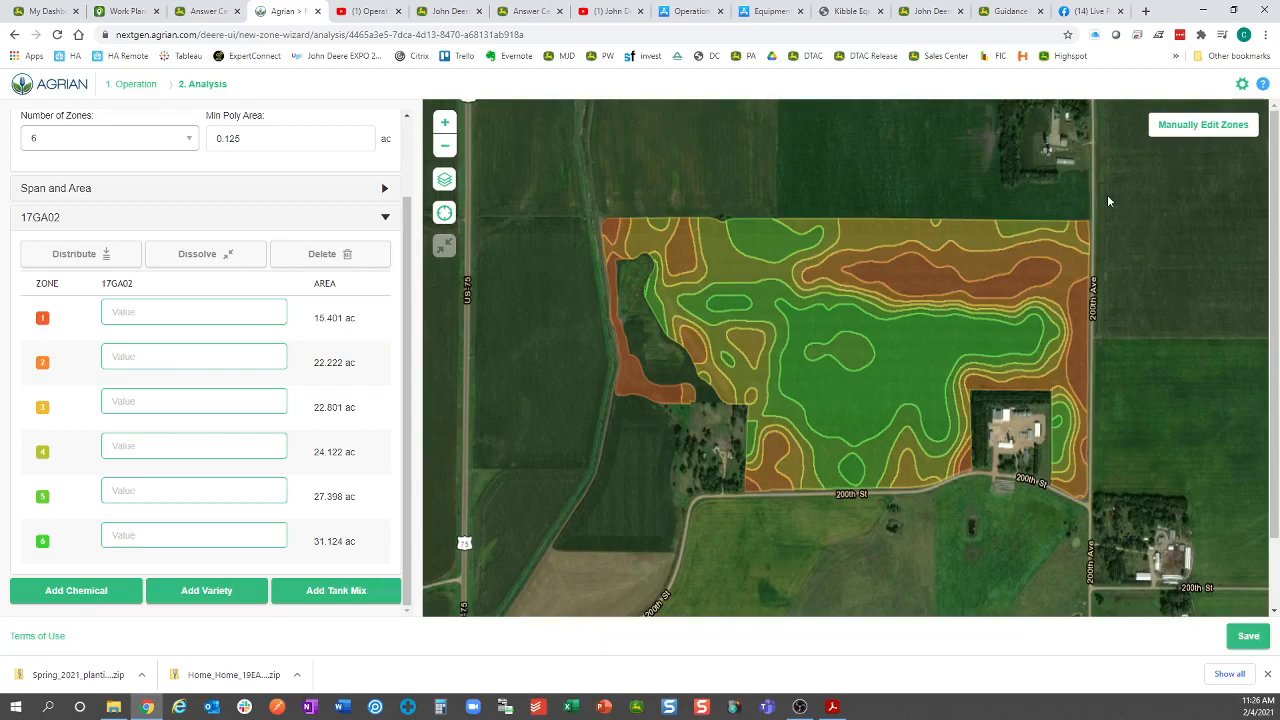
Step: Edit the zones manually, discarding the added product, split a rectangular block out of the east-central part of the field with the polygon tool, and create the zones
click(1182, 126)
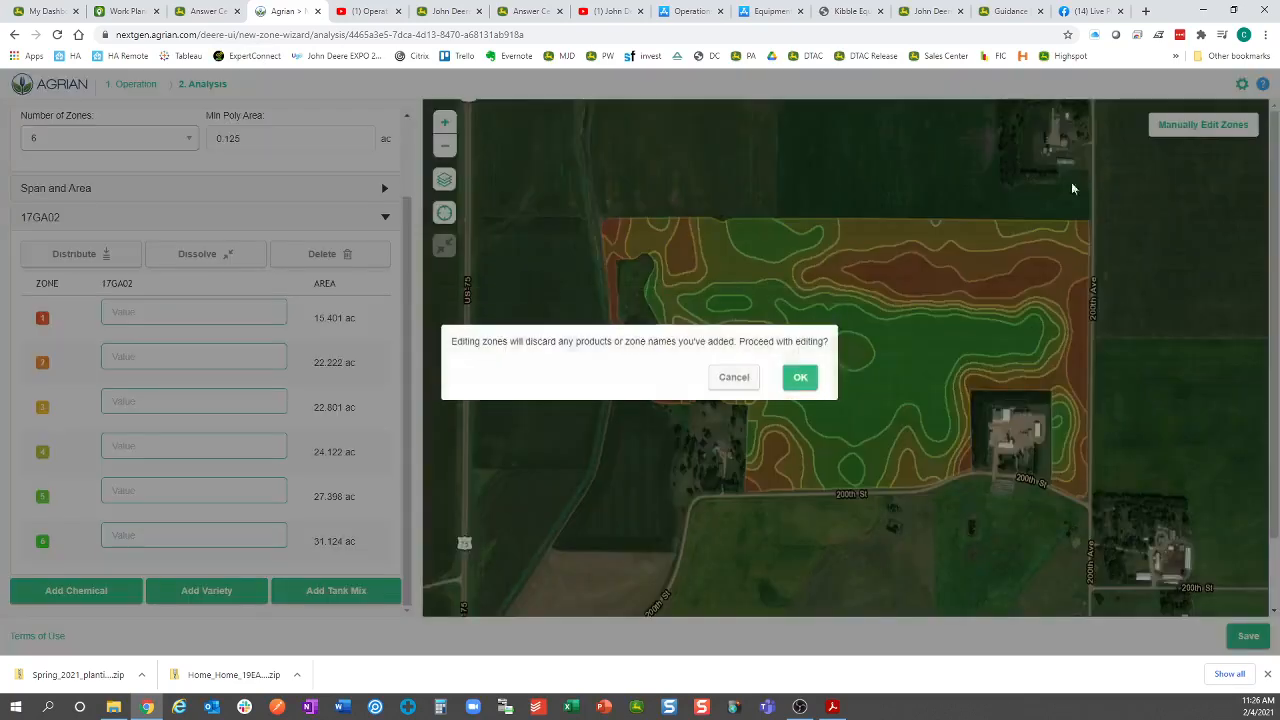
click(803, 379)
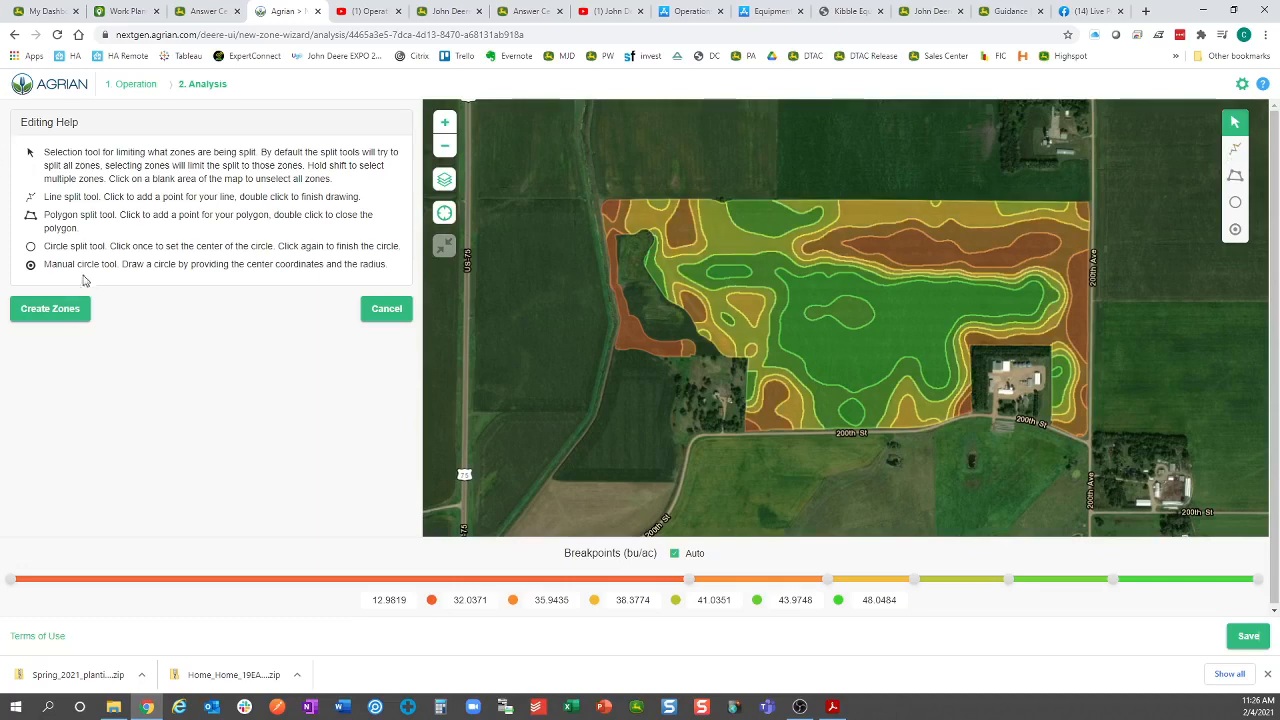
click(1236, 176)
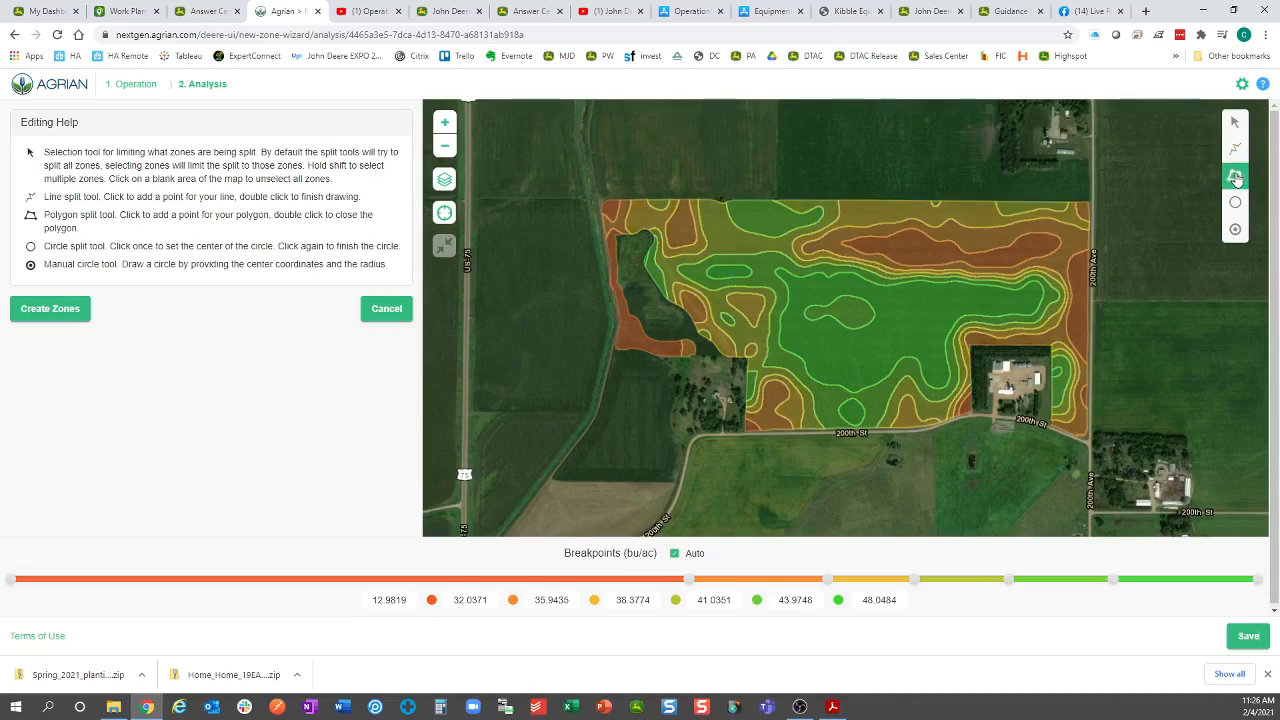
click(876, 282)
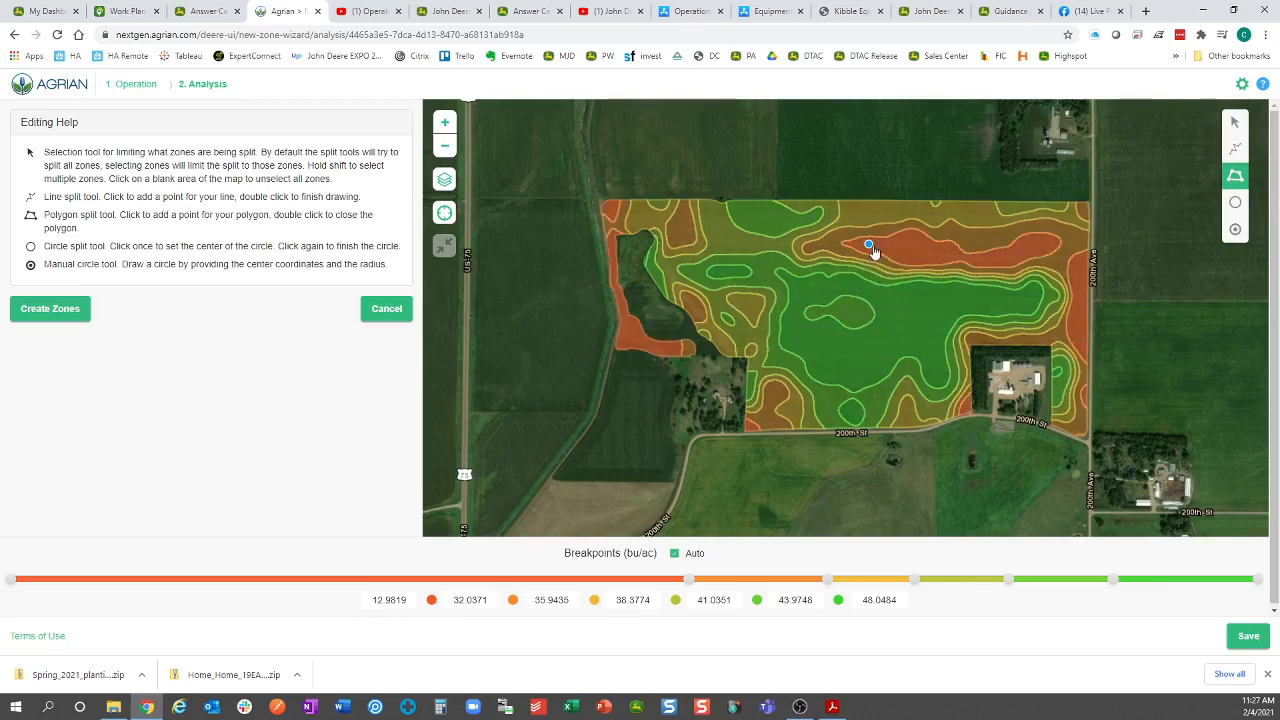
click(869, 244)
click(941, 243)
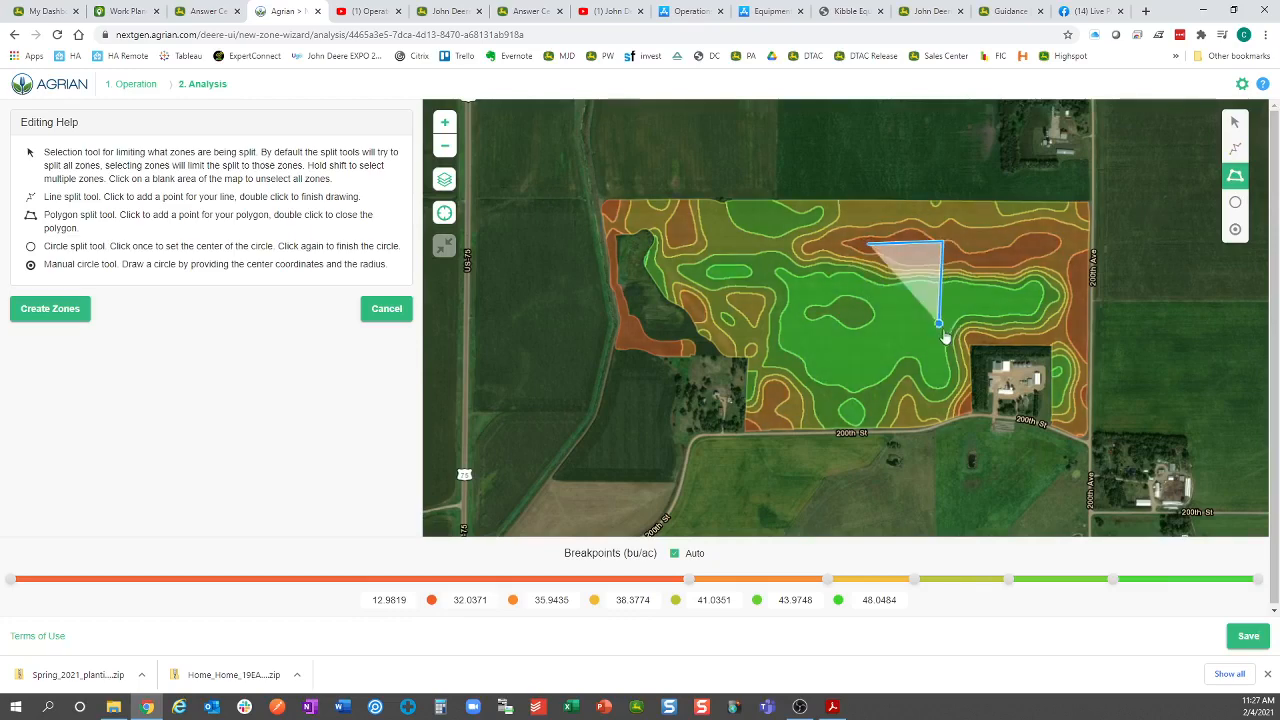
click(941, 341)
click(860, 342)
double_click(862, 258)
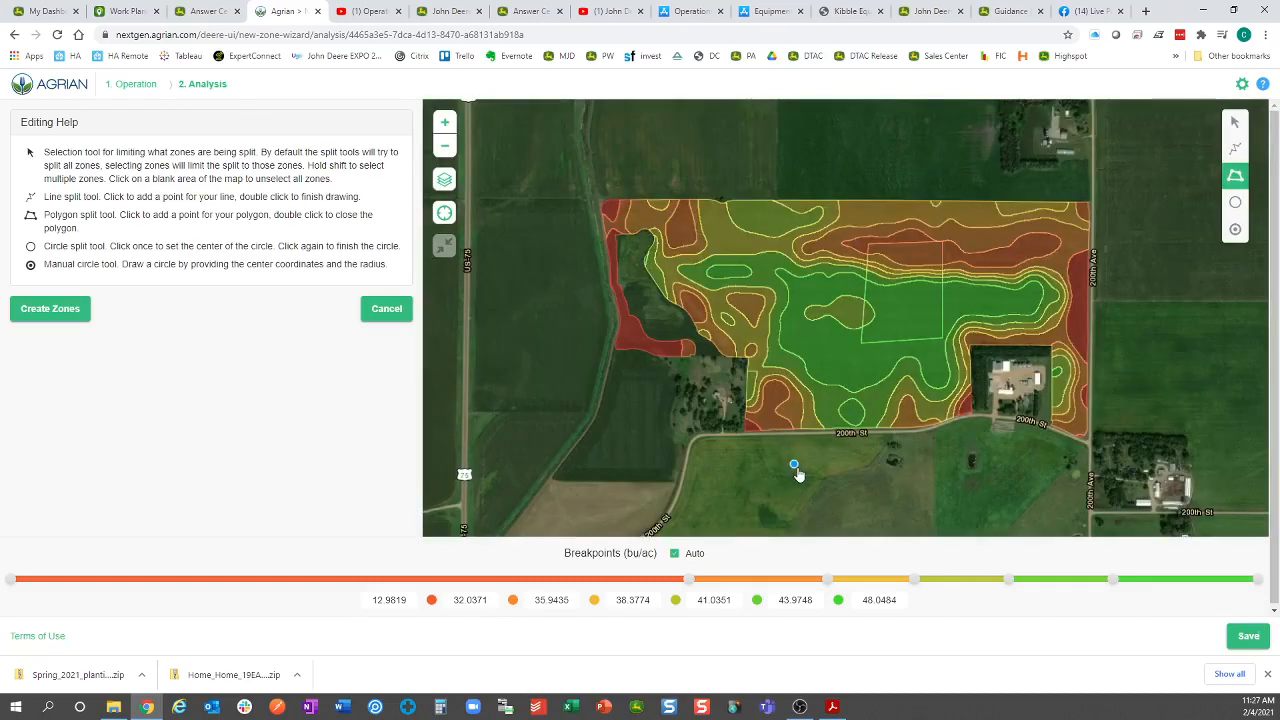
click(55, 313)
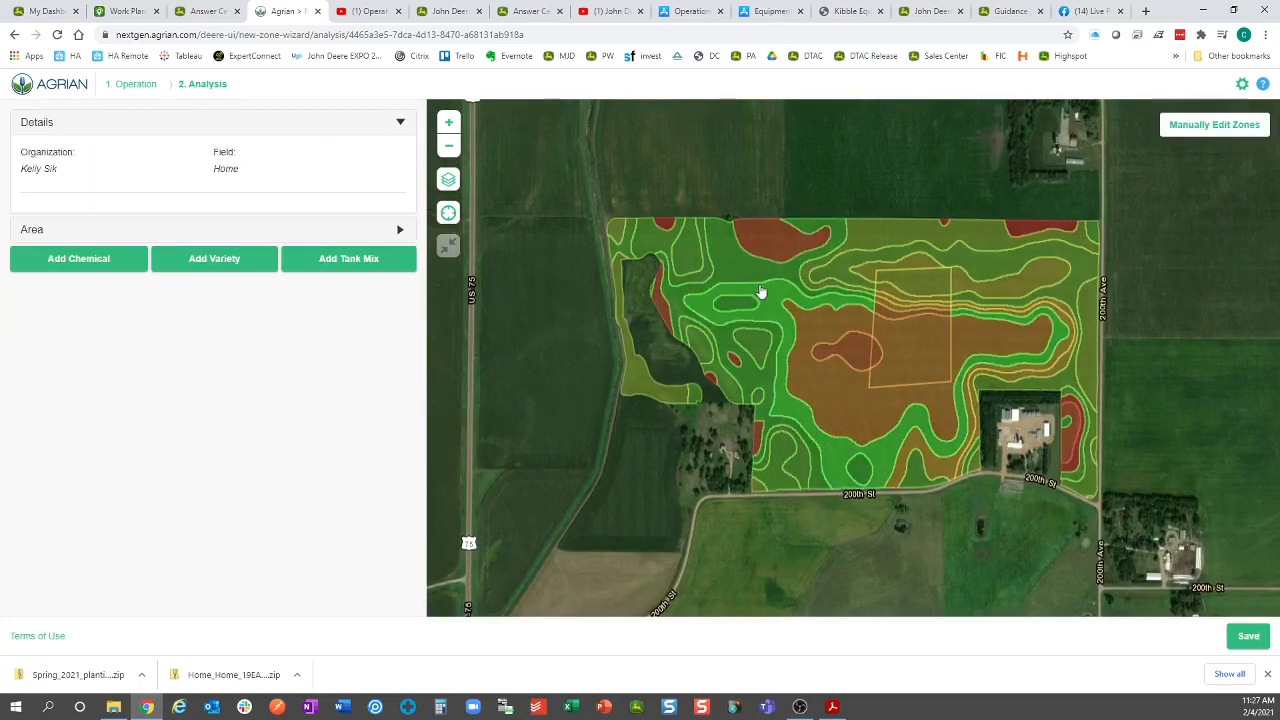
Step: Add the variety Beans to the edited zones and look over the value fields through the last zone
click(229, 266)
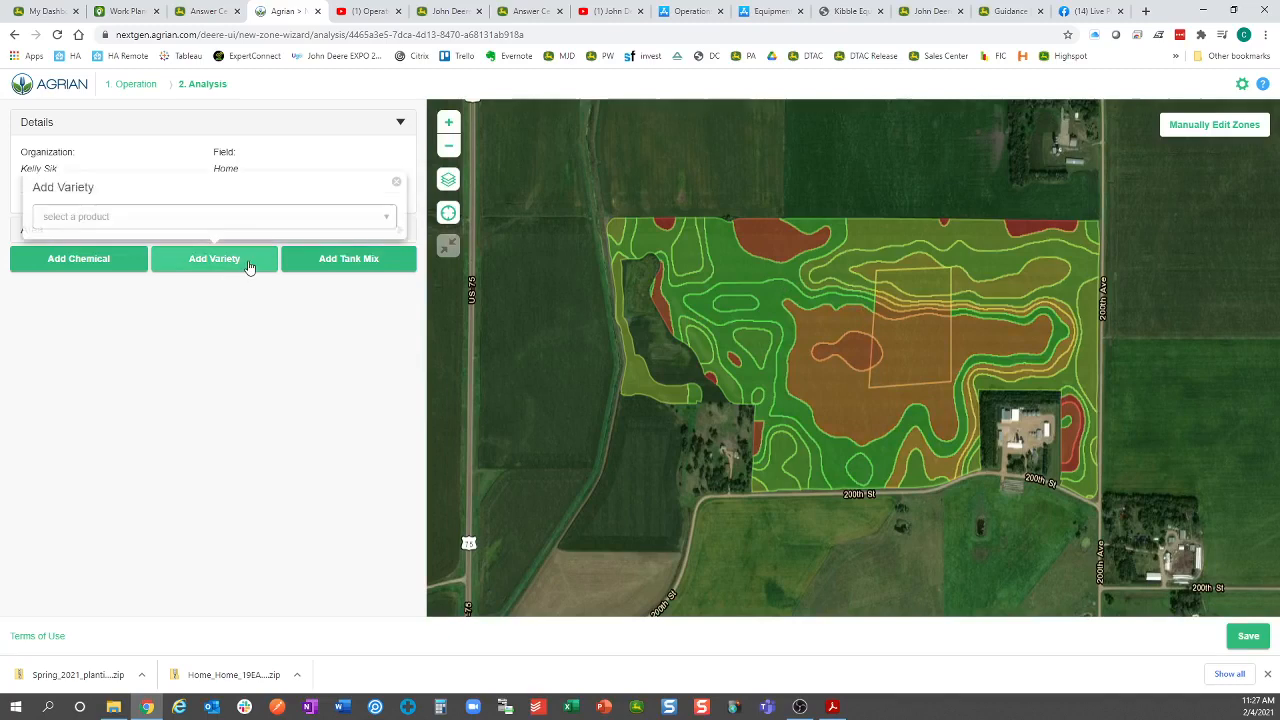
click(222, 222)
click(205, 277)
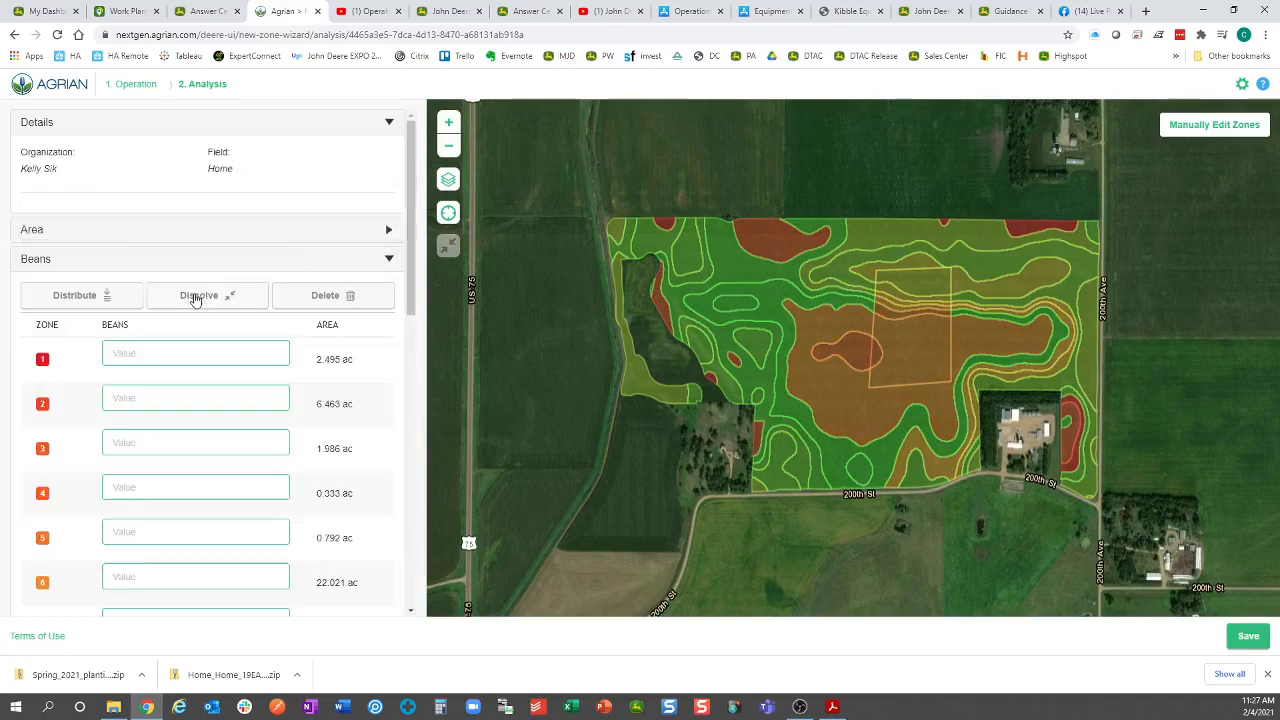
scroll(279, 398, down, 1)
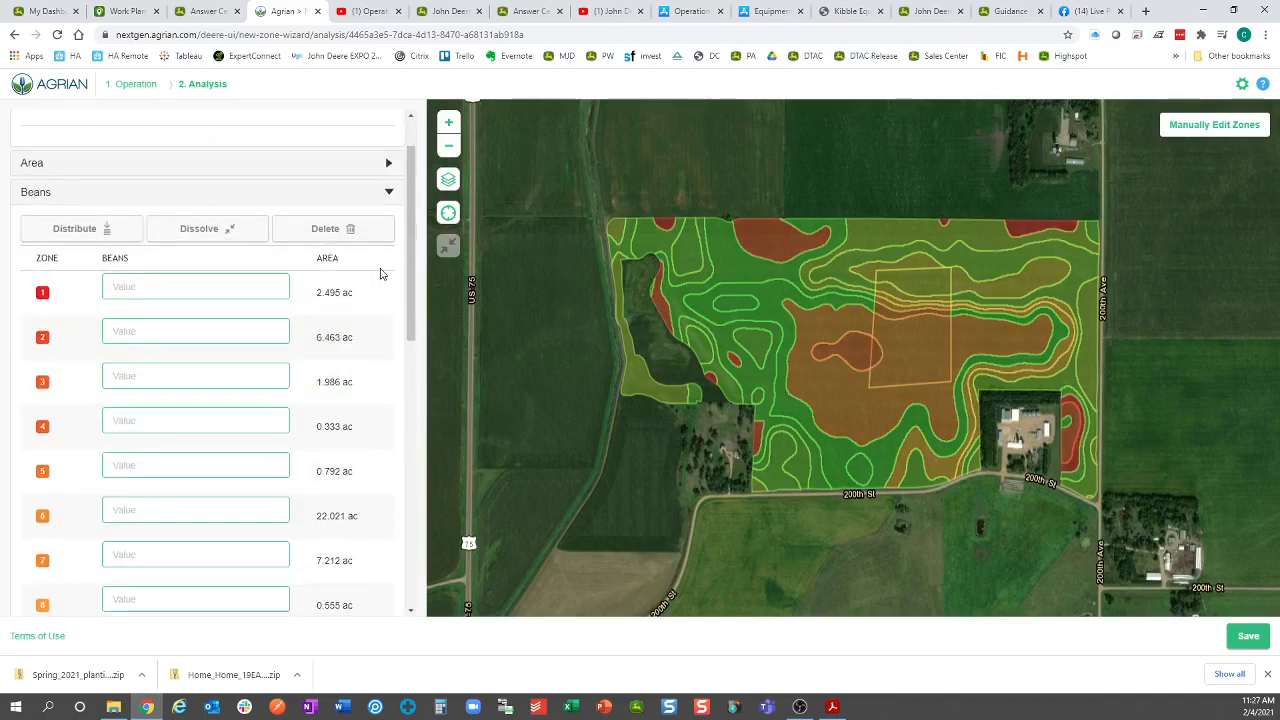
drag(409, 262, 407, 528)
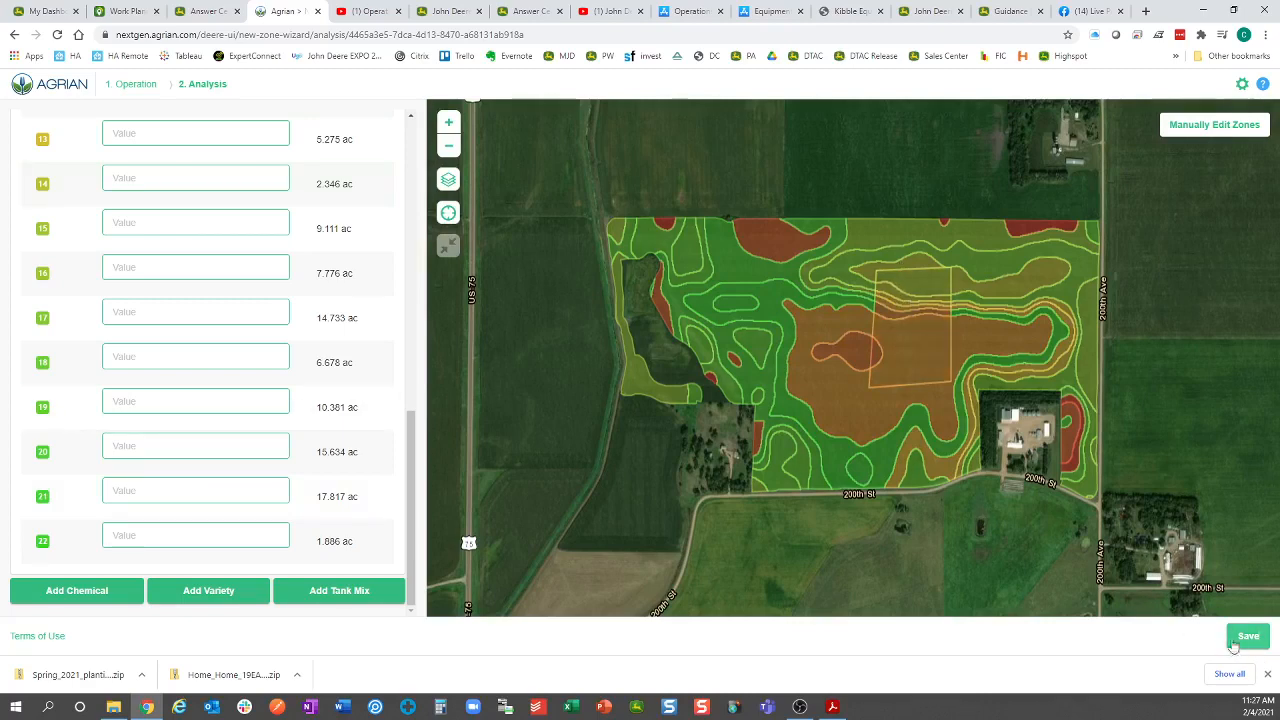
Step: Switch to Operations Center, open the Files page and select the prescription file Home_Home_19EA33.zip
click(140, 20)
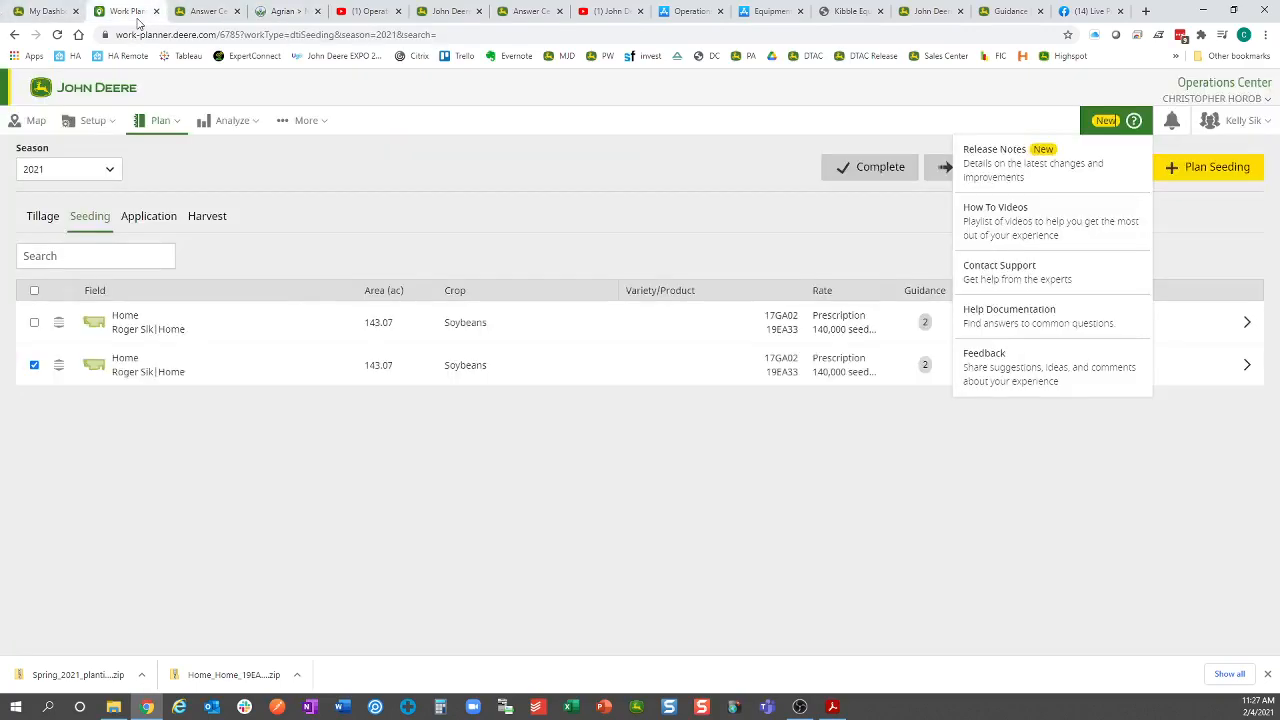
click(302, 120)
click(337, 222)
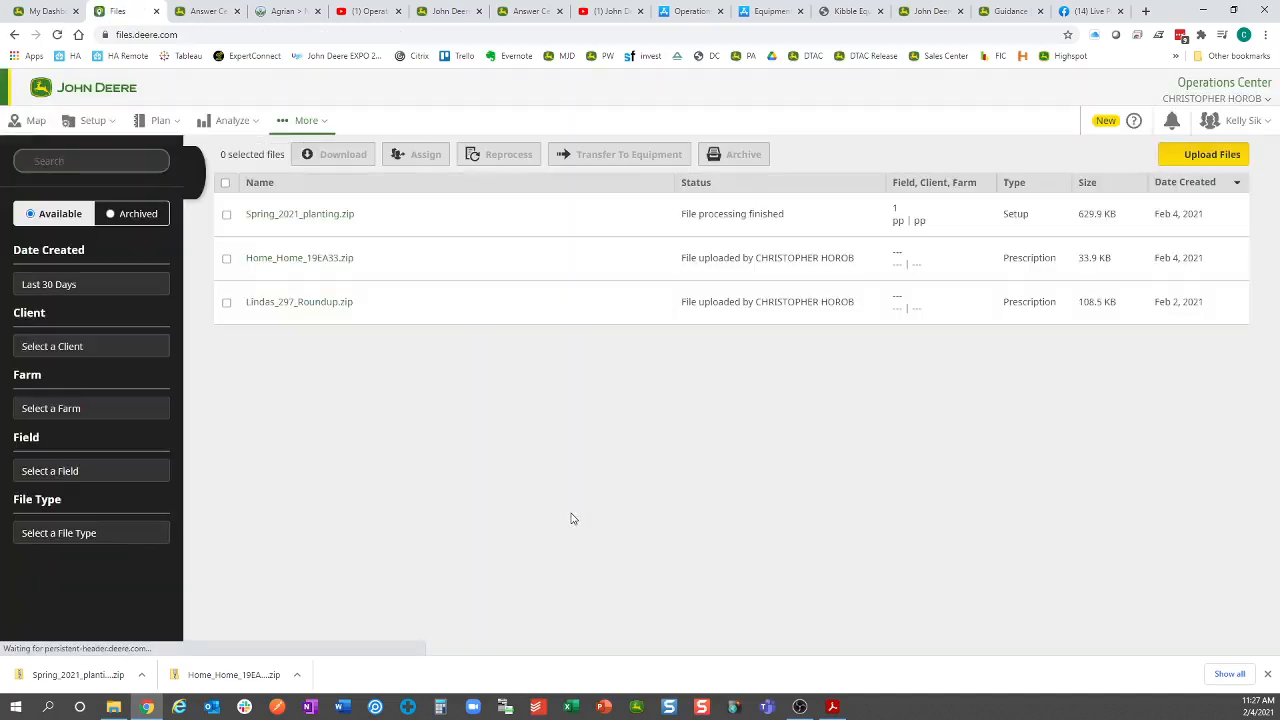
click(226, 258)
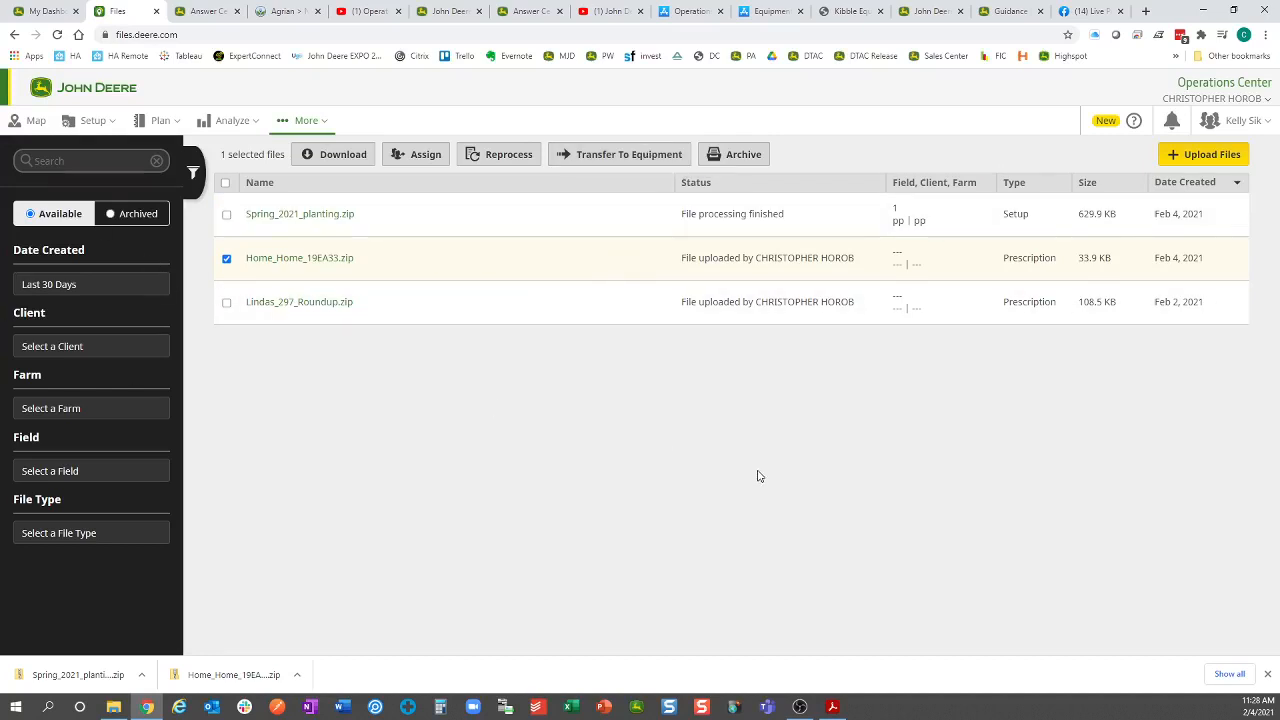
Step: Open the details of the Home field from the map and view its prescriptions
click(32, 129)
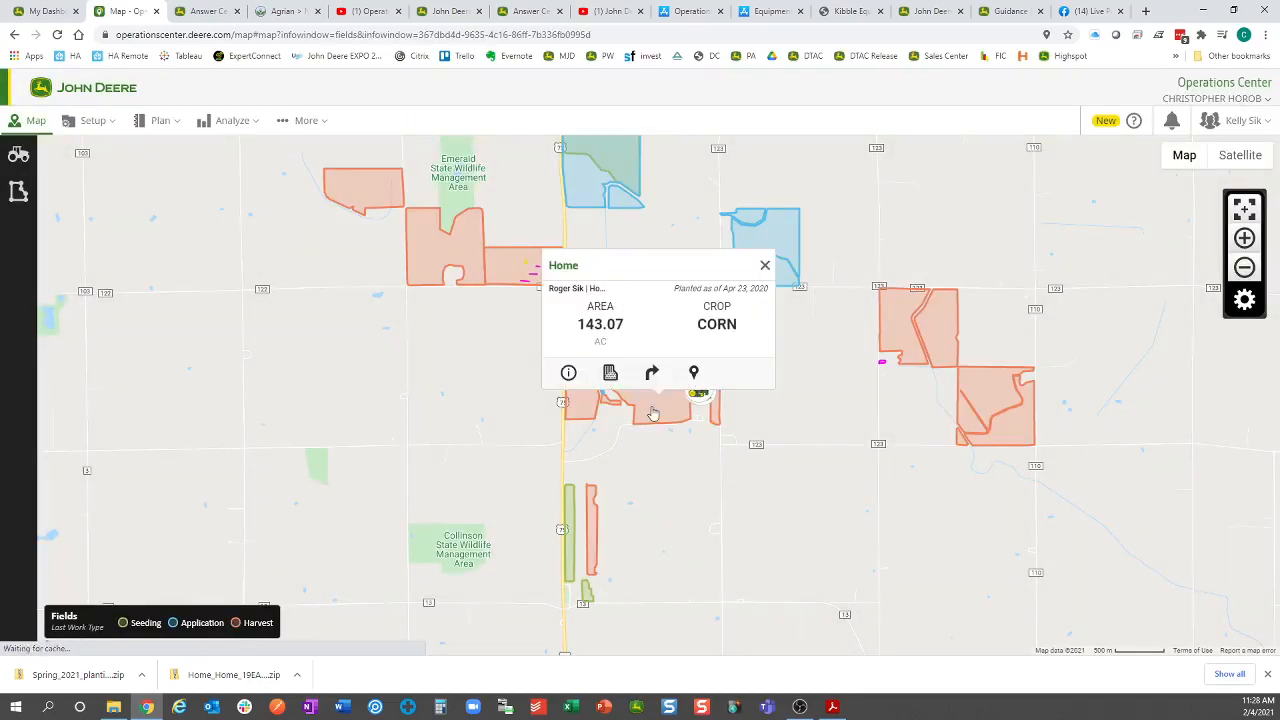
click(653, 427)
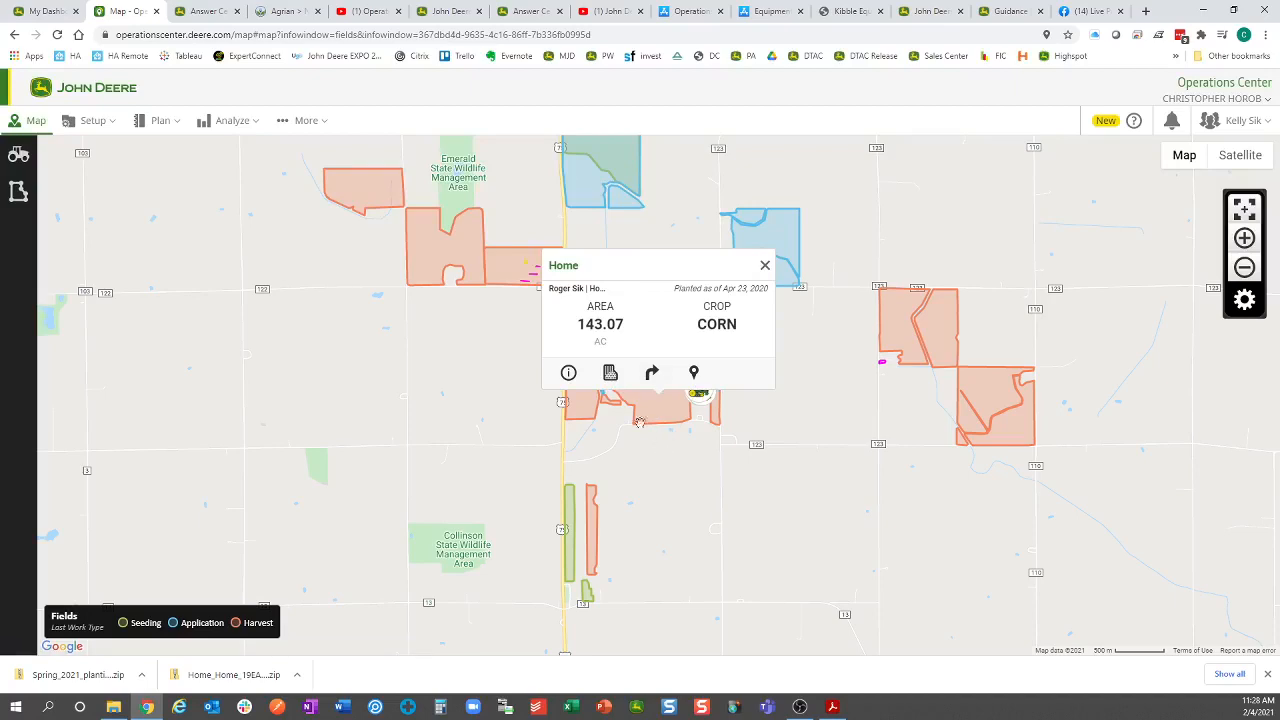
click(569, 375)
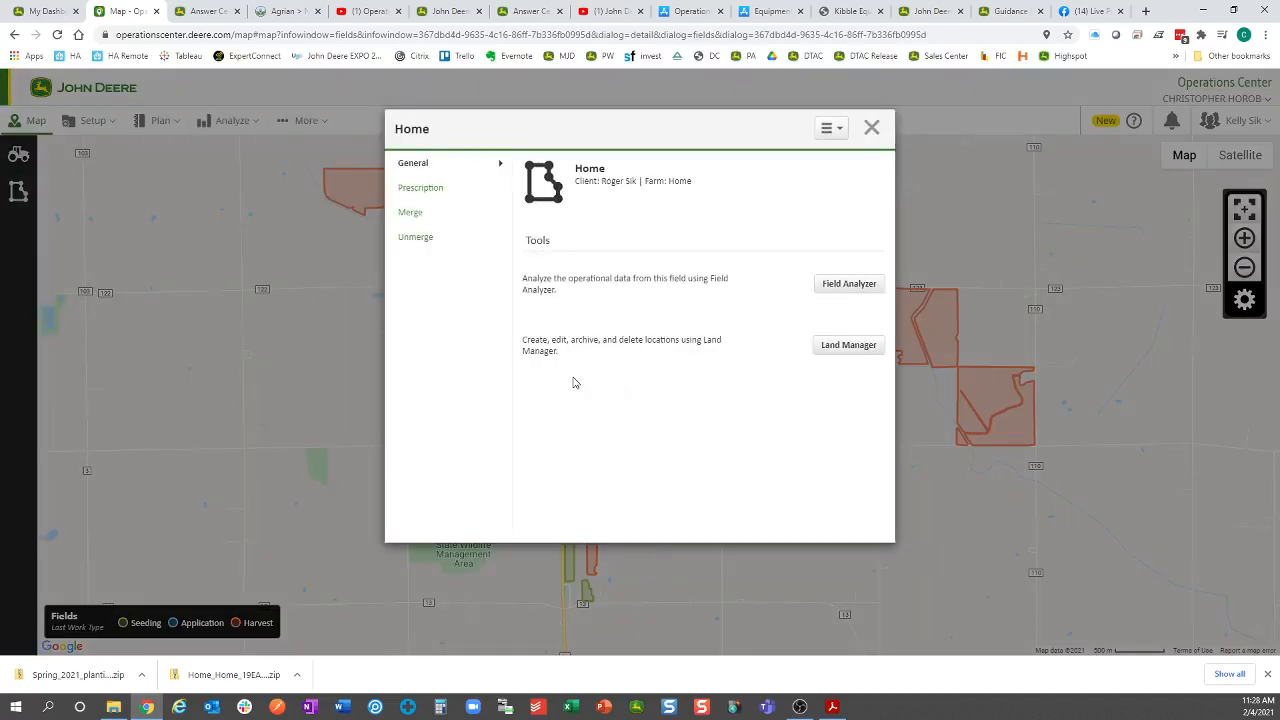
click(466, 190)
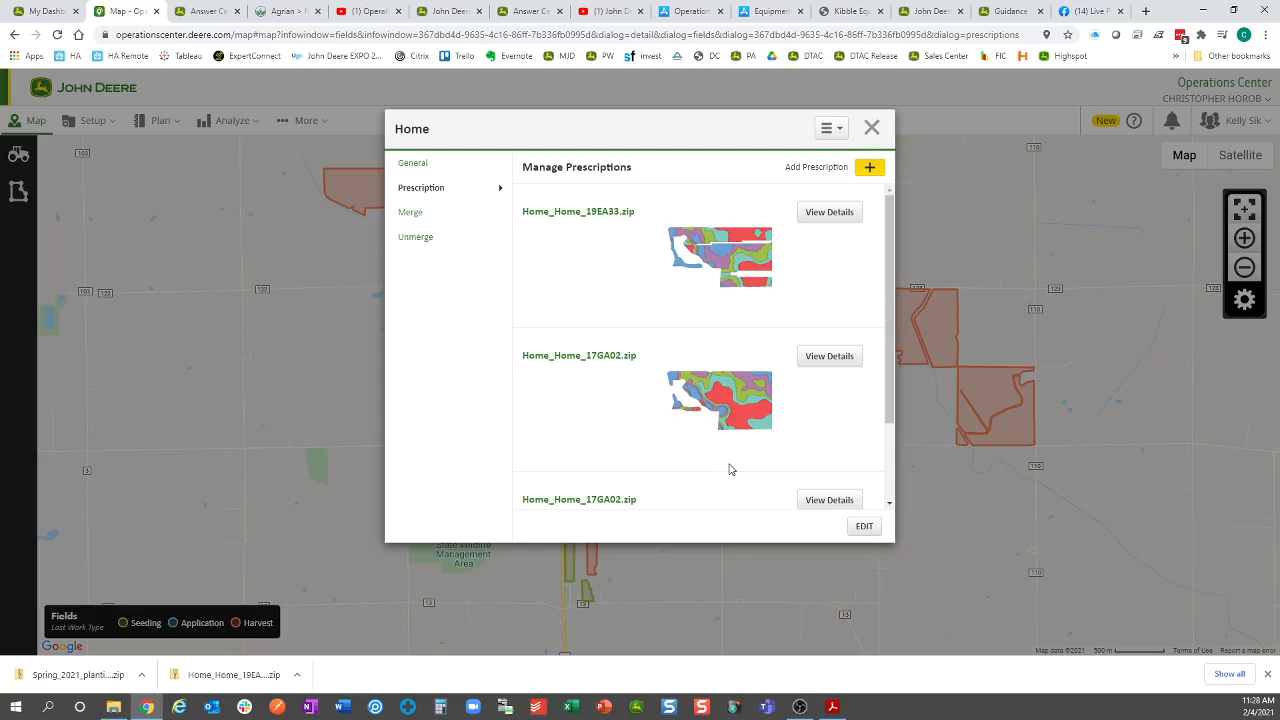
Step: Look over the Operations Center files that can be added as Home field prescriptions, and leave the field details without adding one
click(869, 169)
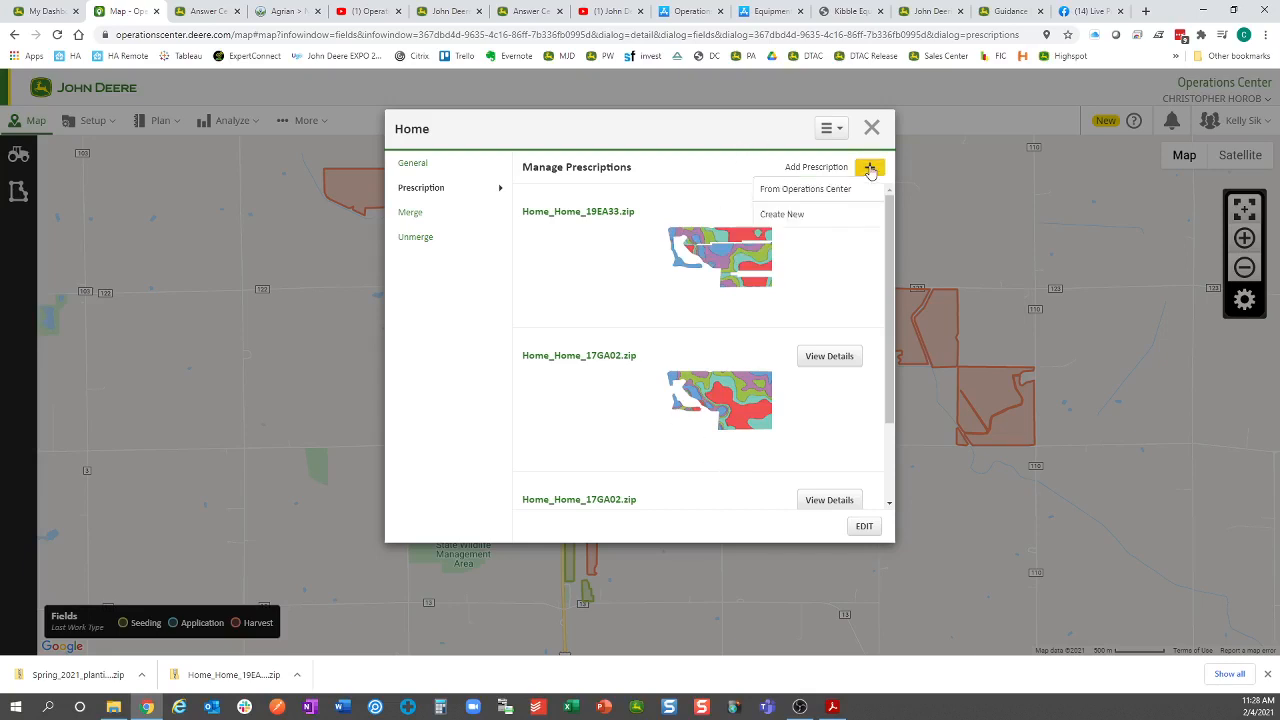
click(786, 192)
click(543, 178)
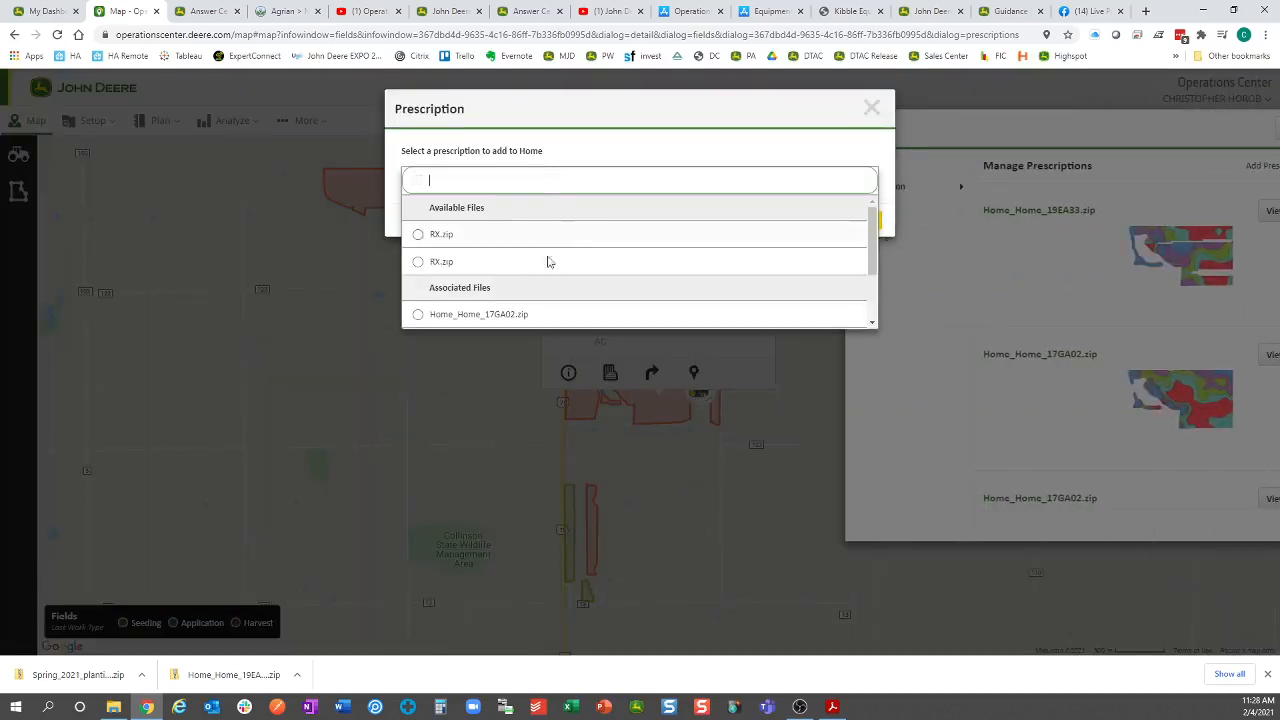
click(583, 114)
click(871, 110)
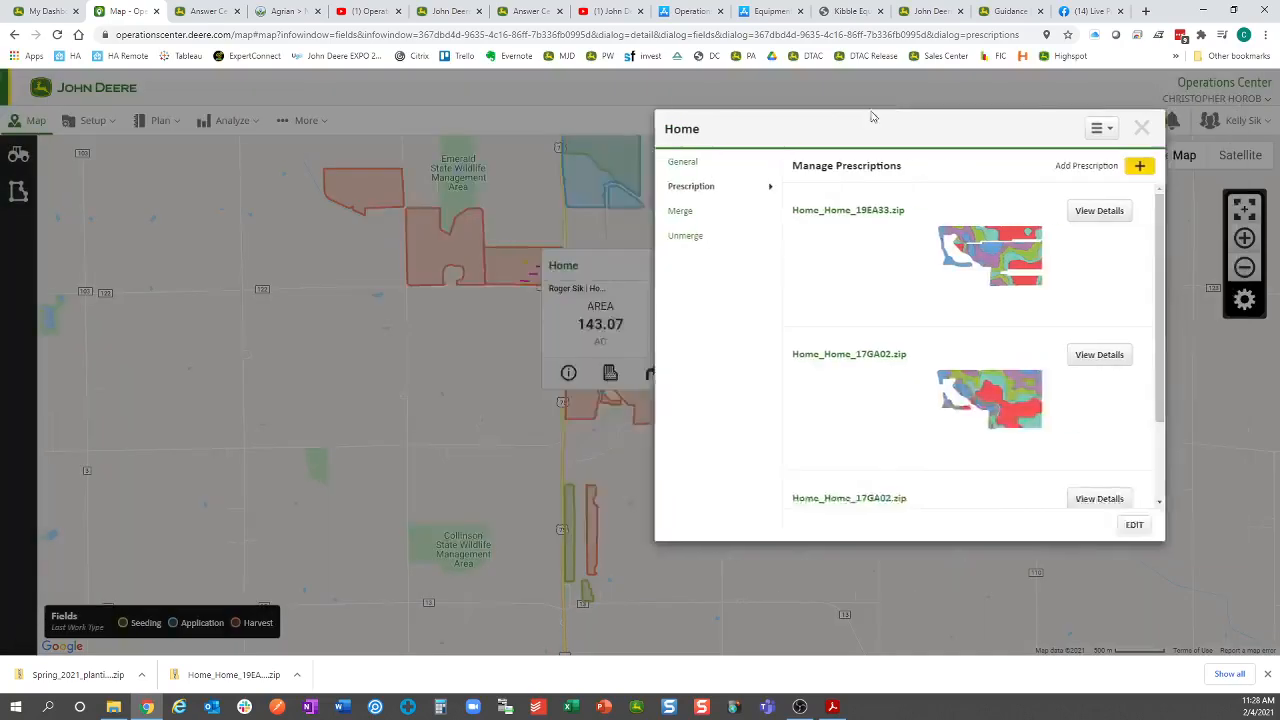
click(871, 127)
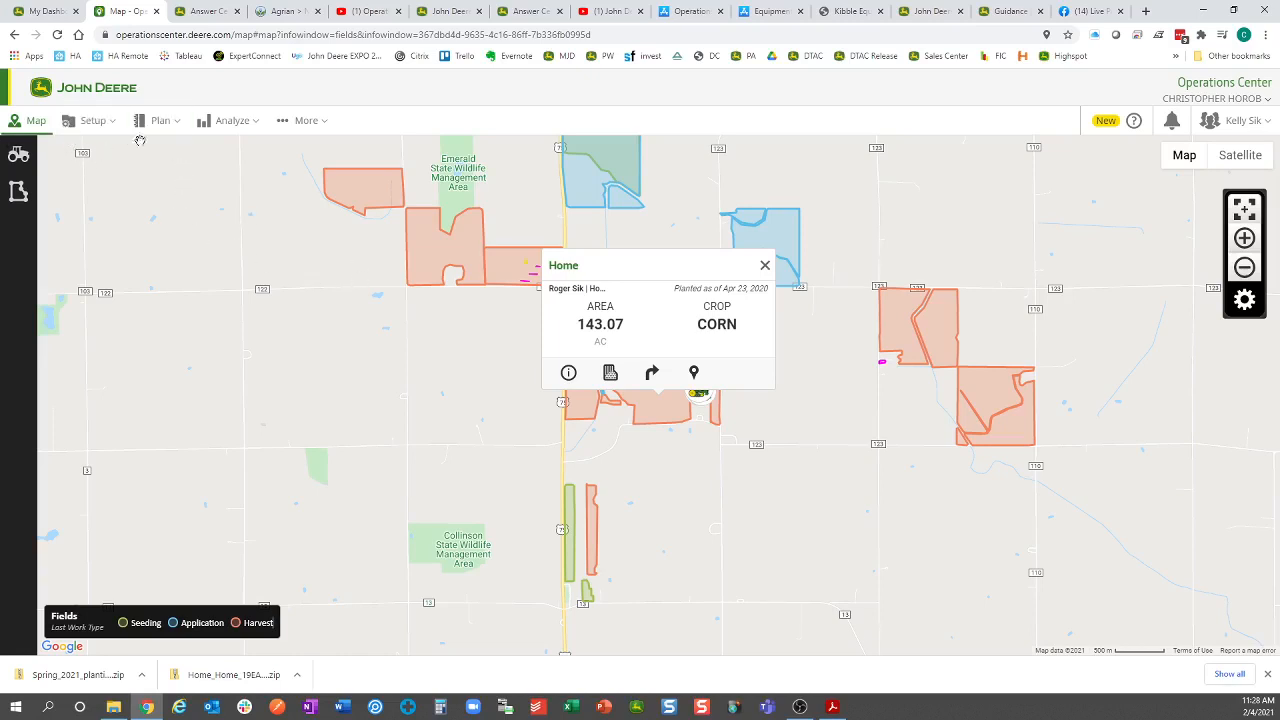
Step: Return to Work Planner and display the 2021 seeding plans
click(108, 124)
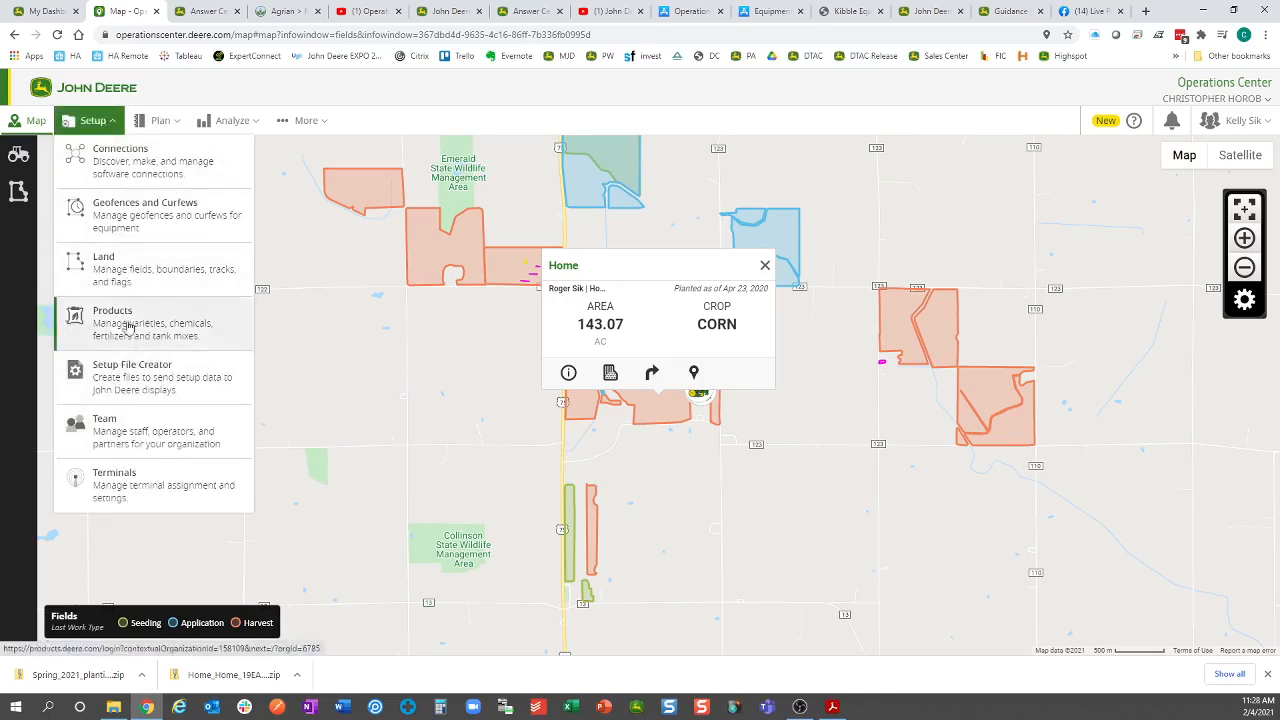
click(142, 121)
click(190, 300)
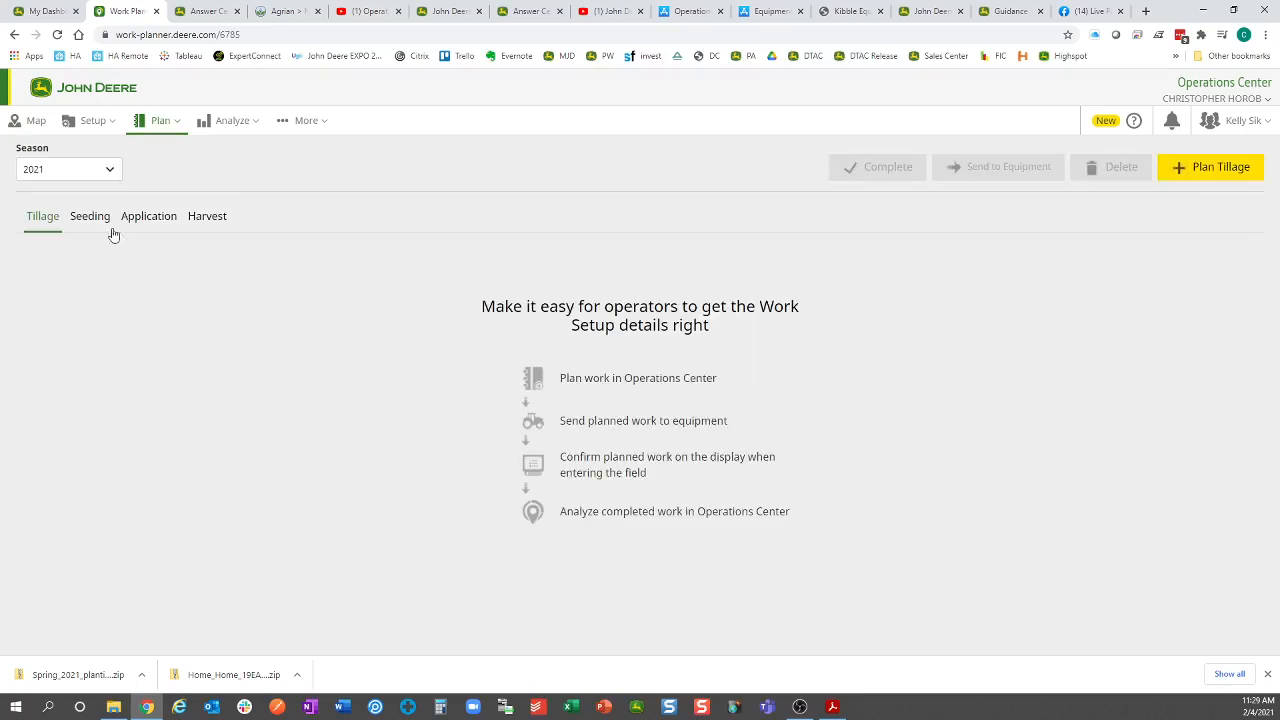
click(96, 219)
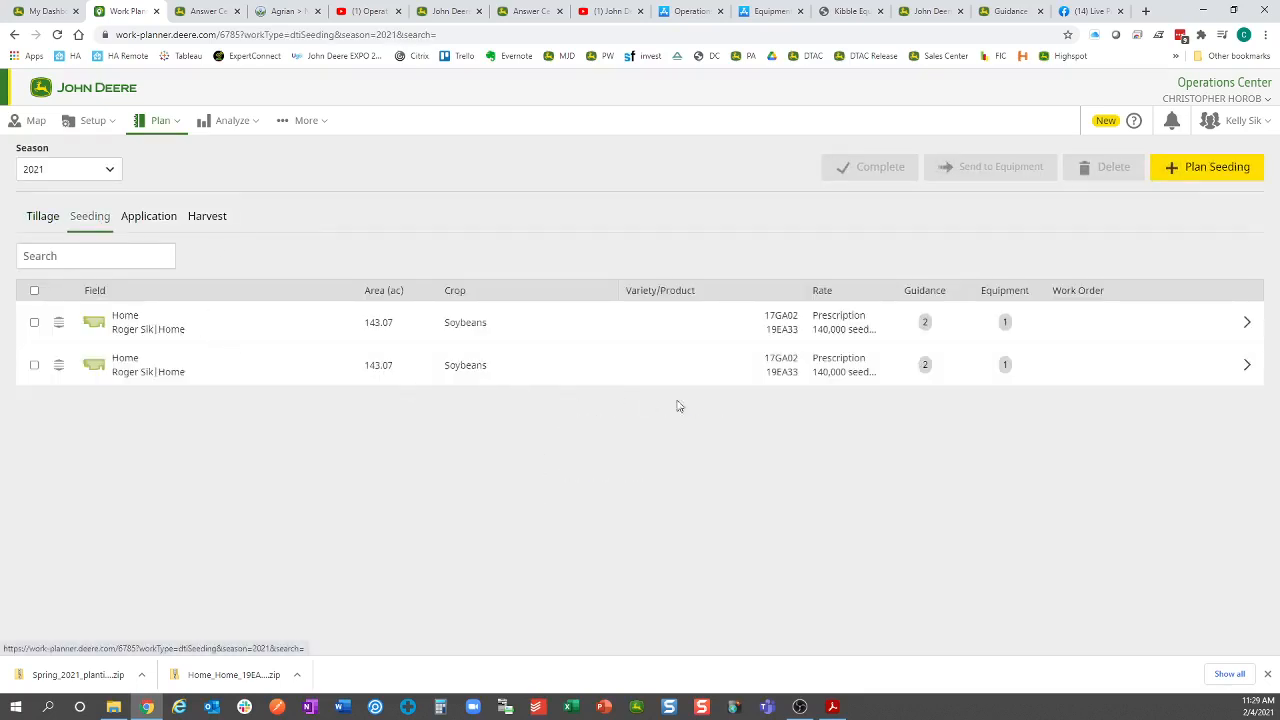
Step: Open the second Home seeding plan, review its varieties, equipment and work instructions, and cancel without saving
click(33, 366)
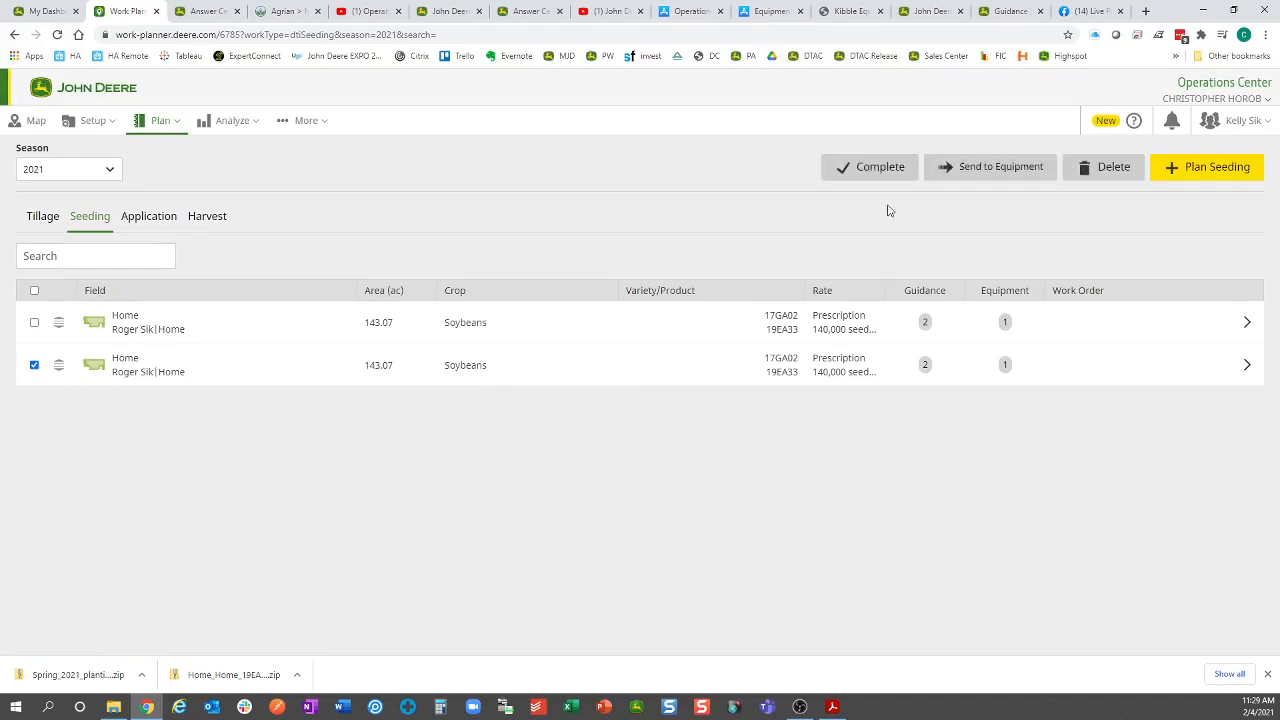
click(1245, 366)
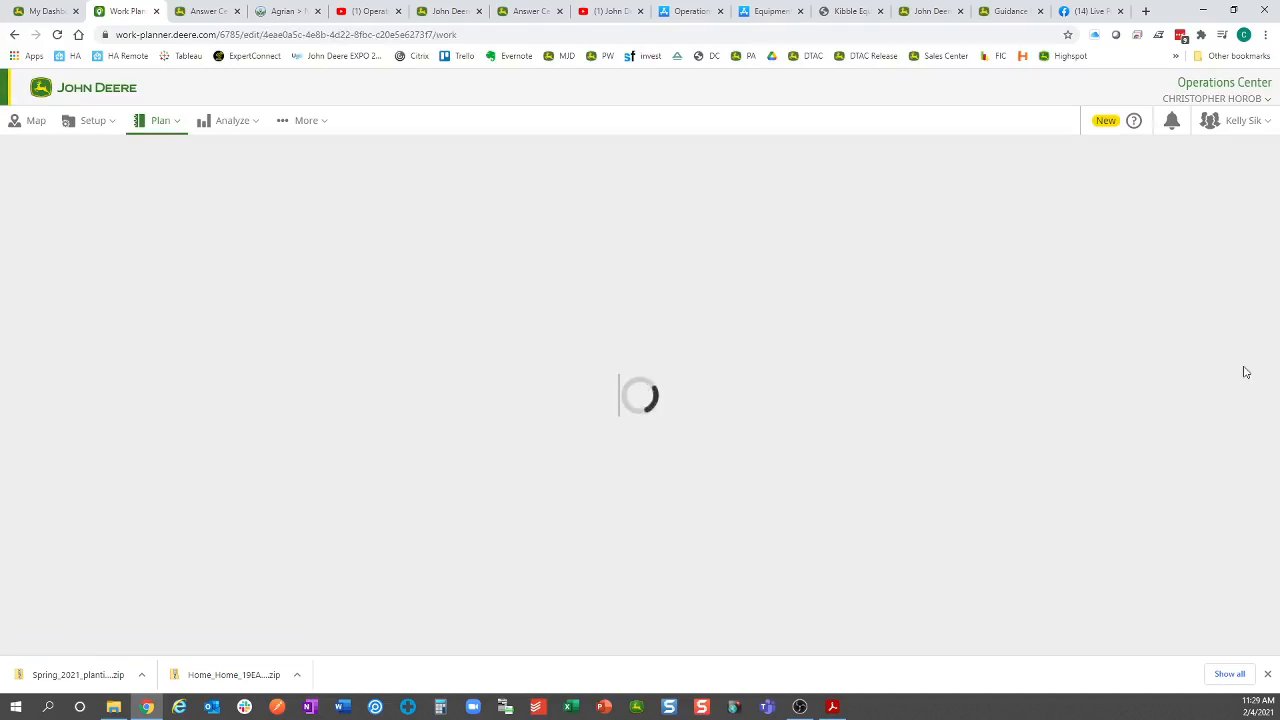
scroll(811, 394, down, 2)
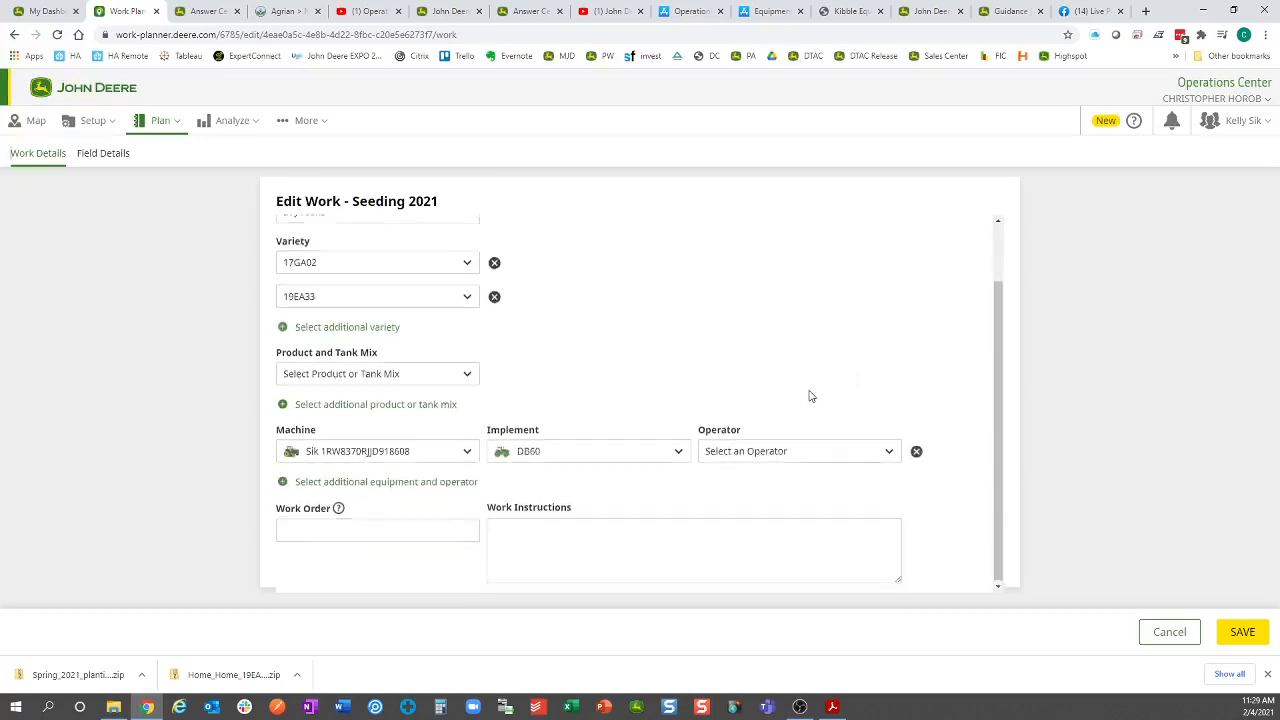
scroll(811, 394, up, 1)
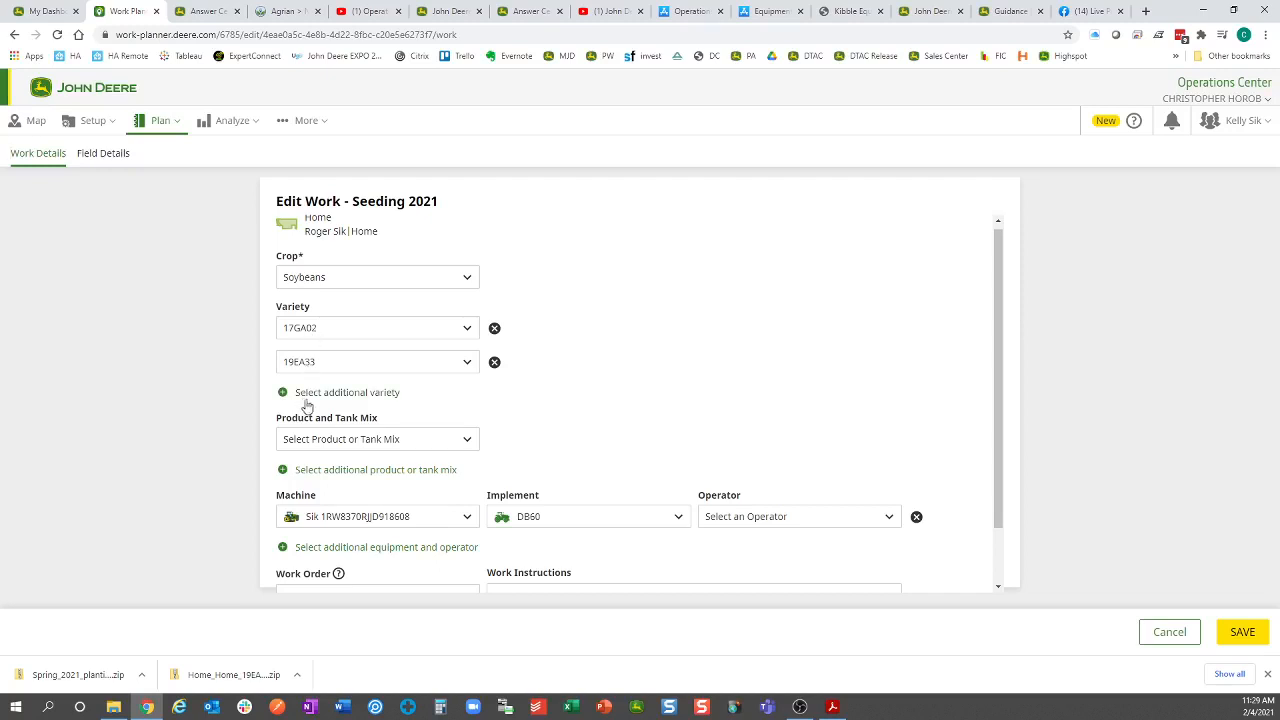
scroll(307, 404, down, 1)
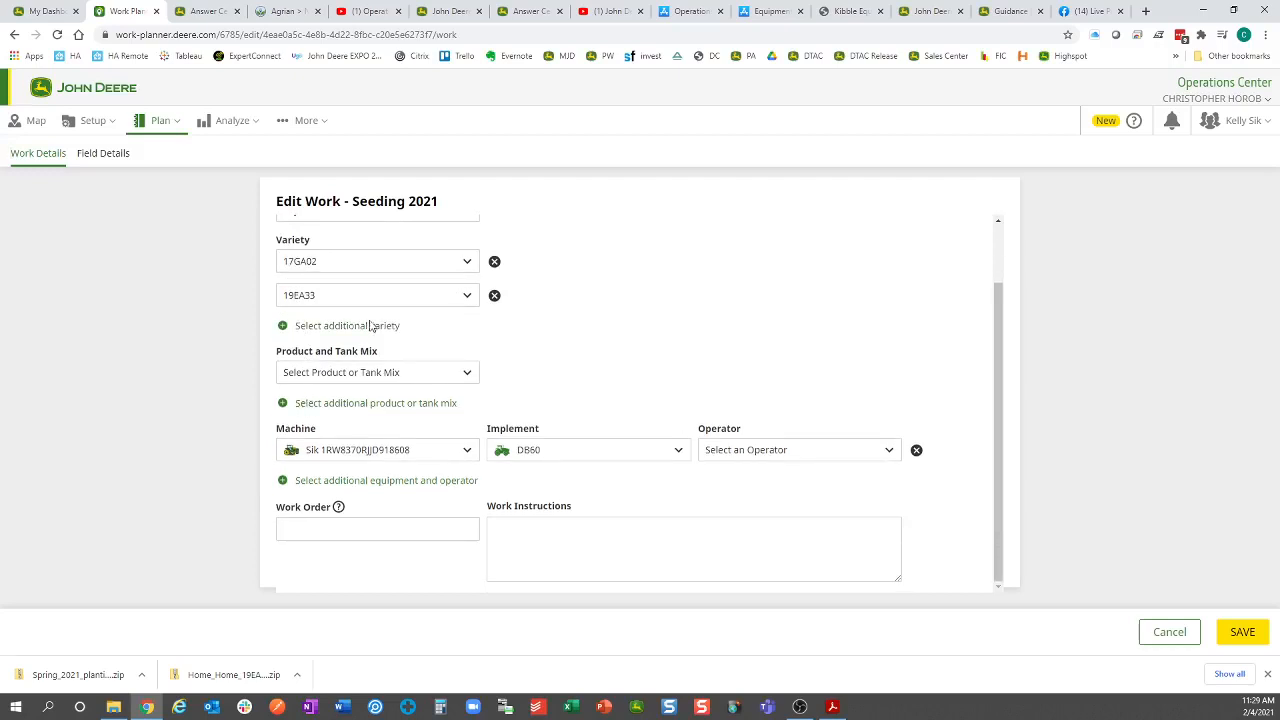
click(523, 533)
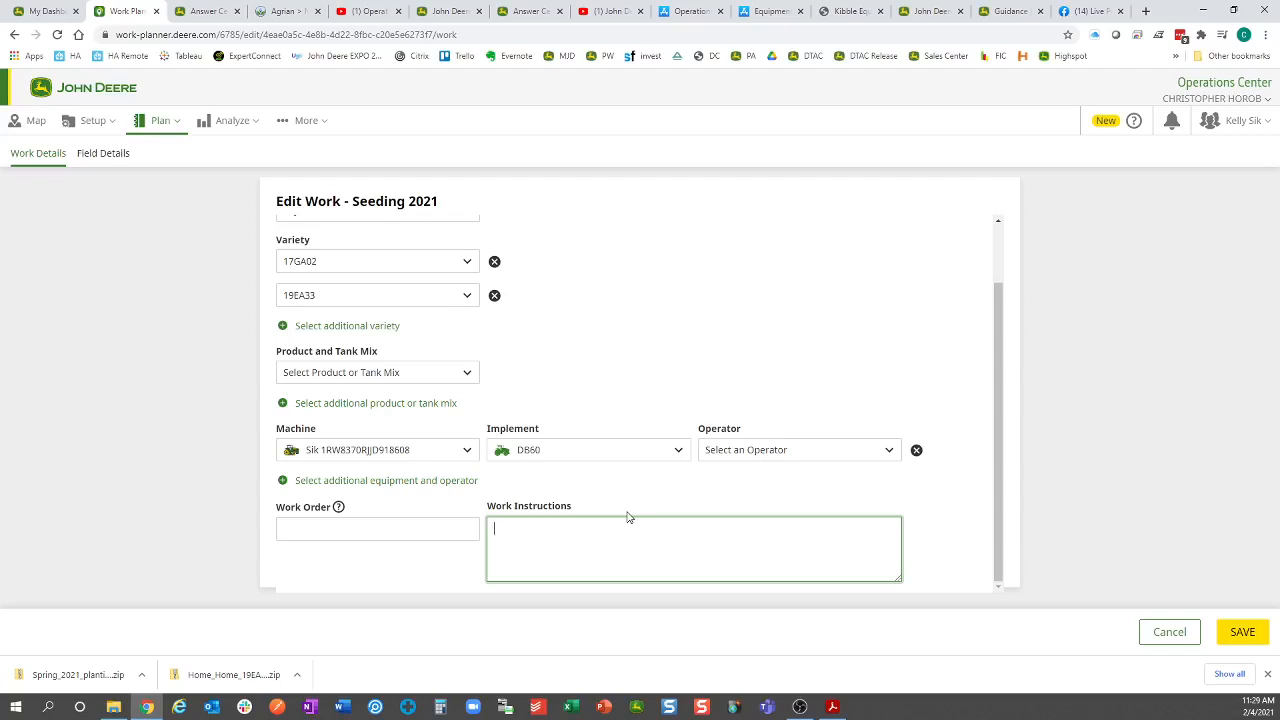
click(1165, 632)
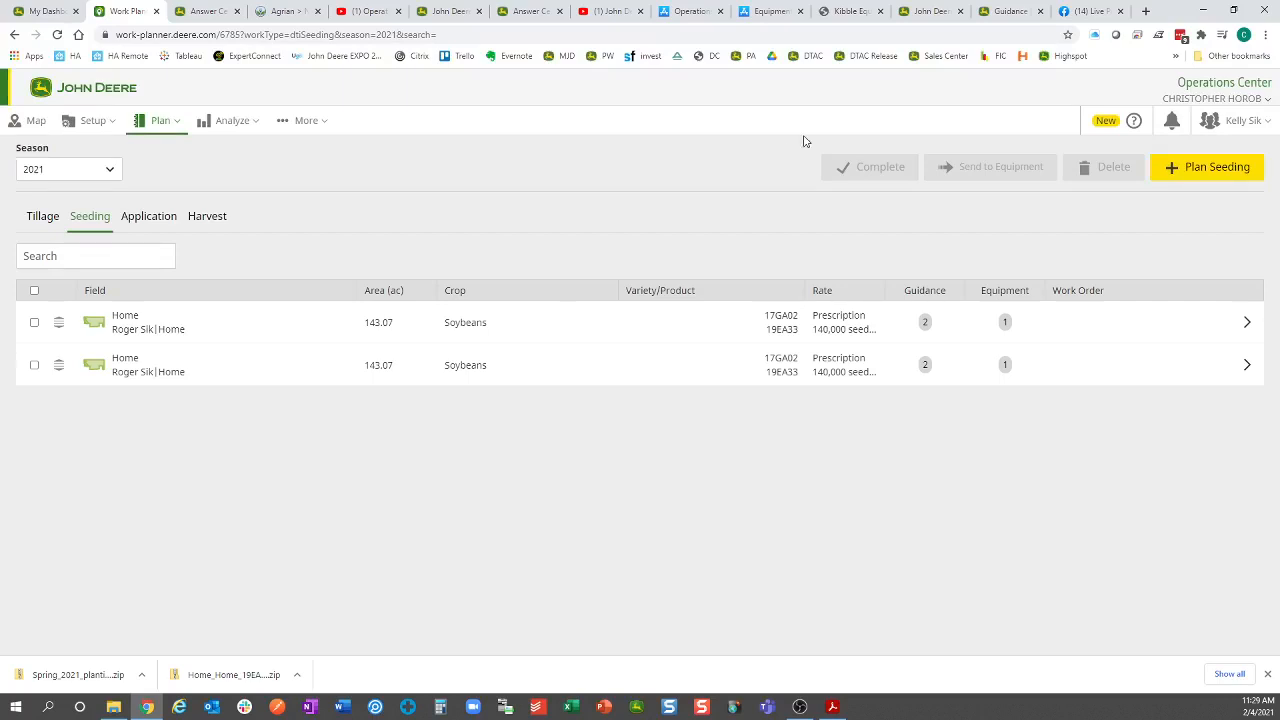
Step: Bring up the John Deere AutoPath video page and view the specials on the Kibble Equipment website
click(585, 22)
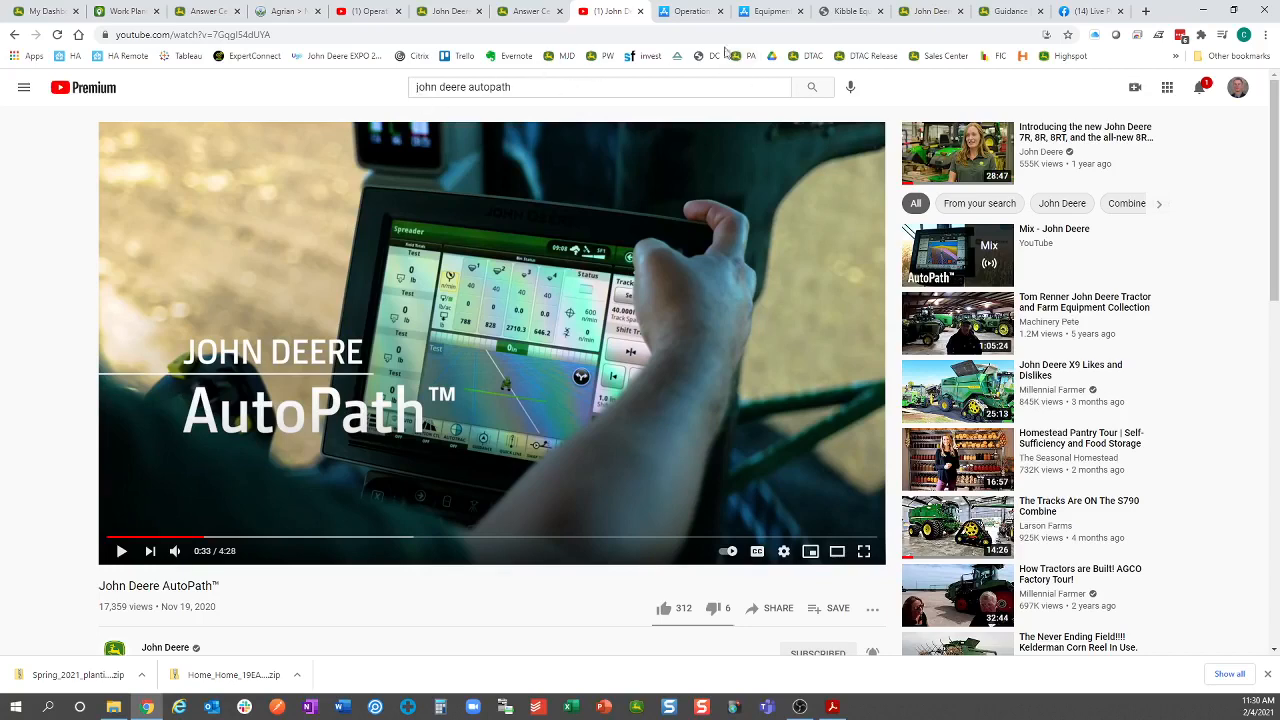
click(852, 12)
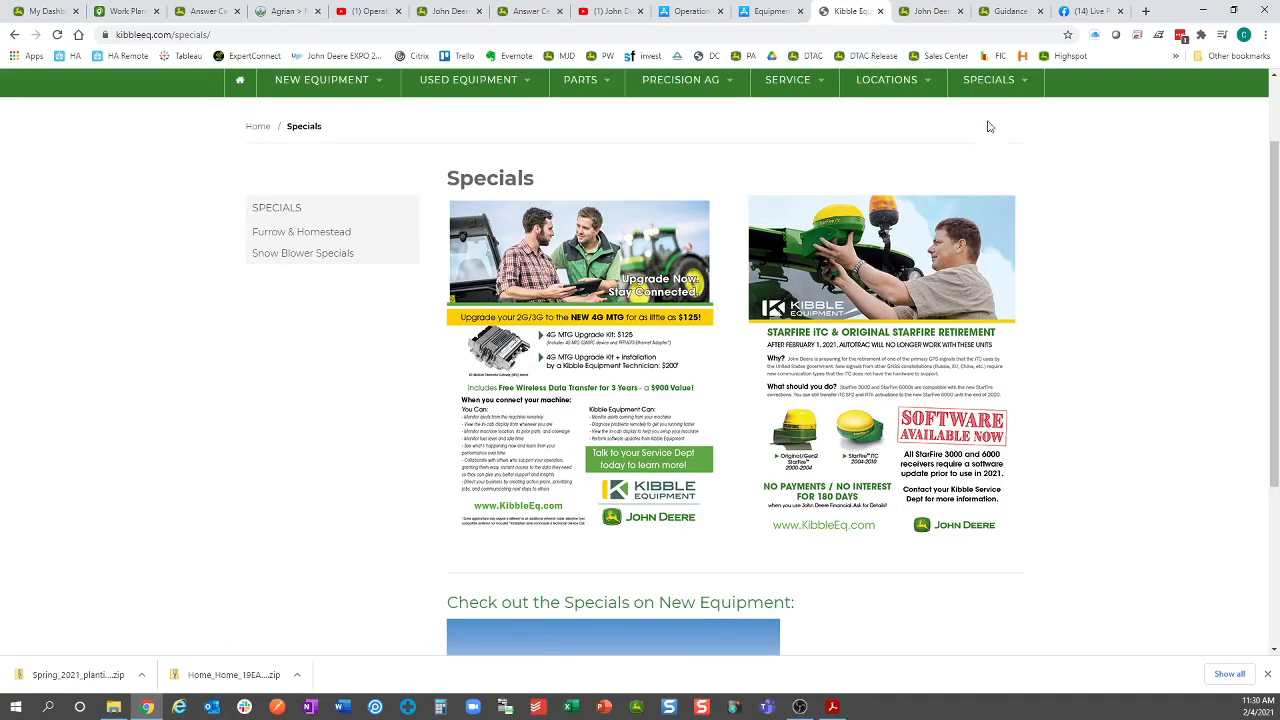
mouse_move(995, 88)
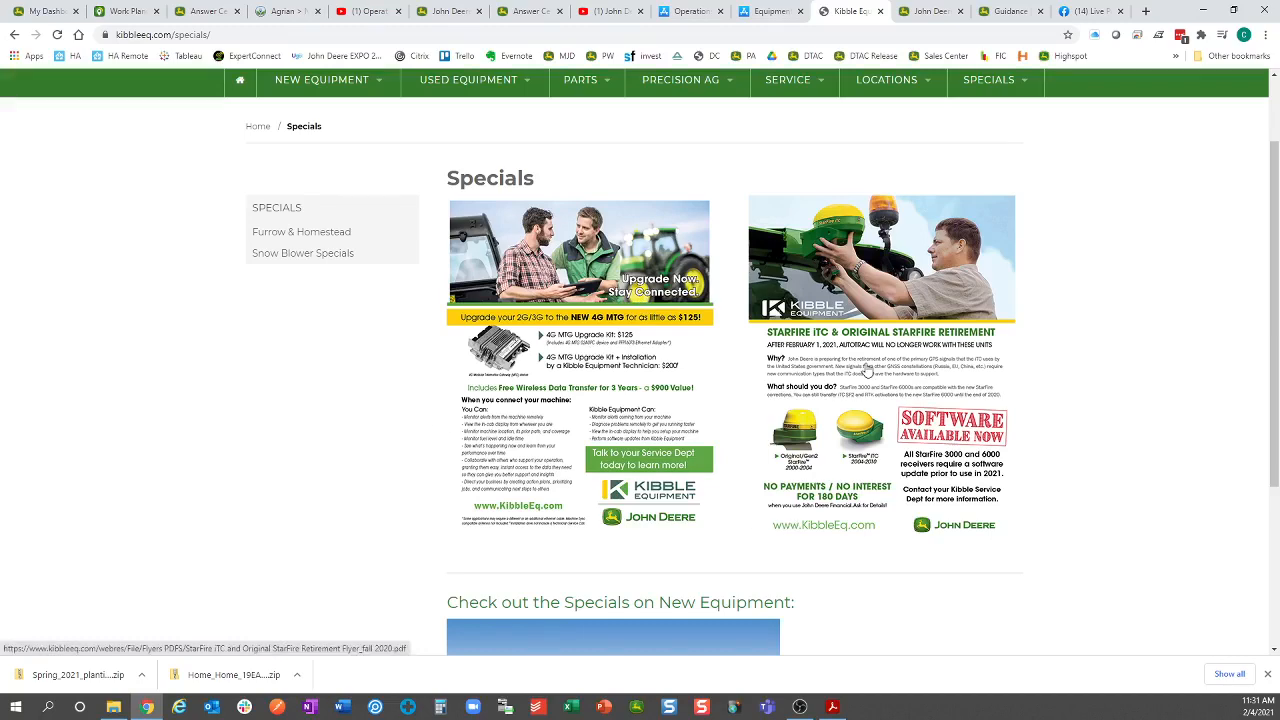
Step: Open the StarFire iTC and Original StarFire retirement flyer and read it through, including the StarFire 3000 and 6000 software update notice
click(866, 371)
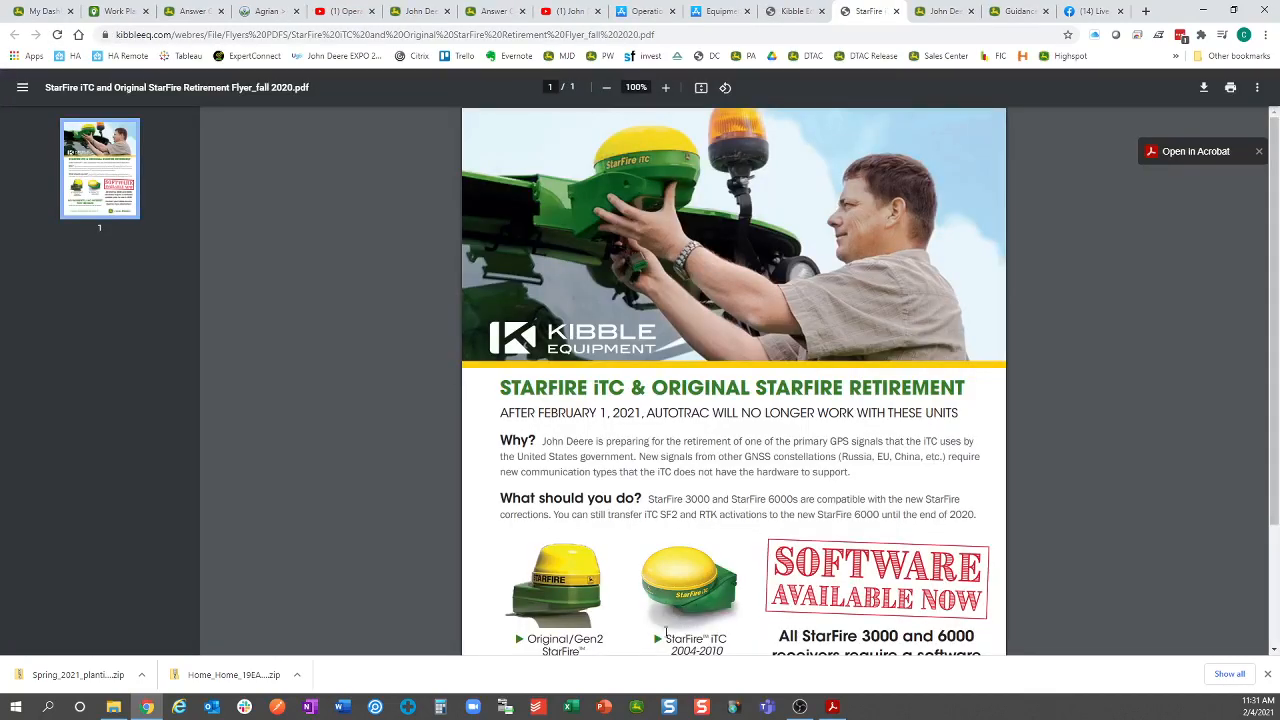
scroll(679, 574, down, 1)
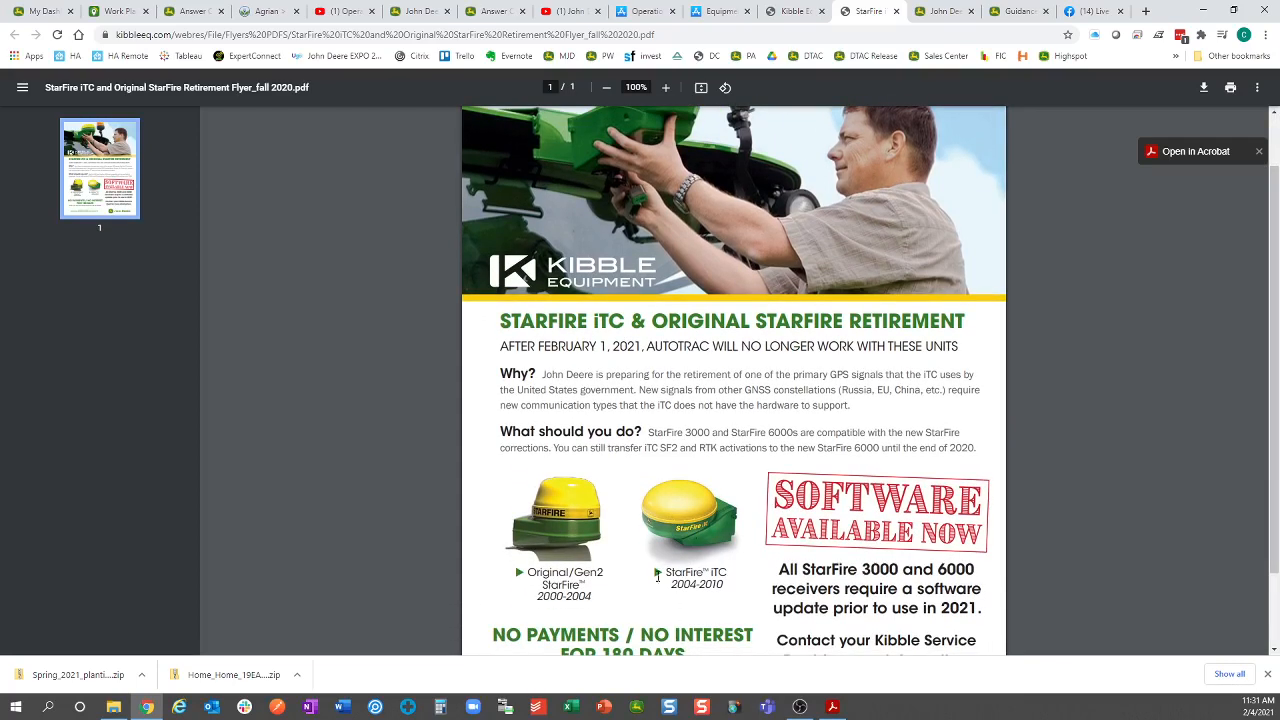
scroll(740, 540, down, 1)
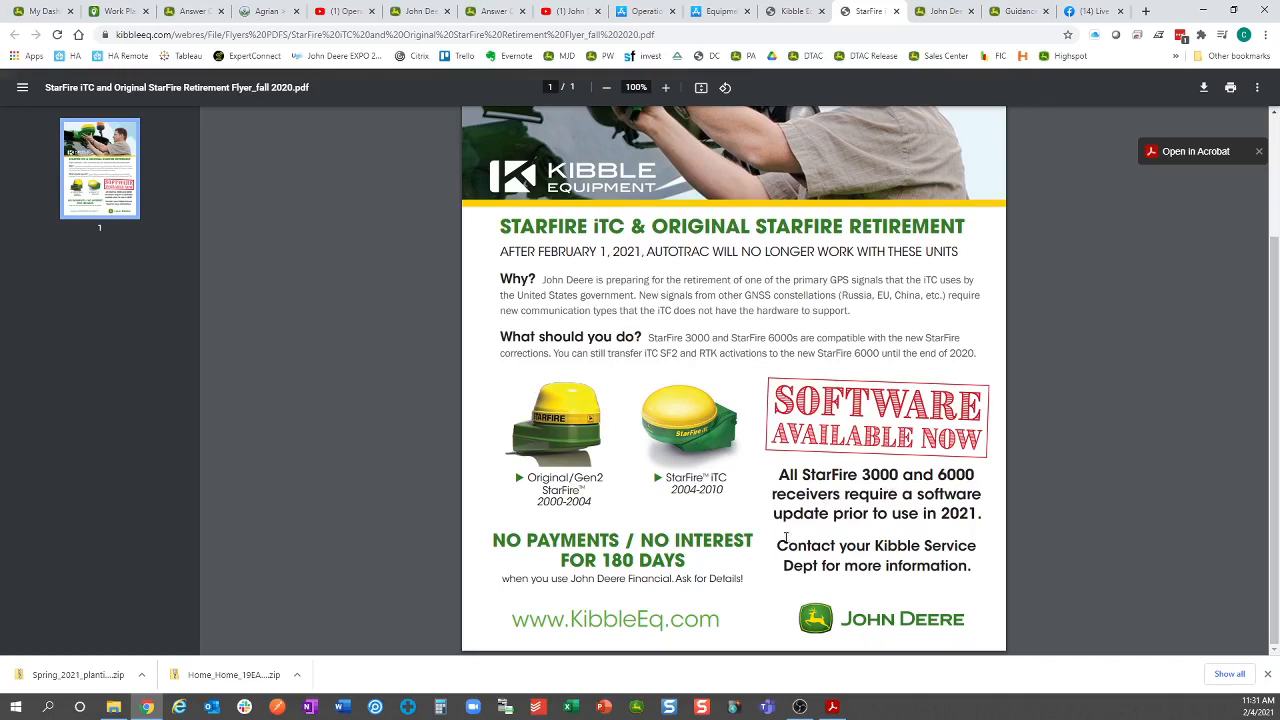
scroll(734, 607, up, 2)
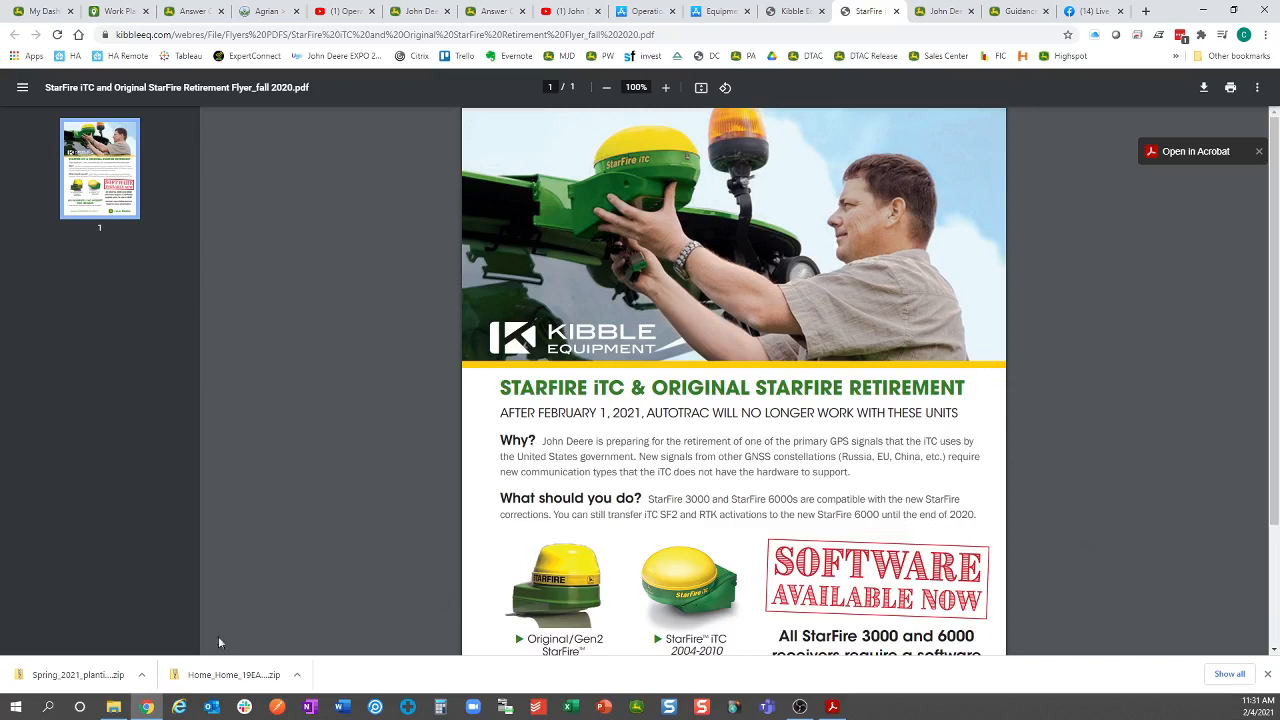
Step: Launch GreenStar Apex, dismiss the Operations Center backup notice without starting a backup, and maximize the Apex window
click(44, 708)
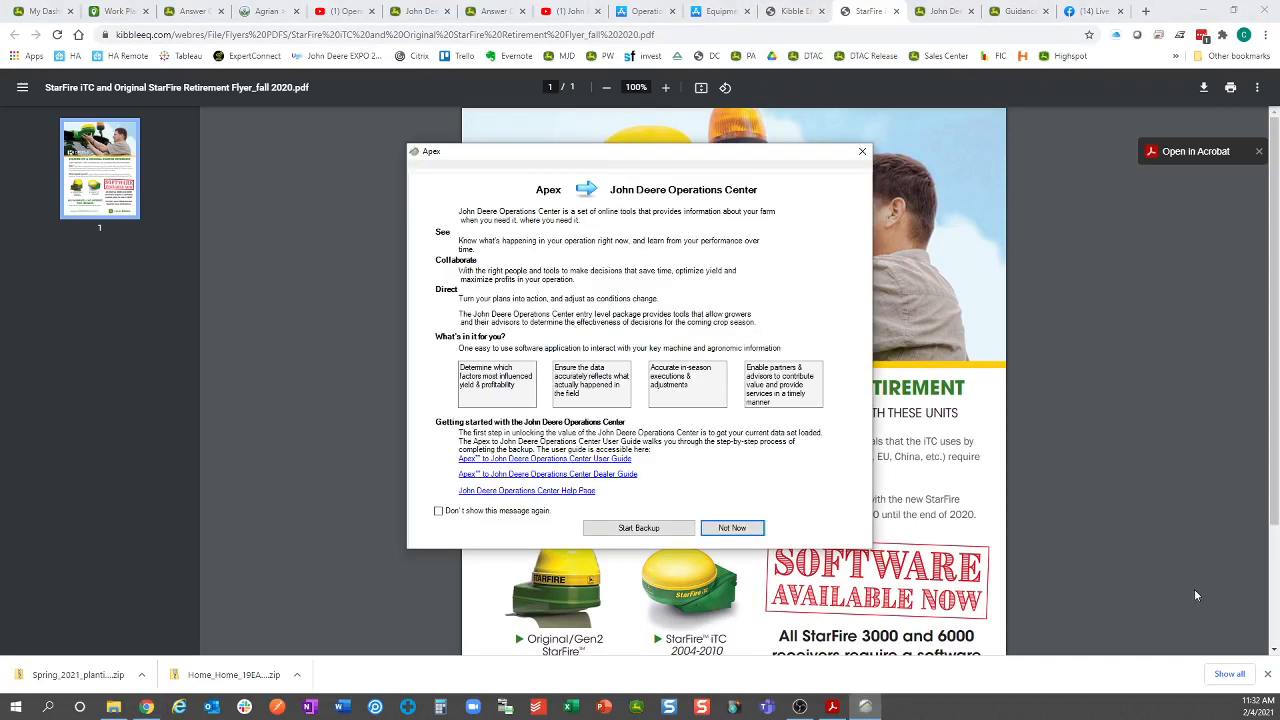
drag(602, 157, 530, 143)
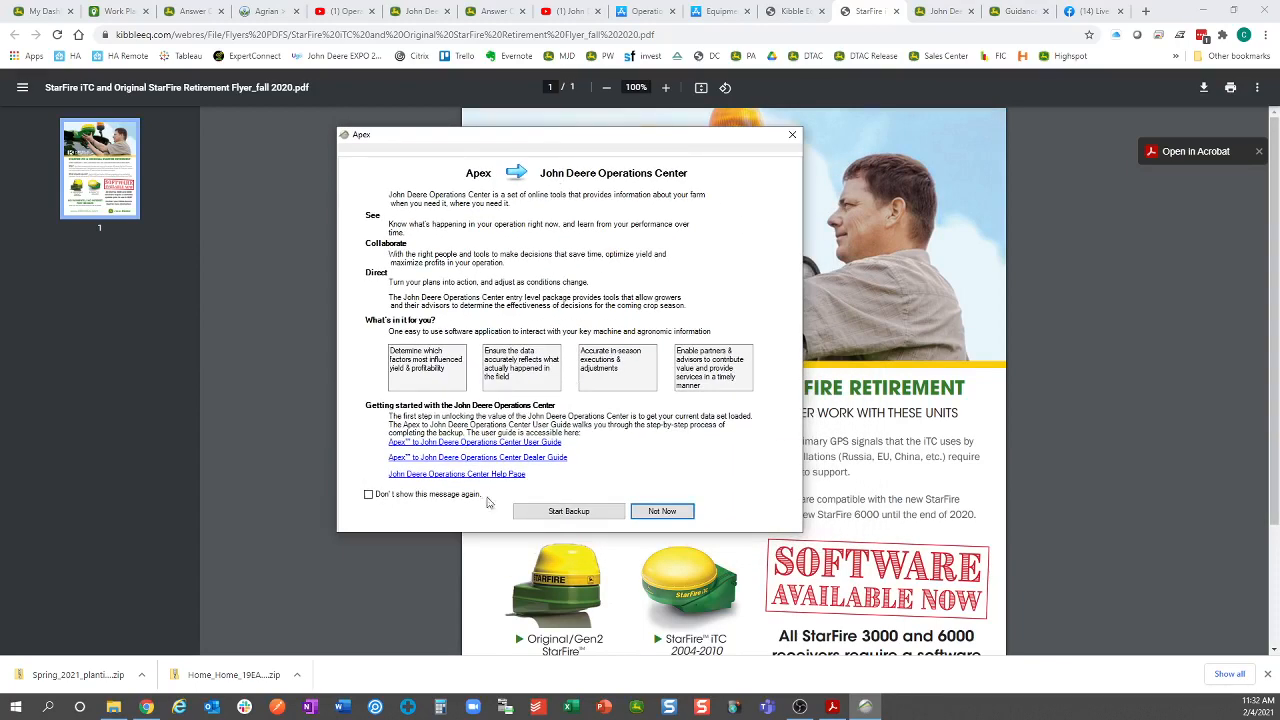
click(677, 513)
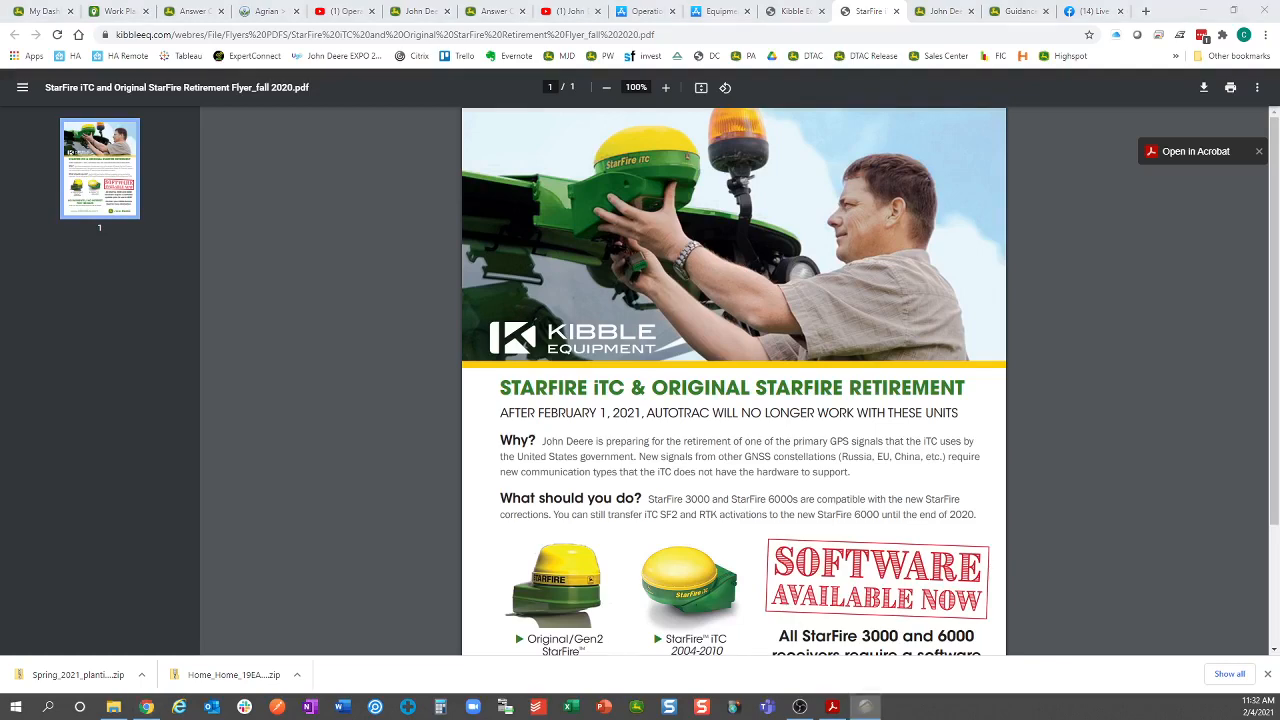
drag(1279, 290, 620, 203)
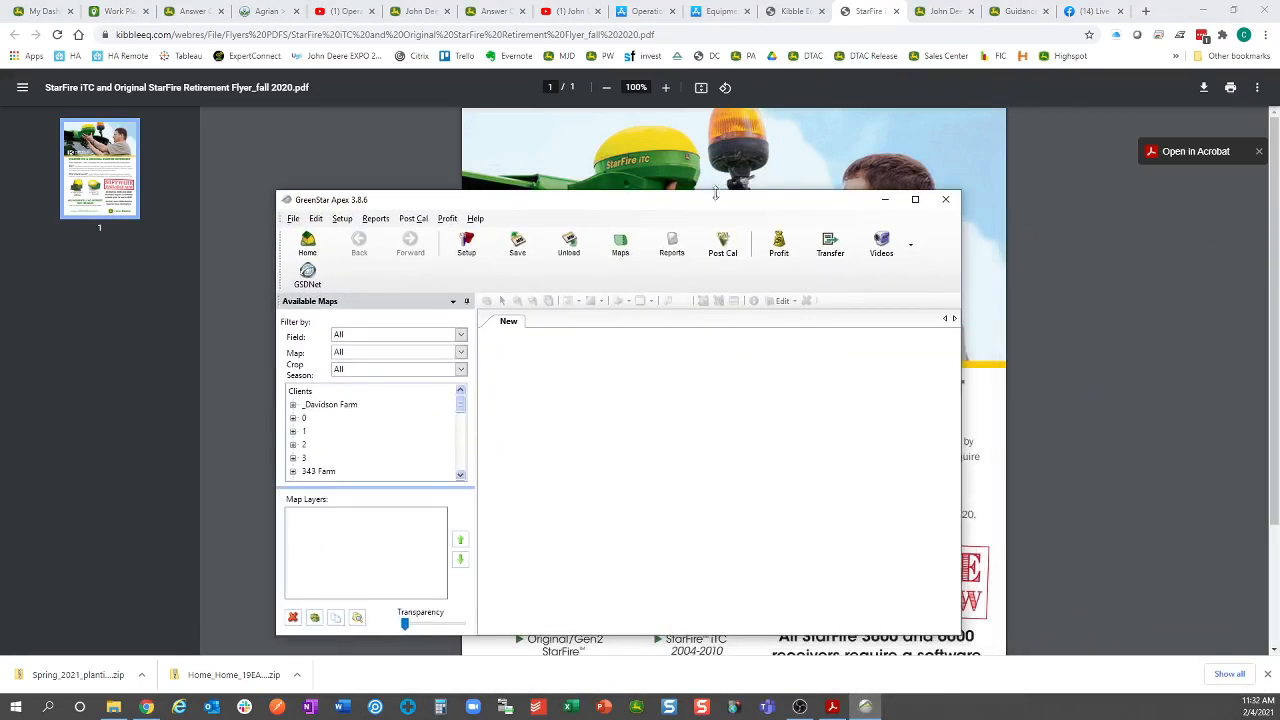
click(914, 199)
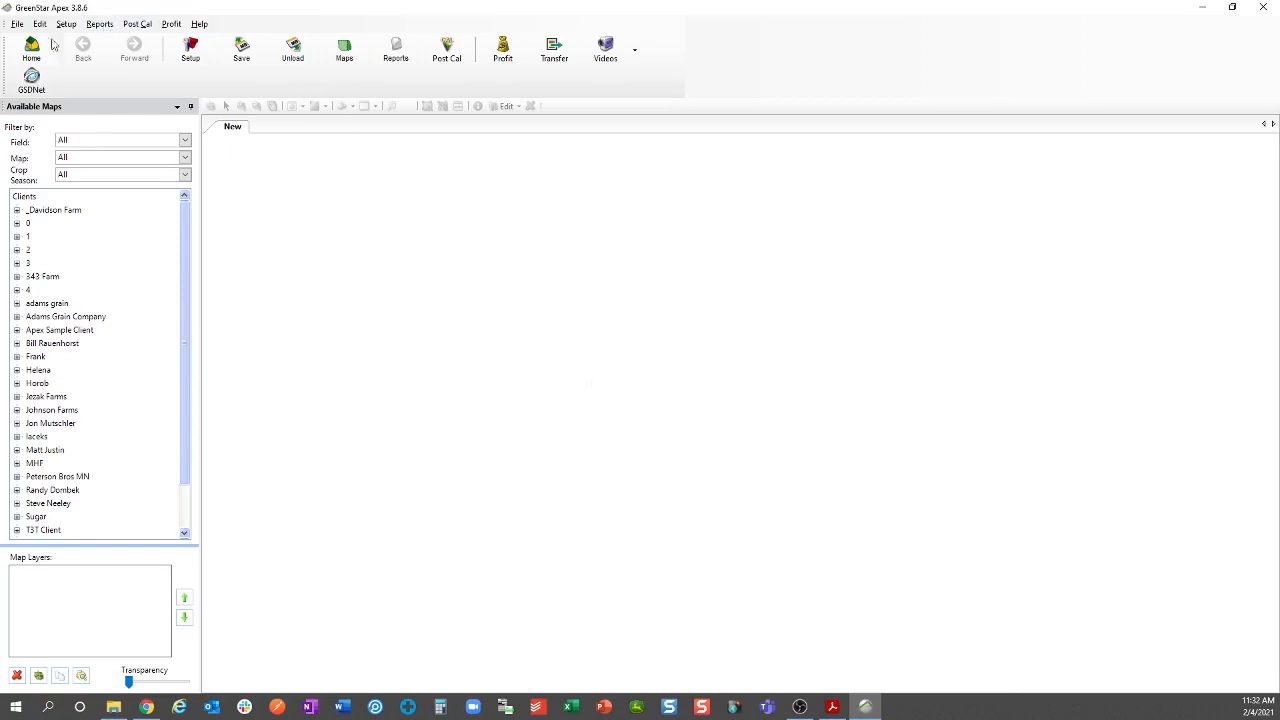
click(14, 23)
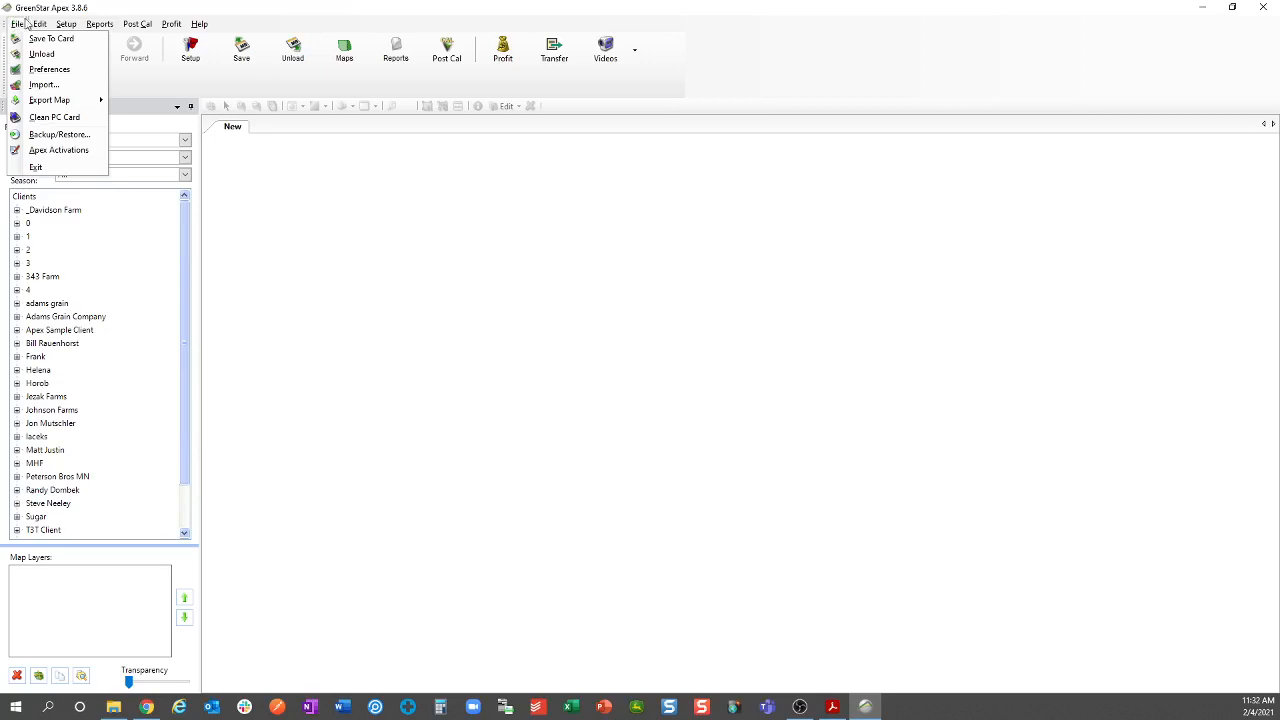
click(14, 23)
click(14, 23)
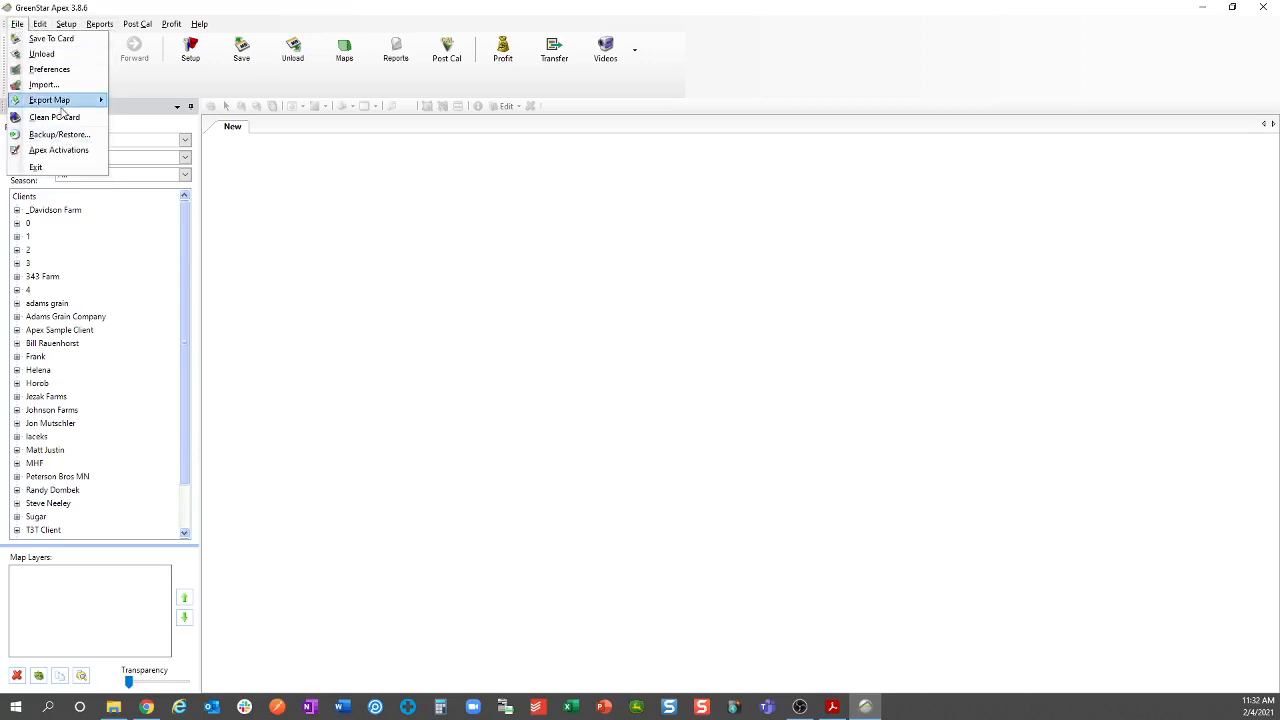
mouse_move(59, 109)
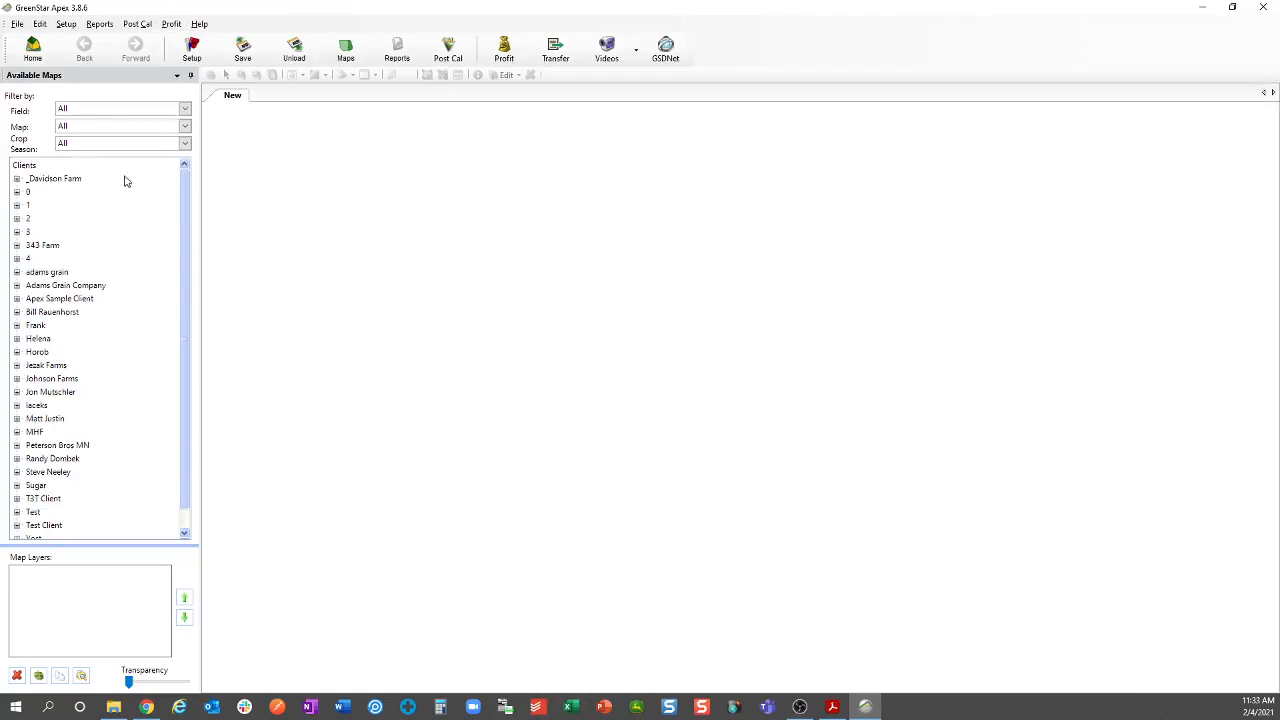
click(17, 24)
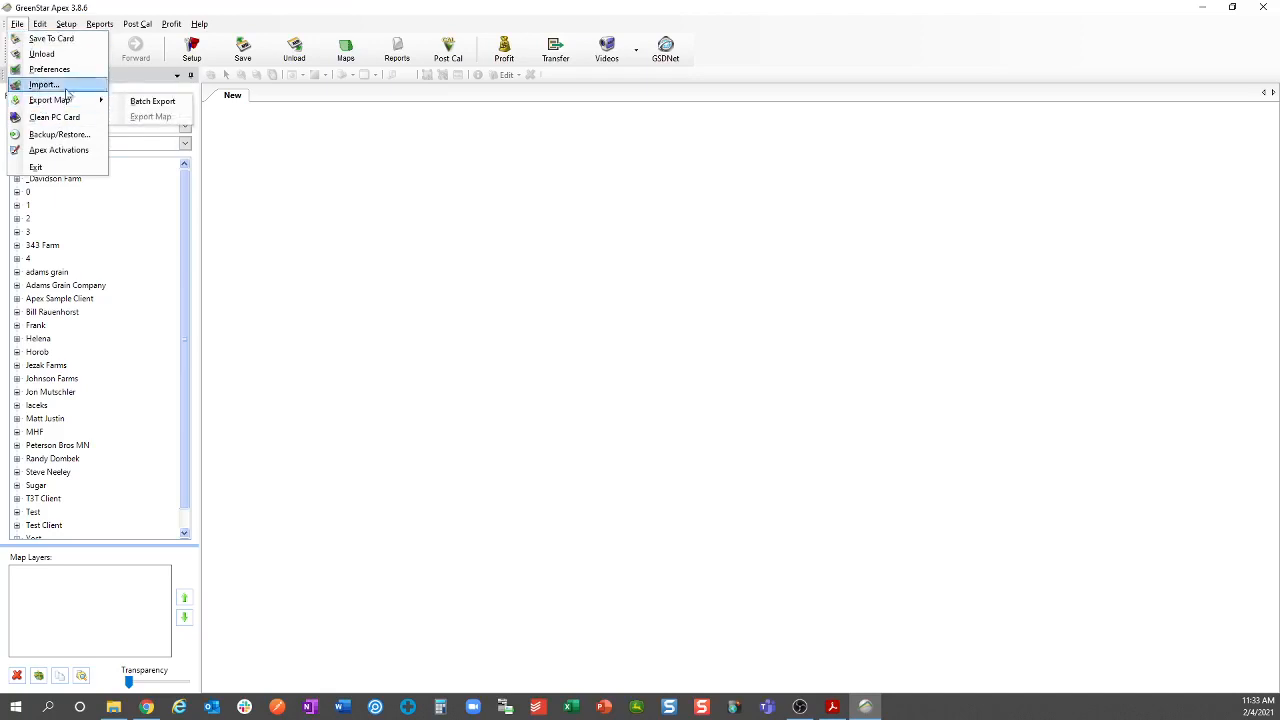
Step: Display the 2006 corn Seeding Depth map for South Field of the Apex Sample Client
click(48, 286)
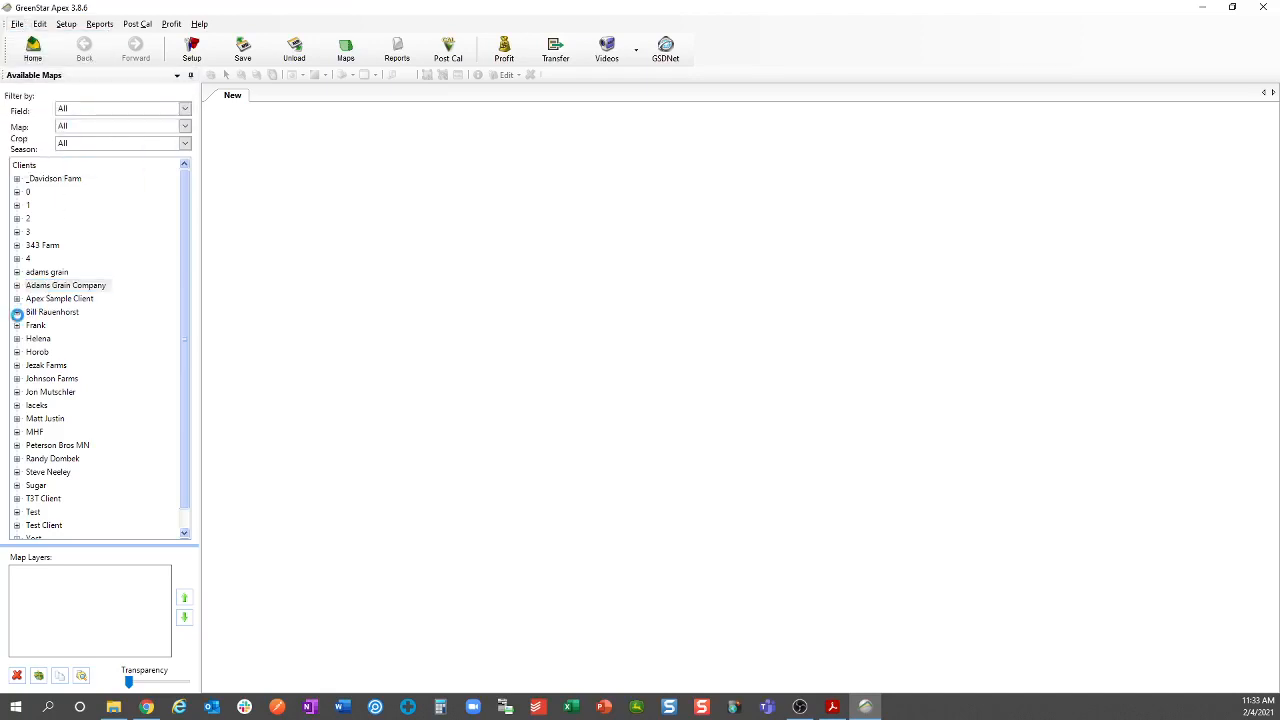
click(16, 312)
click(30, 338)
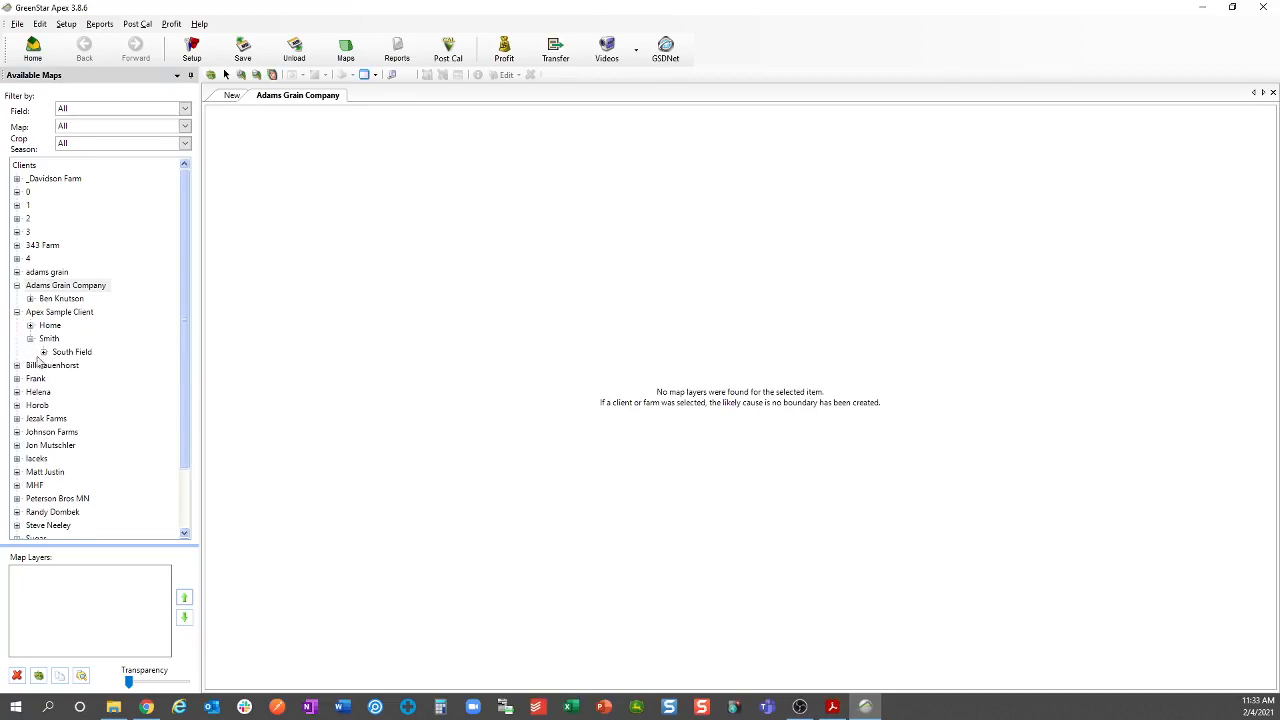
click(43, 352)
scroll(44, 410, down, 2)
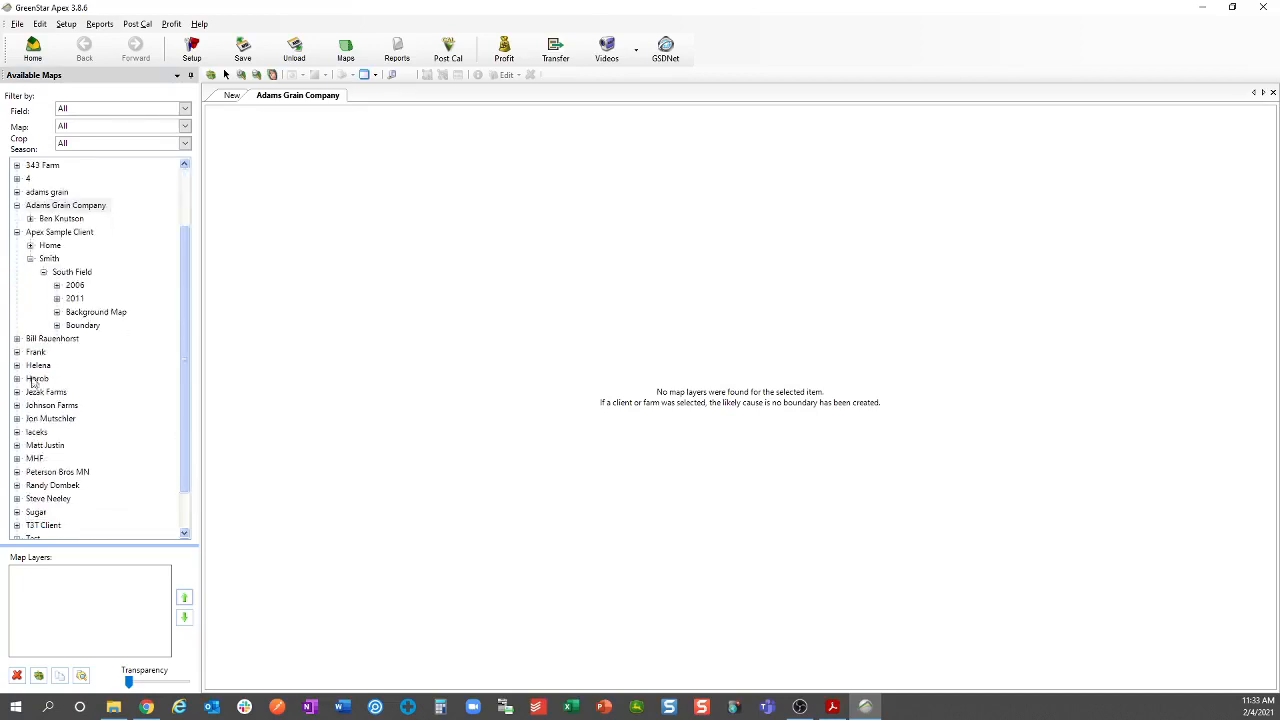
click(16, 365)
click(57, 312)
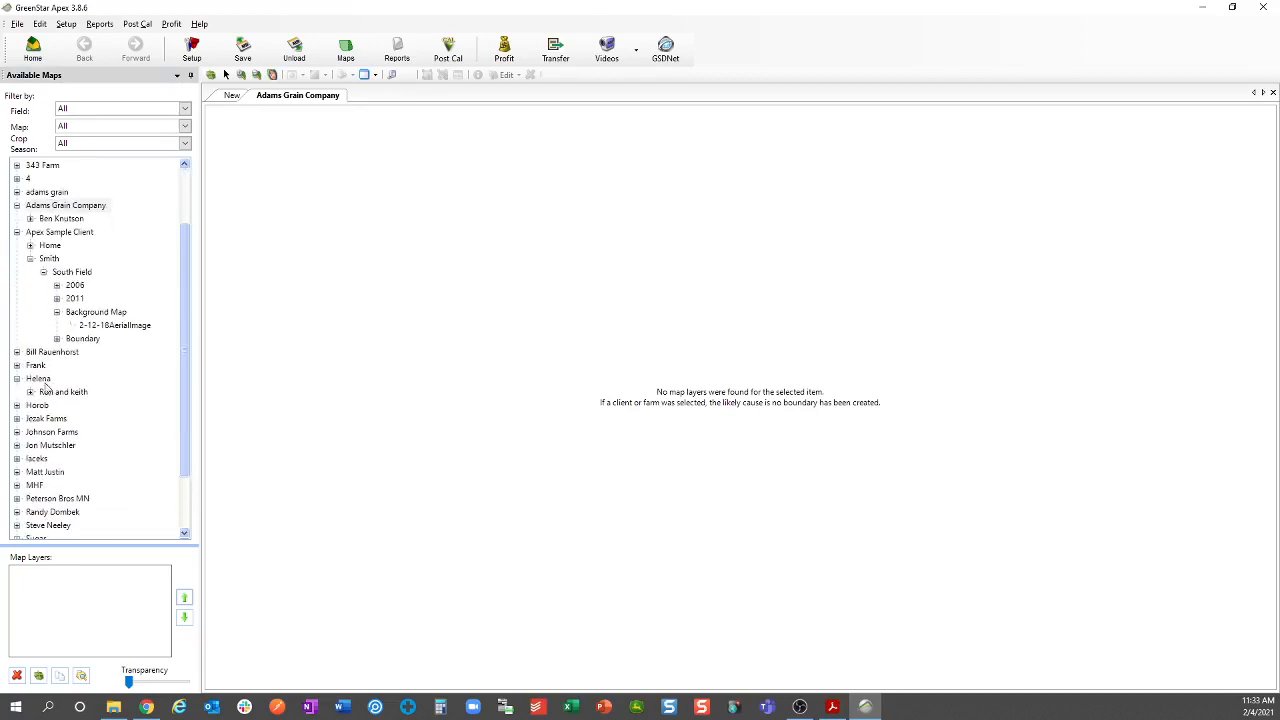
scroll(48, 385, down, 2)
double_click(75, 226)
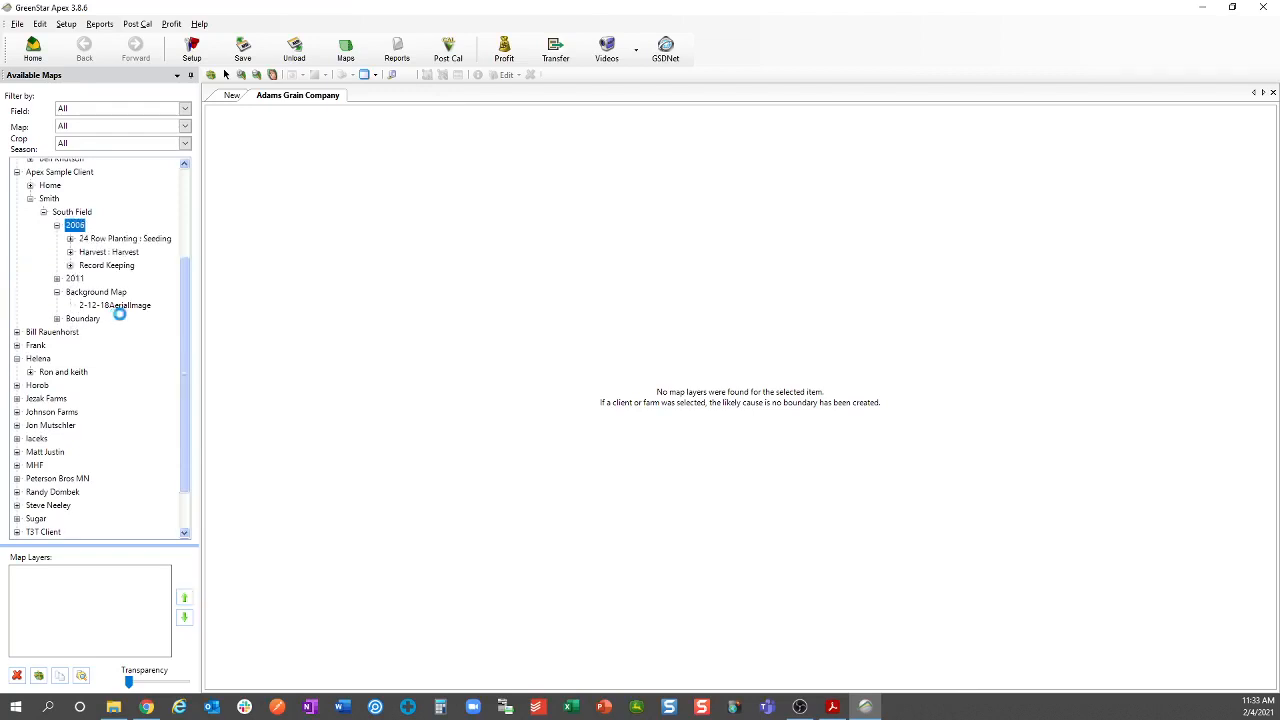
click(113, 265)
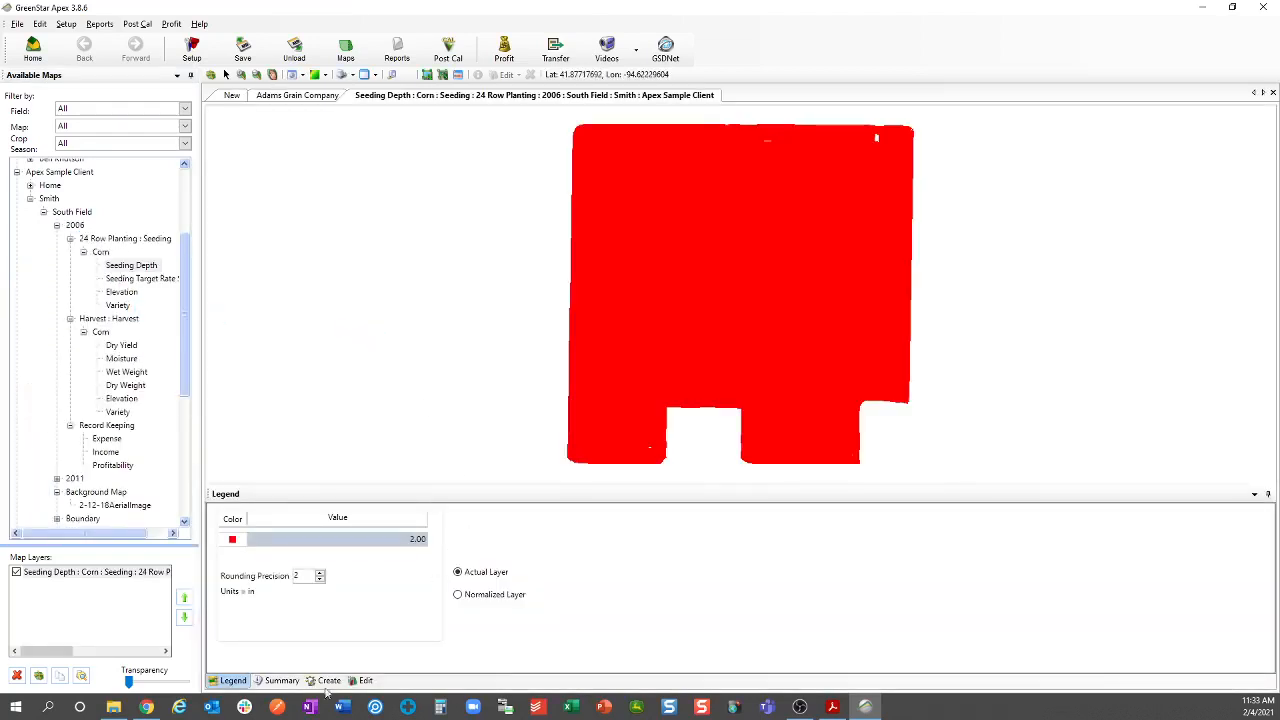
Step: Start a new prescription for South Field that uses manually drawn zones
click(318, 682)
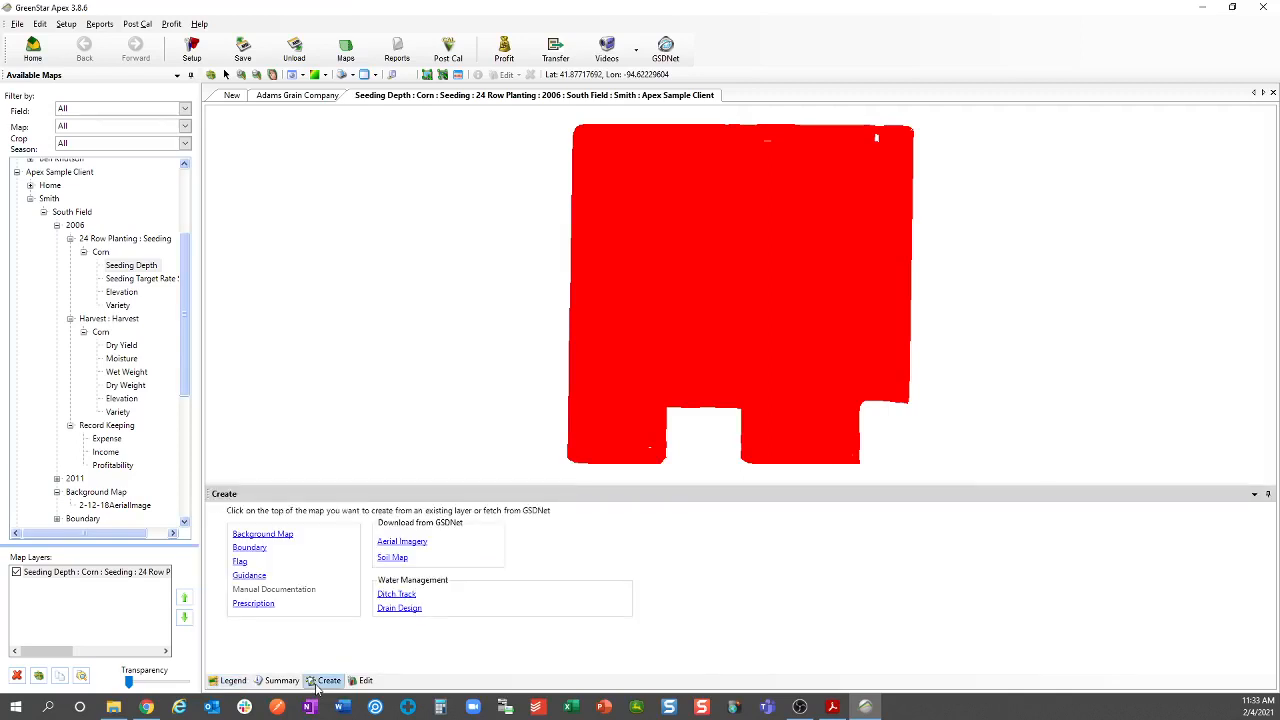
click(256, 604)
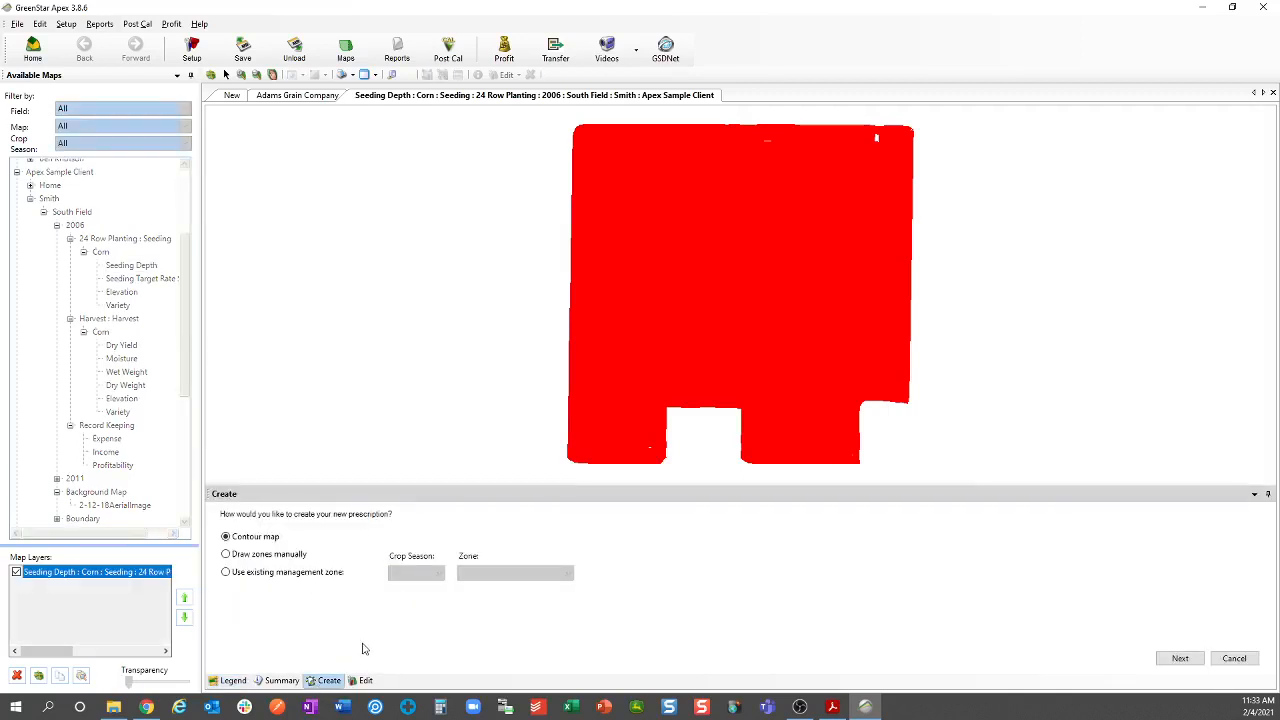
click(266, 555)
click(1179, 658)
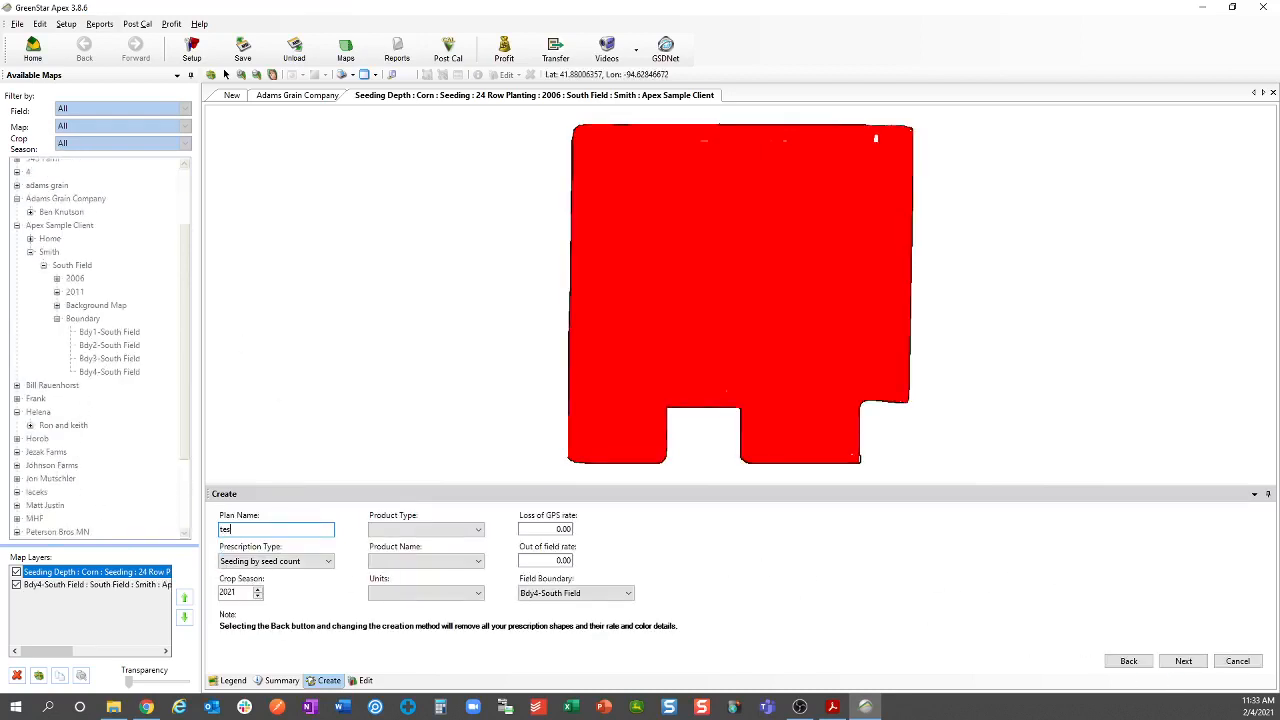
Step: Name the plan test, choose Corn as product type, and set the loss of GPS and out of field rates to 34000
click(417, 530)
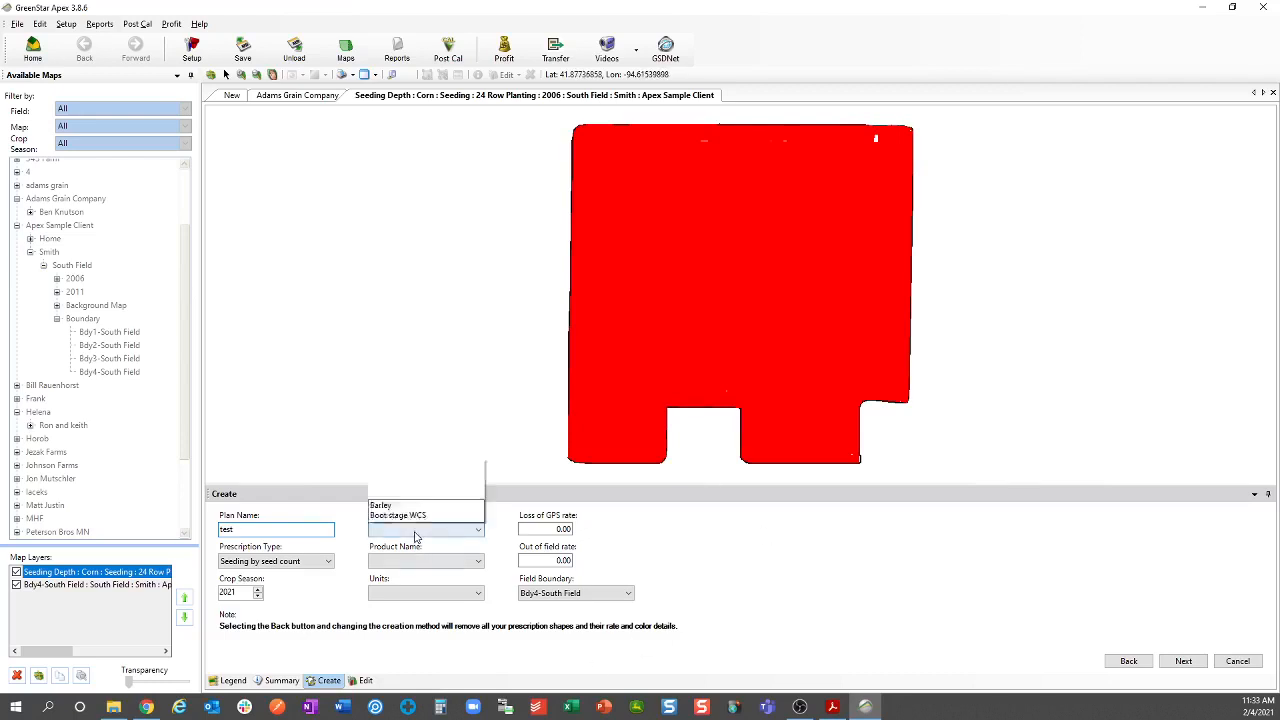
click(417, 326)
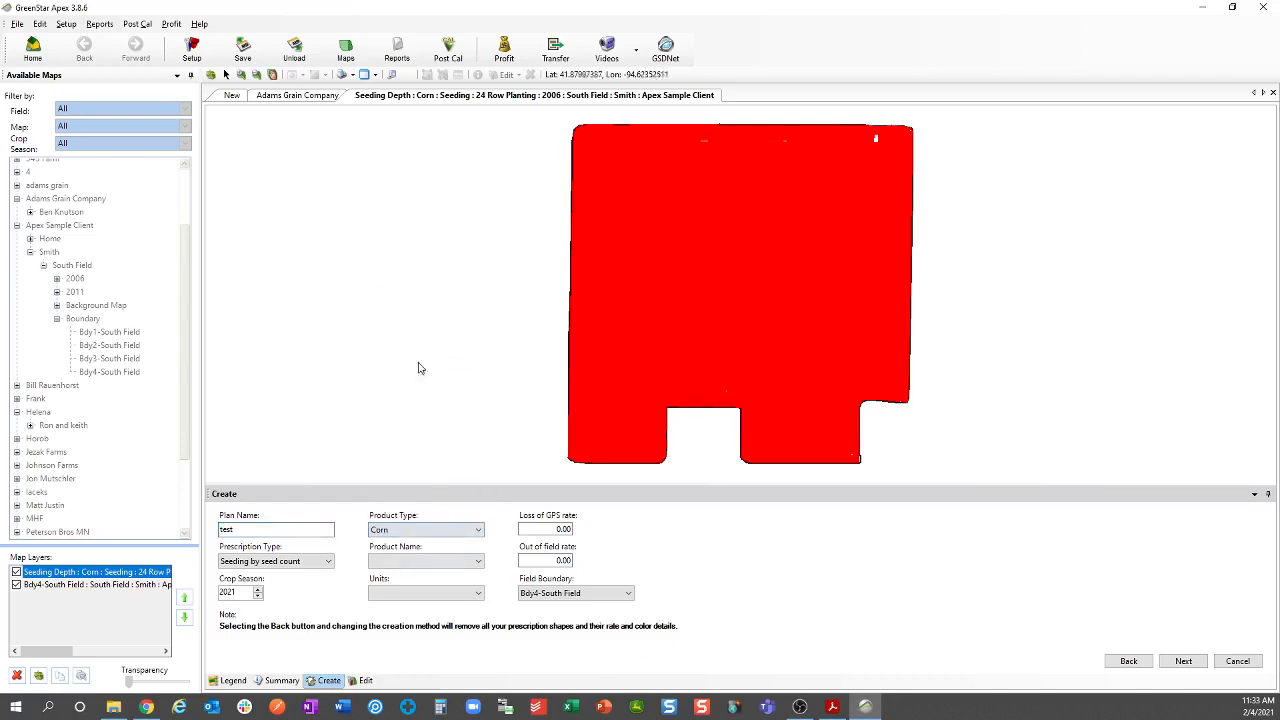
click(559, 530)
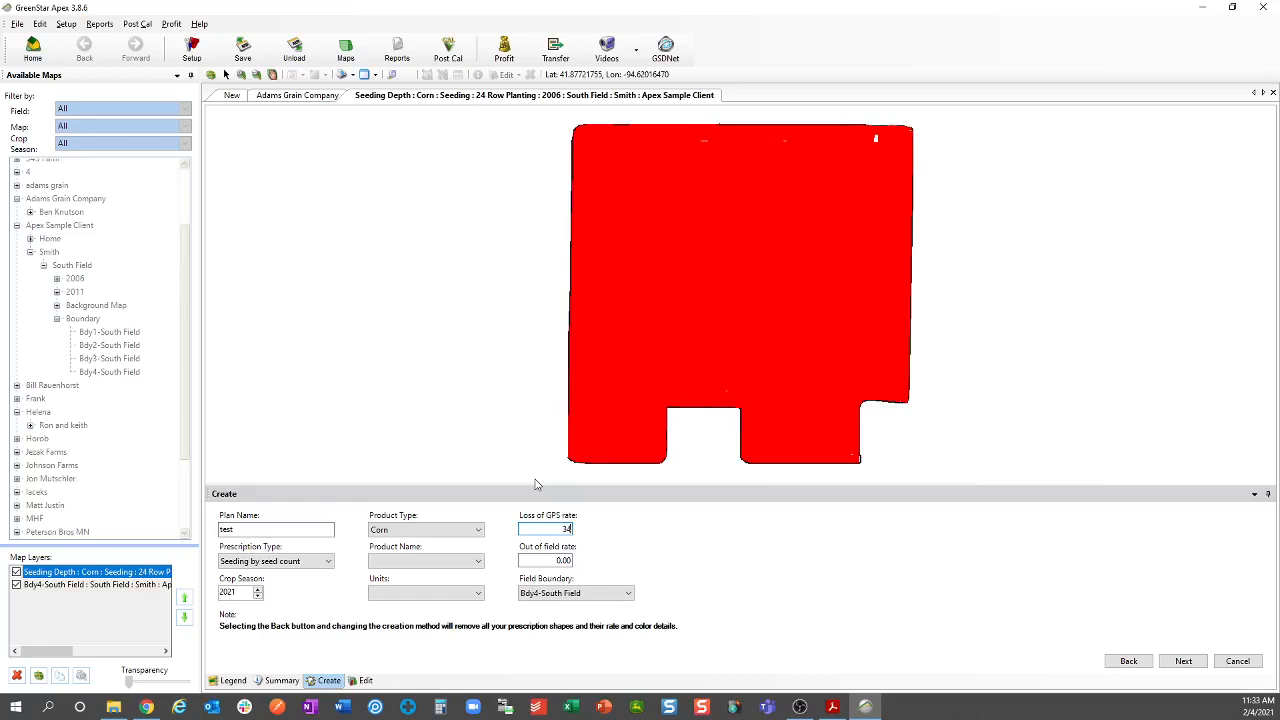
text(34000)
click(563, 561)
text(34000)
Step: Choose product DKC54-38RIB with seeds/ac units for the prescription and continue to zone drawing
click(450, 562)
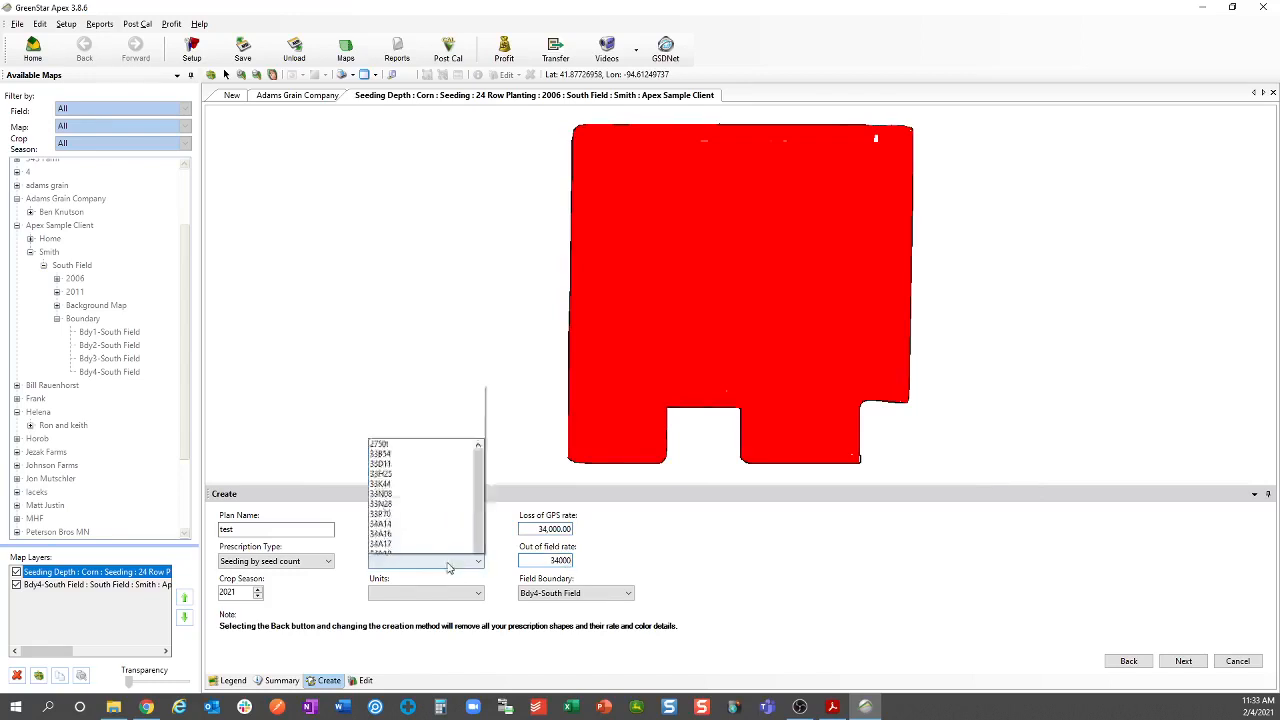
click(433, 541)
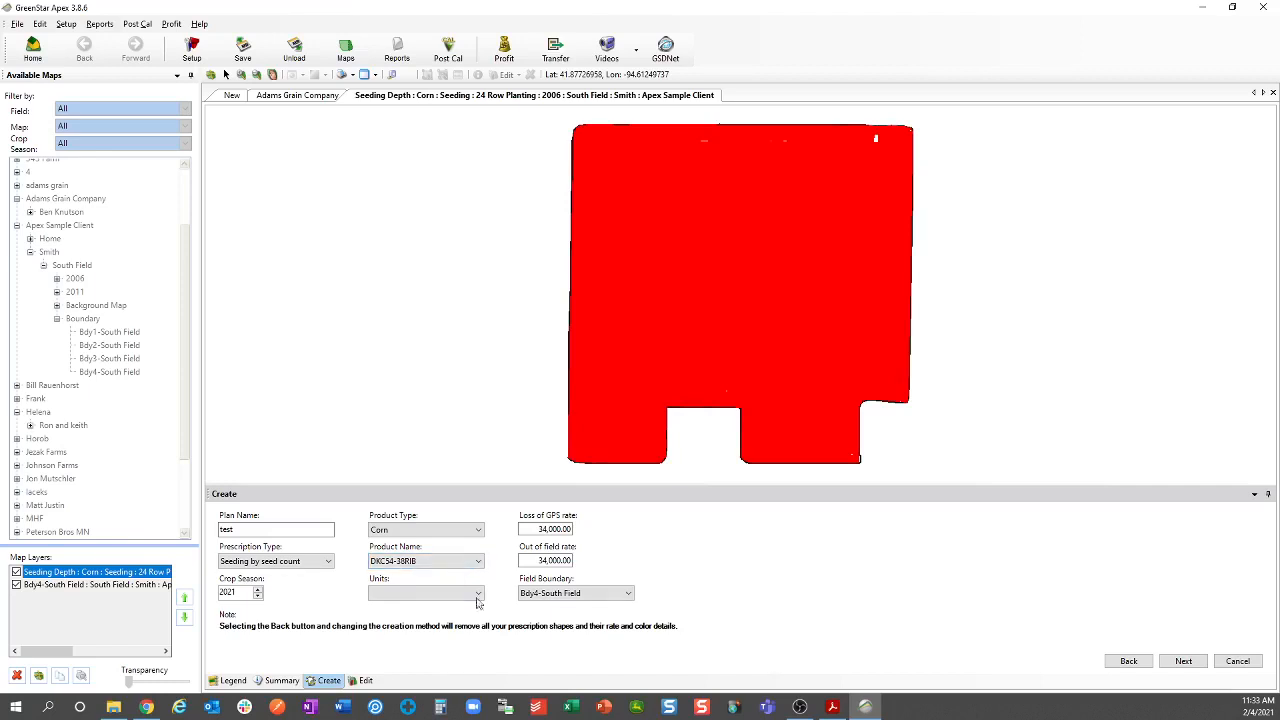
click(445, 596)
click(420, 607)
click(1182, 662)
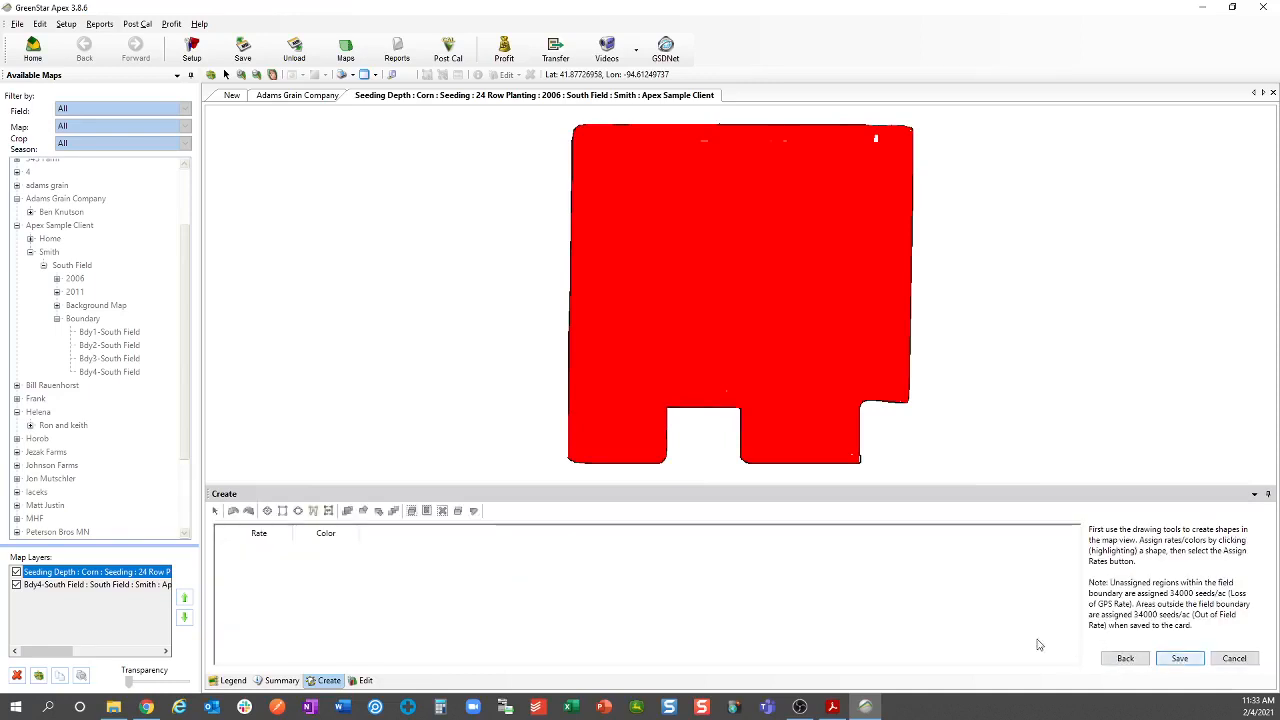
Step: Draw a rectangular zone enclosing the whole South Field, save the prescription, and select test among the field's 2021 prescriptions
click(282, 510)
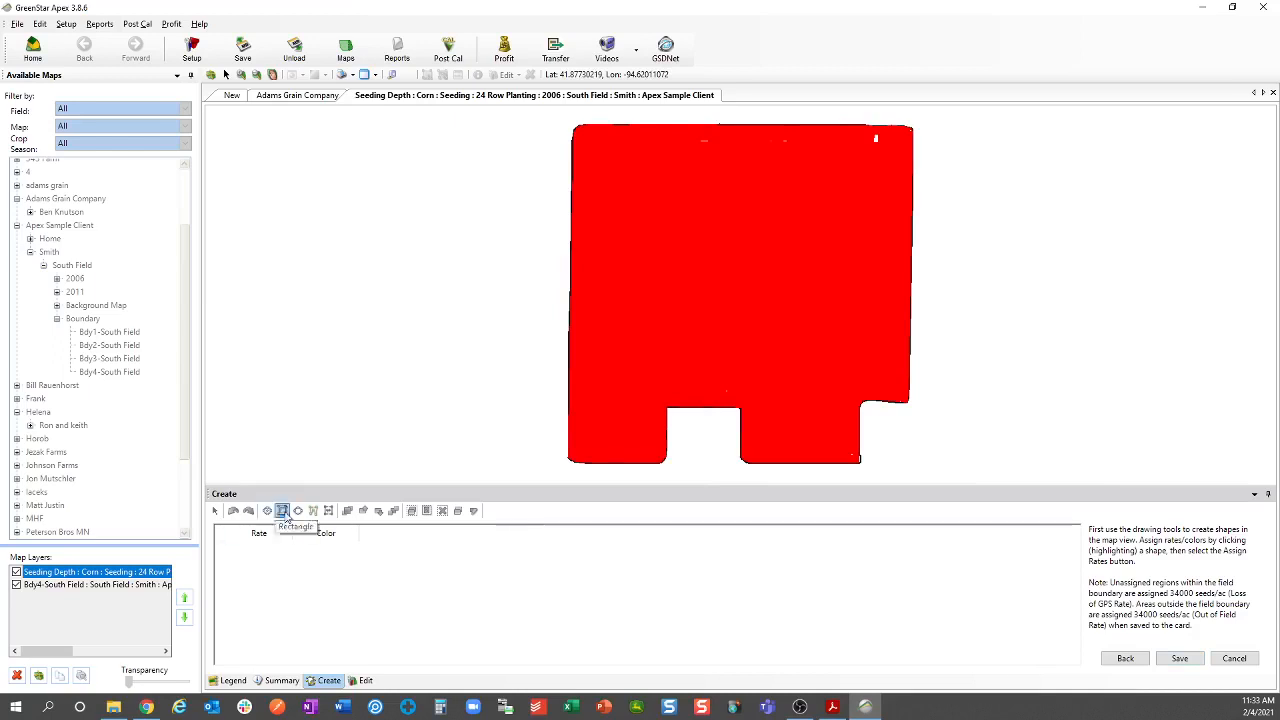
drag(546, 117, 880, 357)
drag(903, 400, 943, 479)
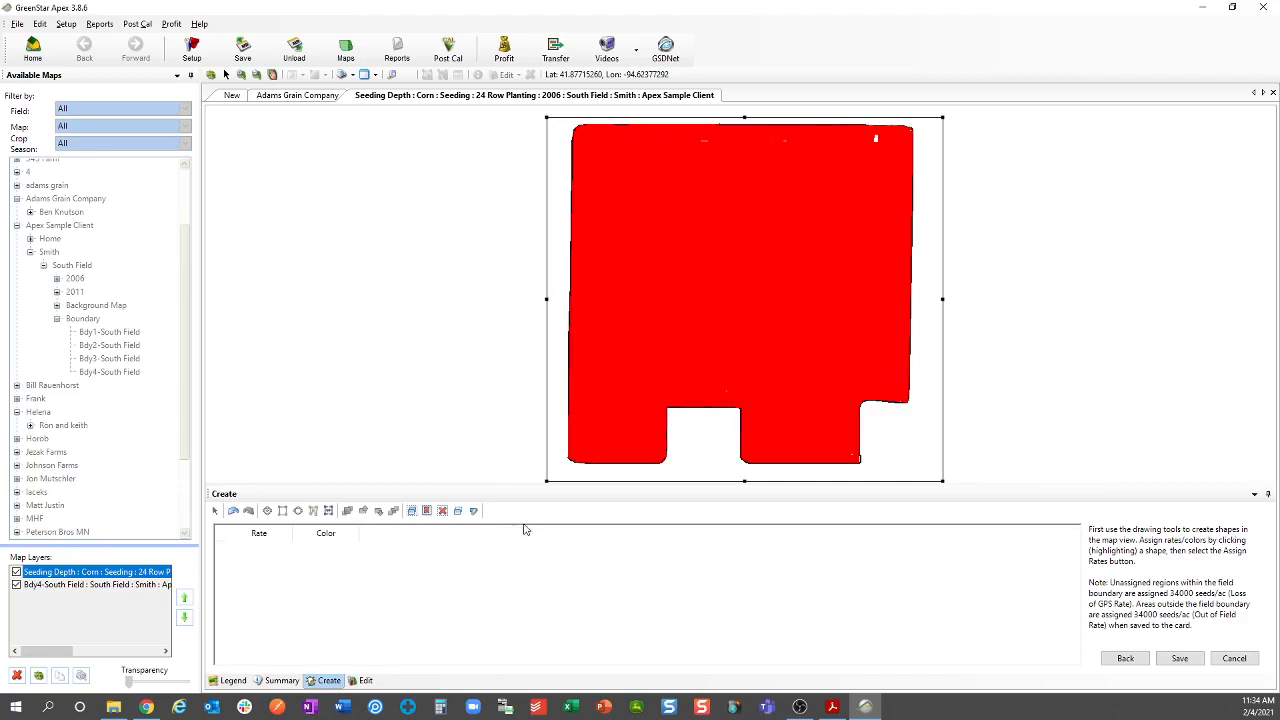
click(1180, 658)
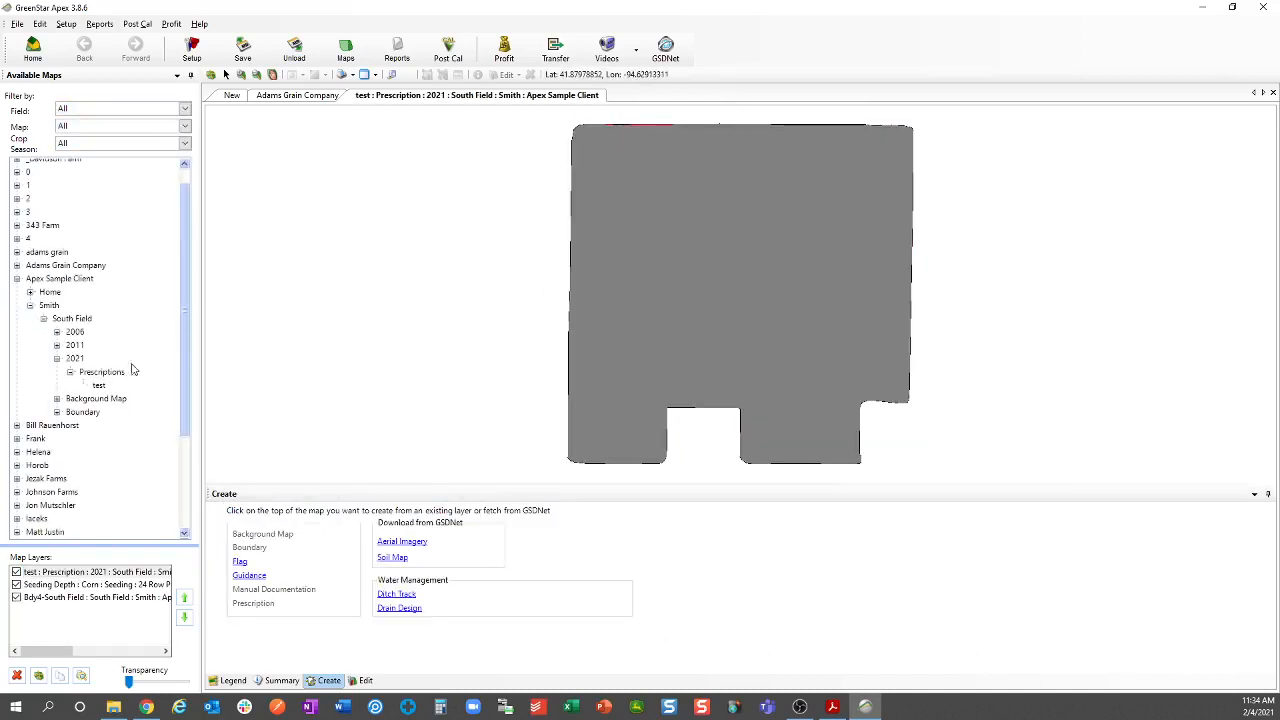
click(98, 386)
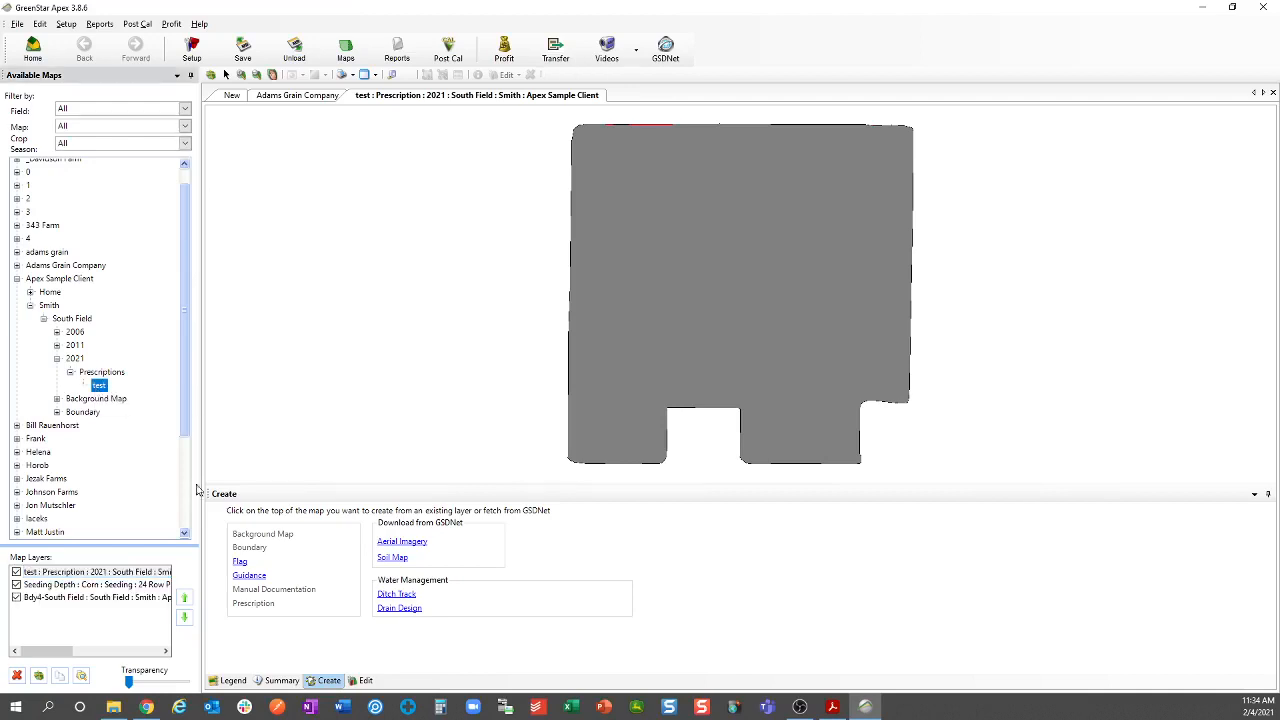
Step: Open the map export for the test prescription with ArcView Shape Files as the save type, and close it without saving
click(17, 24)
mouse_move(51, 101)
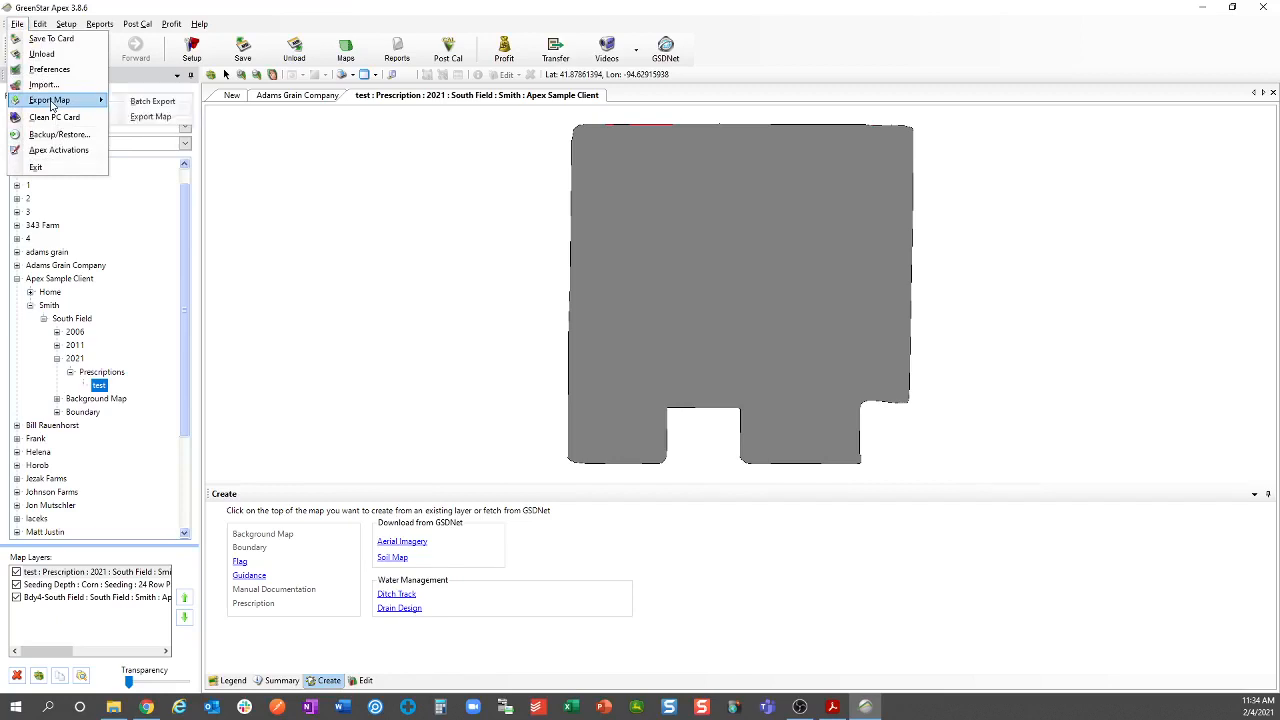
click(140, 114)
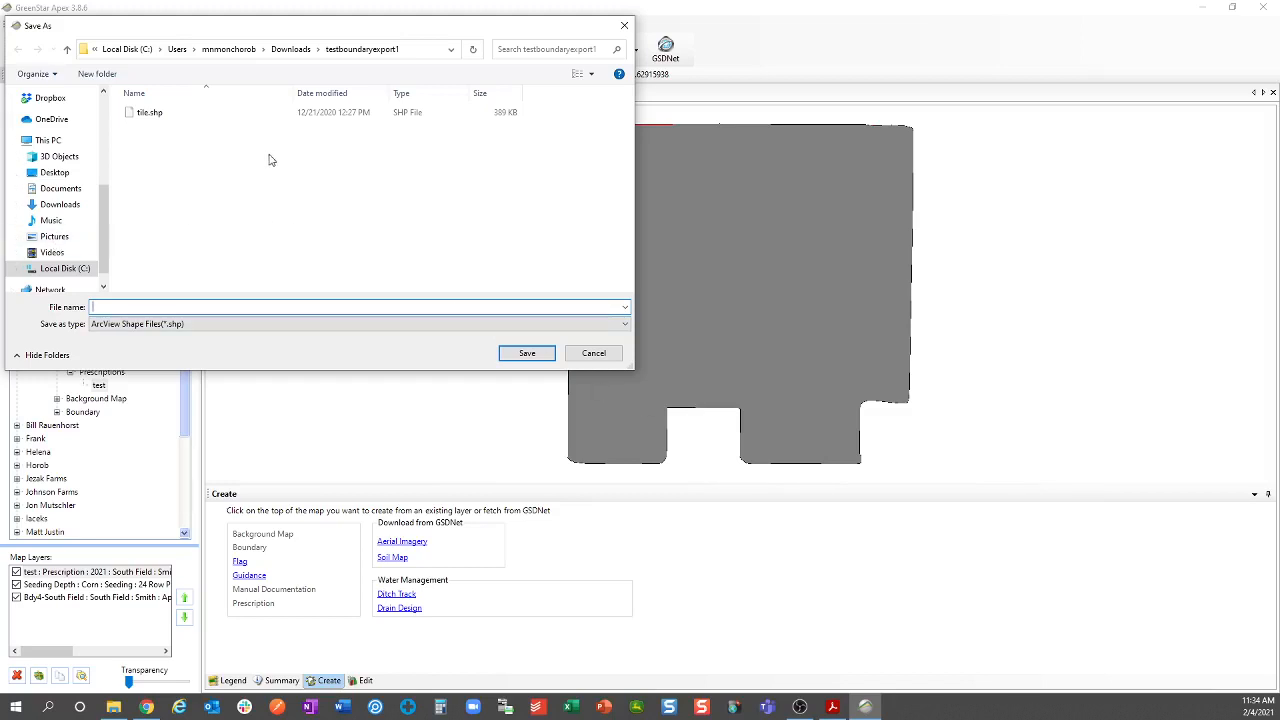
click(624, 25)
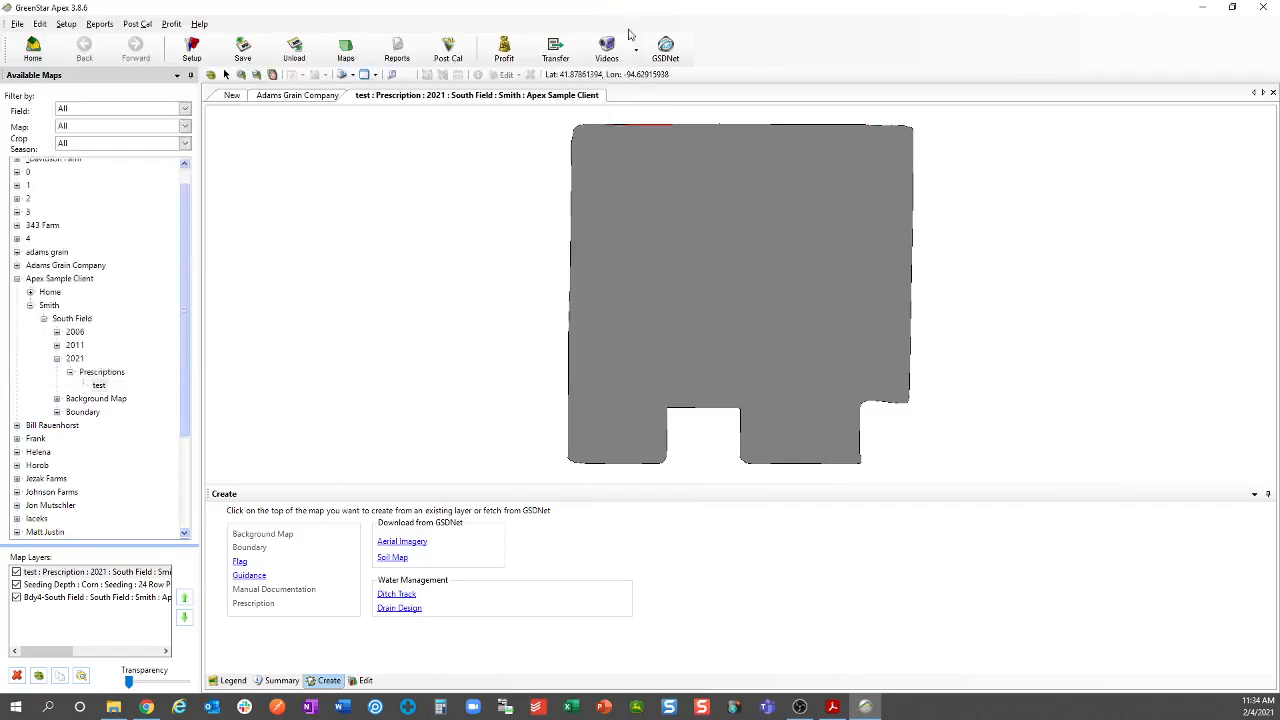
Step: Switch to Chrome and examine the article on uploading 3rd party prescriptions to Operations Center, including its zip file instructions
click(146, 707)
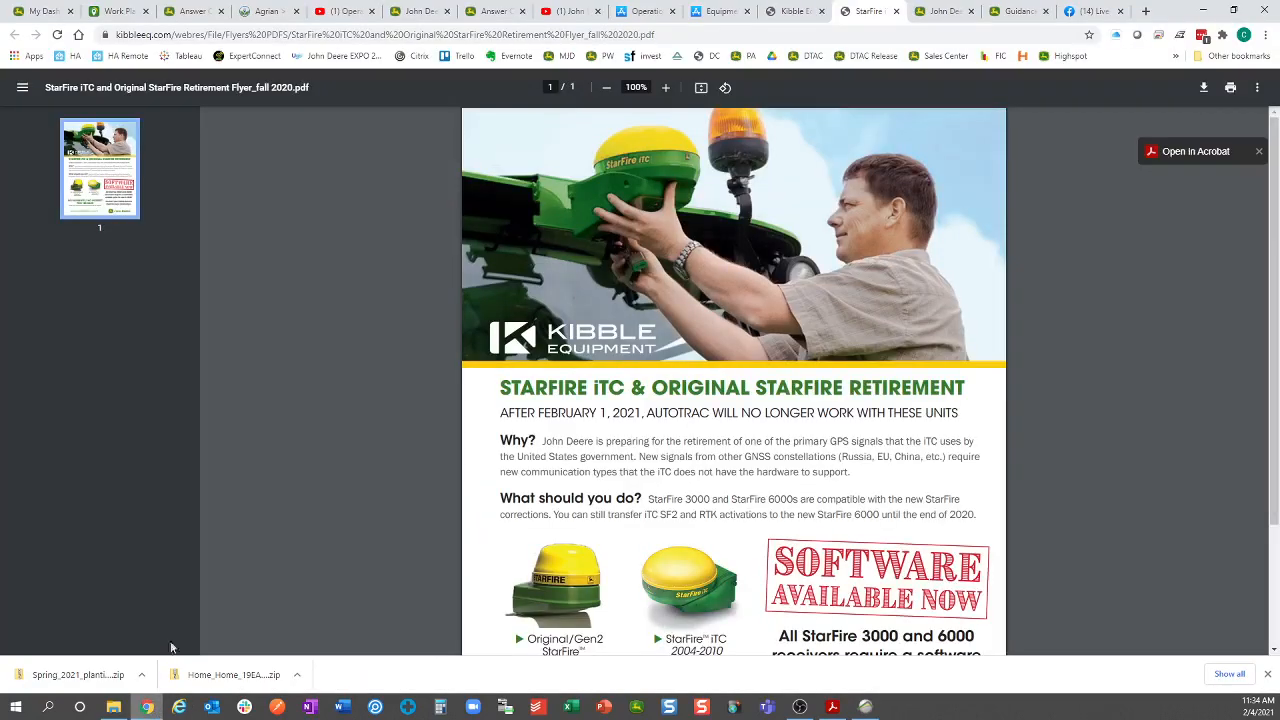
click(188, 11)
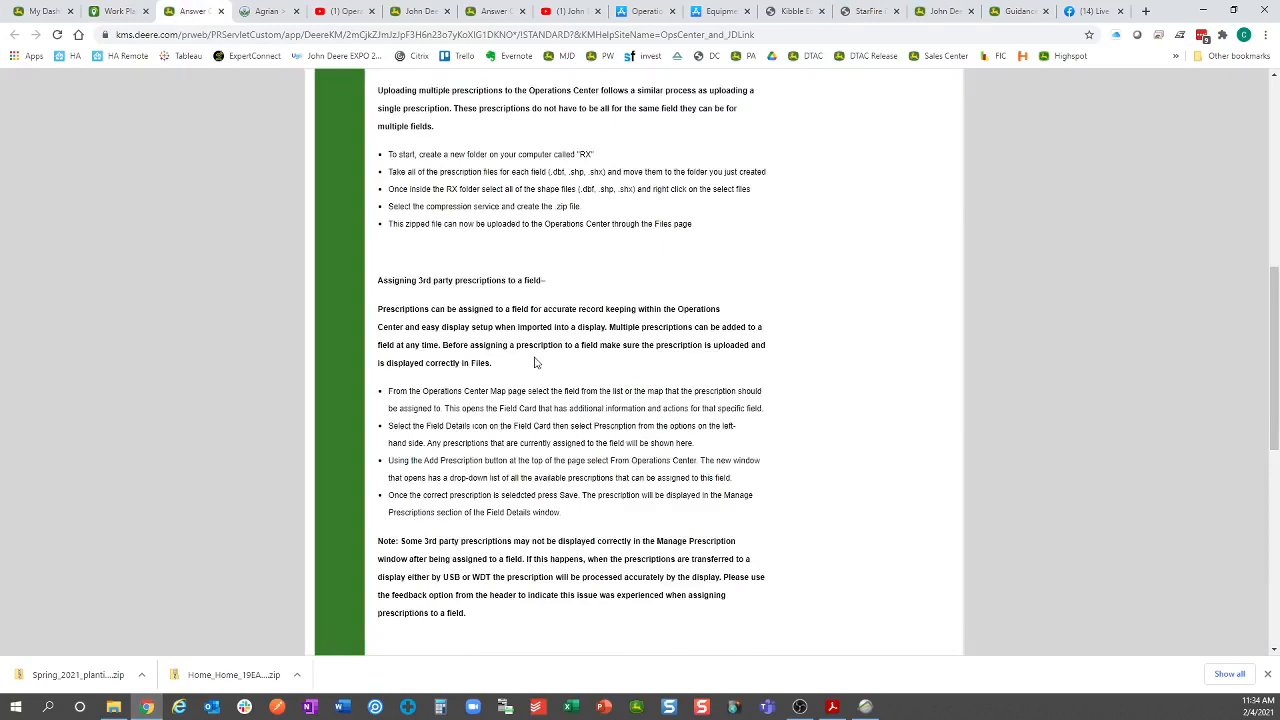
scroll(536, 362, up, 5)
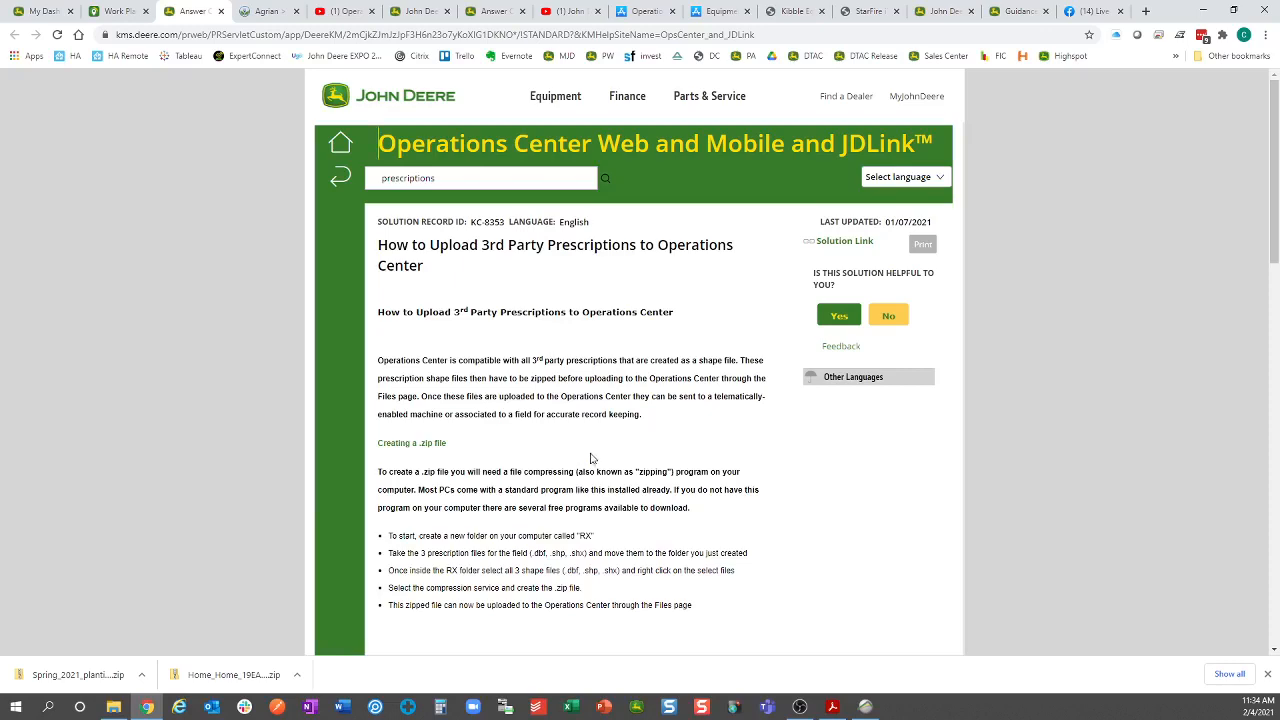
Step: Switch to File Explorer to examine the prescription shape files in the RX folder, and return to GreenStar Apex
click(113, 706)
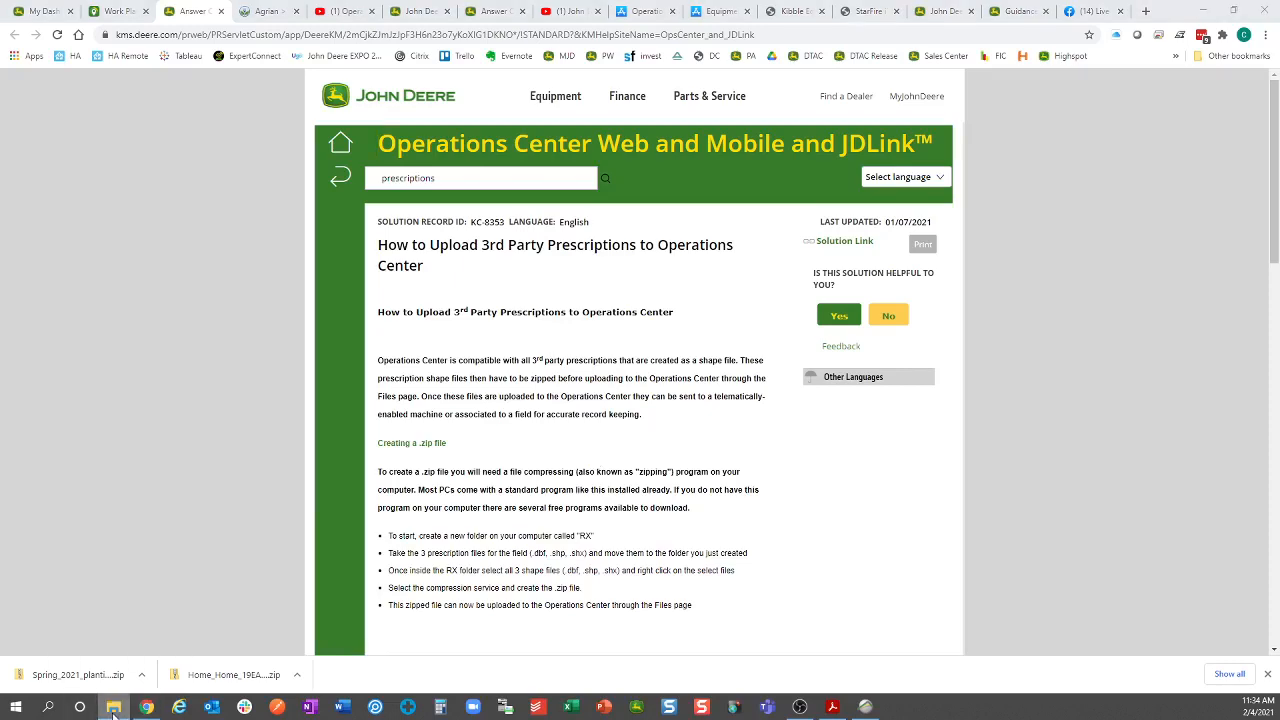
drag(1279, 340, 569, 2)
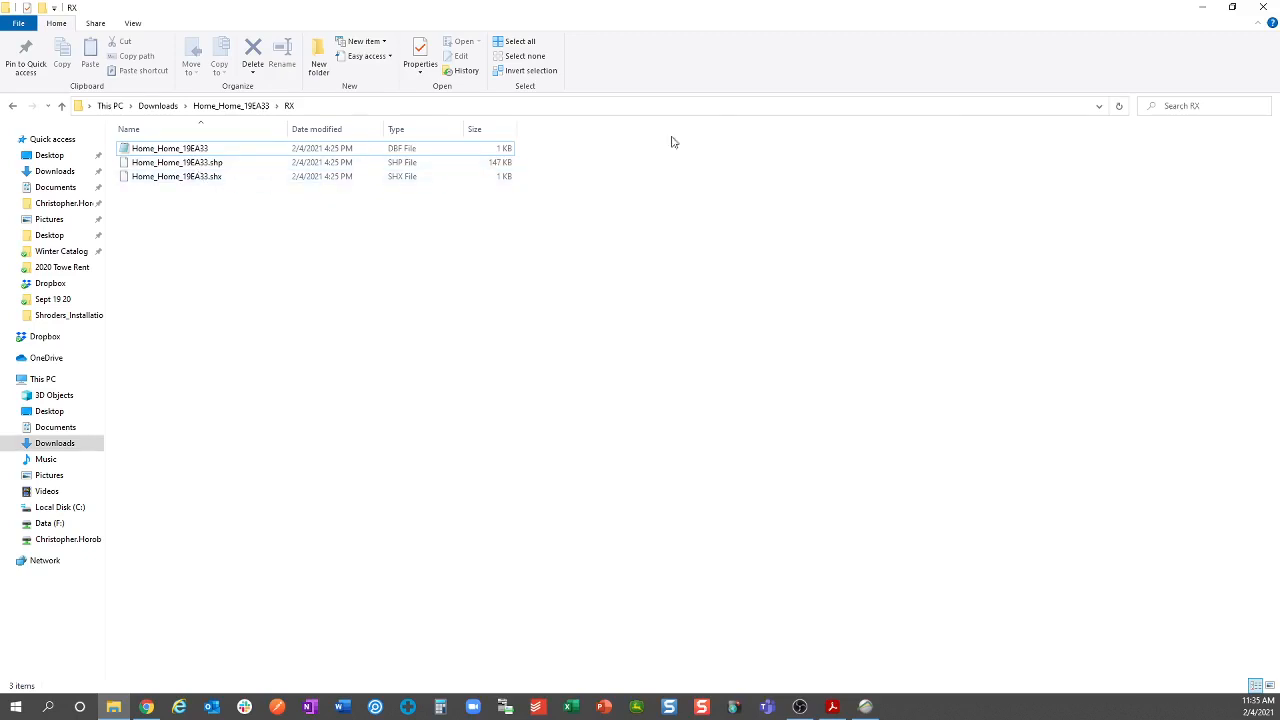
click(1200, 7)
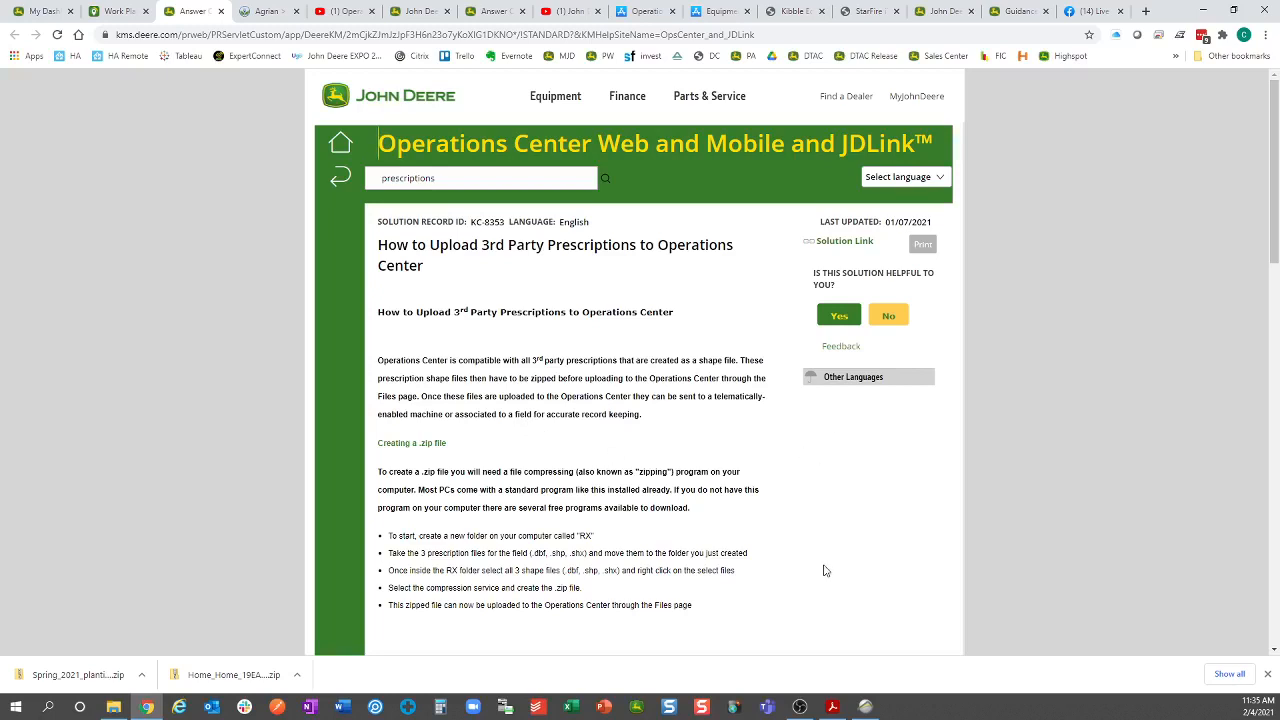
click(866, 707)
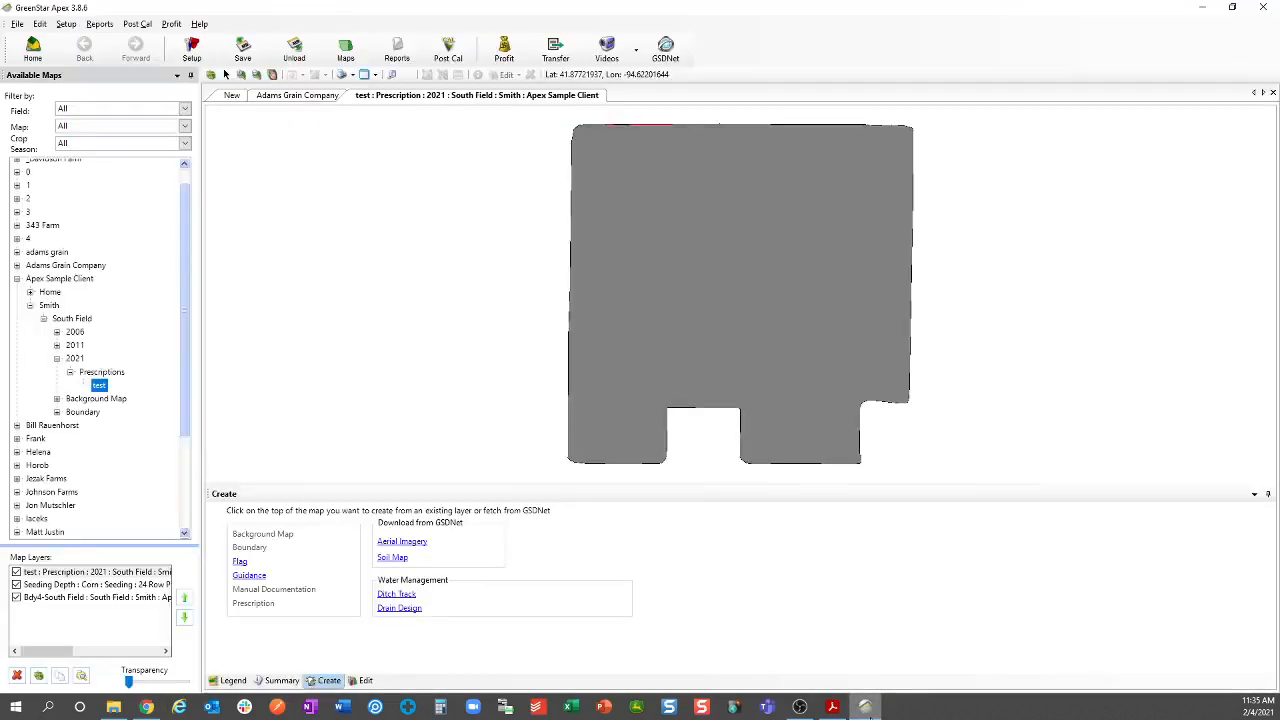